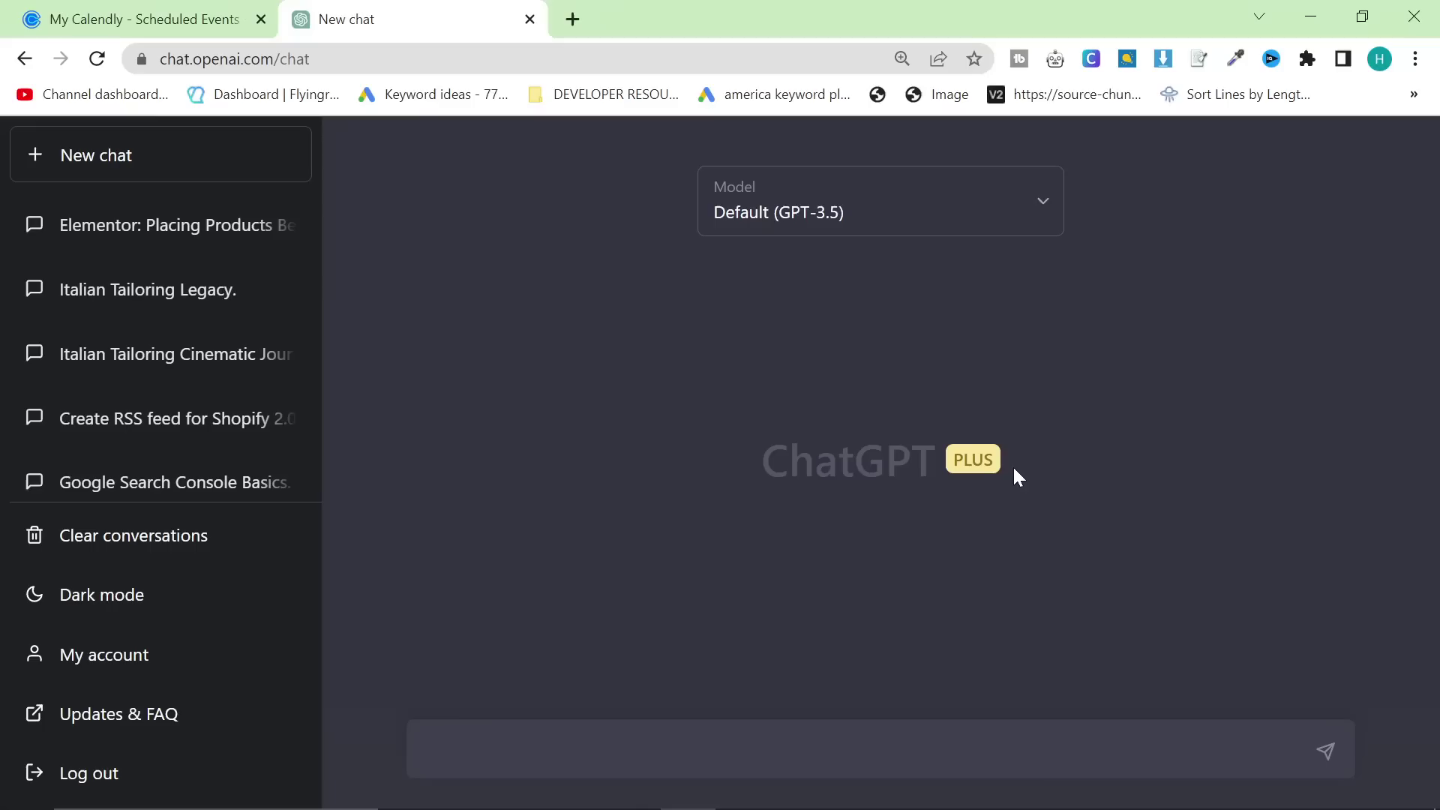
# - Choose GPT-4 from the model list for the new chat and focus the message box
pyautogui.click(952, 187)
pyautogui.click(784, 372)
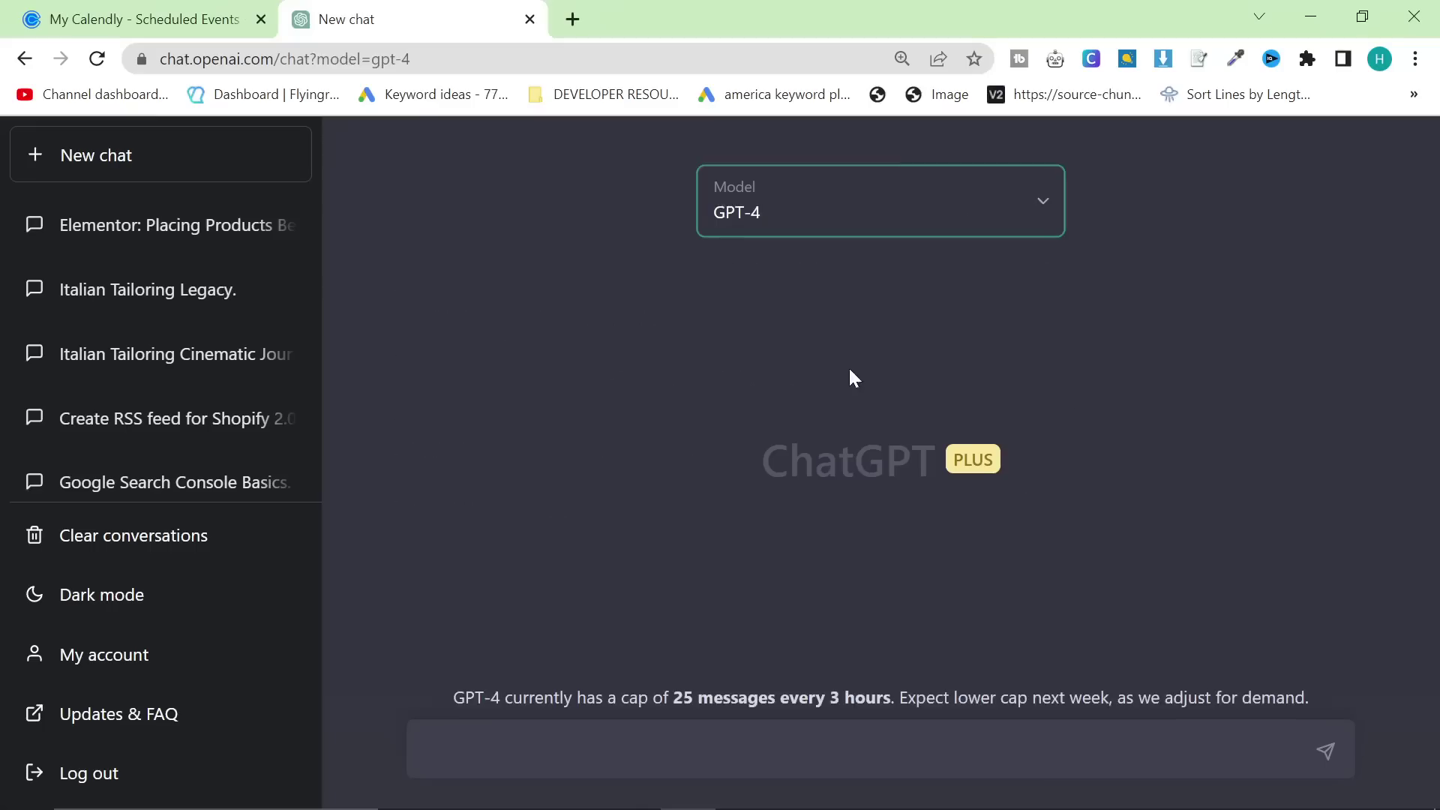
pyautogui.click(822, 729)
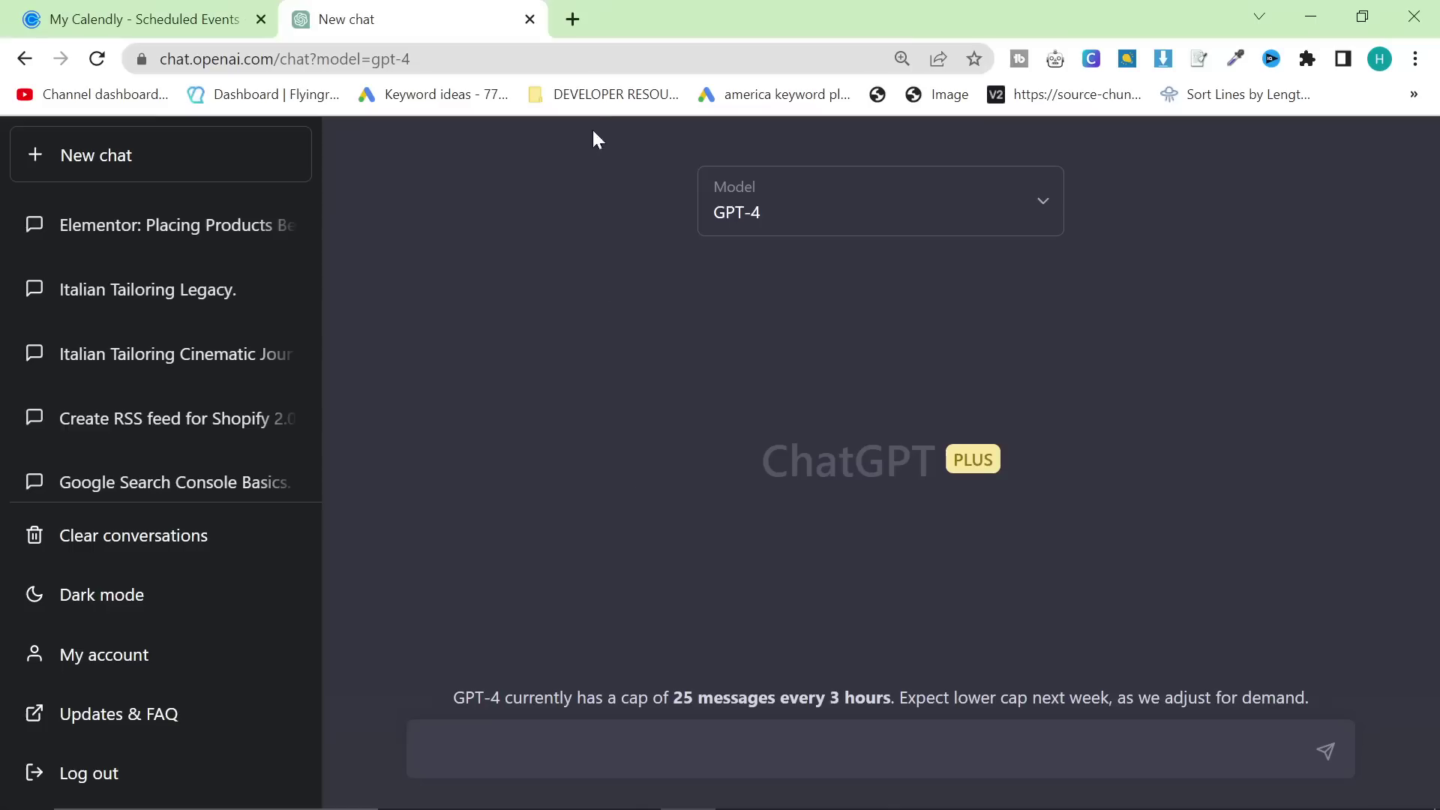
# - Load 2men.it/sitemap.xml in a new browser tab
pyautogui.click(574, 24)
pyautogui.write('2')
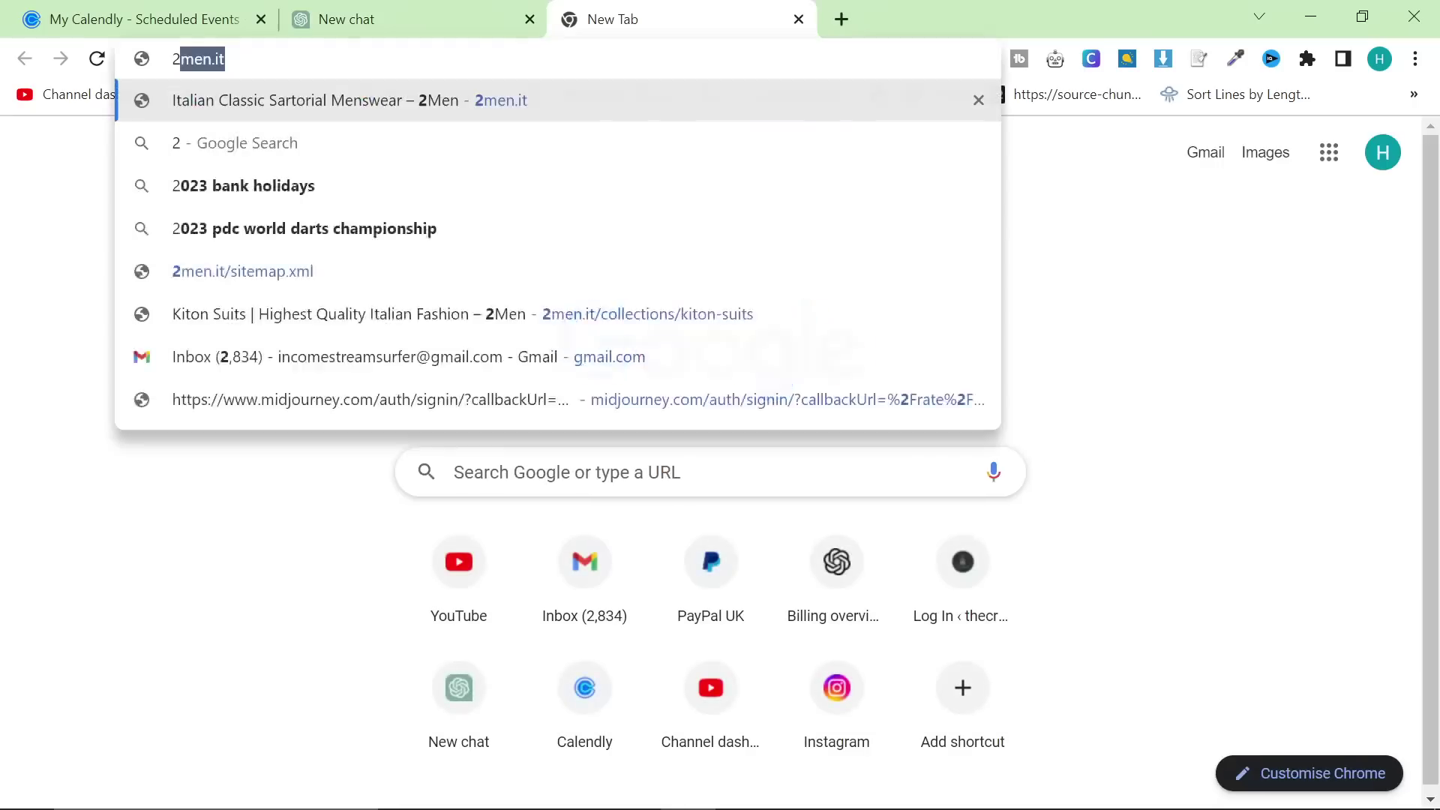
pyautogui.write('men.it/sitemap.xml')
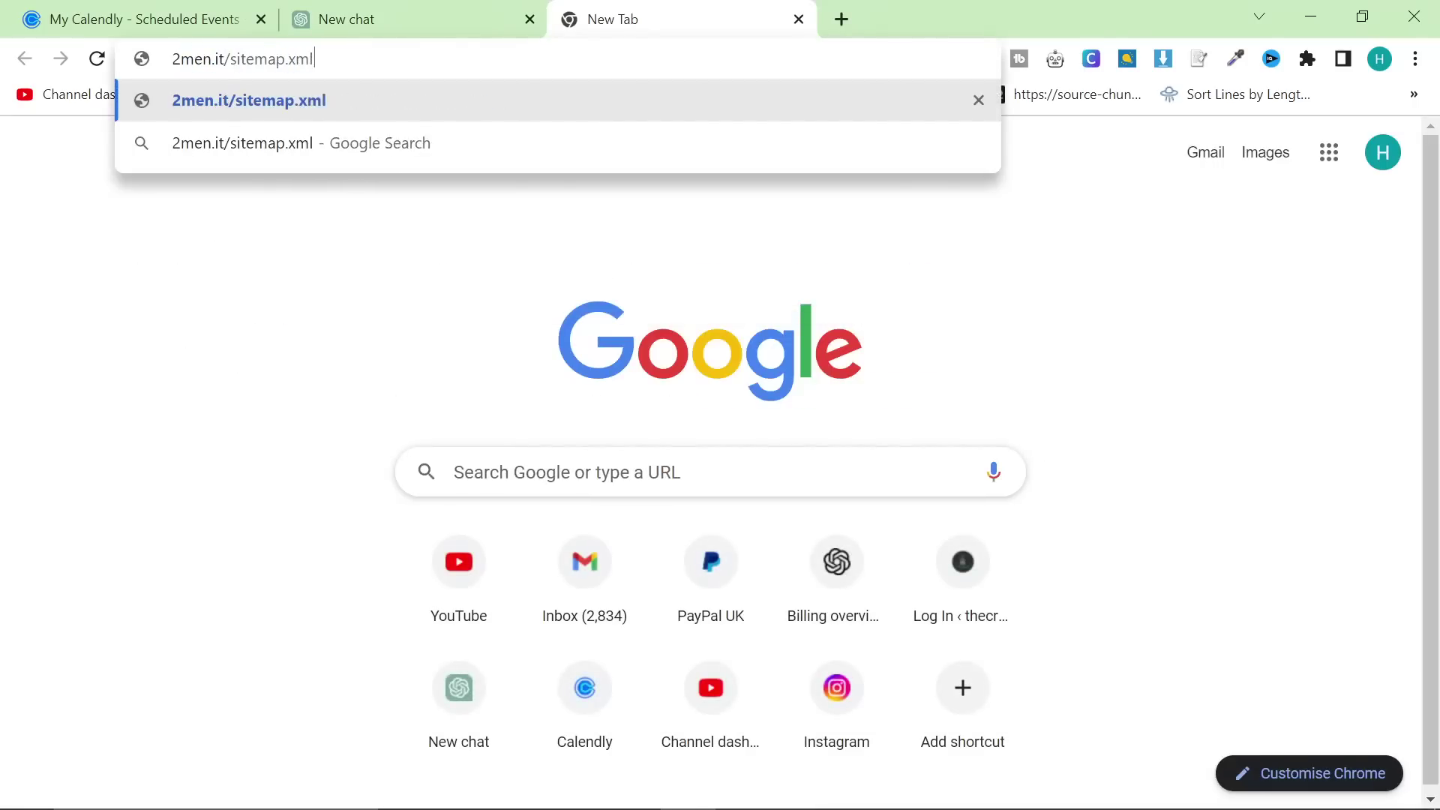
pyautogui.press('Return')
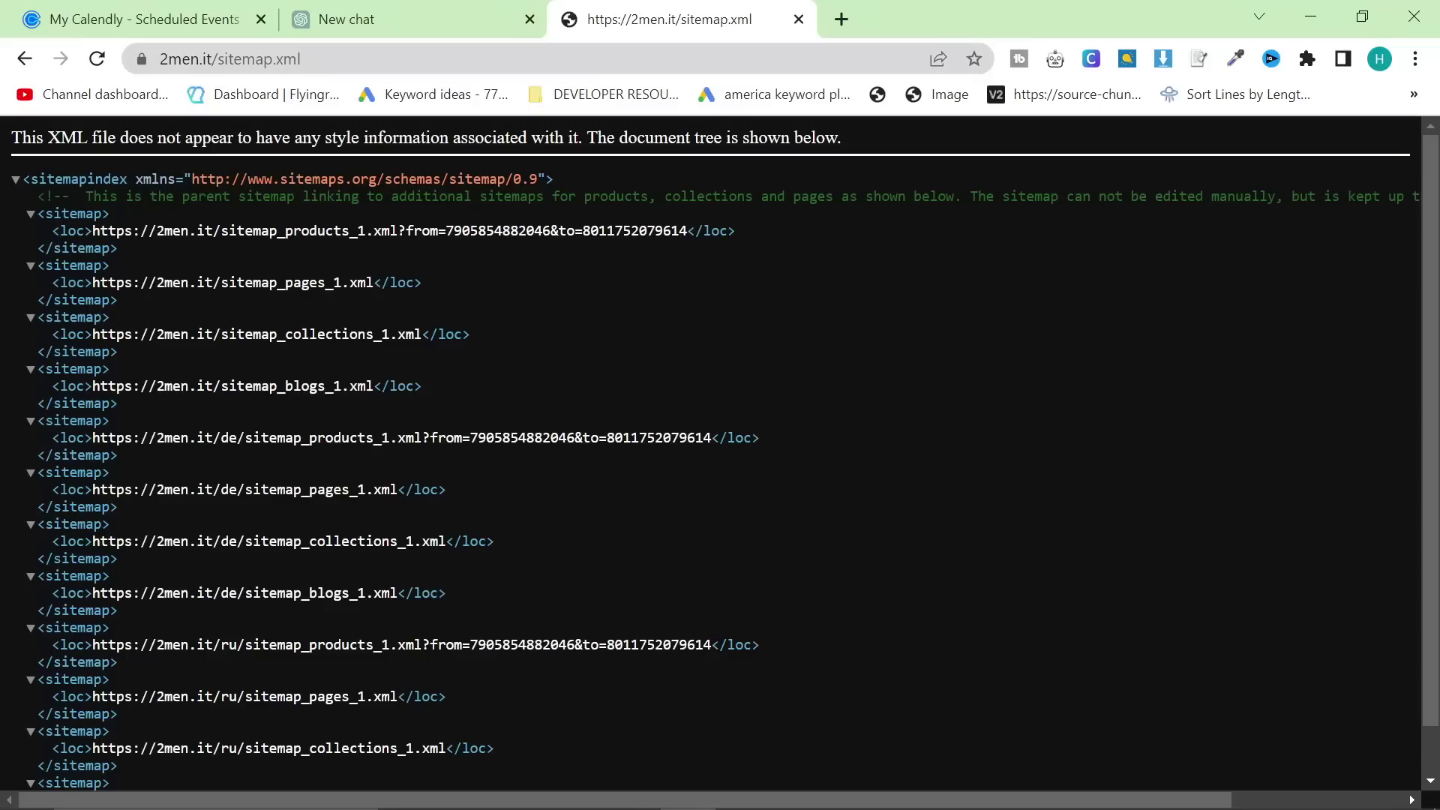
# - In Search Console, show the 3-month search performance report charting only total clicks (11.541)
pyautogui.hotkey('alt', 'Tab')
pyautogui.hotkey('alt', 'Tab')
pyautogui.scroll(-3, 511, 437)
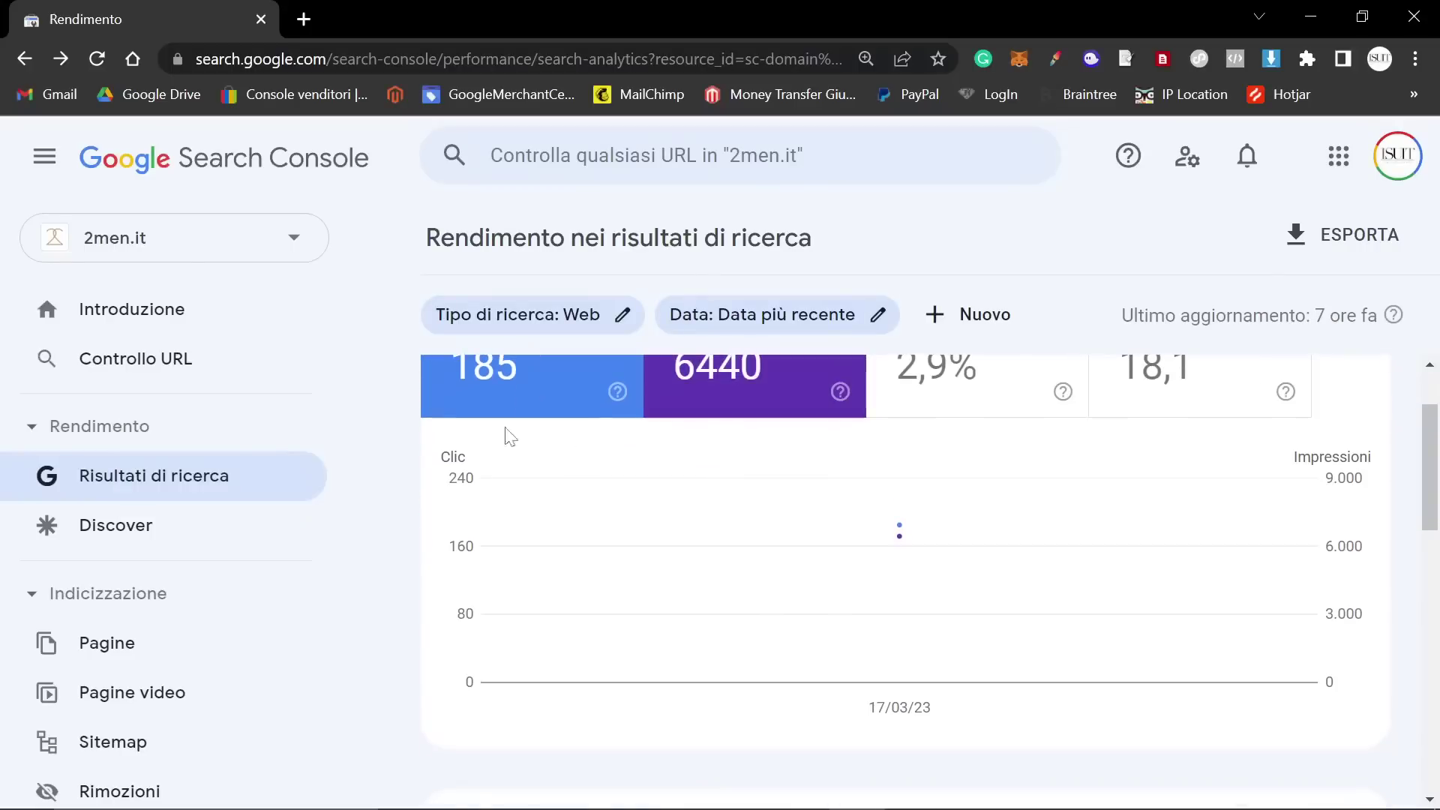
pyautogui.click(225, 489)
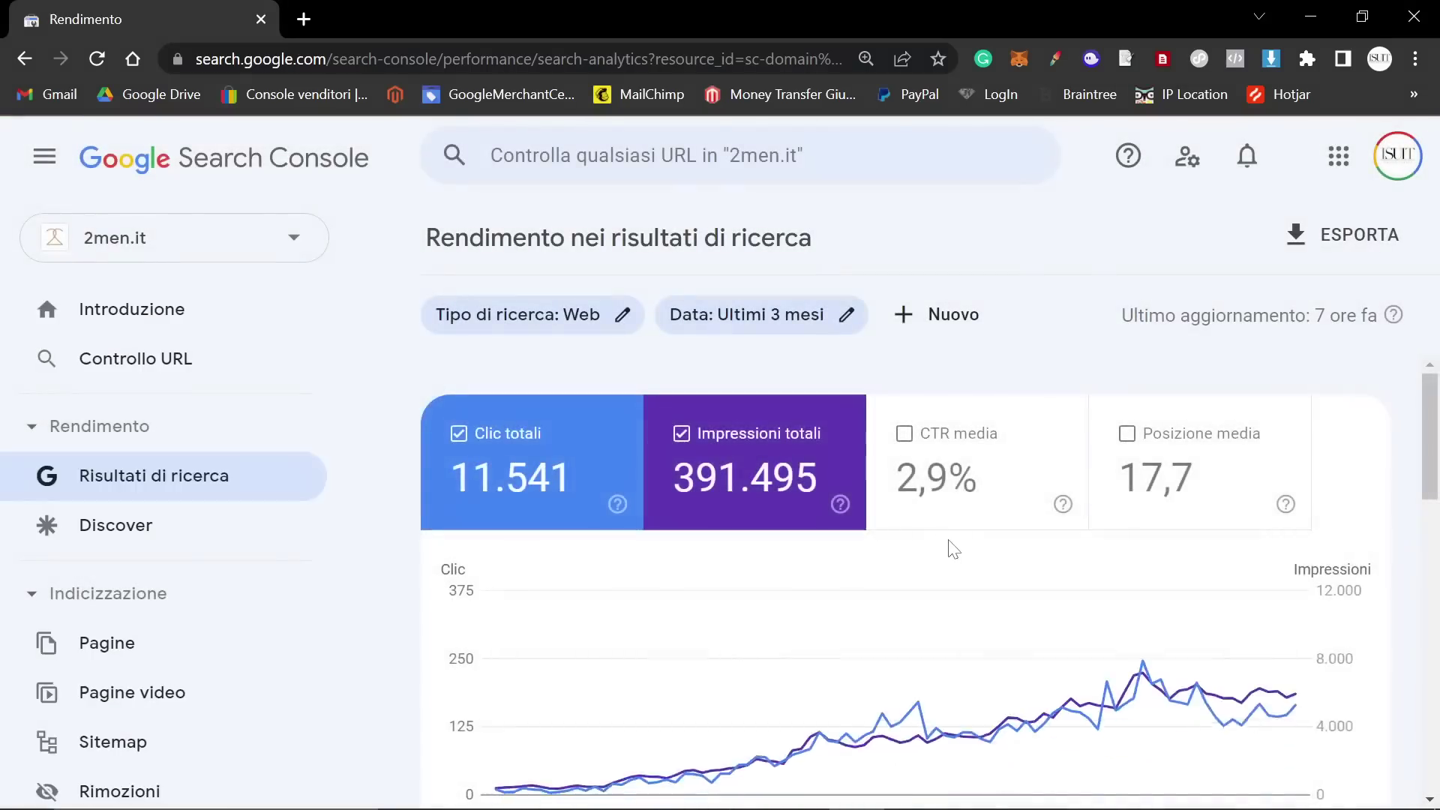
pyautogui.scroll(-1, 953, 549)
pyautogui.moveTo(1272, 571)
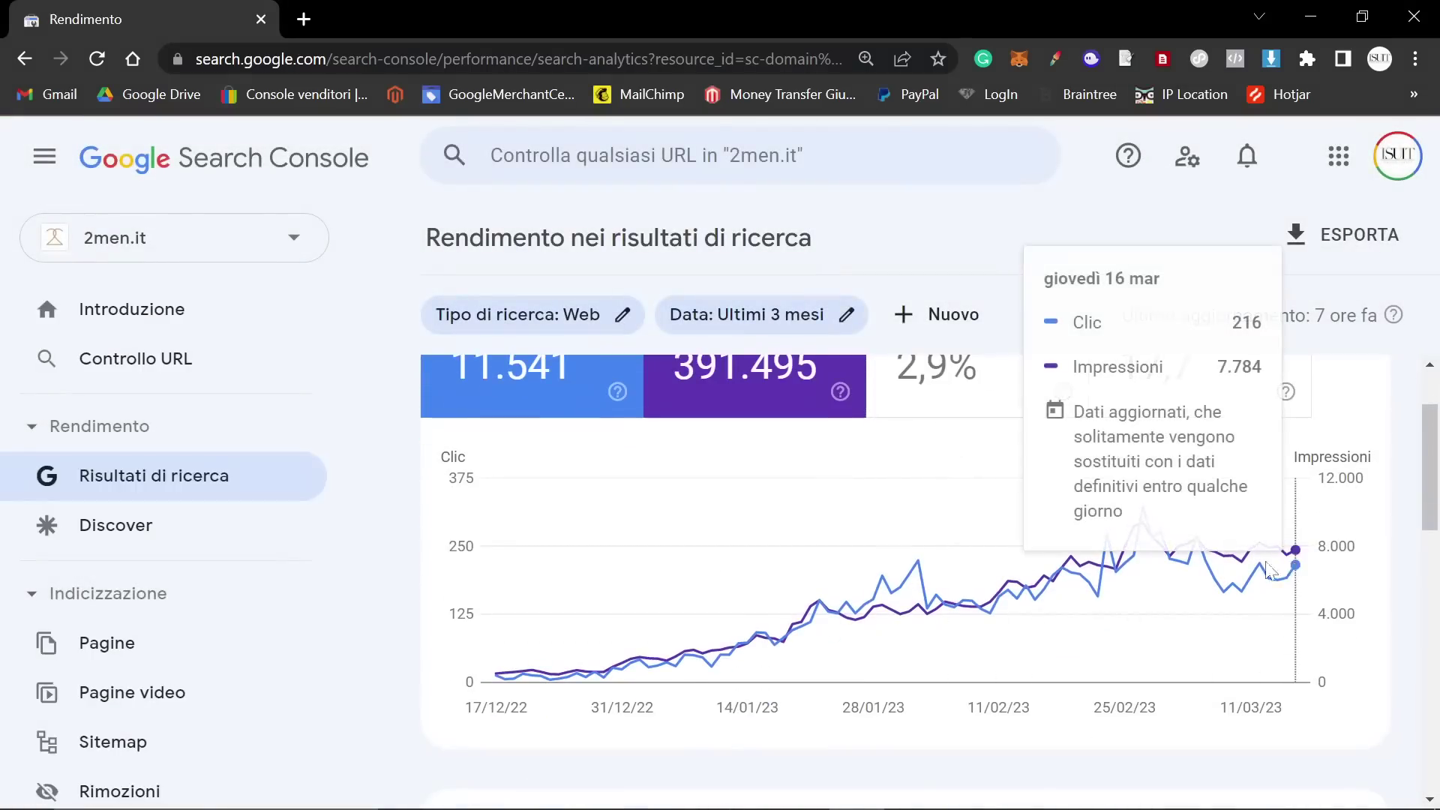
pyautogui.scroll(1, 585, 412)
pyautogui.click(540, 392)
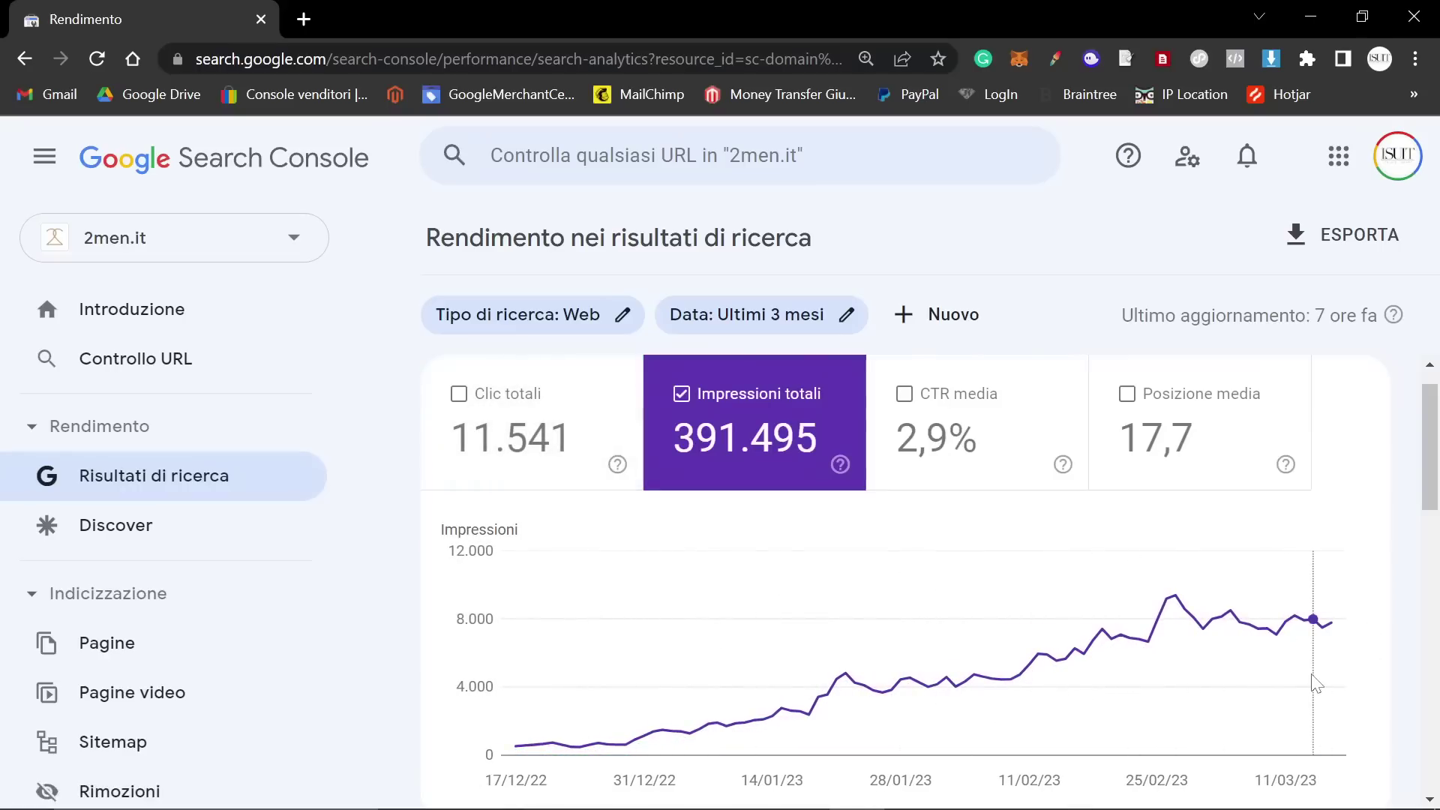
pyautogui.moveTo(1317, 684)
pyautogui.click(516, 409)
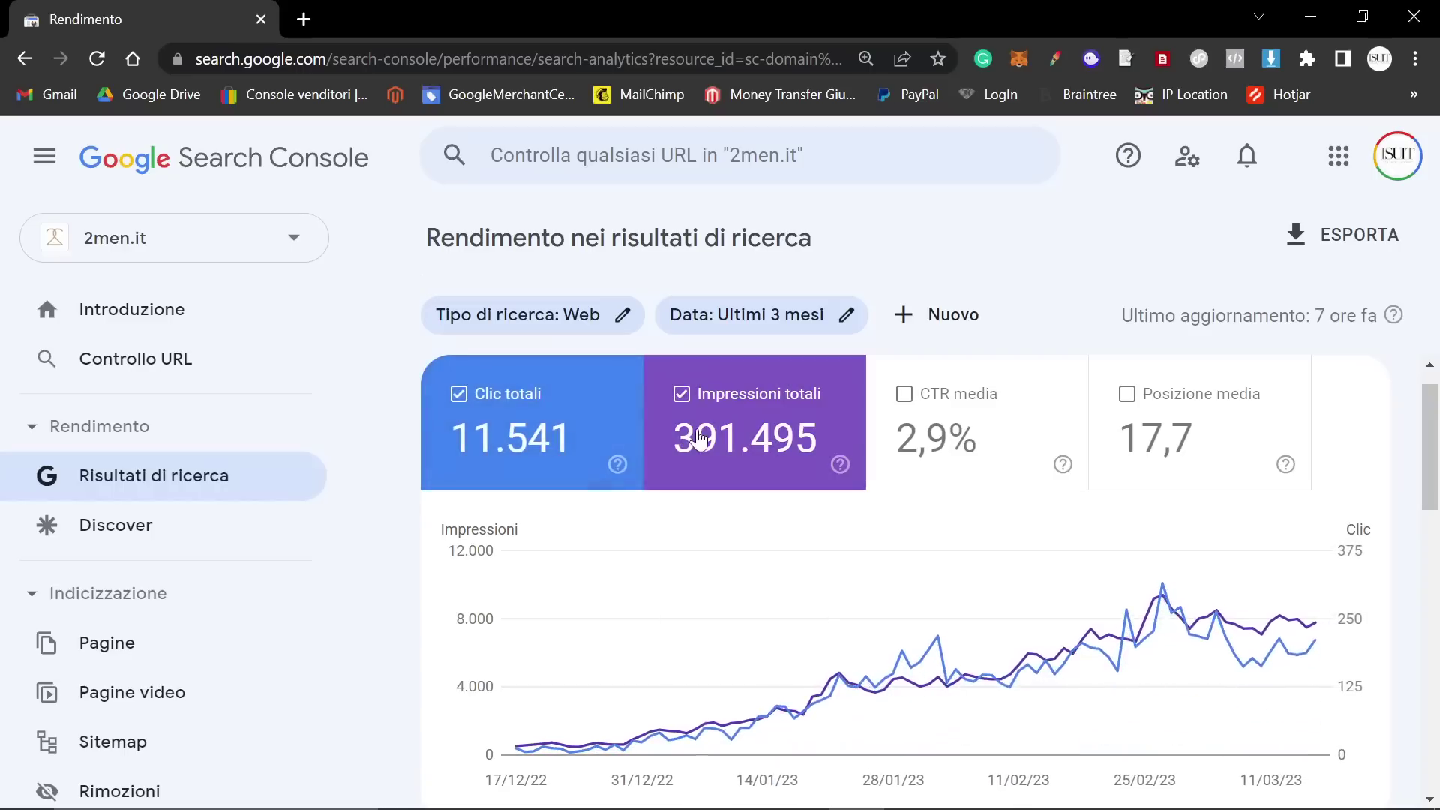
pyautogui.click(699, 437)
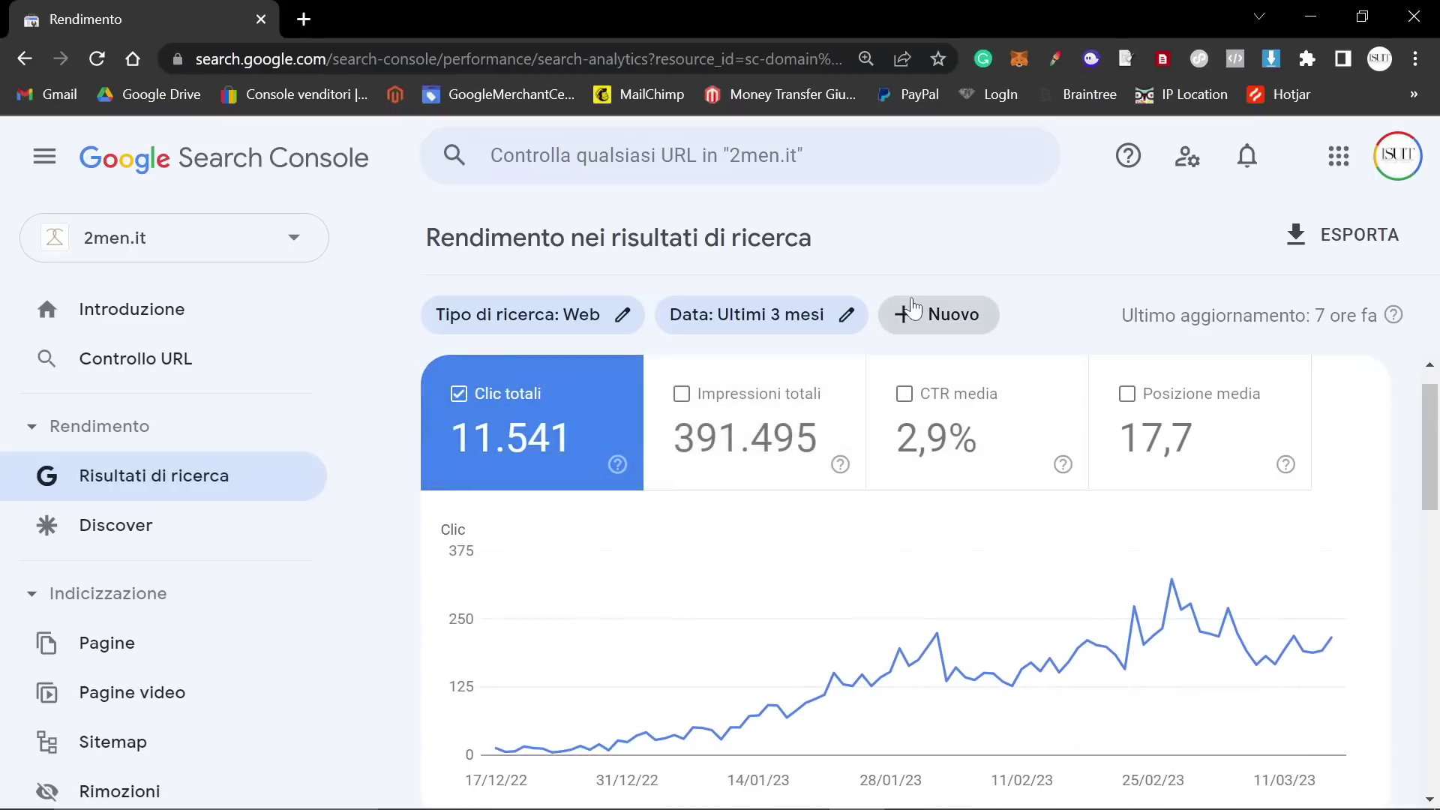
# - Add a page filter for URLs containing 'office'
pyautogui.click(942, 319)
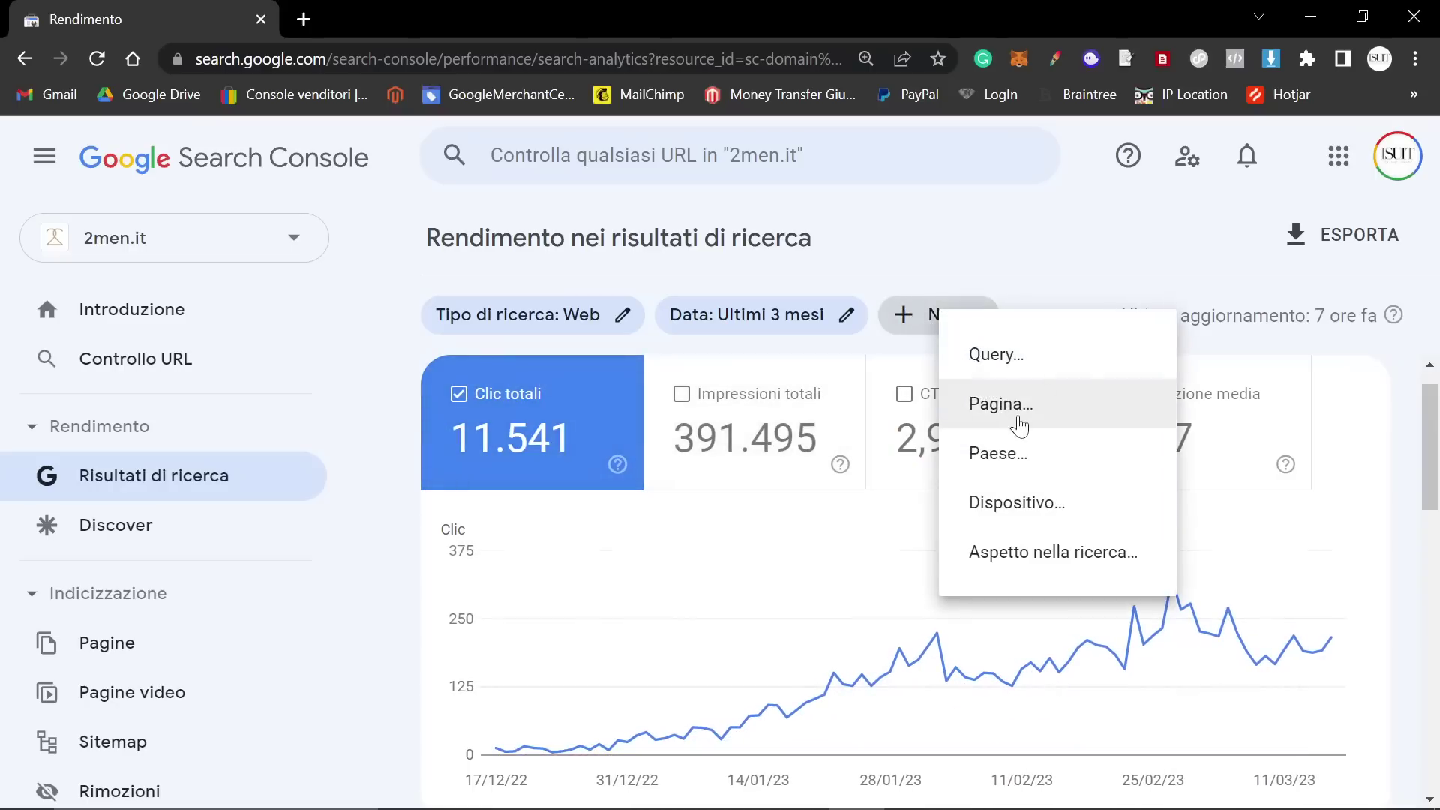
pyautogui.click(1137, 420)
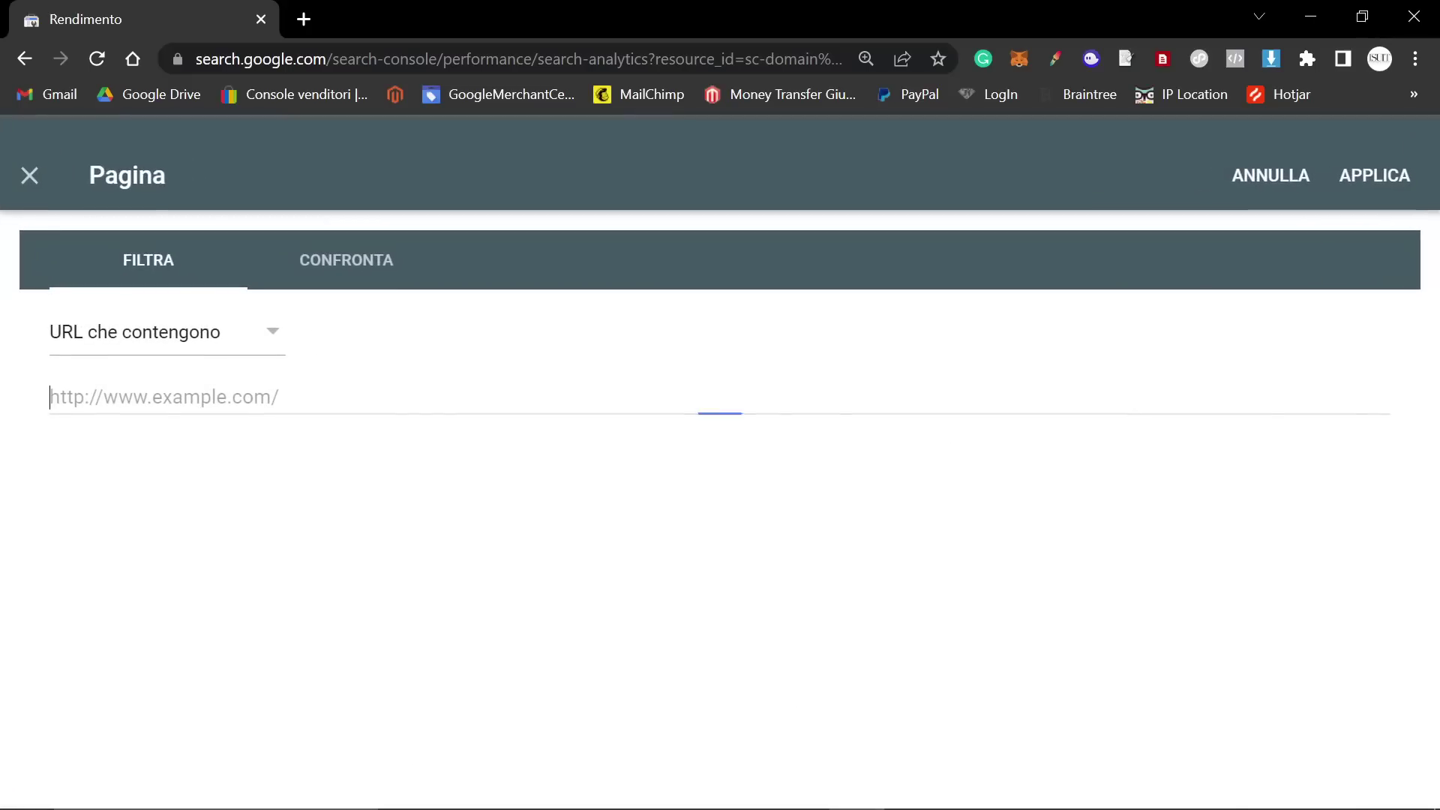
pyautogui.write('office')
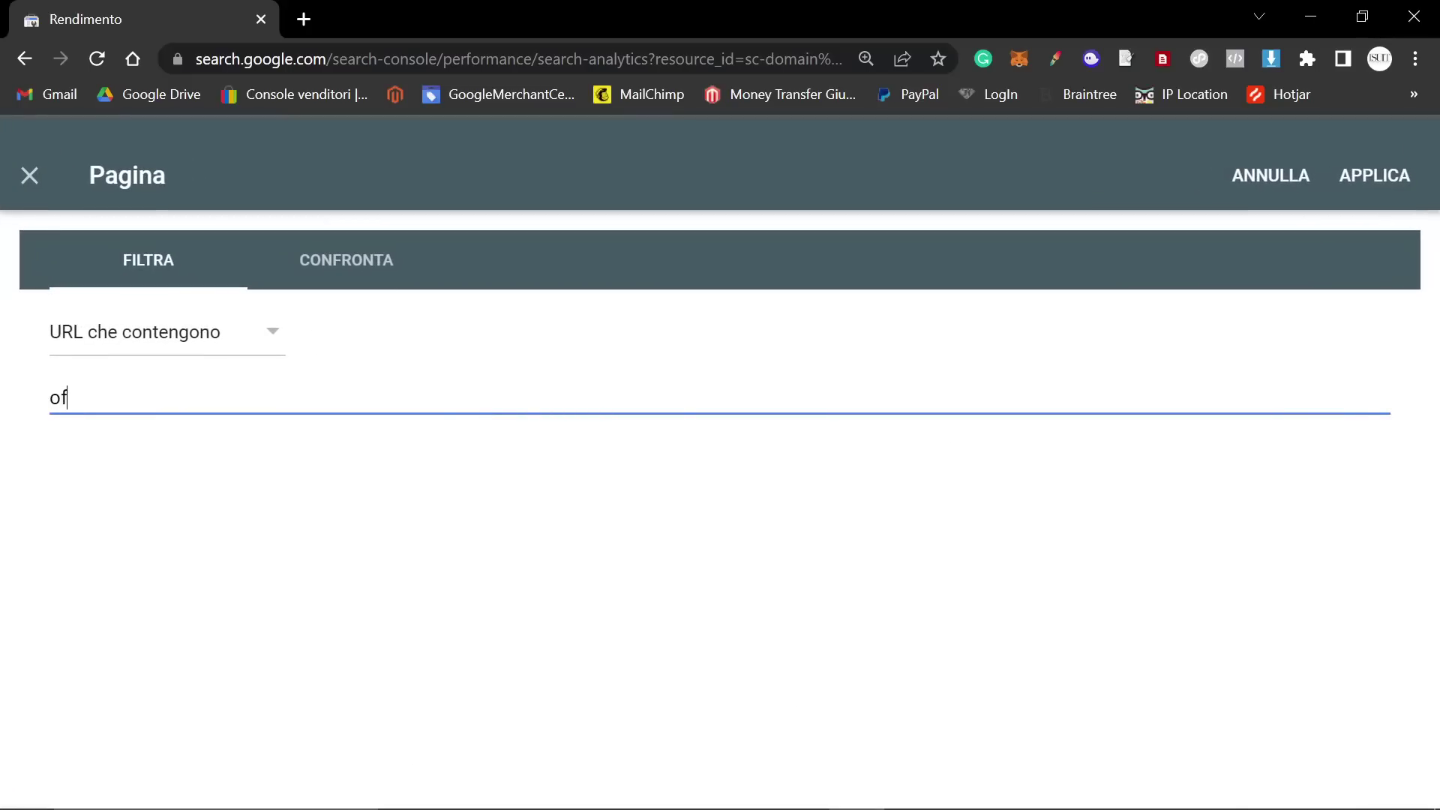
pyautogui.press('Return')
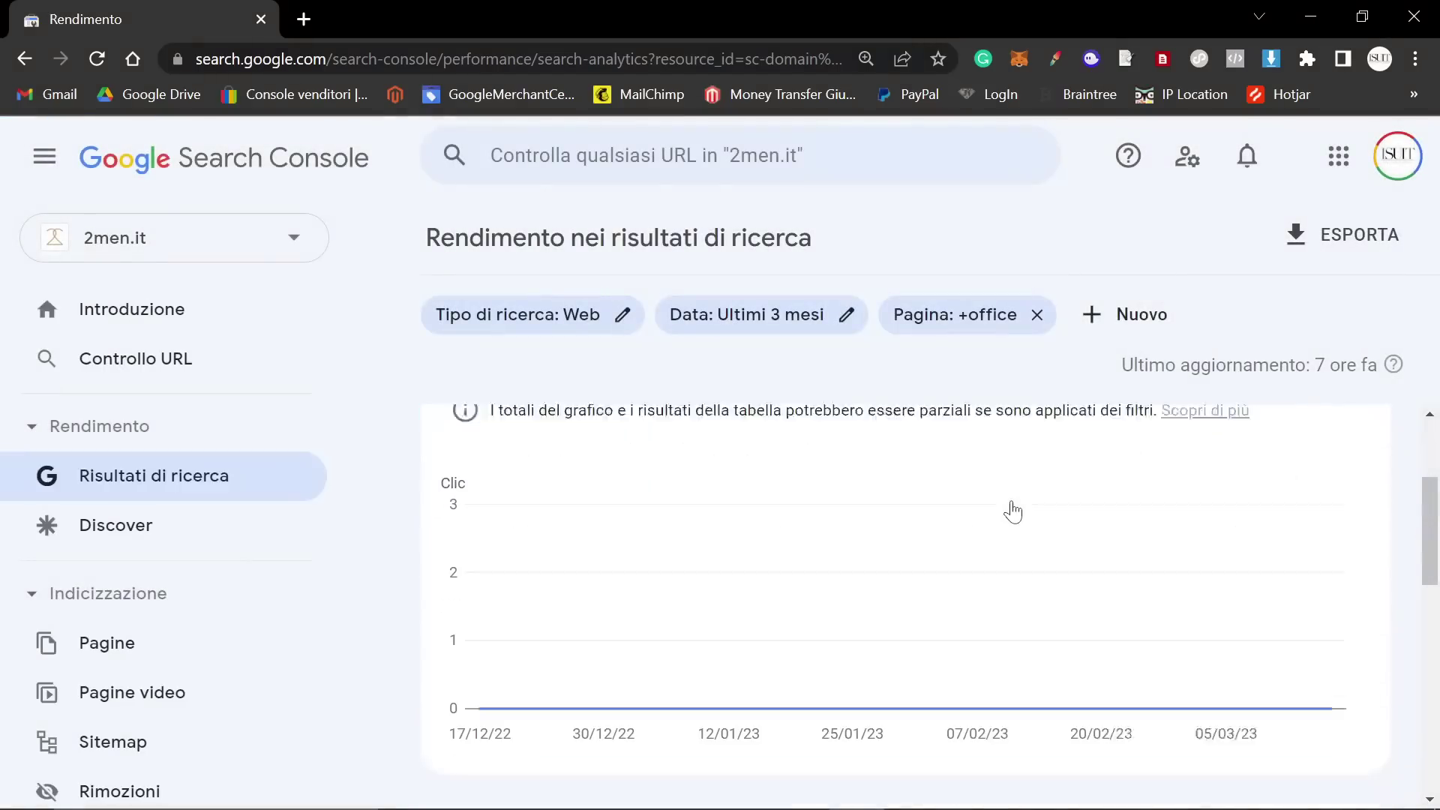
# - Limit the date to the most recent day and select the query 'office outfits for men'
pyautogui.click(776, 324)
pyautogui.click(309, 338)
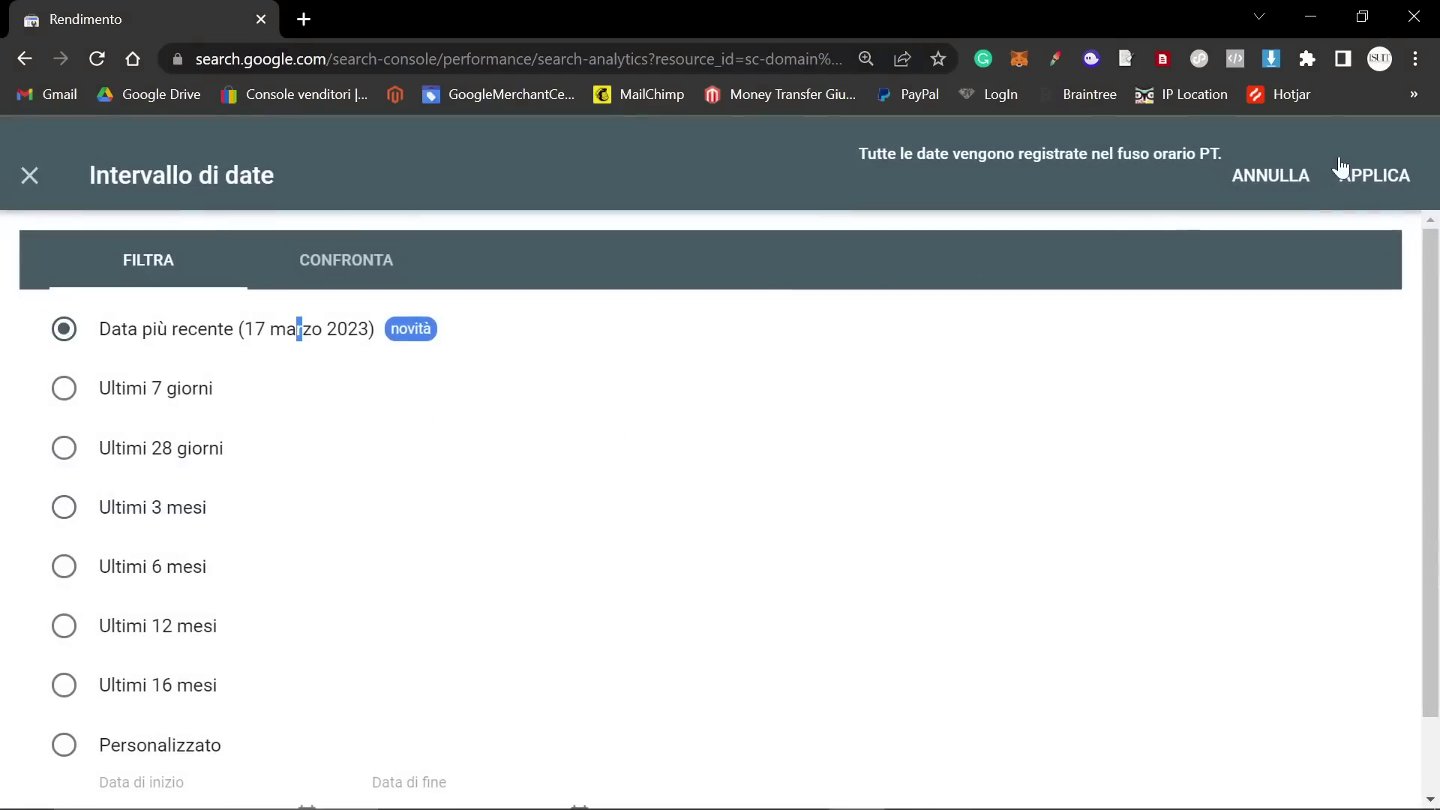
pyautogui.click(1354, 183)
pyautogui.hotkey('ctrl', '+')
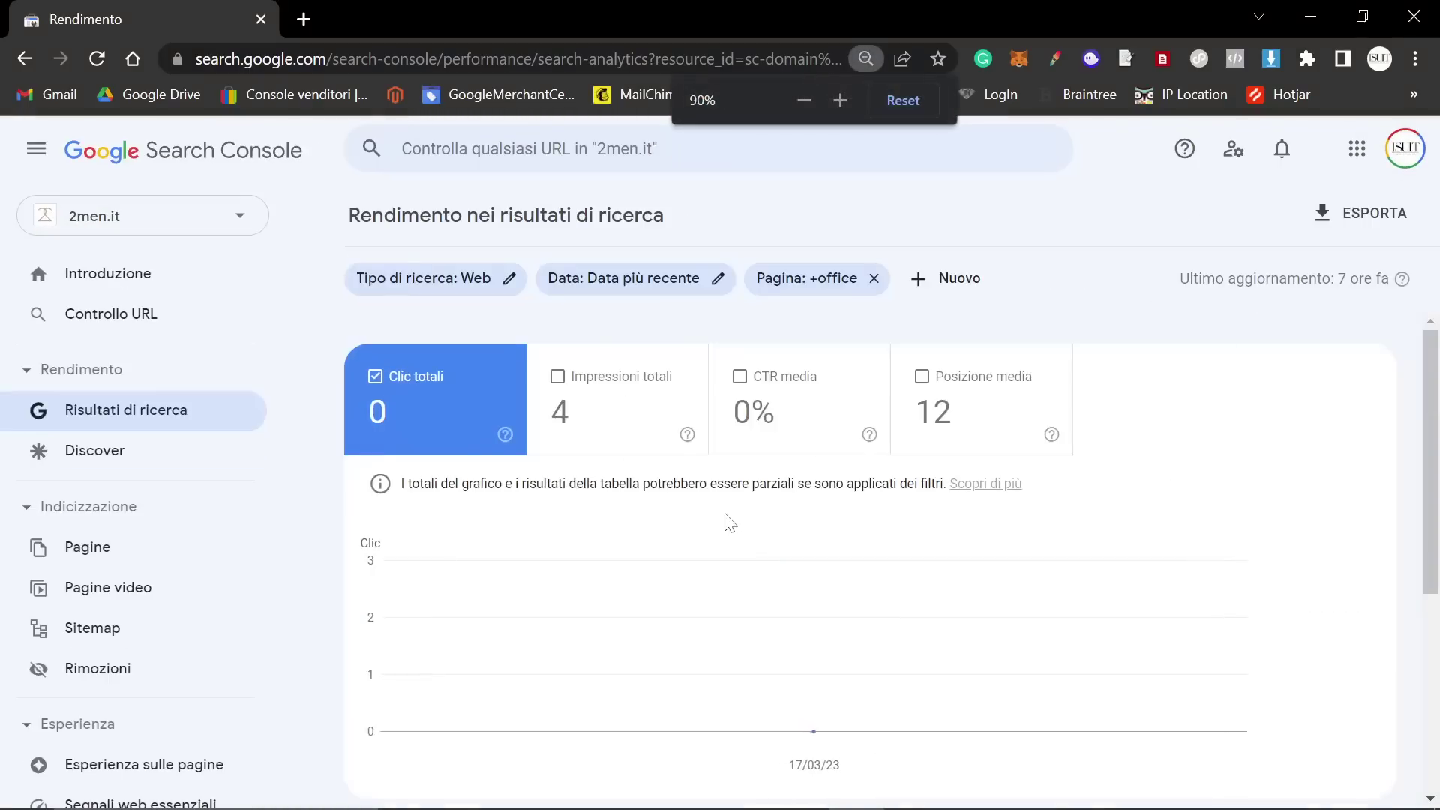
pyautogui.scroll(-4, 728, 521)
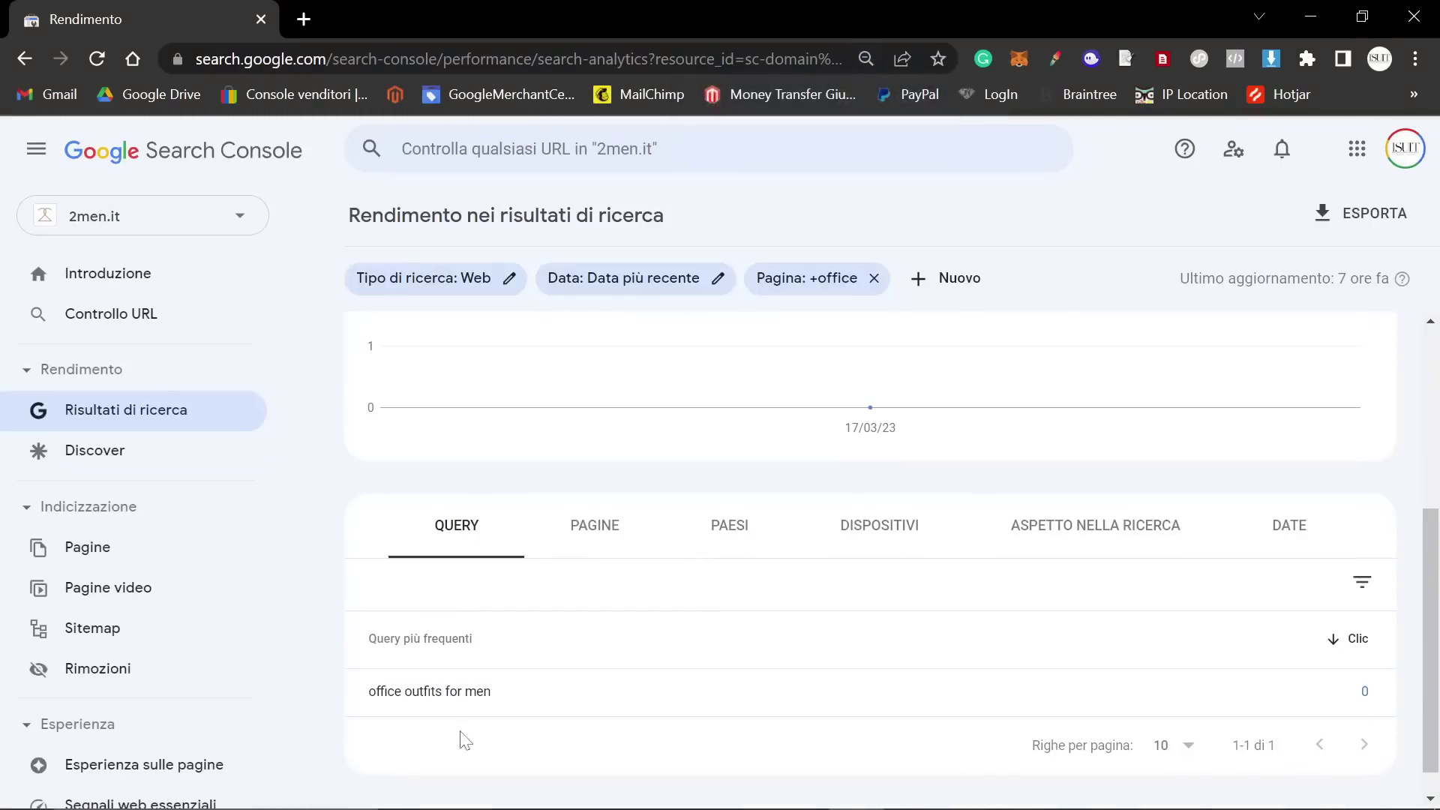
pyautogui.moveTo(492, 691); pyautogui.dragTo(360, 713)
pyautogui.hotkey('ctrl', 'c')
# - Google 'office outfits for men' in a new tab and go to results page 3
pyautogui.click(304, 19)
pyautogui.hotkey('ctrl', 'v')
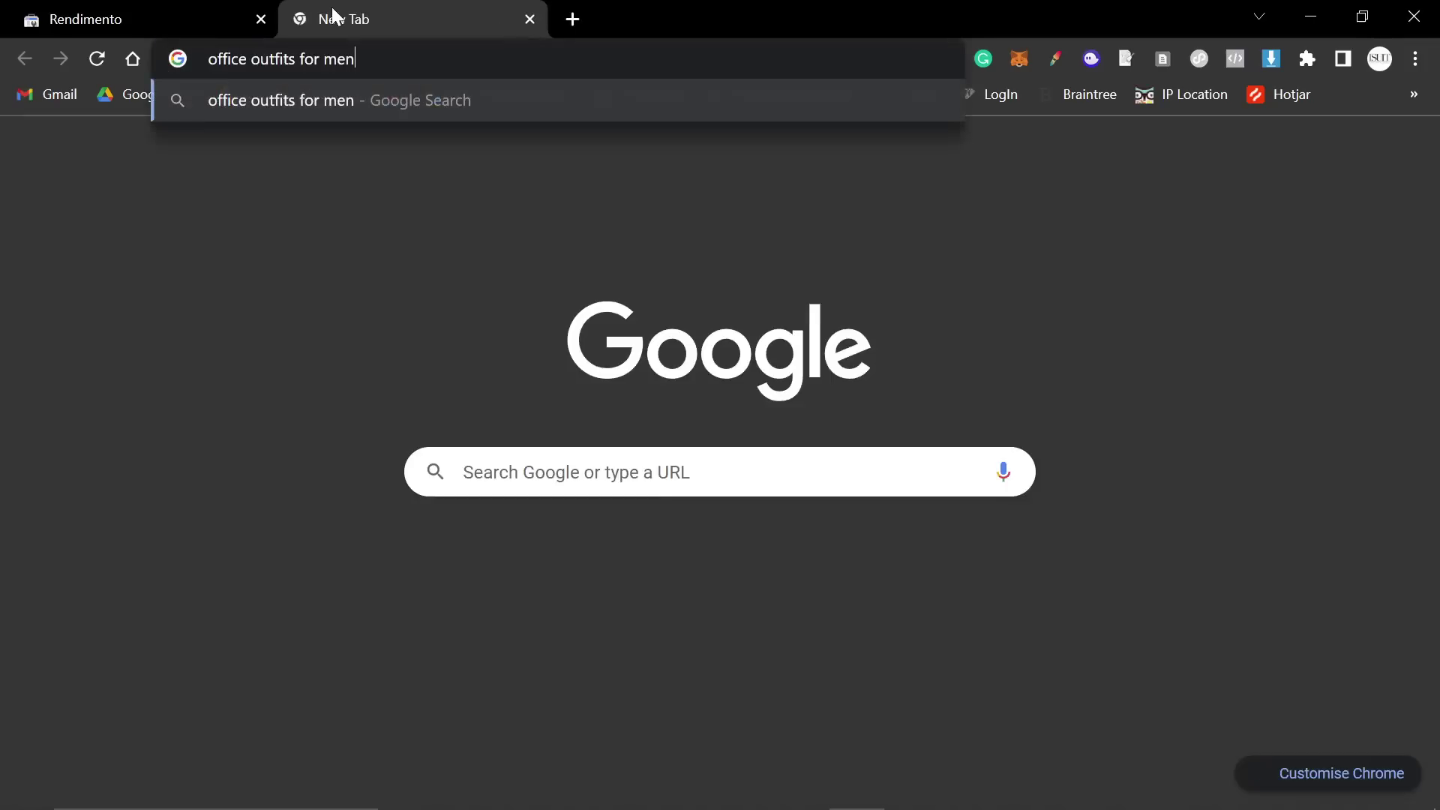
pyautogui.press('Return')
pyautogui.scroll(-15, 52, 315)
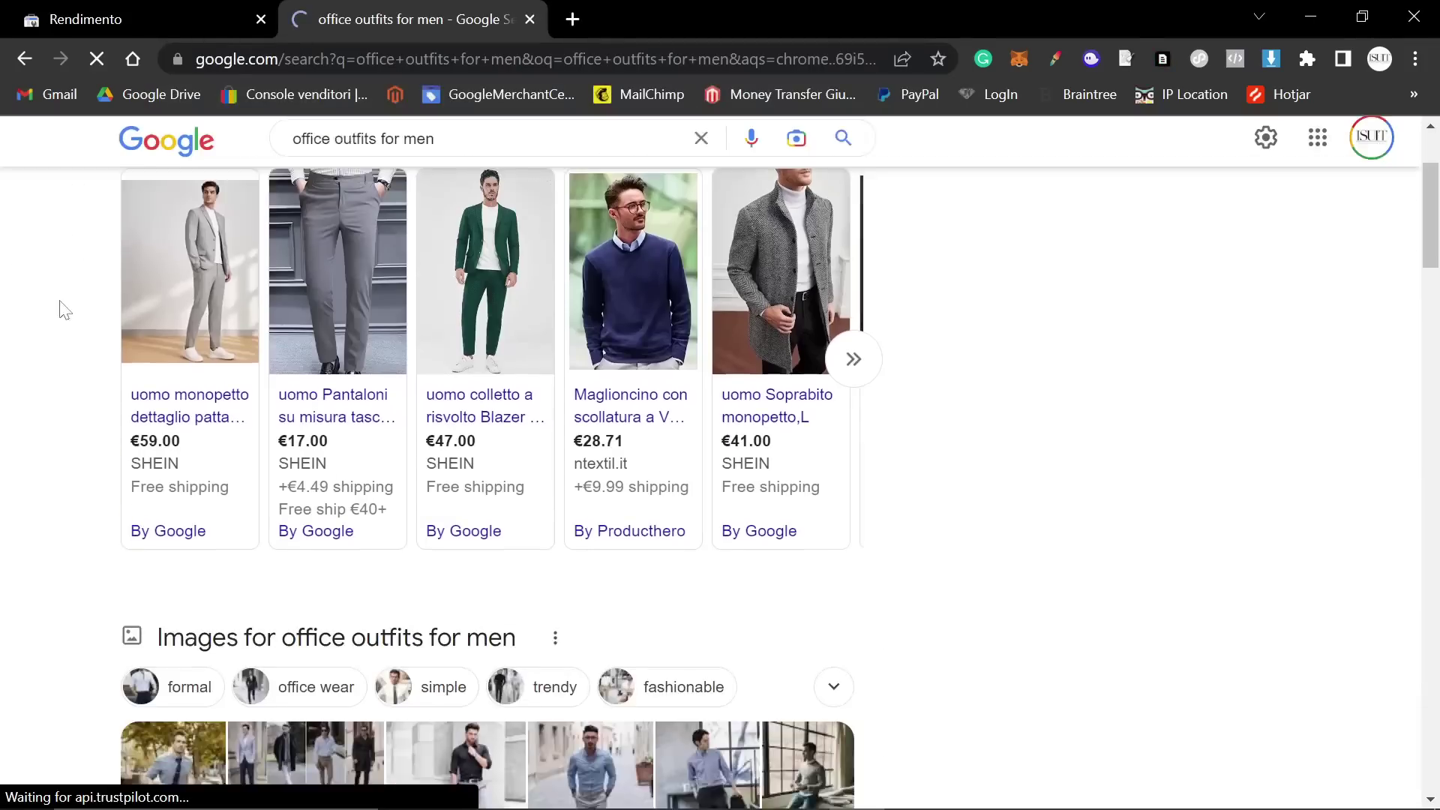
pyautogui.scroll(-20, 53, 315)
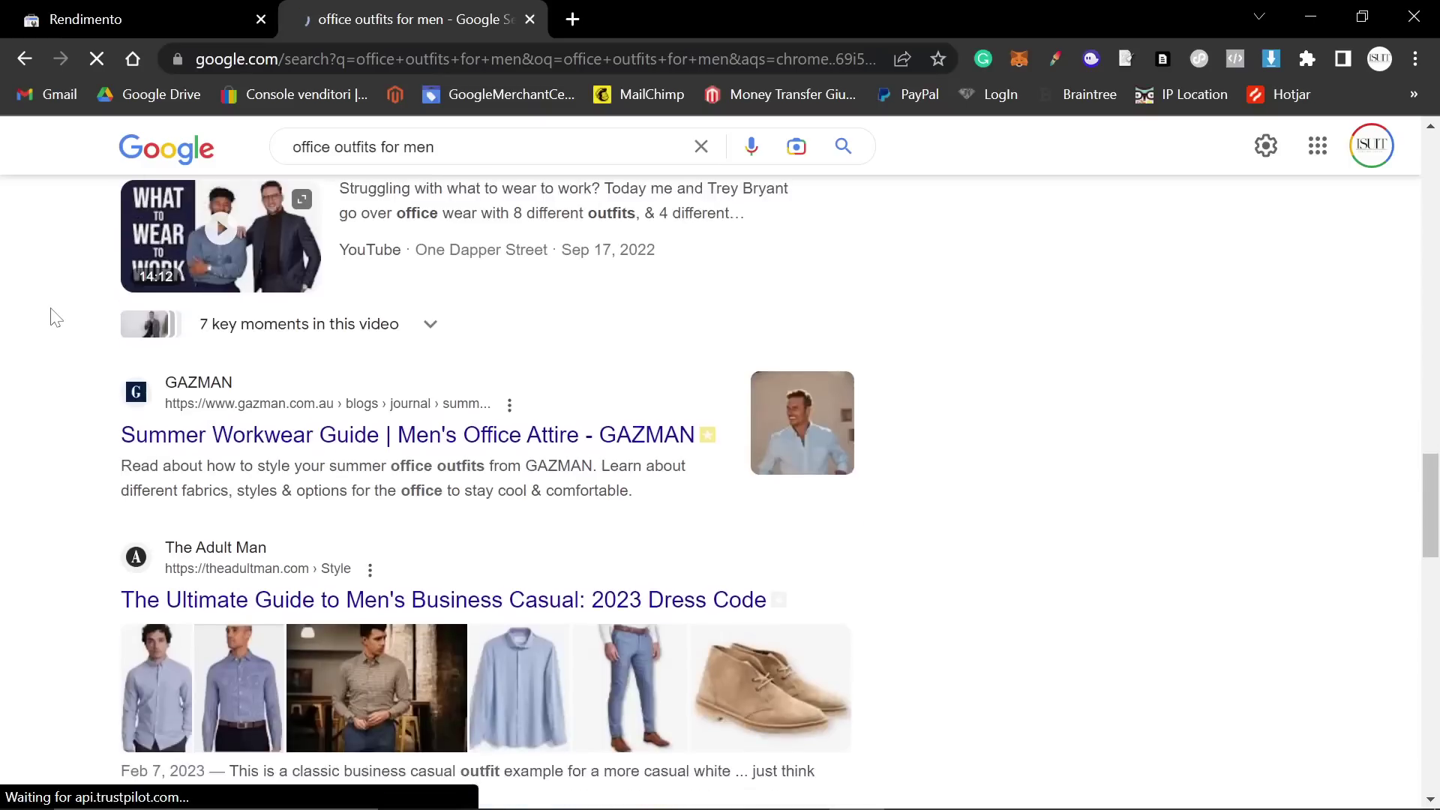
pyautogui.scroll(-4, 147, 470)
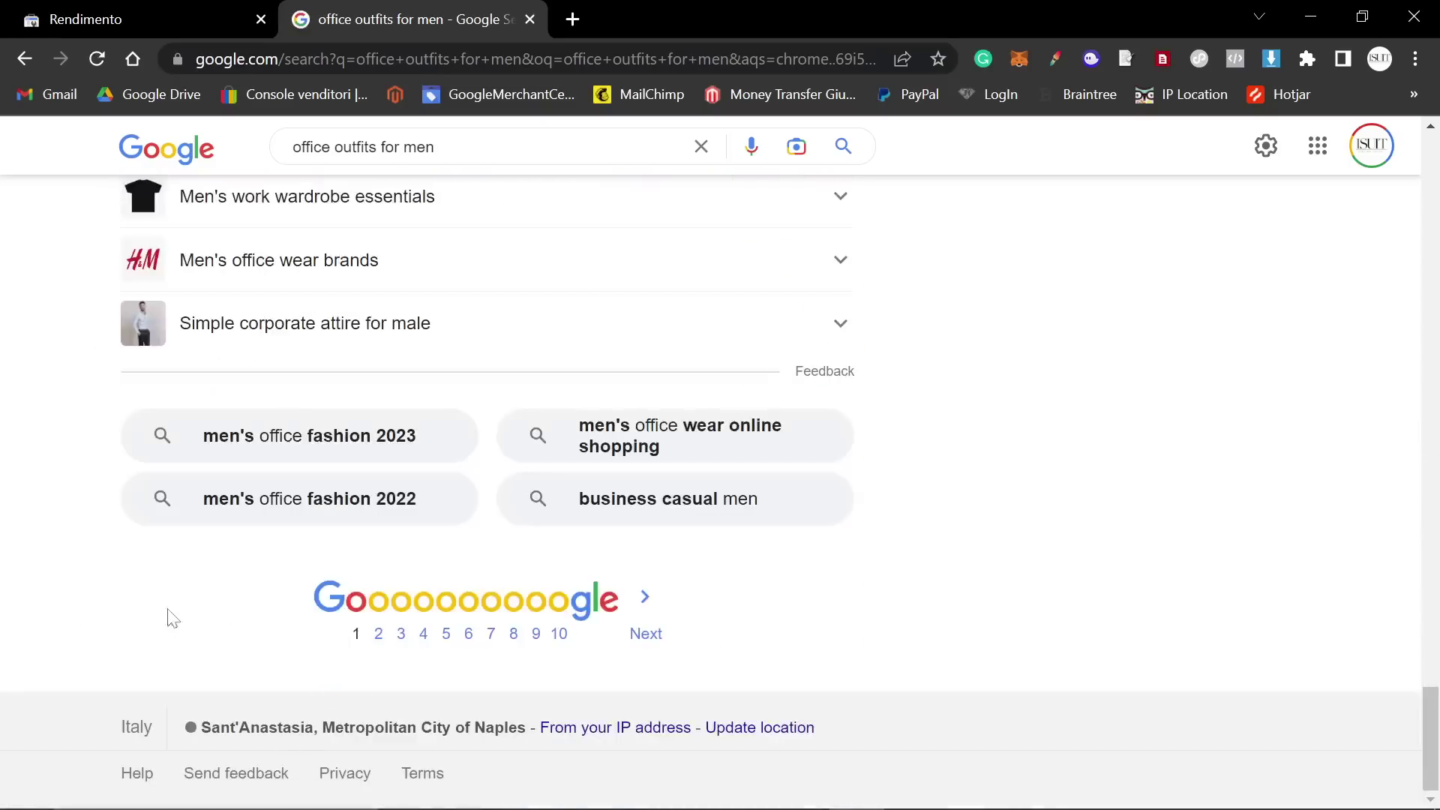
pyautogui.click(378, 635)
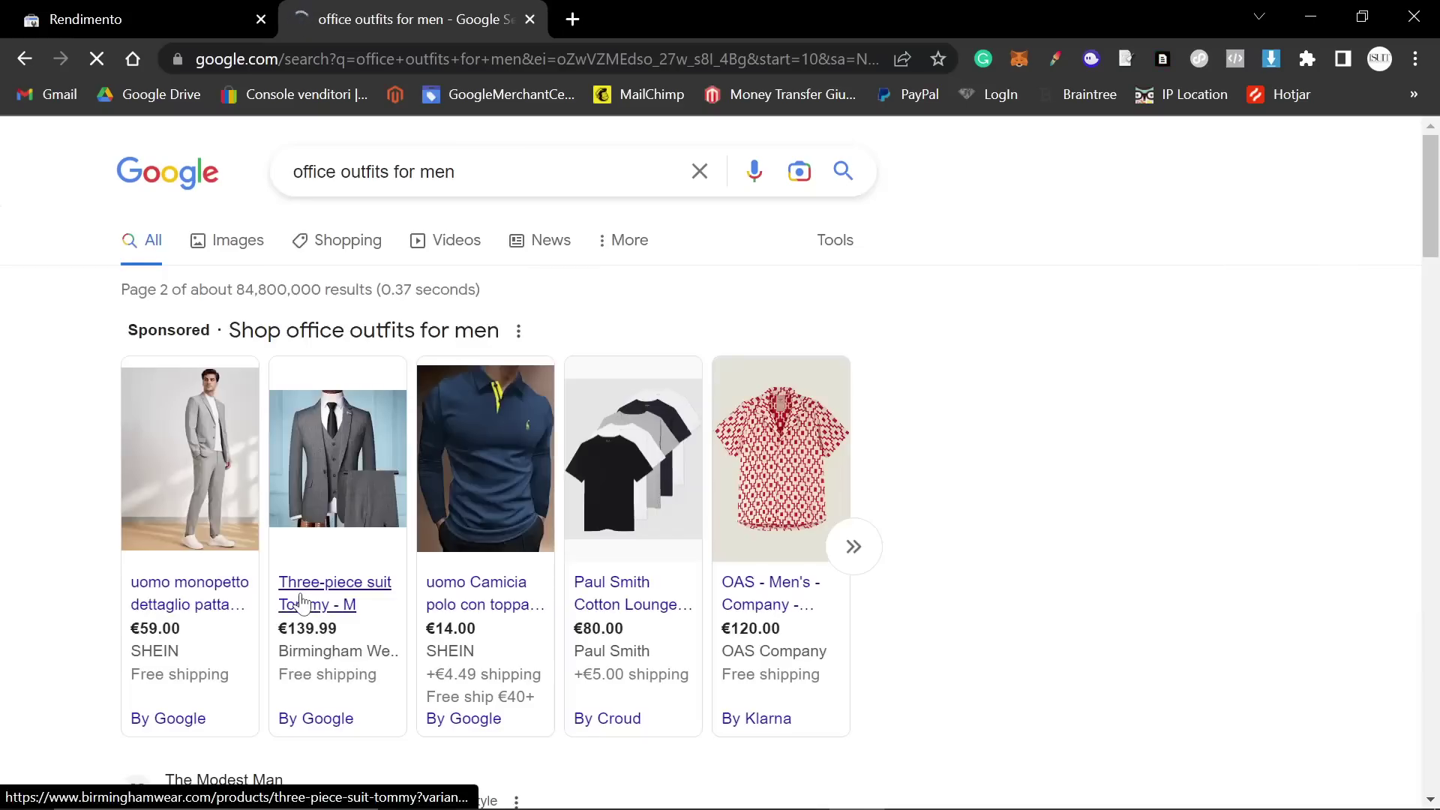
pyautogui.scroll(-15, 375, 600)
pyautogui.scroll(-18, 443, 597)
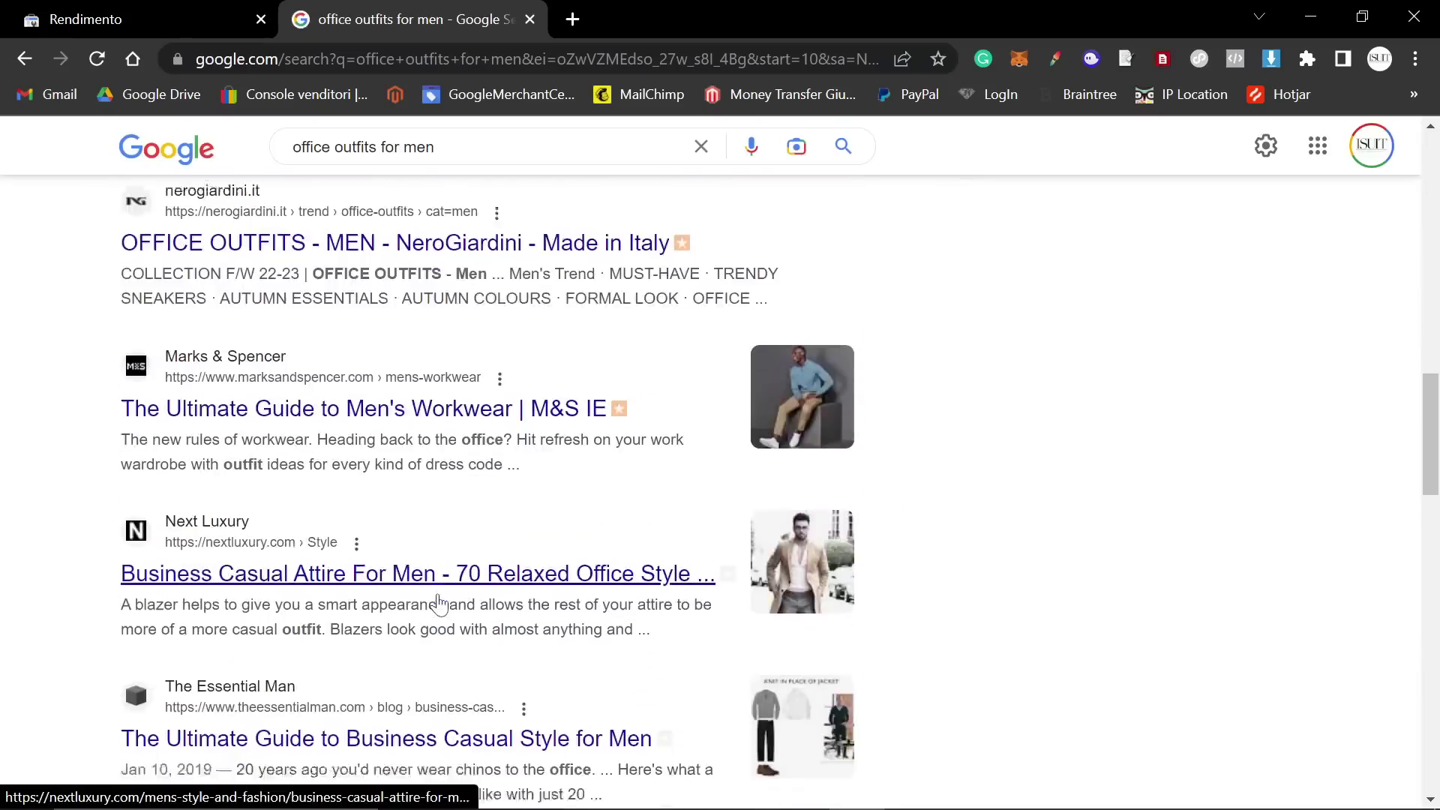
pyautogui.scroll(-5, 441, 595)
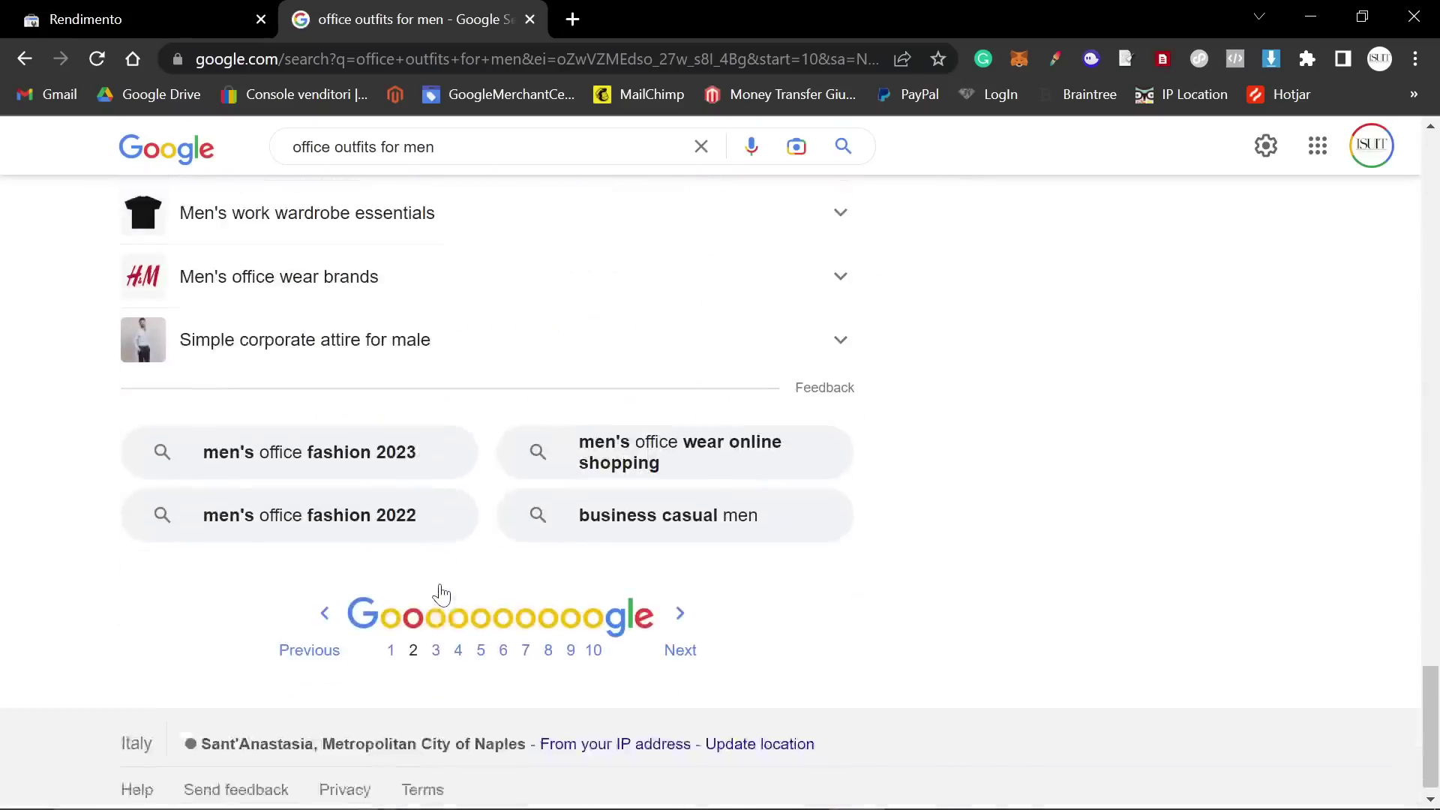
pyautogui.click(446, 629)
# - Find '2men' on the page, note the publish date, and open the 2Men article
pyautogui.hotkey('ctrl', 'f')
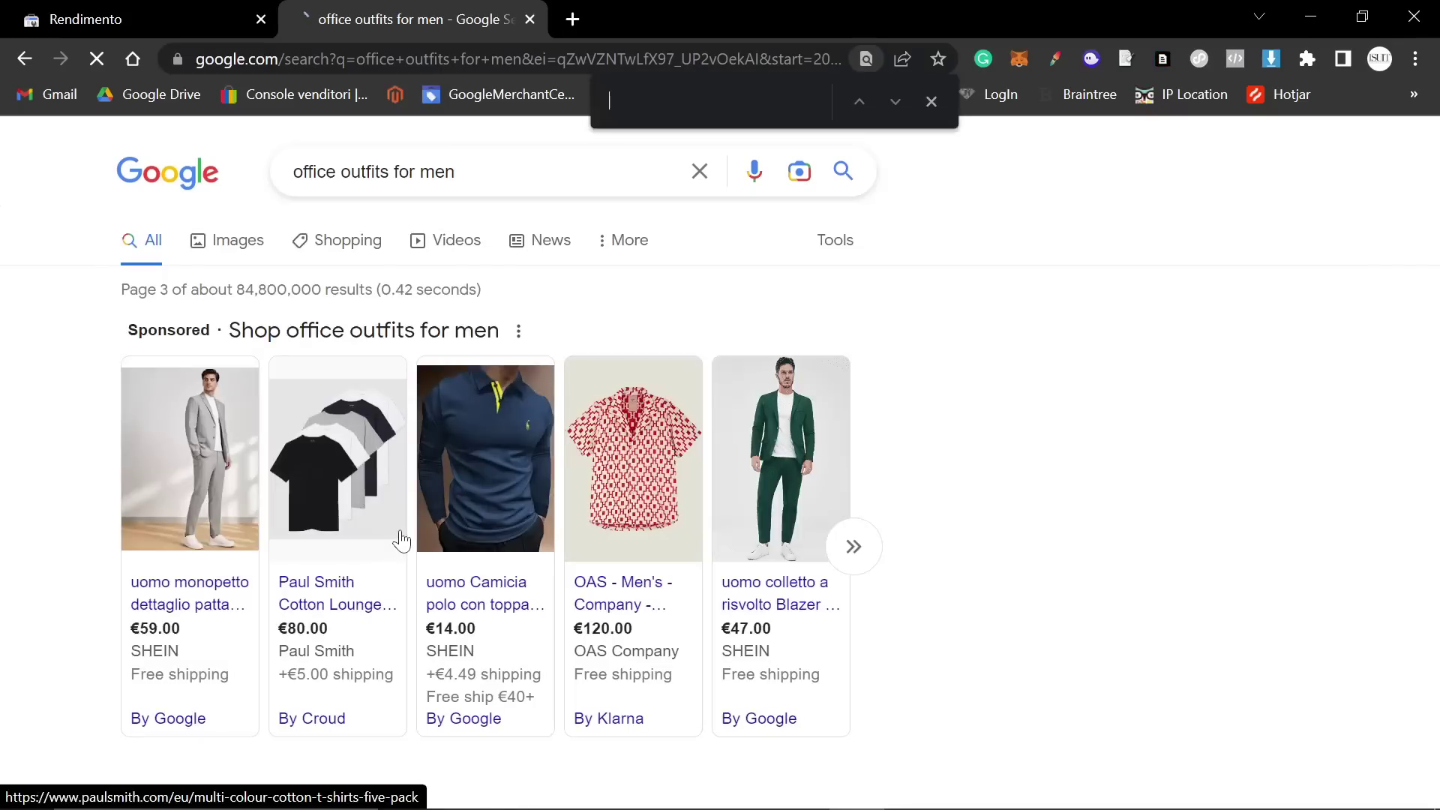
pyautogui.write('2men')
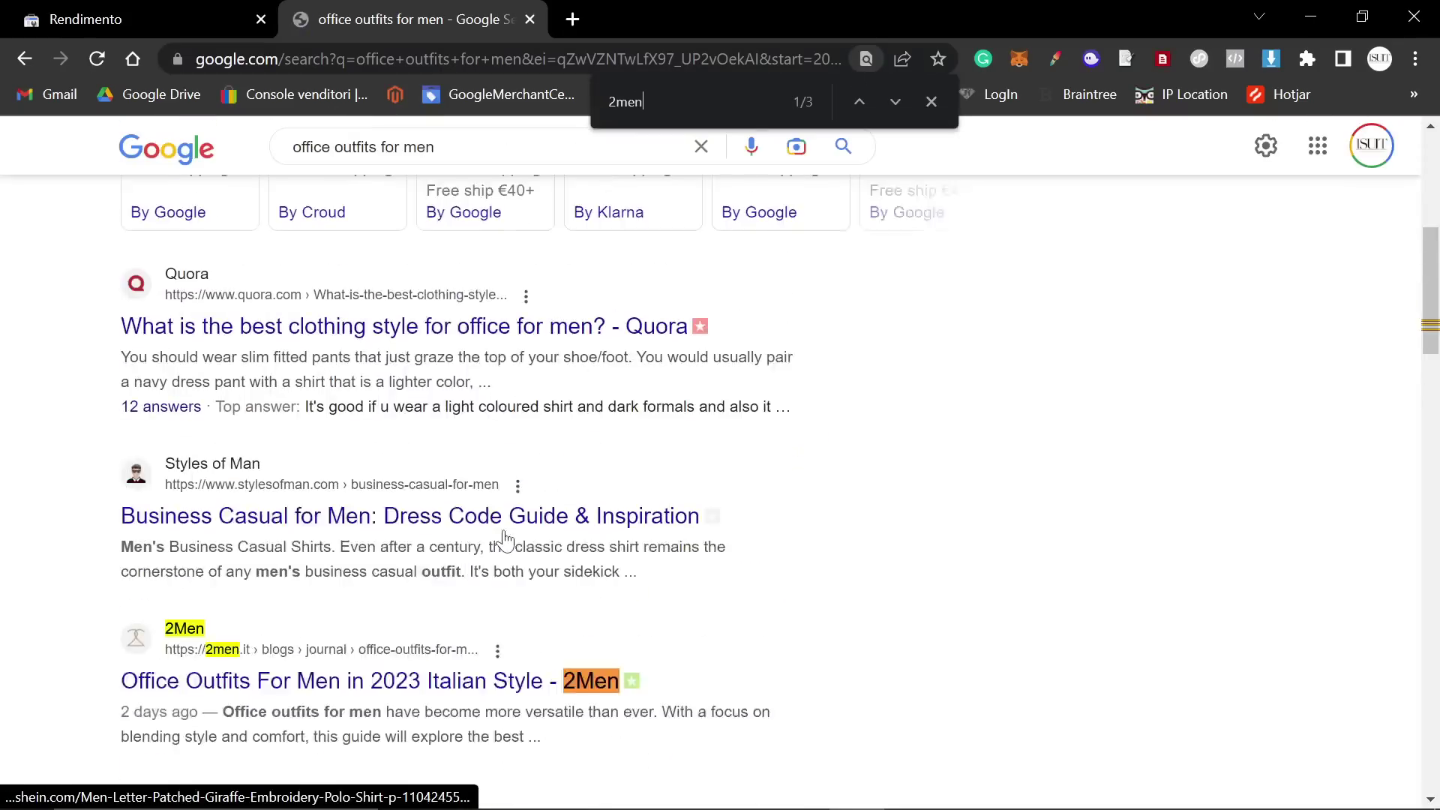
pyautogui.scroll(-14, 487, 518)
pyautogui.scroll(-5, 124, 397)
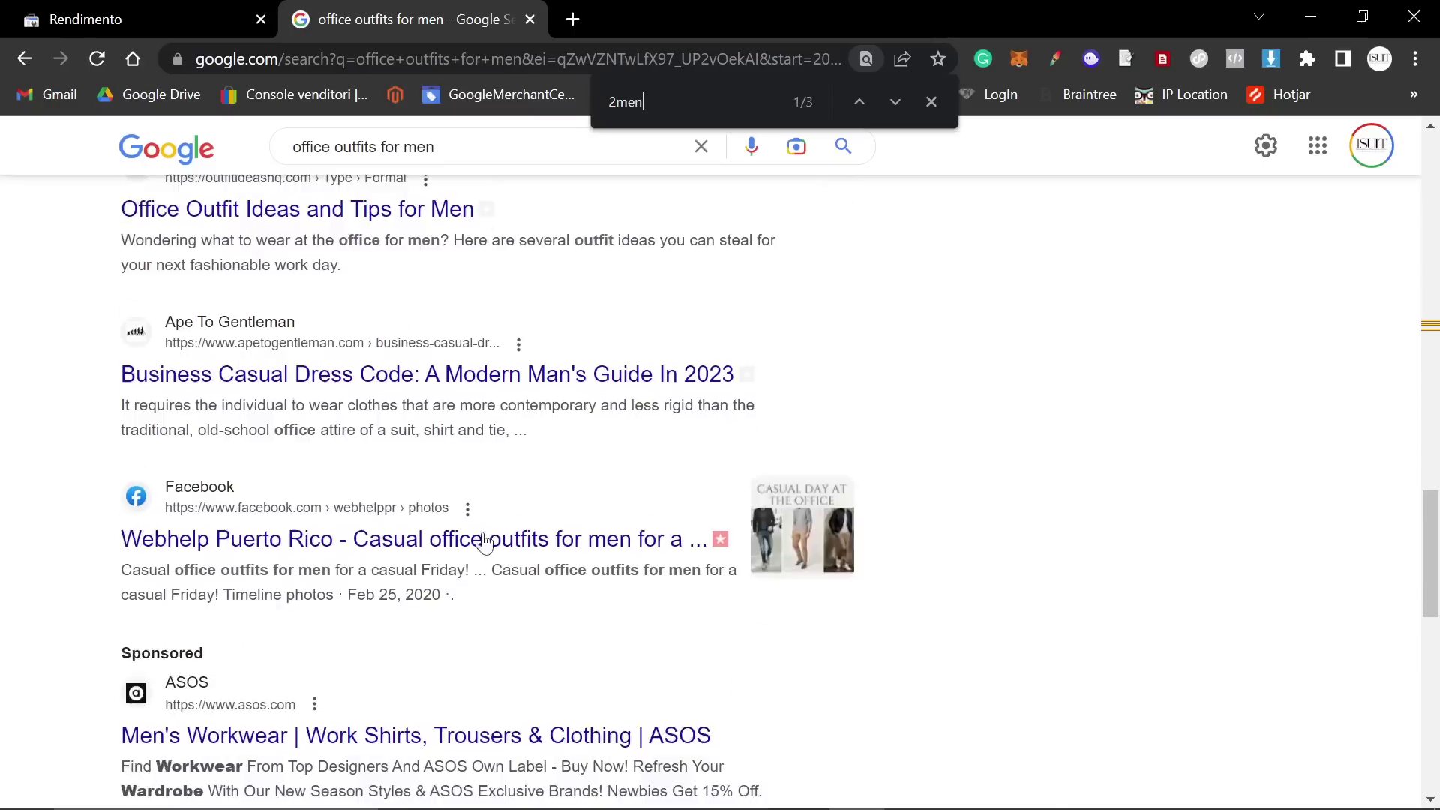
pyautogui.scroll(15, 124, 397)
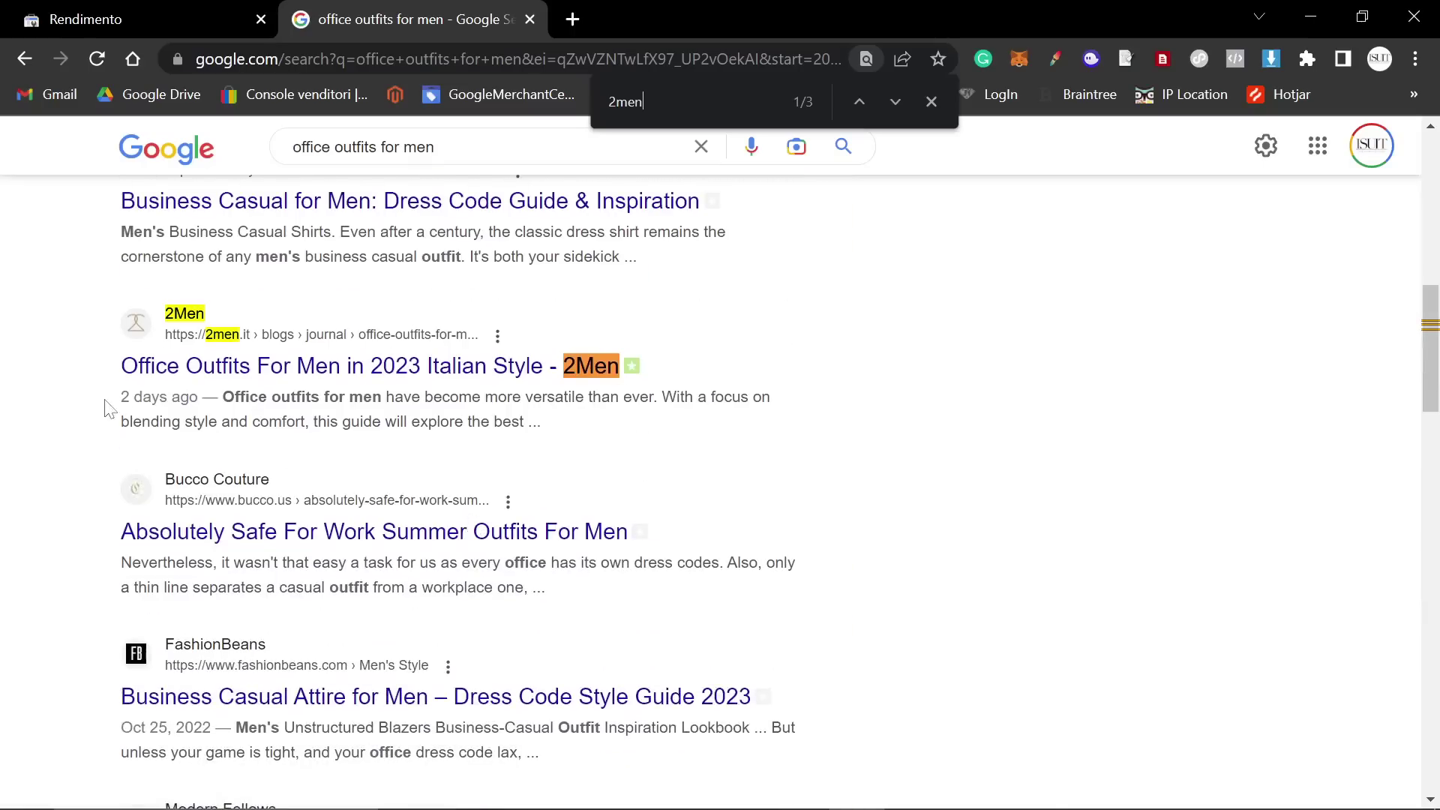
pyautogui.moveTo(124, 398); pyautogui.dragTo(199, 399)
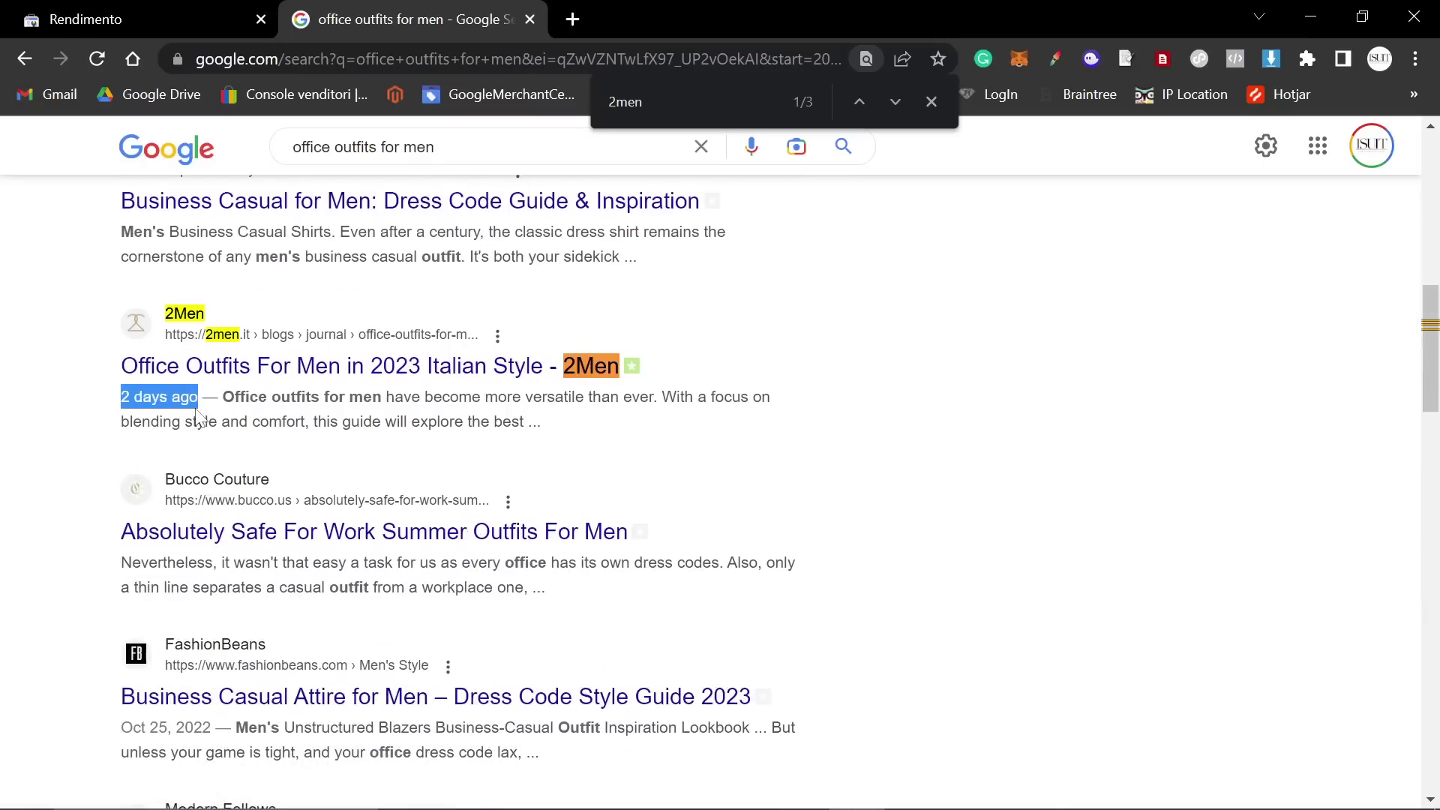
pyautogui.click(470, 371)
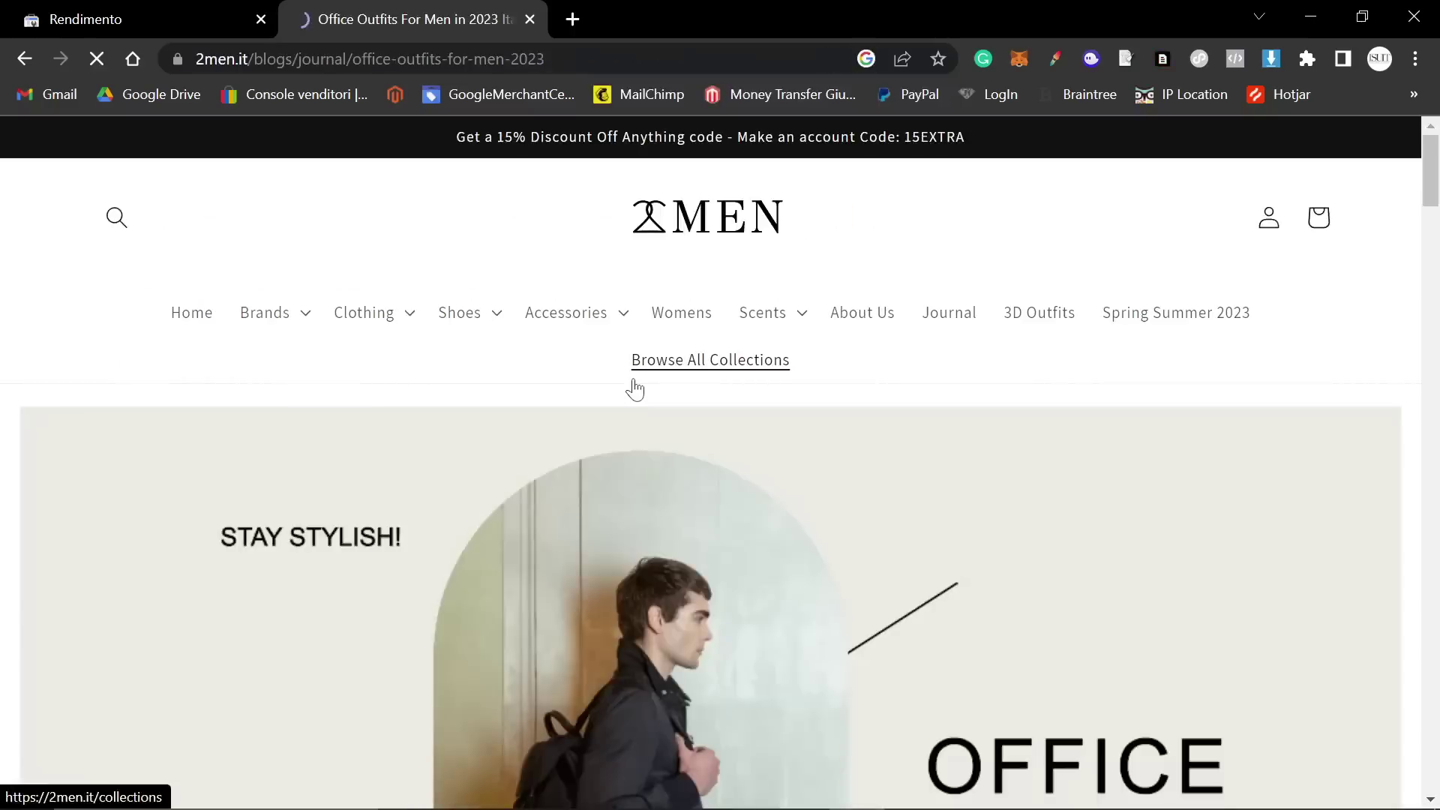
# - Scroll through the 2men.it 'Office Outfits For Men in 2023 Italian Style' article
pyautogui.scroll(-10, 623, 528)
pyautogui.scroll(-14, 659, 551)
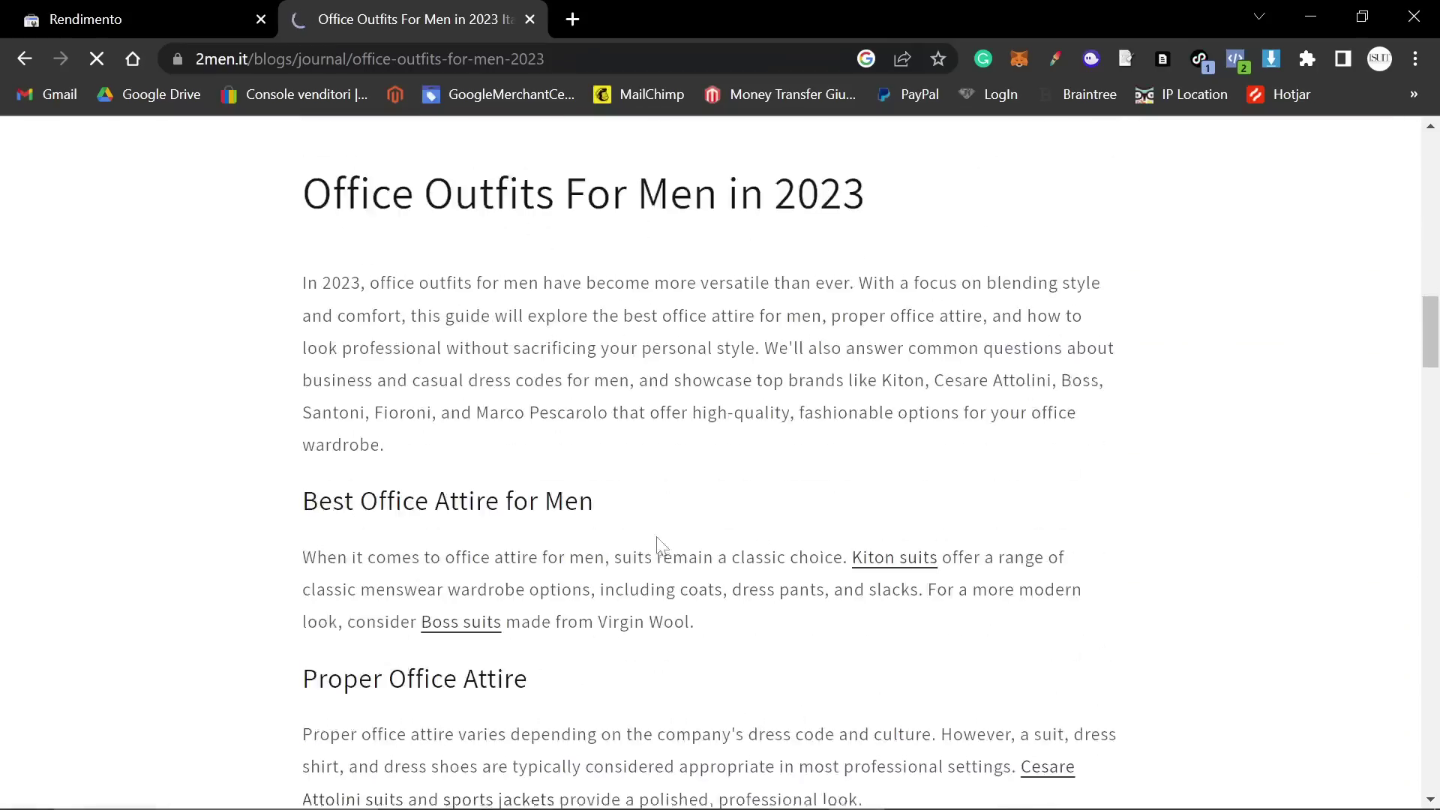
pyautogui.scroll(-12, 670, 538)
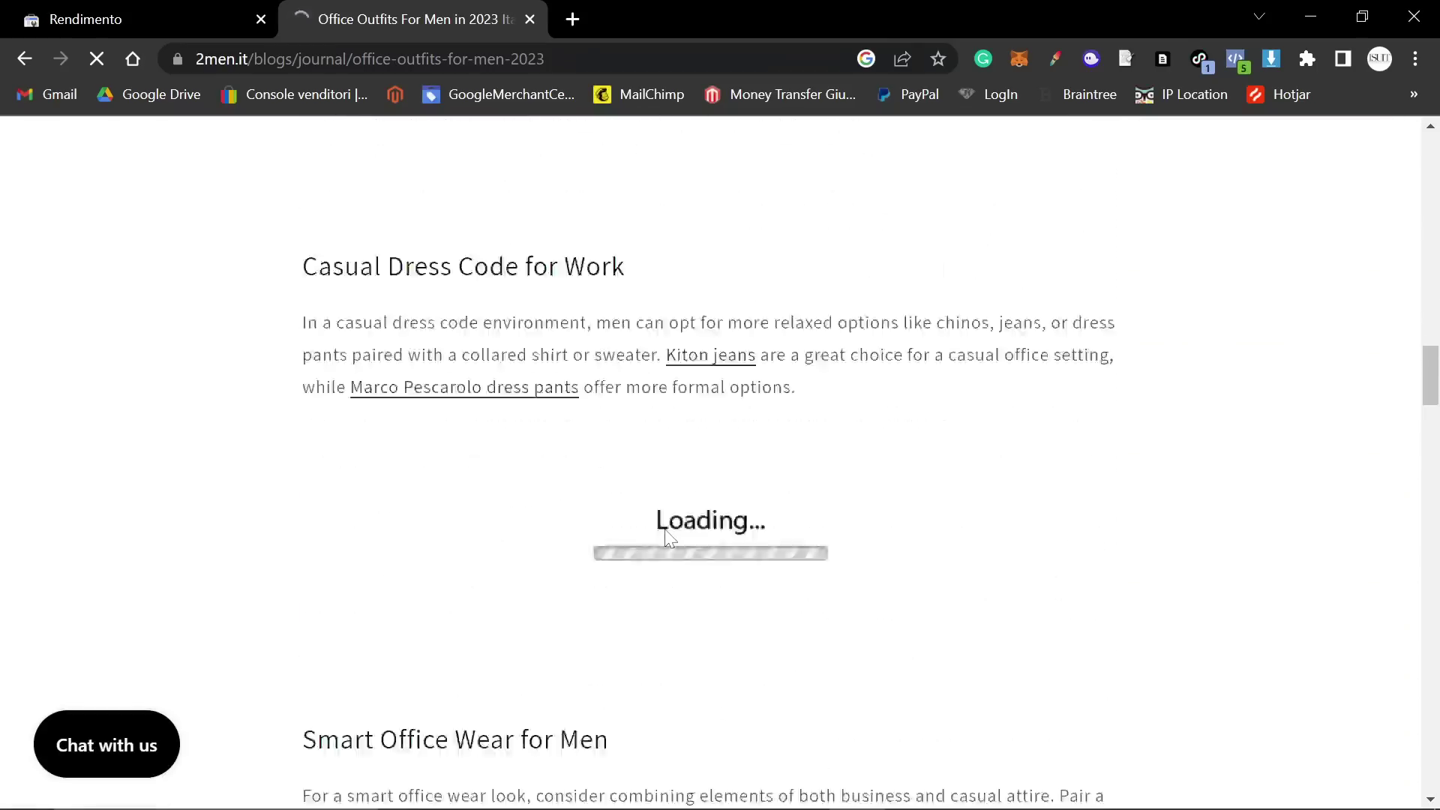
pyautogui.scroll(-9, 670, 533)
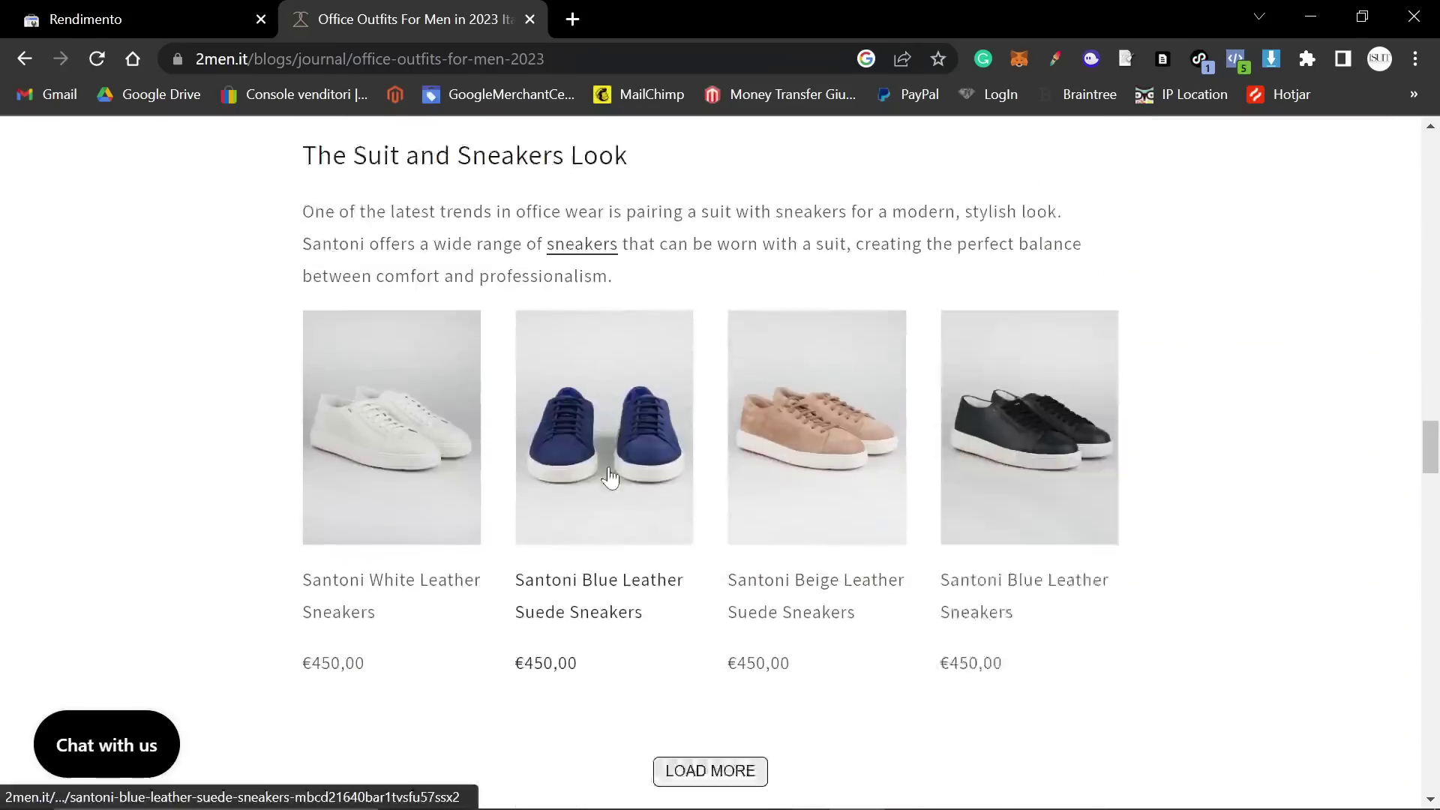
# - Move to the other Chrome window and return to the sitemap.xml index tab
pyautogui.hotkey('alt', 'Tab')
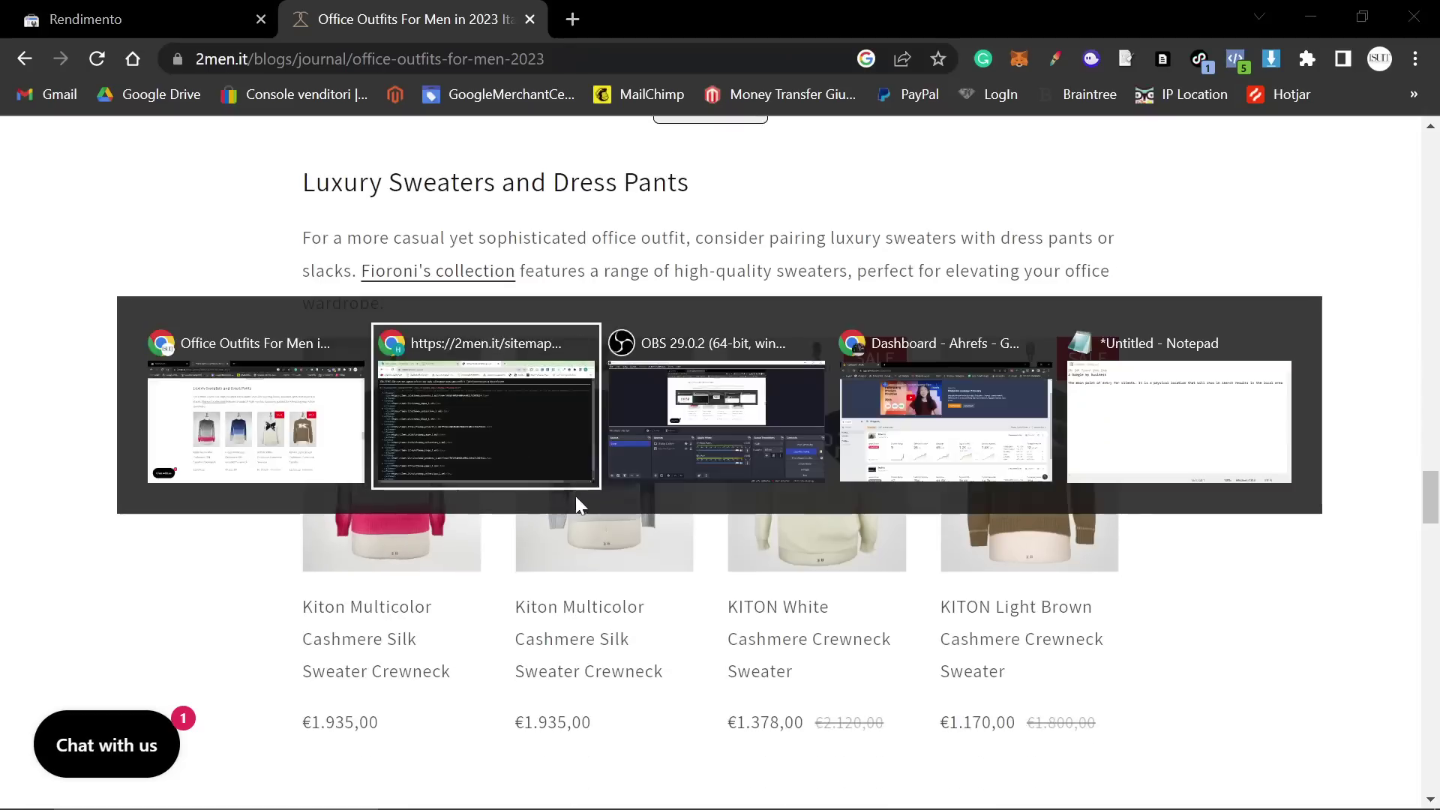
pyautogui.click(403, 10)
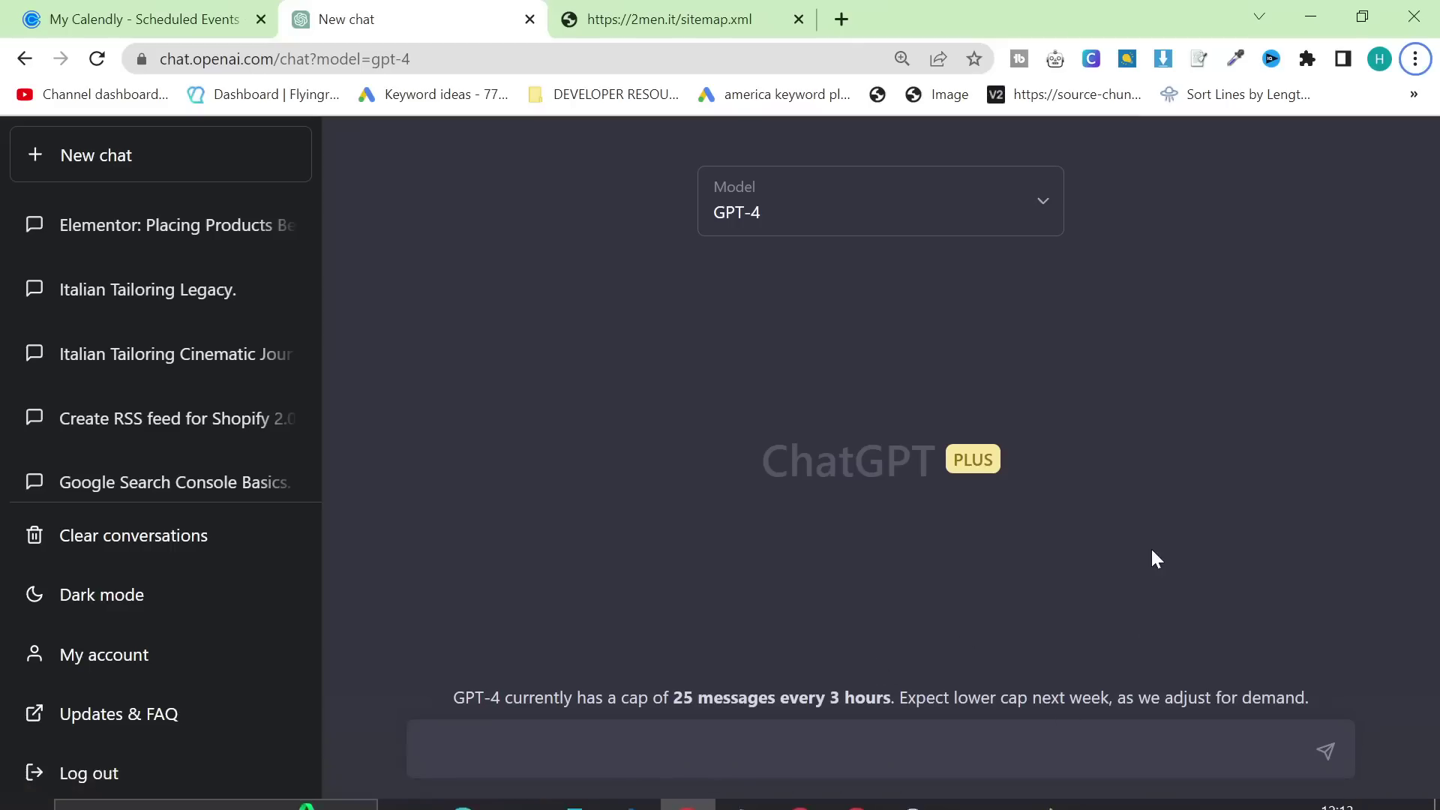
pyautogui.press('alt')
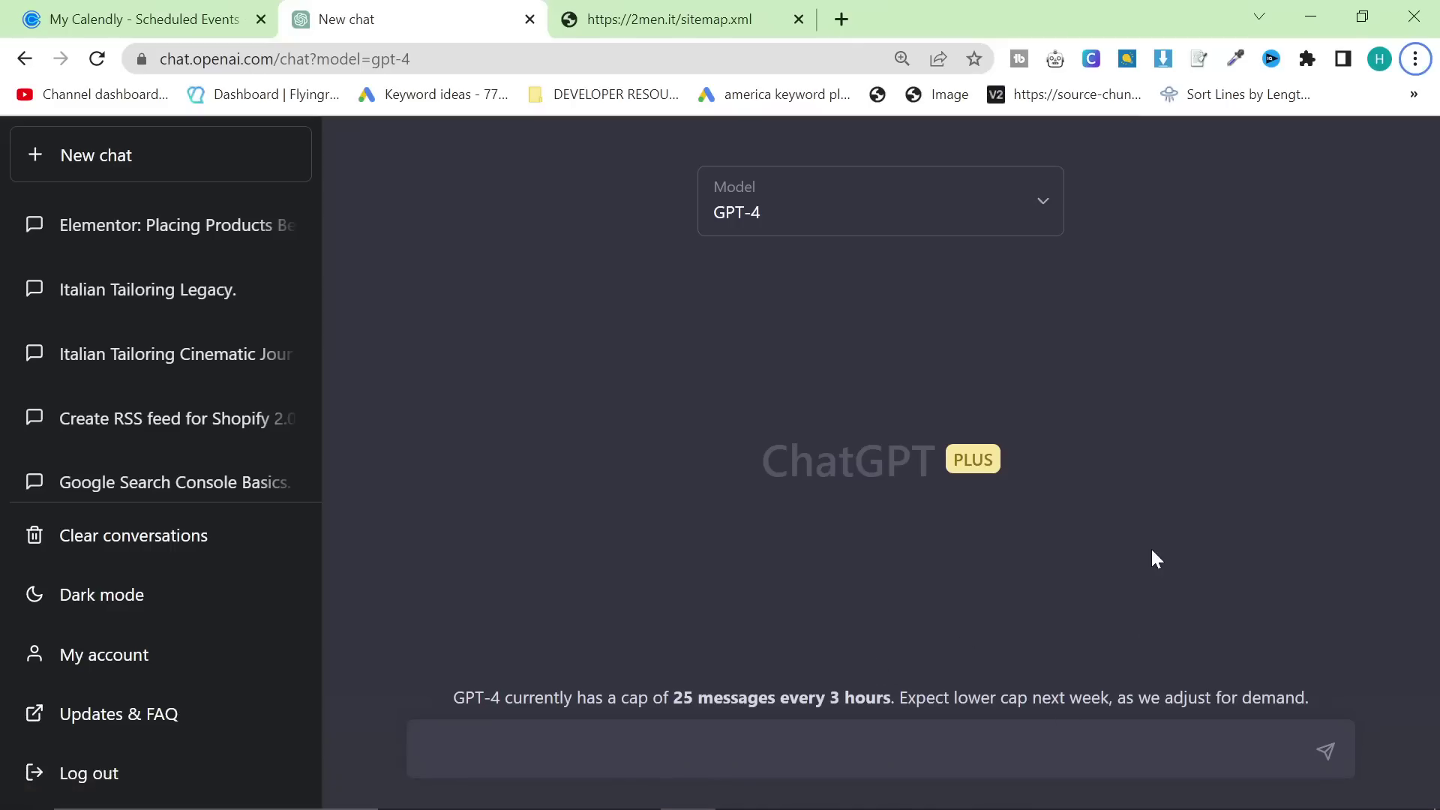
pyautogui.click(667, 19)
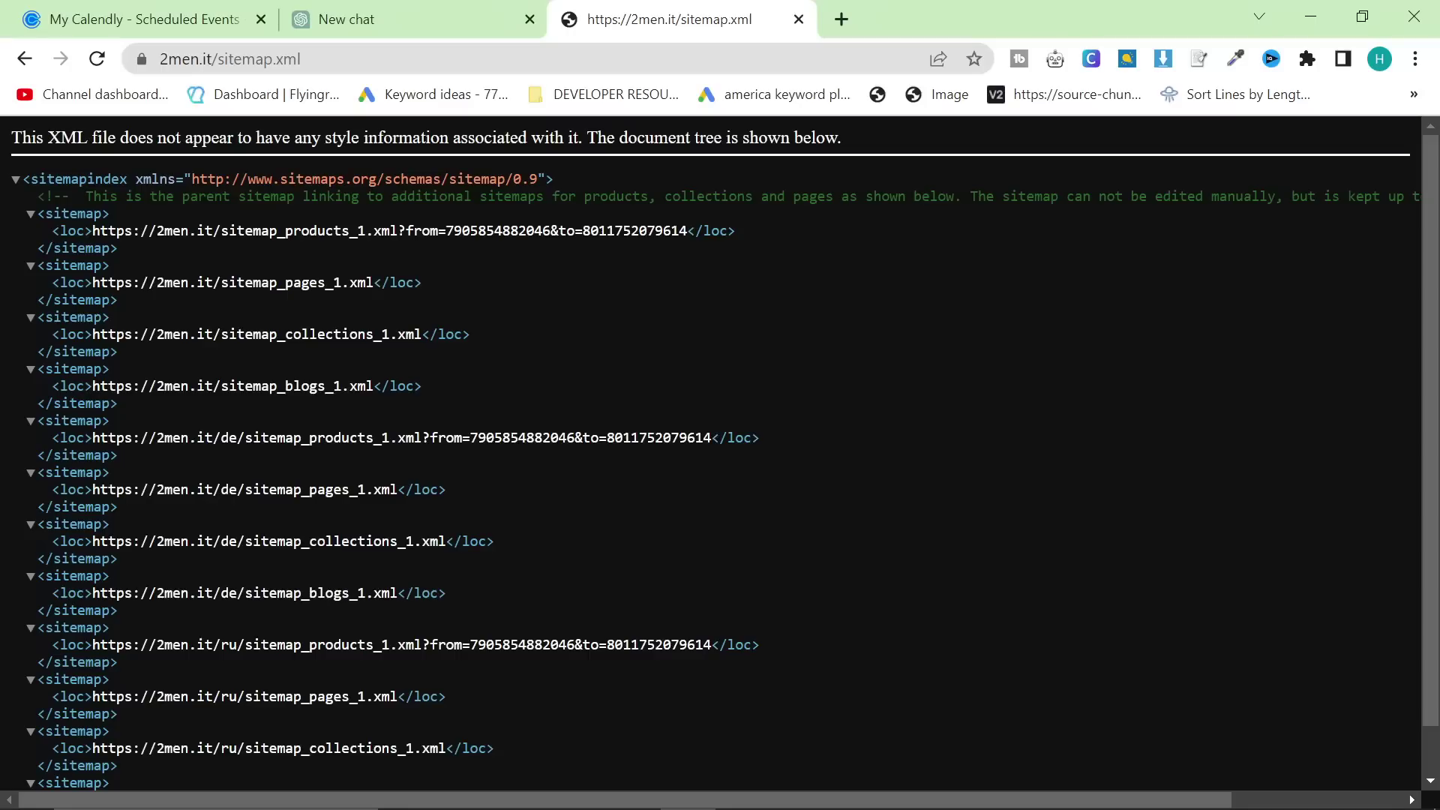
# - Open the collections sitemap URL in a new tab
pyautogui.moveTo(373, 282); pyautogui.dragTo(112, 304)
pyautogui.click(191, 313)
pyautogui.moveTo(421, 333); pyautogui.dragTo(92, 334)
pyautogui.hotkey('ctrl', 'c')
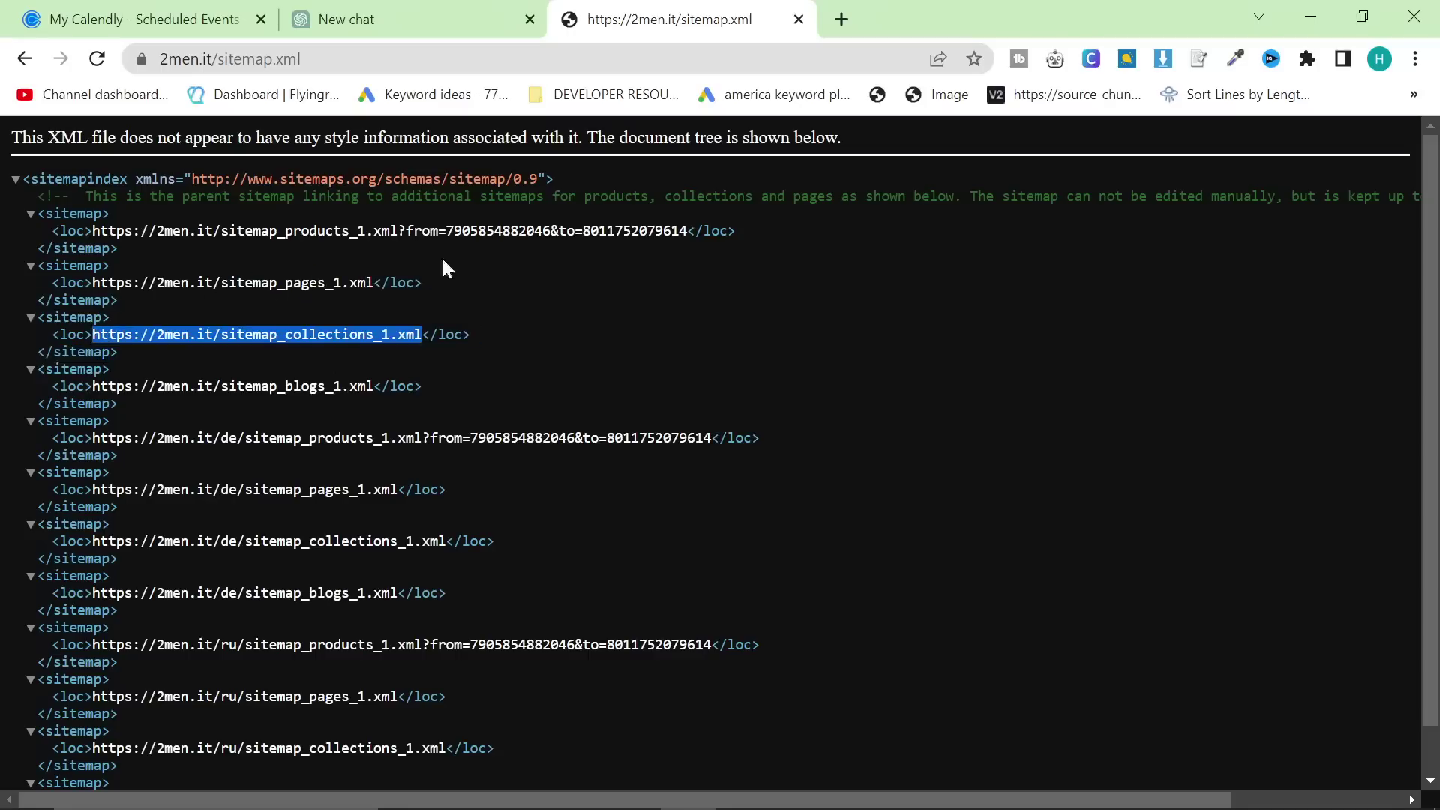
pyautogui.click(841, 21)
pyautogui.hotkey('ctrl', 'v')
pyautogui.press('Return')
pyautogui.hotkey('ctrl', 'shift', 'Tab')
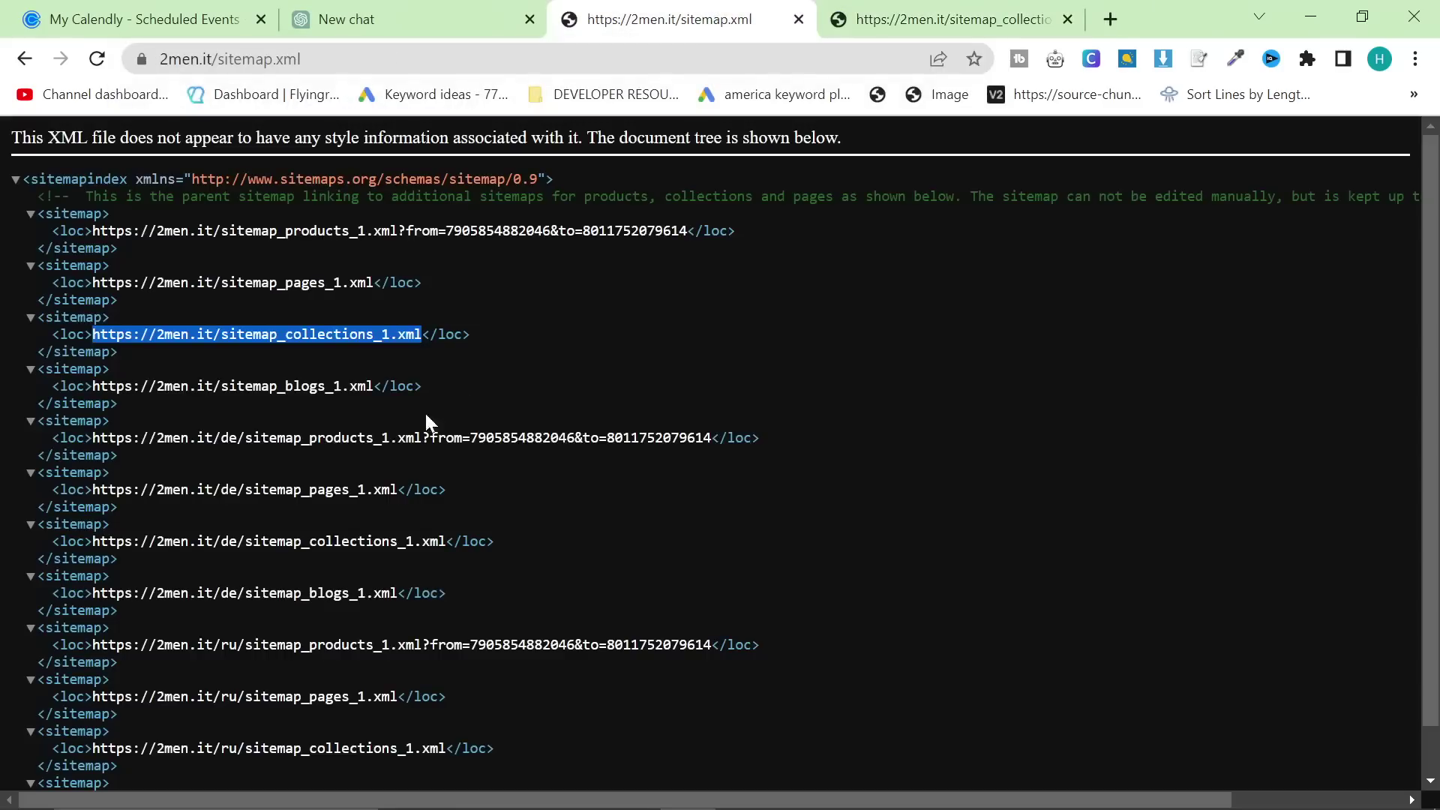
# - Load sitemap_blogs_1.xml in a new tab and copy its entire contents
pyautogui.moveTo(278, 386); pyautogui.dragTo(367, 385)
pyautogui.click(367, 385)
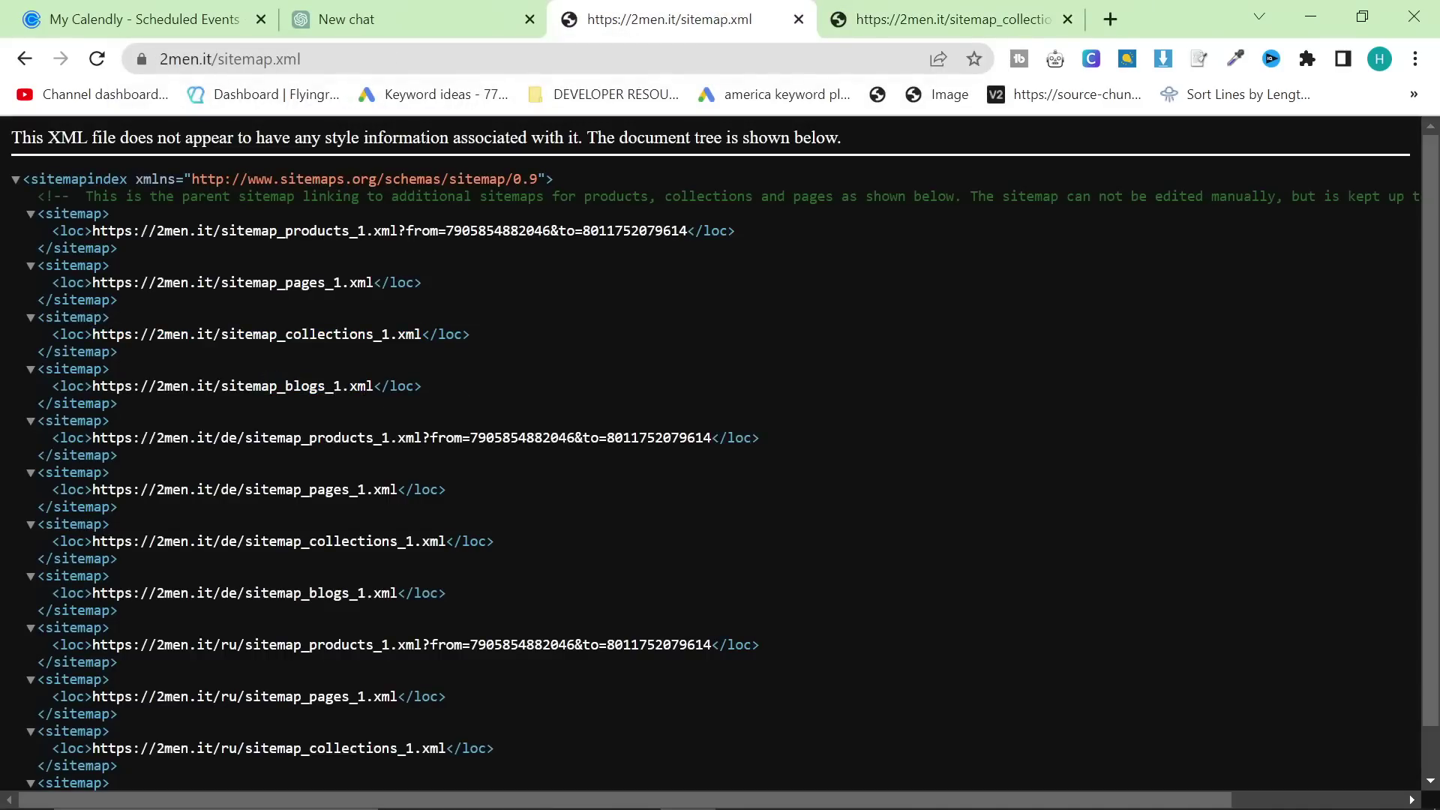
pyautogui.moveTo(92, 386); pyautogui.dragTo(373, 386)
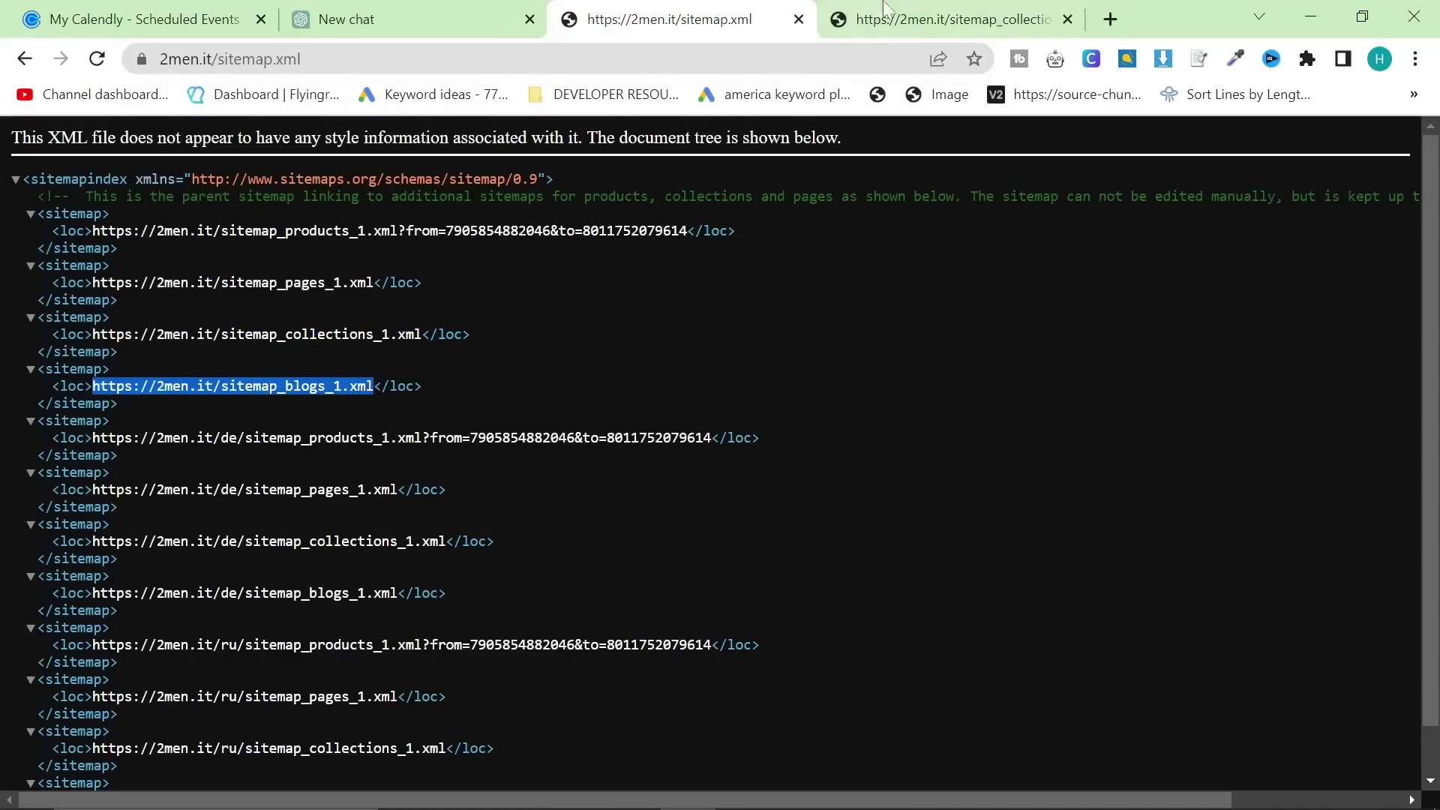
pyautogui.hotkey('ctrl', 'c')
pyautogui.click(1112, 19)
pyautogui.hotkey('ctrl', 'v')
pyautogui.press('Return')
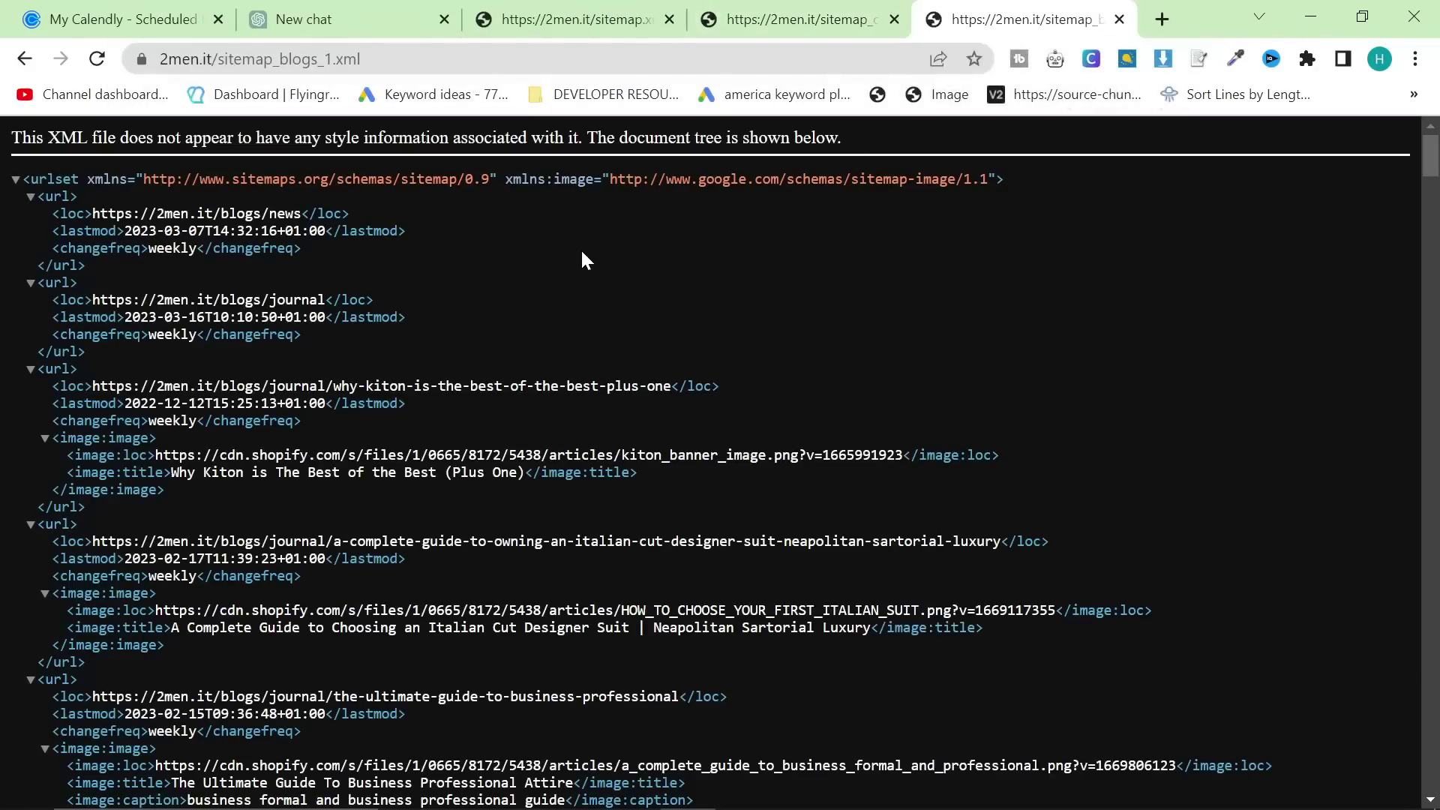
pyautogui.hotkey('ctrl', 'a')
pyautogui.click(776, 372)
# - Create a blank Google Sheets spreadsheet and paste the blogs sitemap into column A
pyautogui.click(1163, 20)
pyautogui.write('sheet')
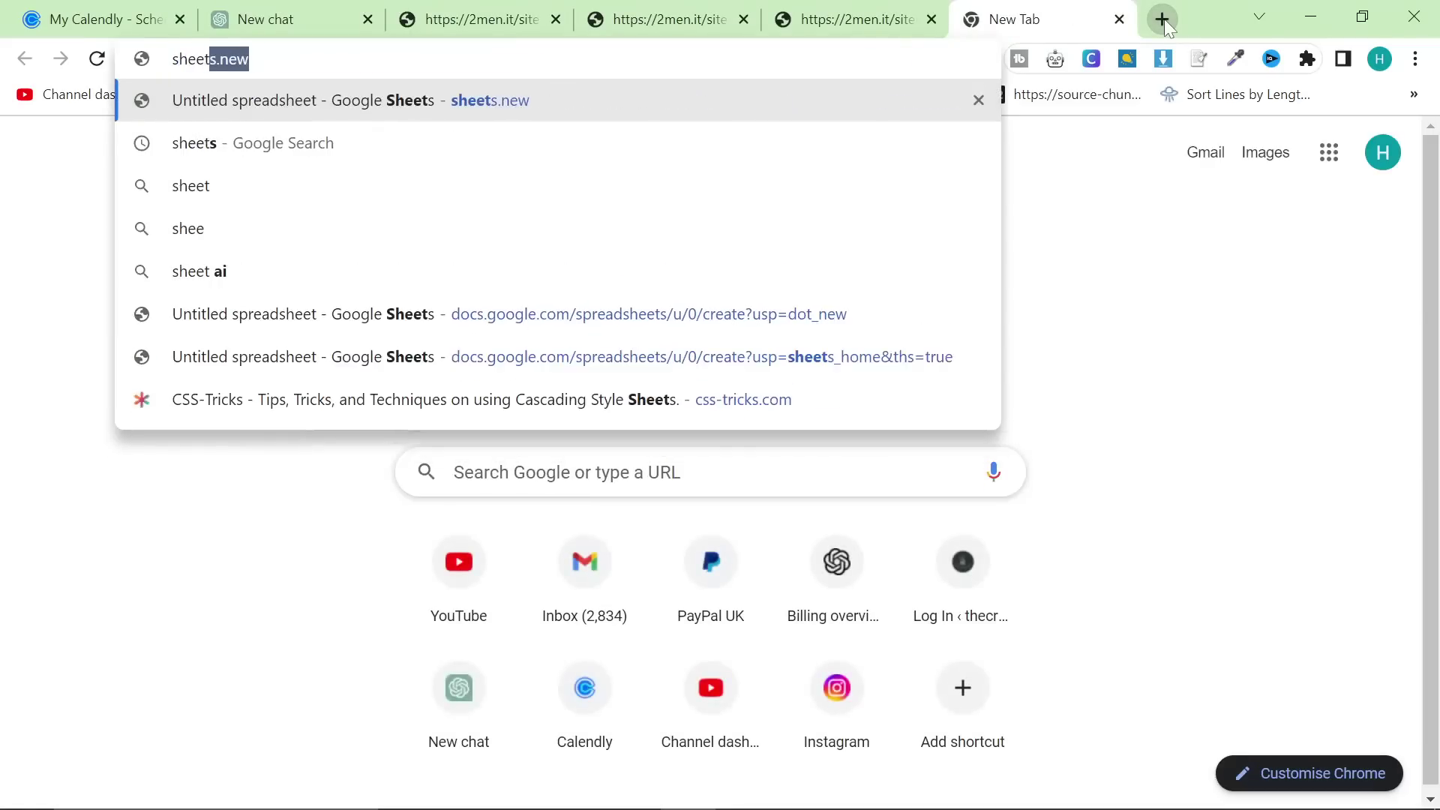
pyautogui.press('Return')
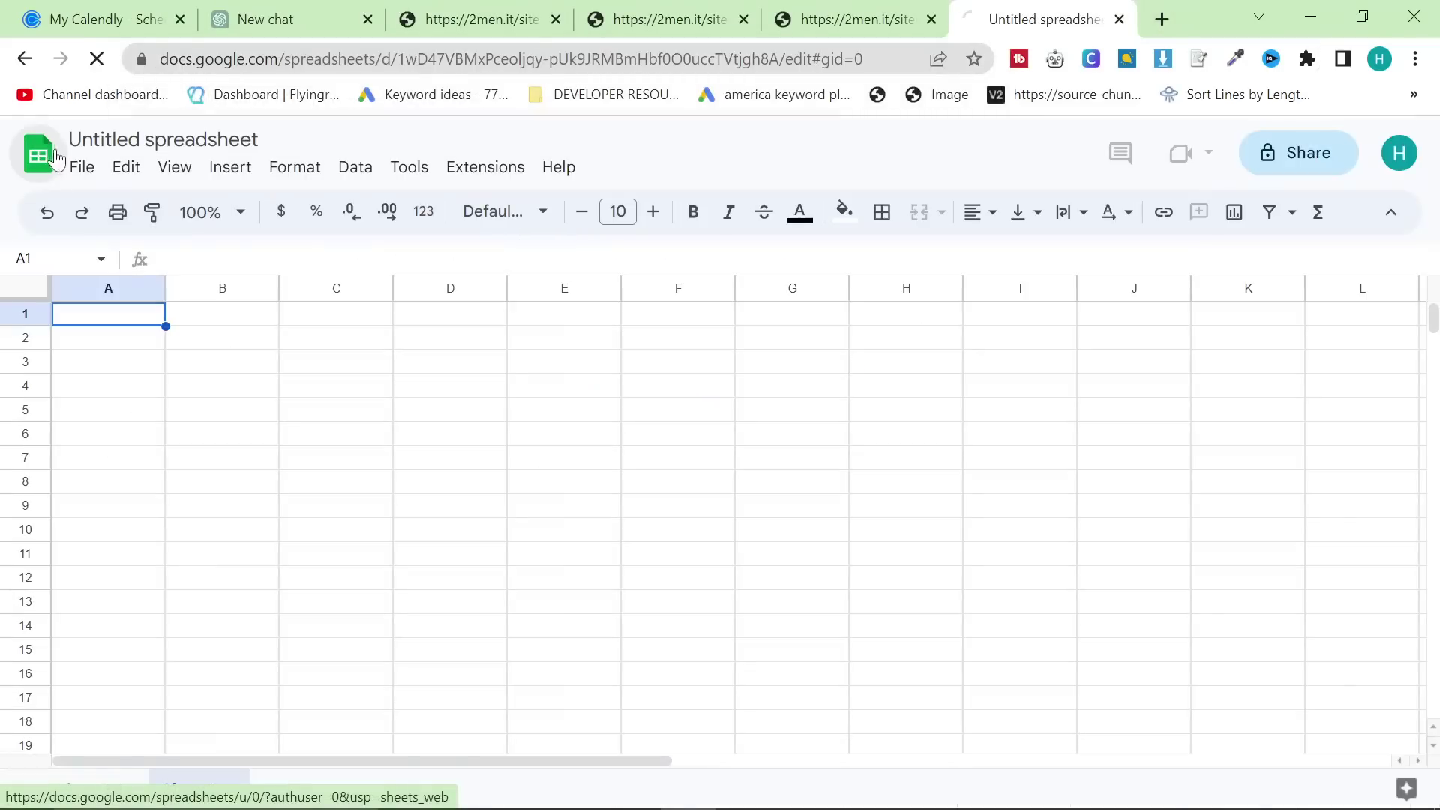
pyautogui.click(57, 159)
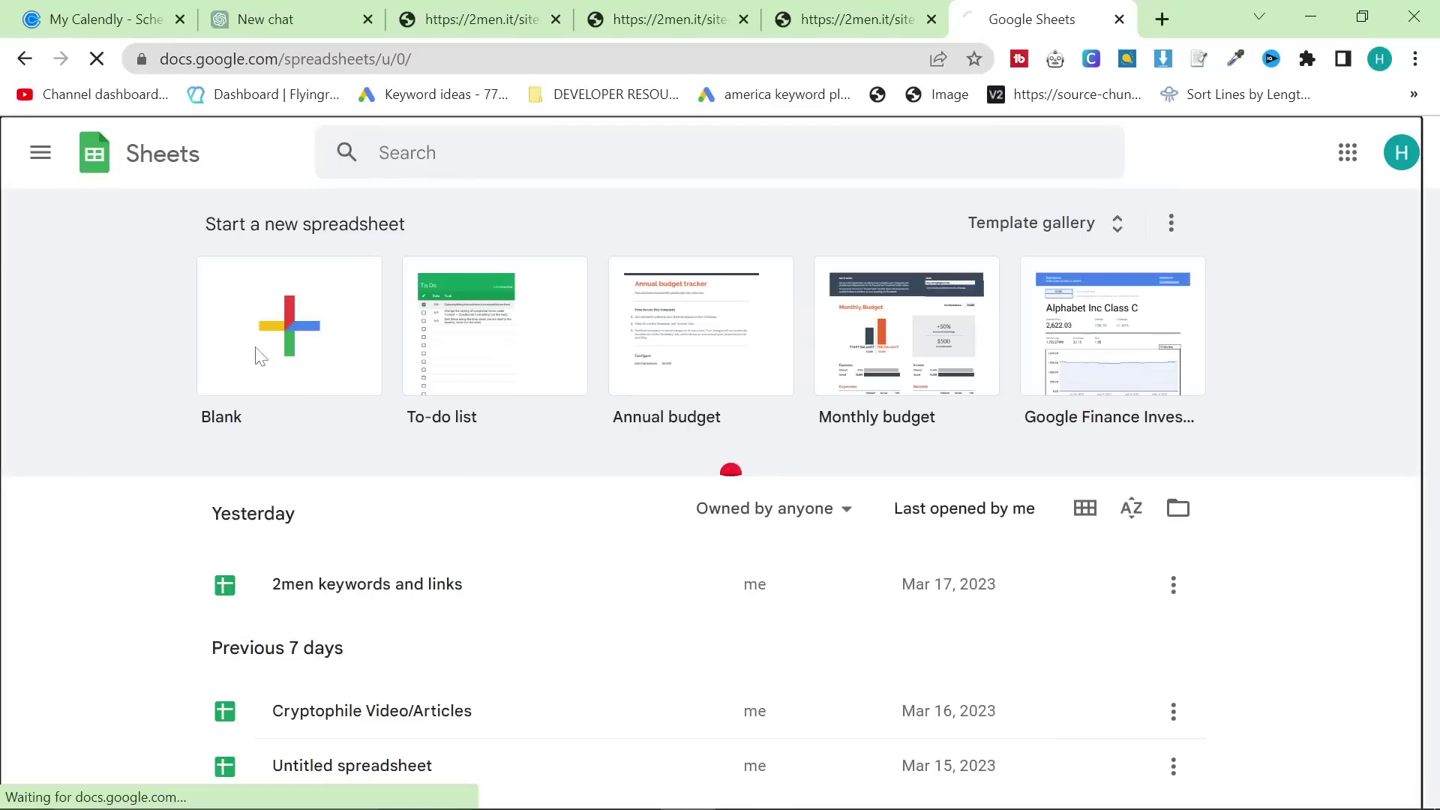
pyautogui.click(261, 356)
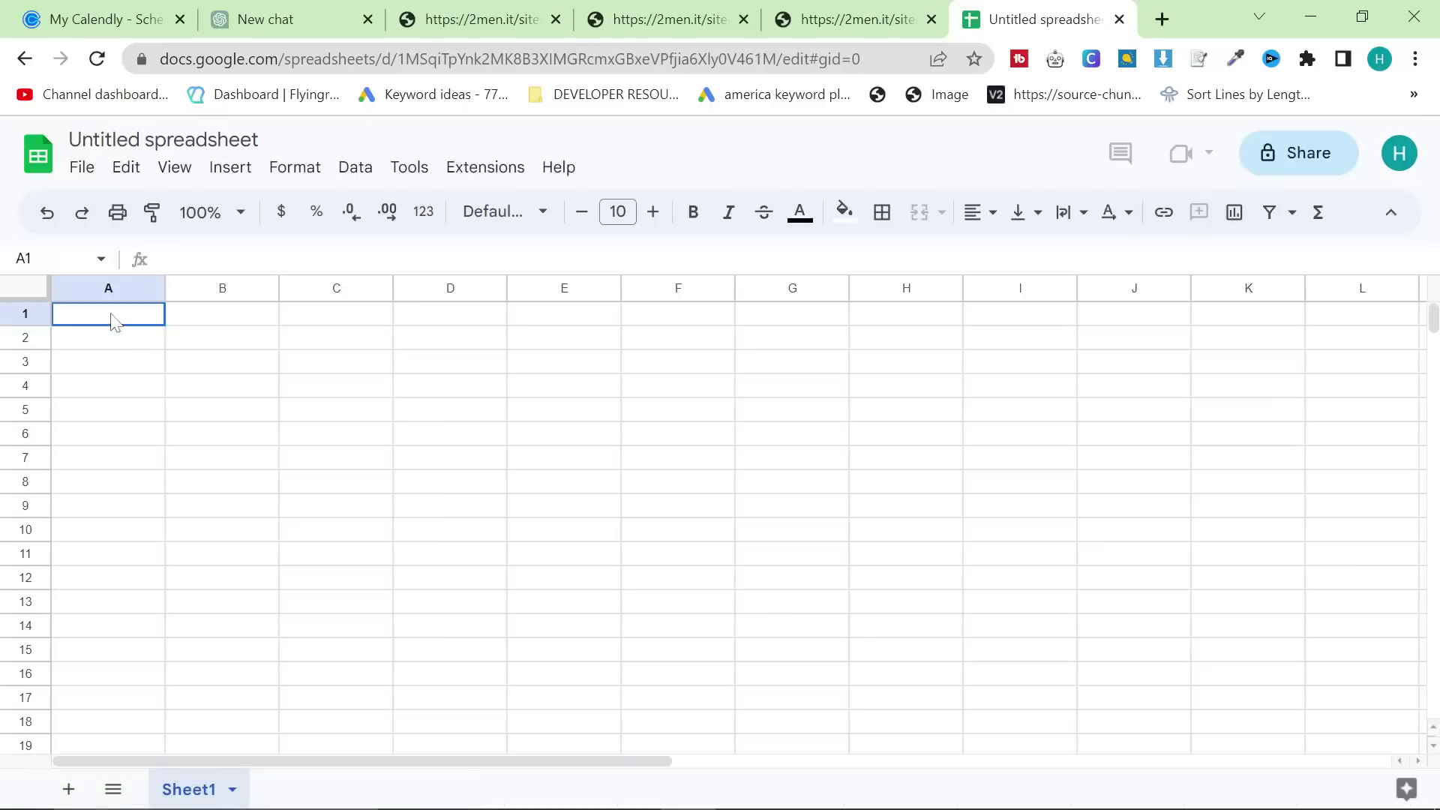
pyautogui.hotkey('ctrl', 'v')
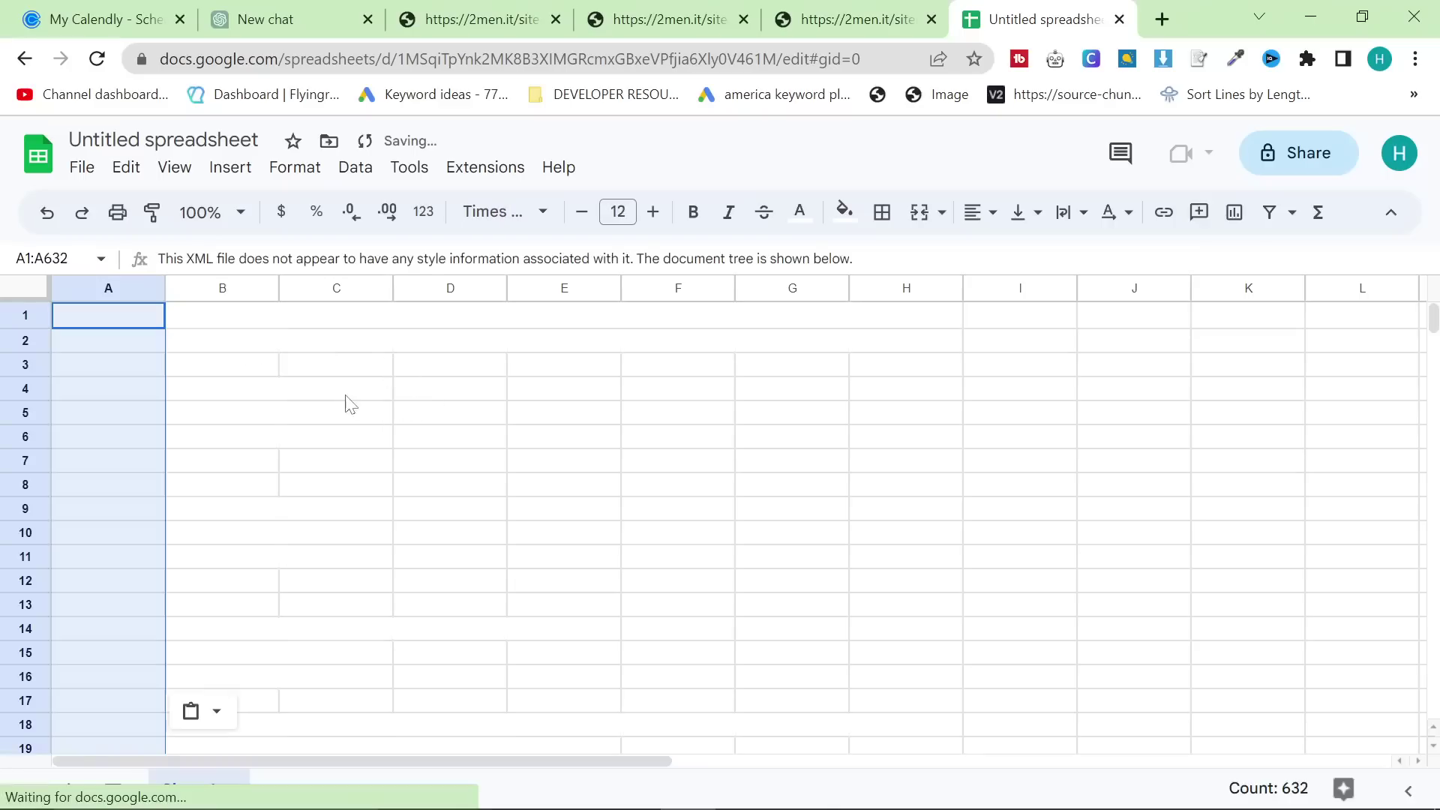
# - Make the pasted text black and sort the sheet Z to A by column A
pyautogui.click(800, 212)
pyautogui.click(807, 290)
pyautogui.click(431, 409)
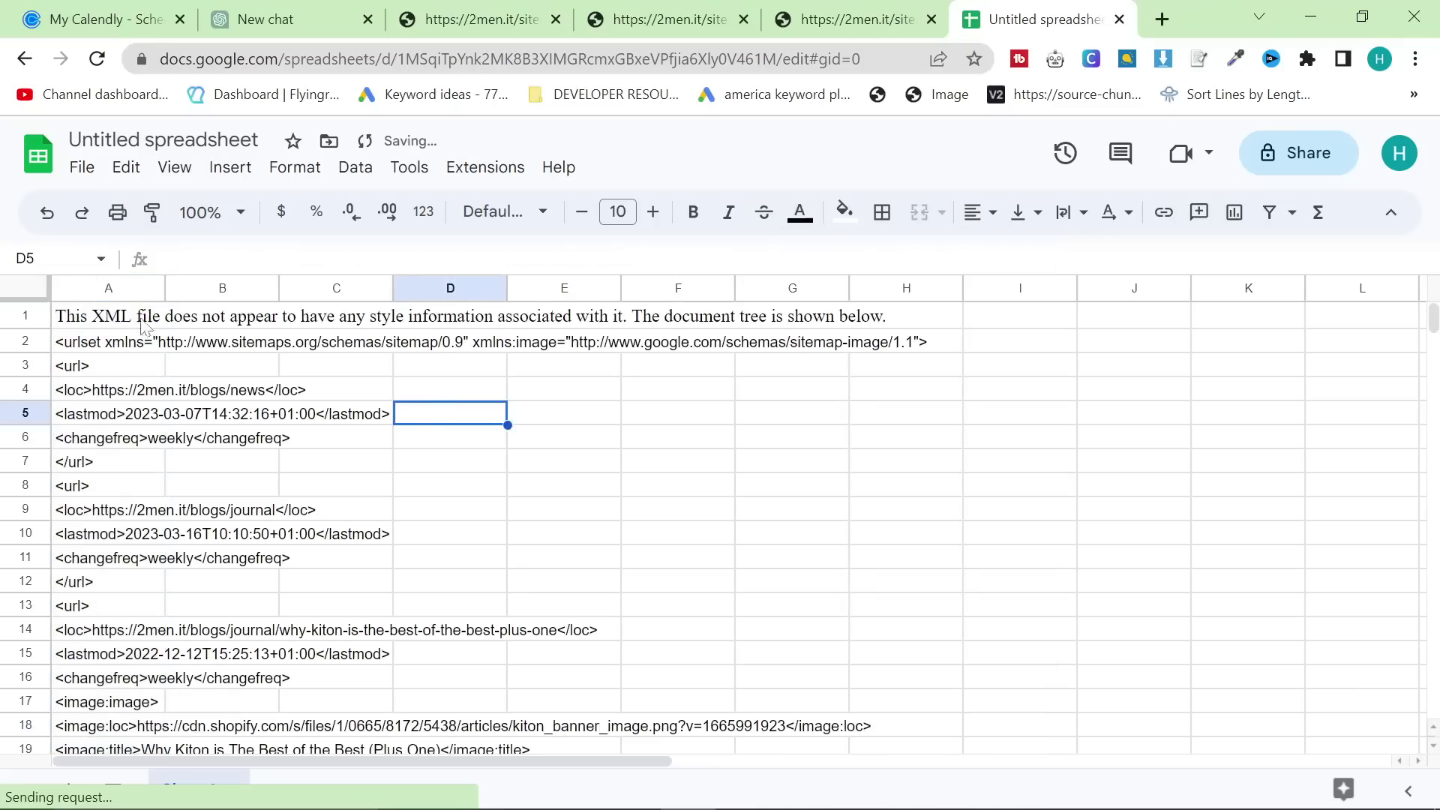
pyautogui.rightClick(113, 290)
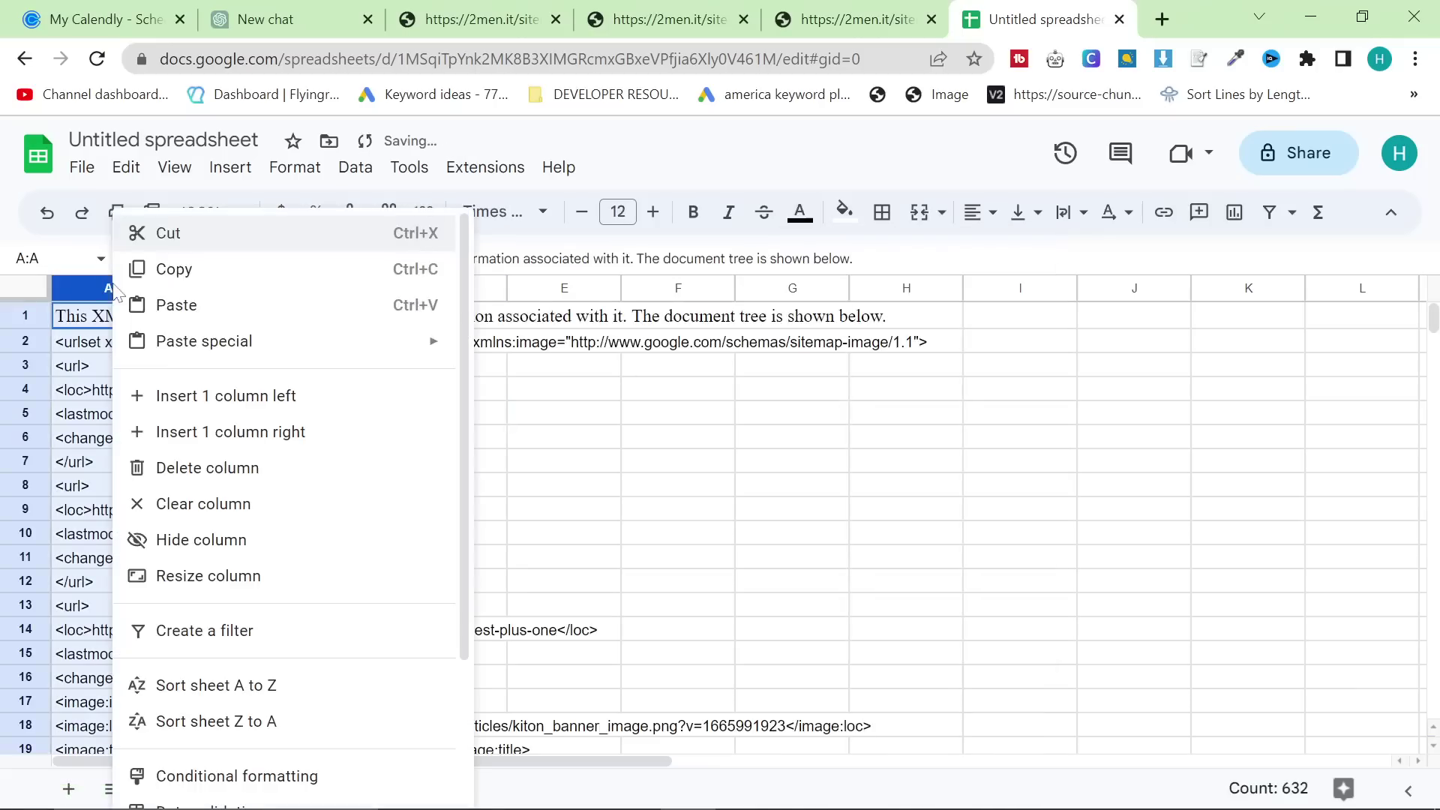
pyautogui.click(237, 722)
# - Copy the 66 <loc> URL rows, clear column A, and paste them back from A1
pyautogui.scroll(-20, 150, 484)
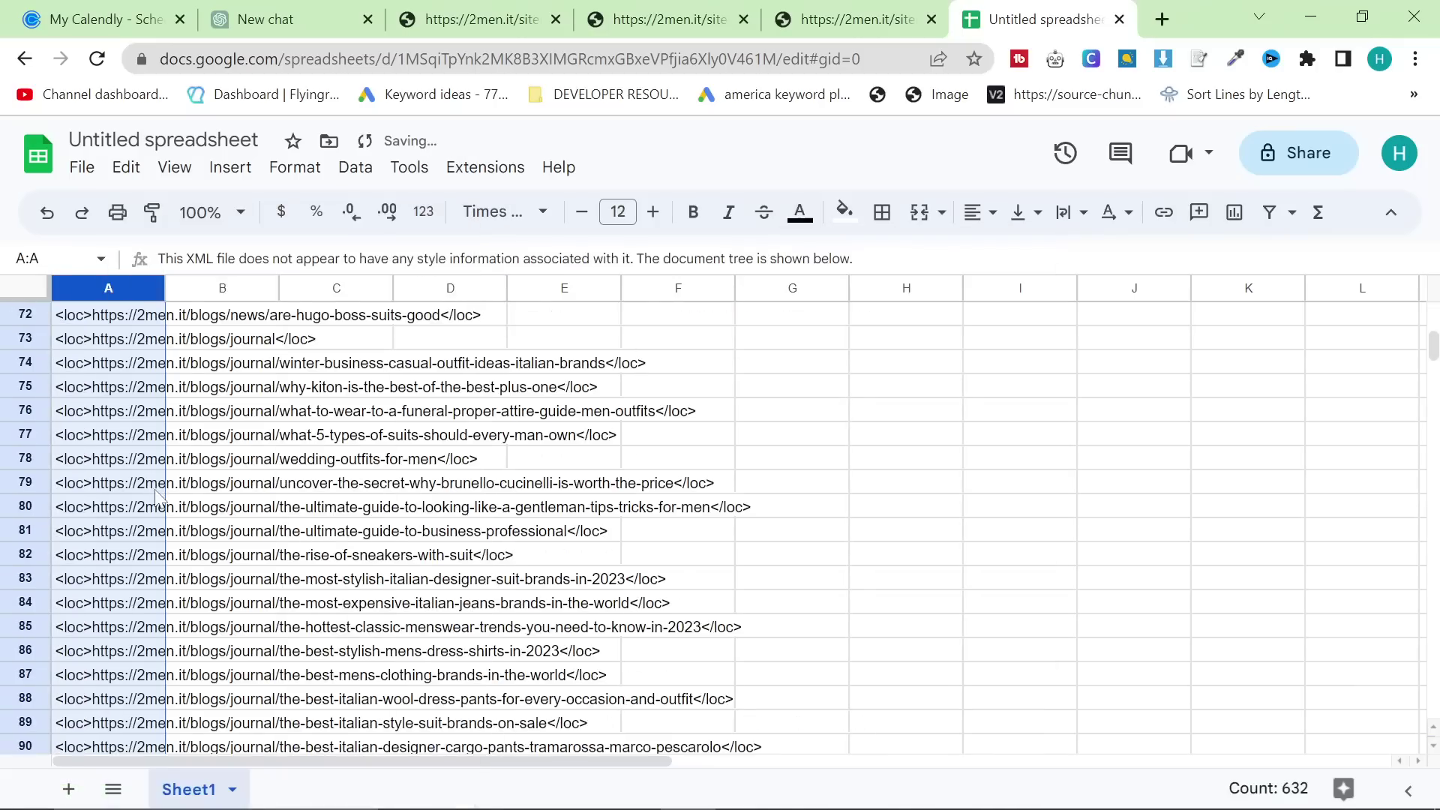
pyautogui.scroll(3, 142, 450)
pyautogui.click(135, 419)
pyautogui.scroll(-20, 133, 488)
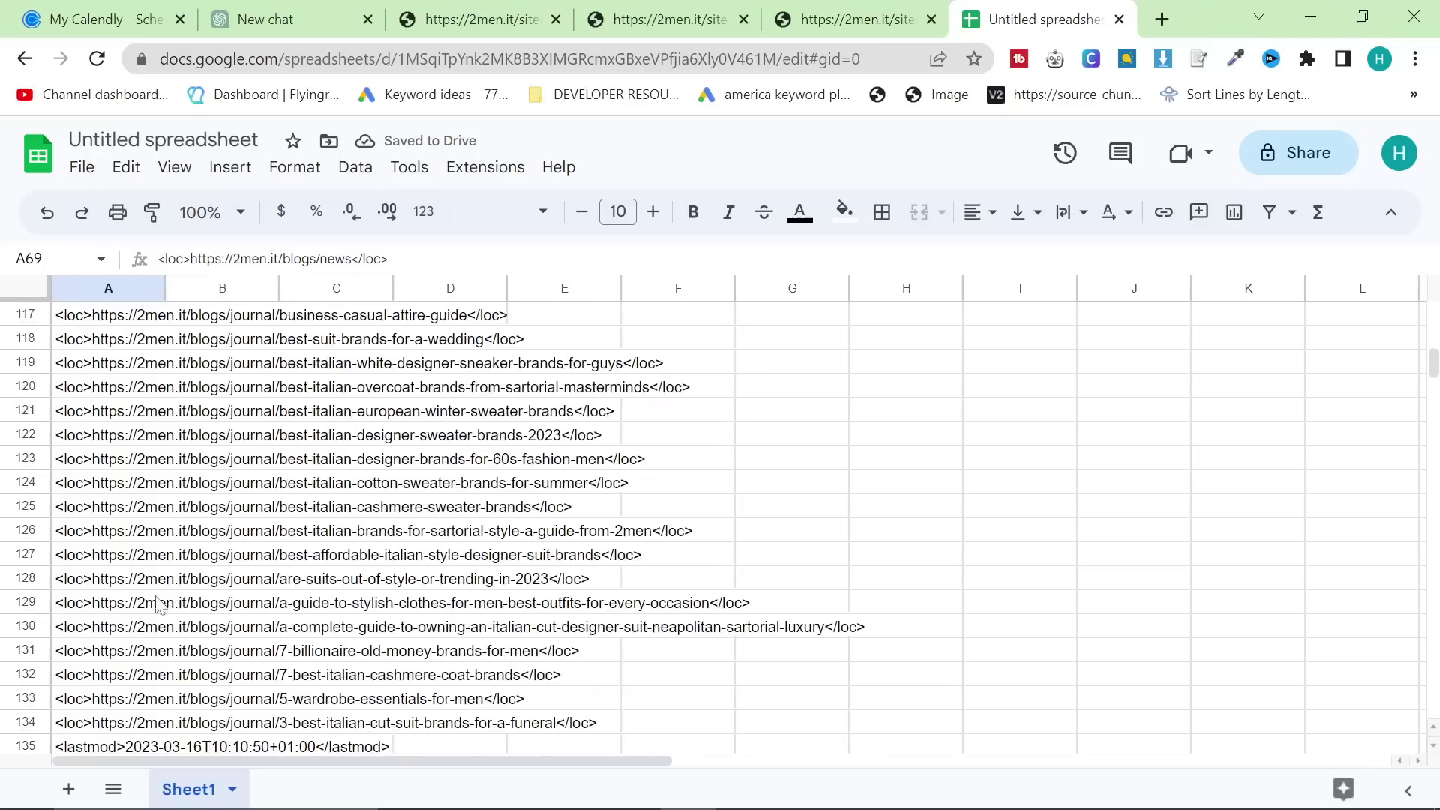
pyautogui.scroll(6, 124, 609)
pyautogui.keyDown('shift'); pyautogui.click(101, 632); pyautogui.keyUp('shift')
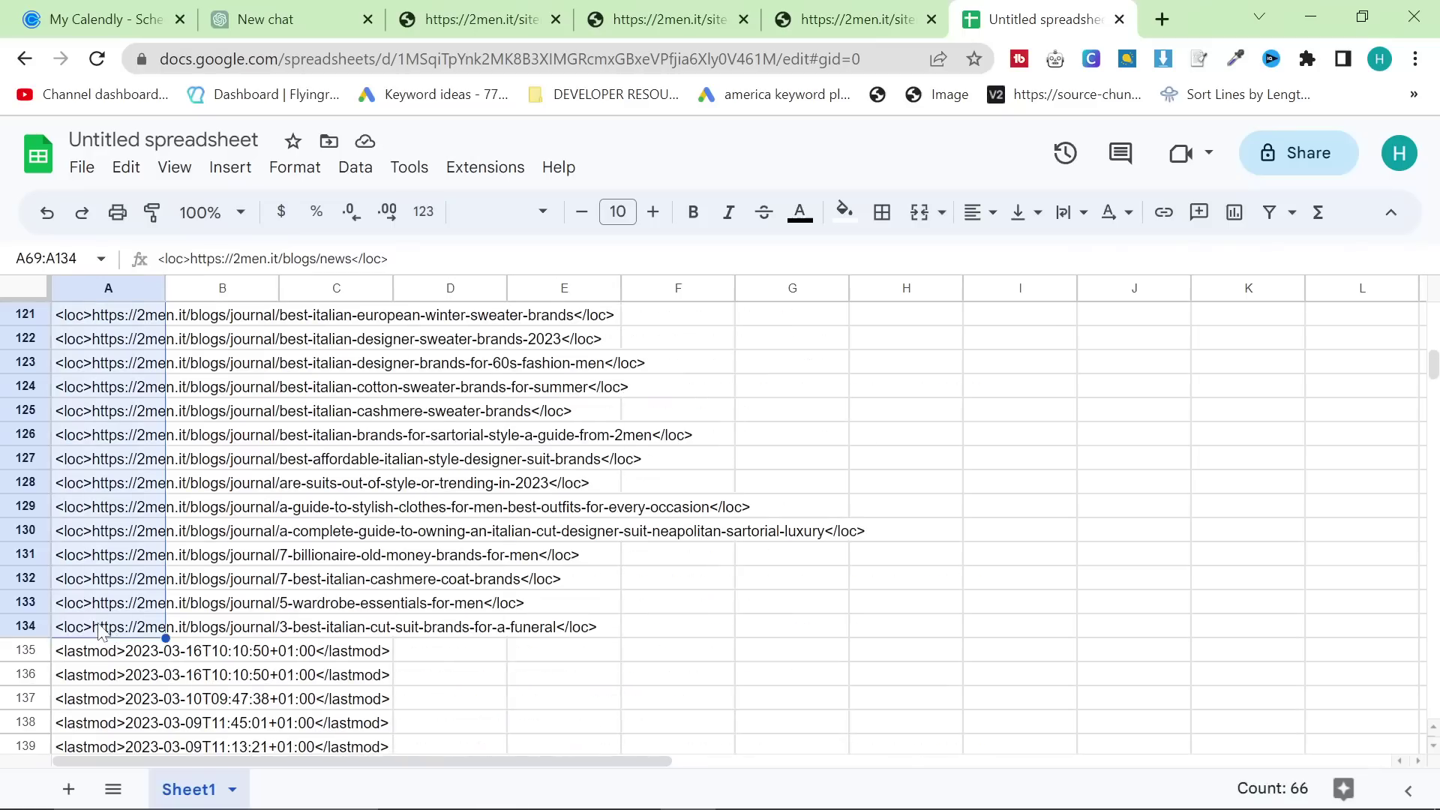
pyautogui.hotkey('ctrl', 'a')
pyautogui.press('Delete')
pyautogui.scroll(20, 115, 566)
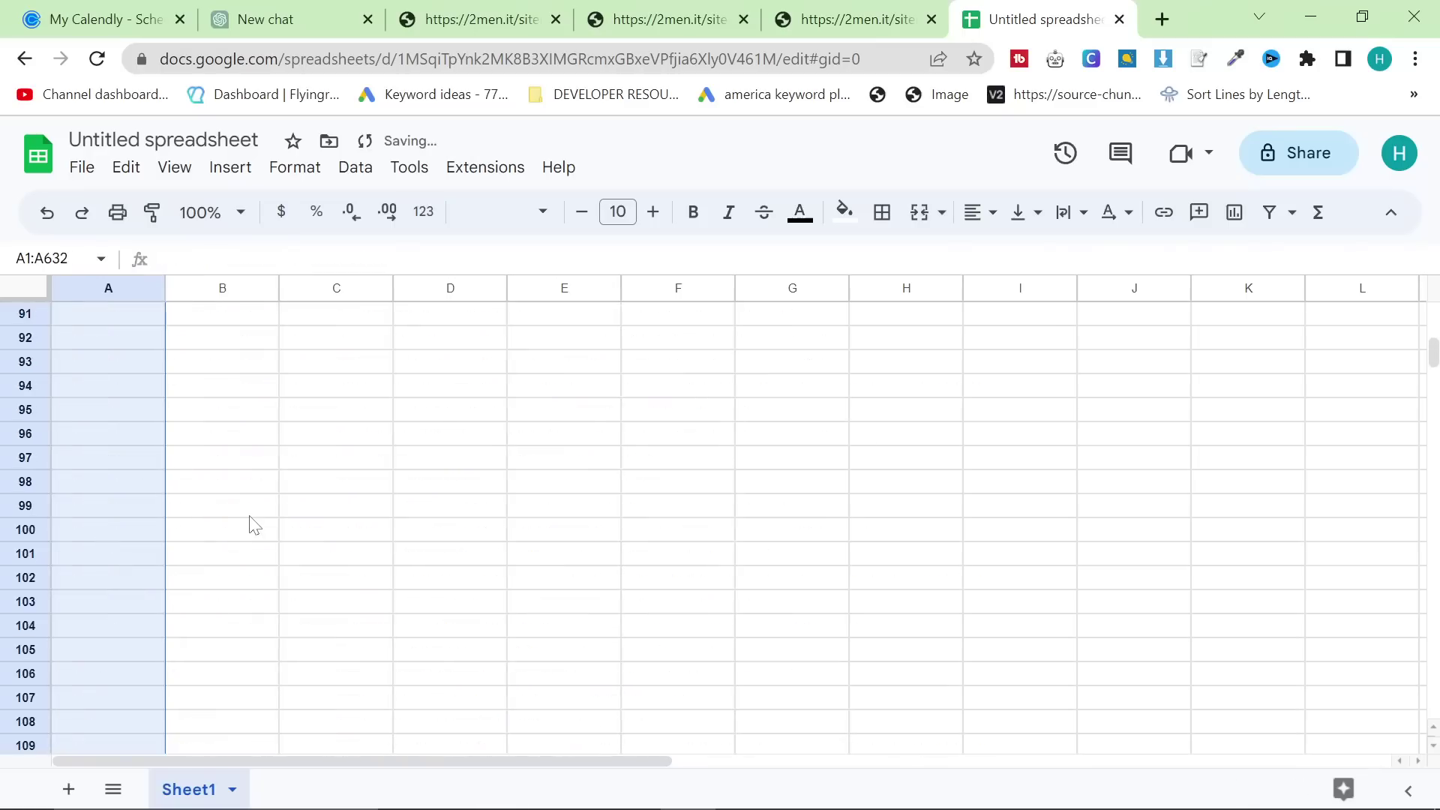
pyautogui.click(105, 323)
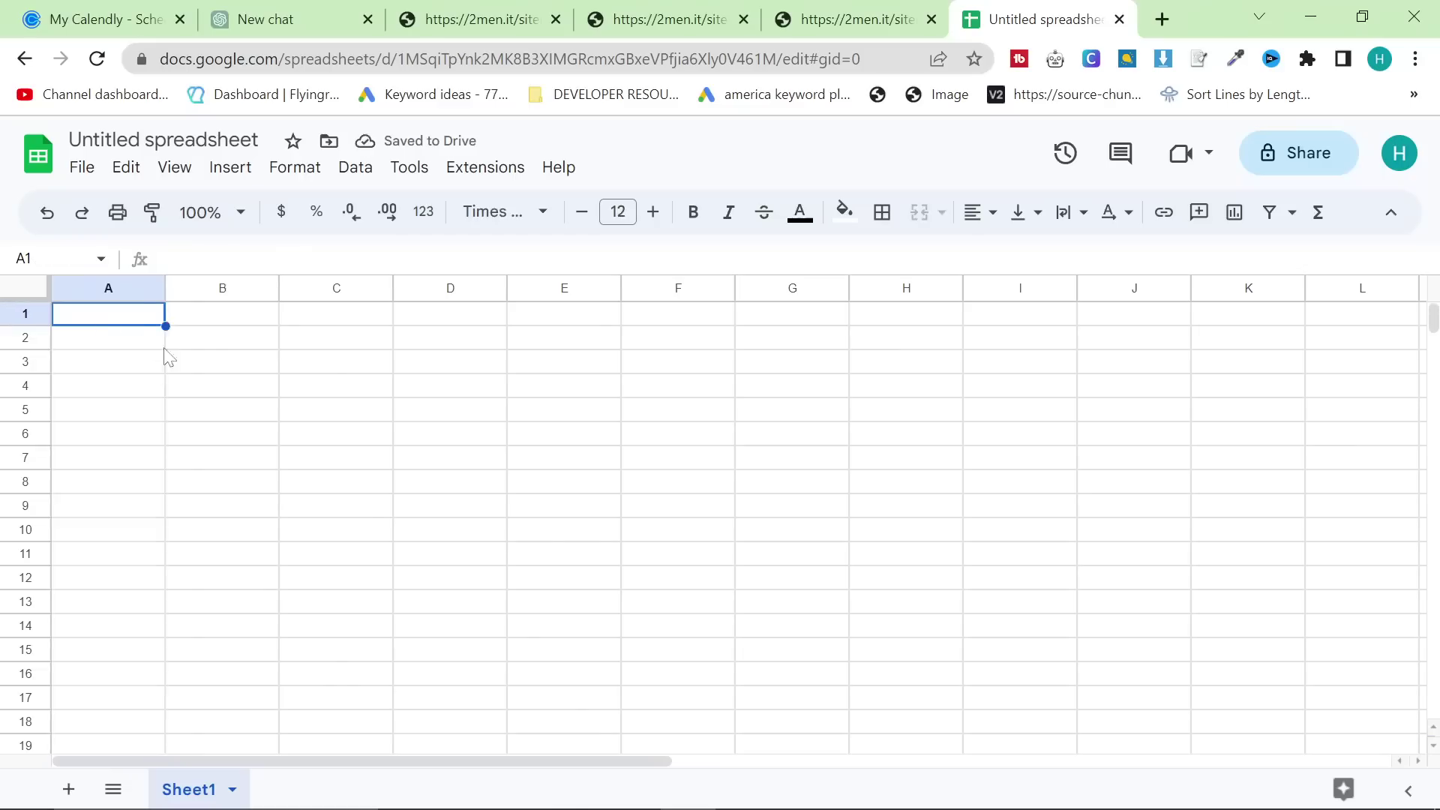
pyautogui.hotkey('ctrl', 'v')
# - Use Find and replace to strip every <loc> and </loc> tag from the URLs
pyautogui.hotkey('ctrl', 'f')
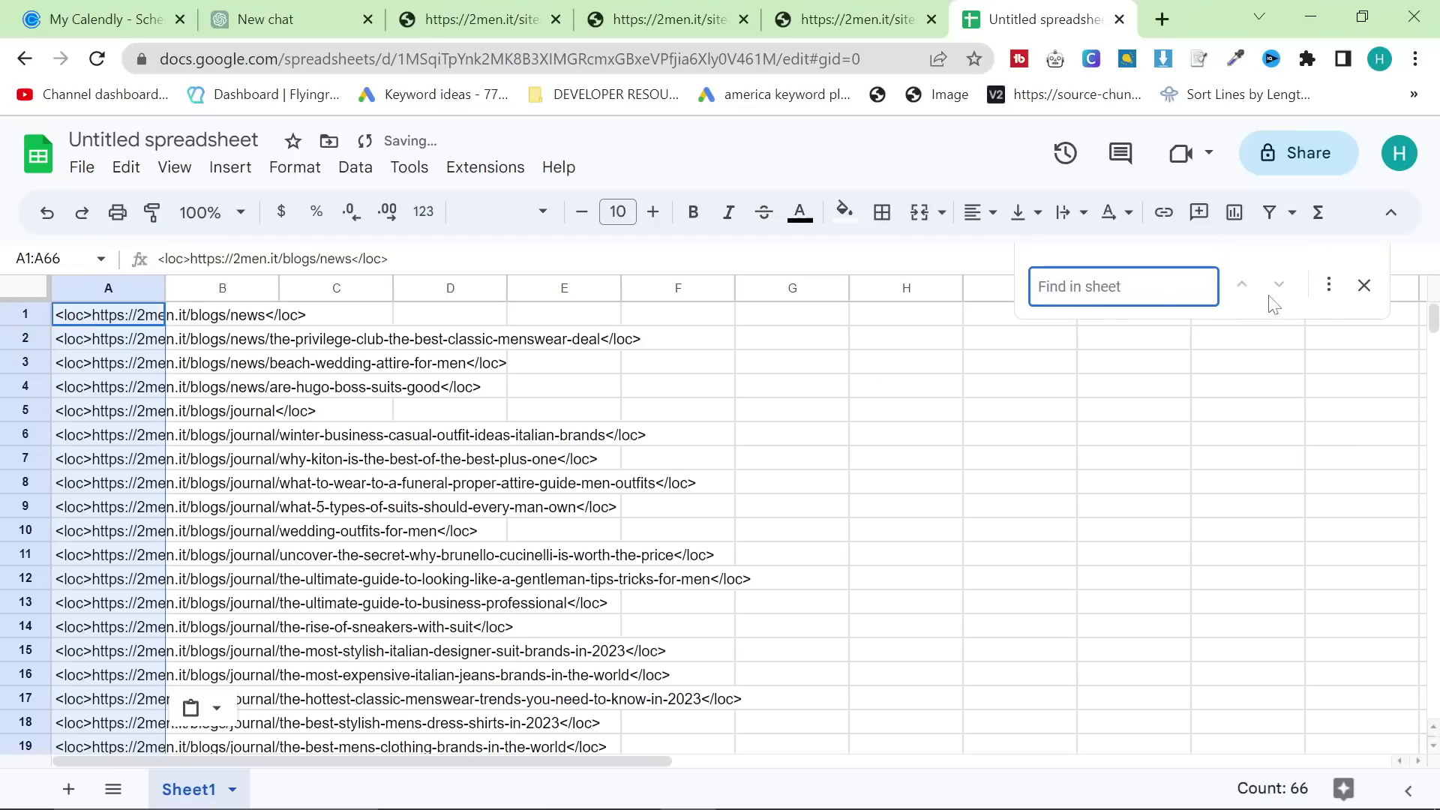
pyautogui.click(1329, 285)
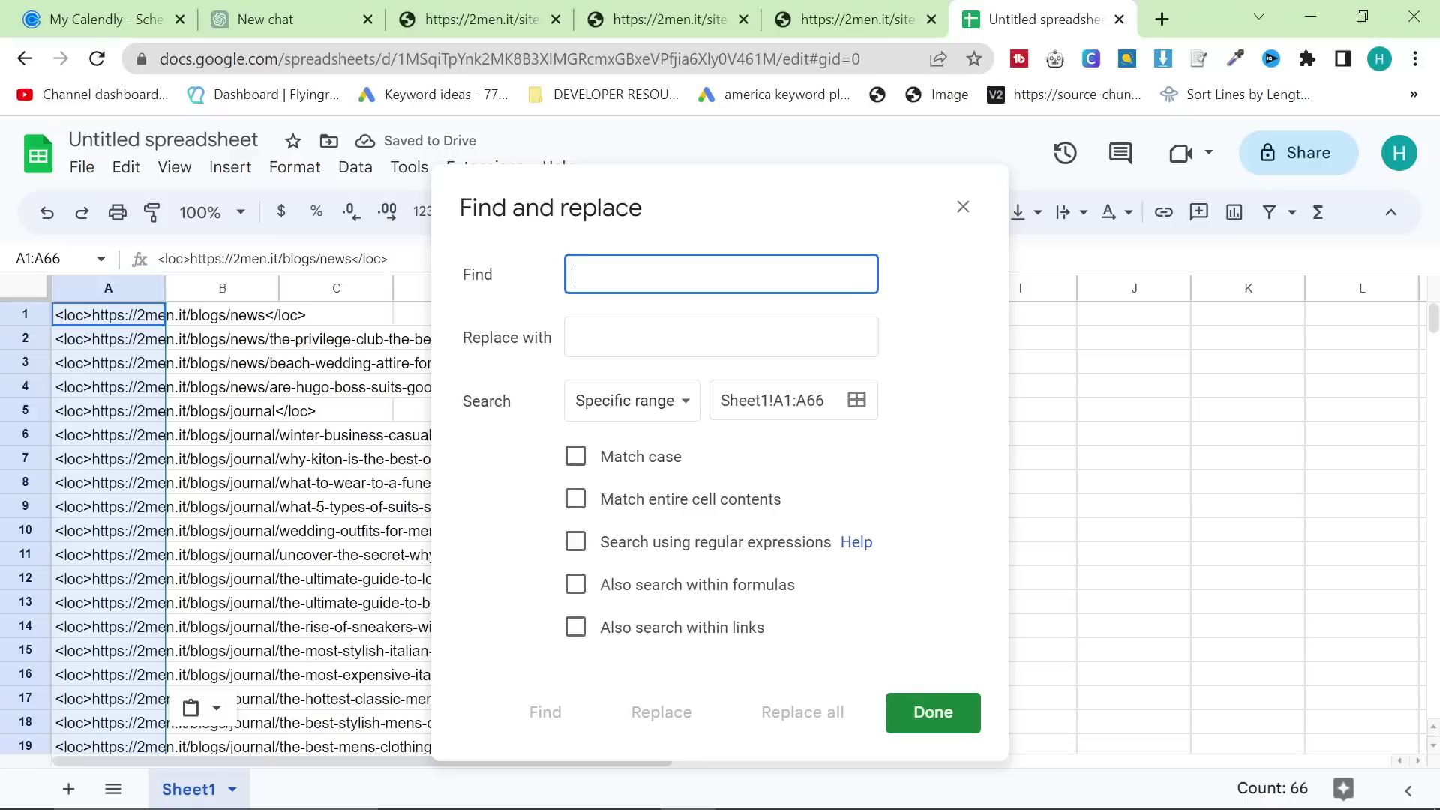
pyautogui.write('<loc>')
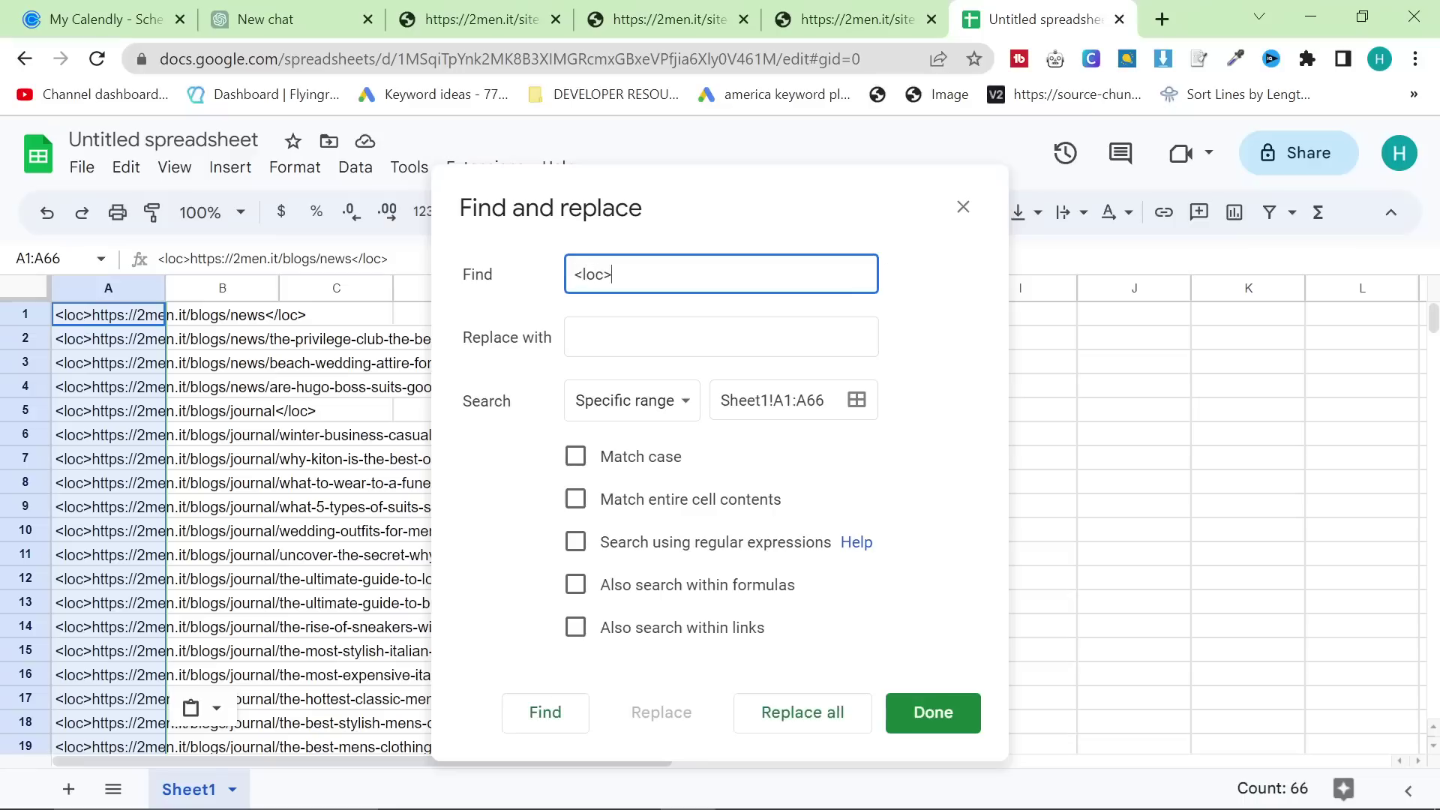
pyautogui.click(808, 714)
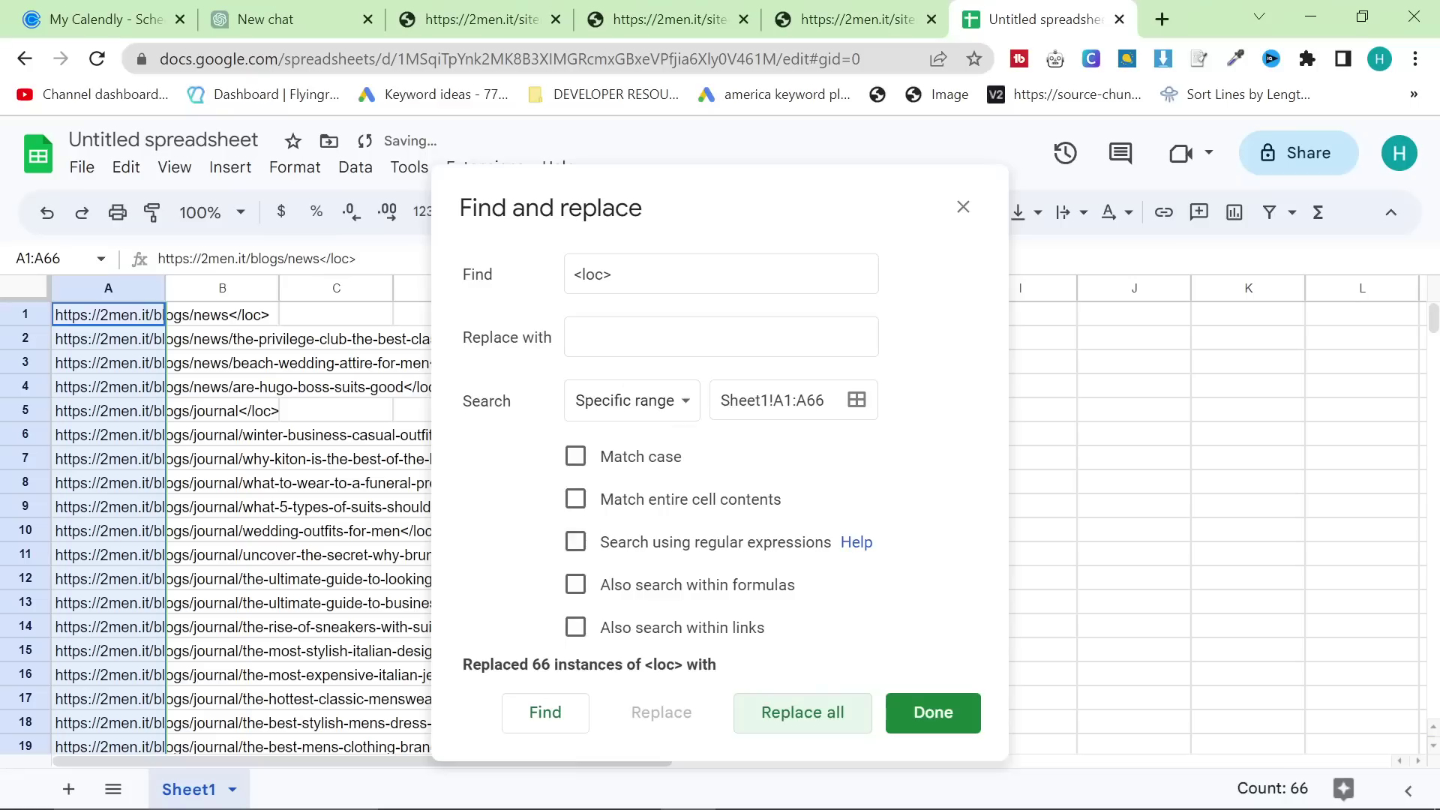
pyautogui.click(583, 275)
pyautogui.write('7')
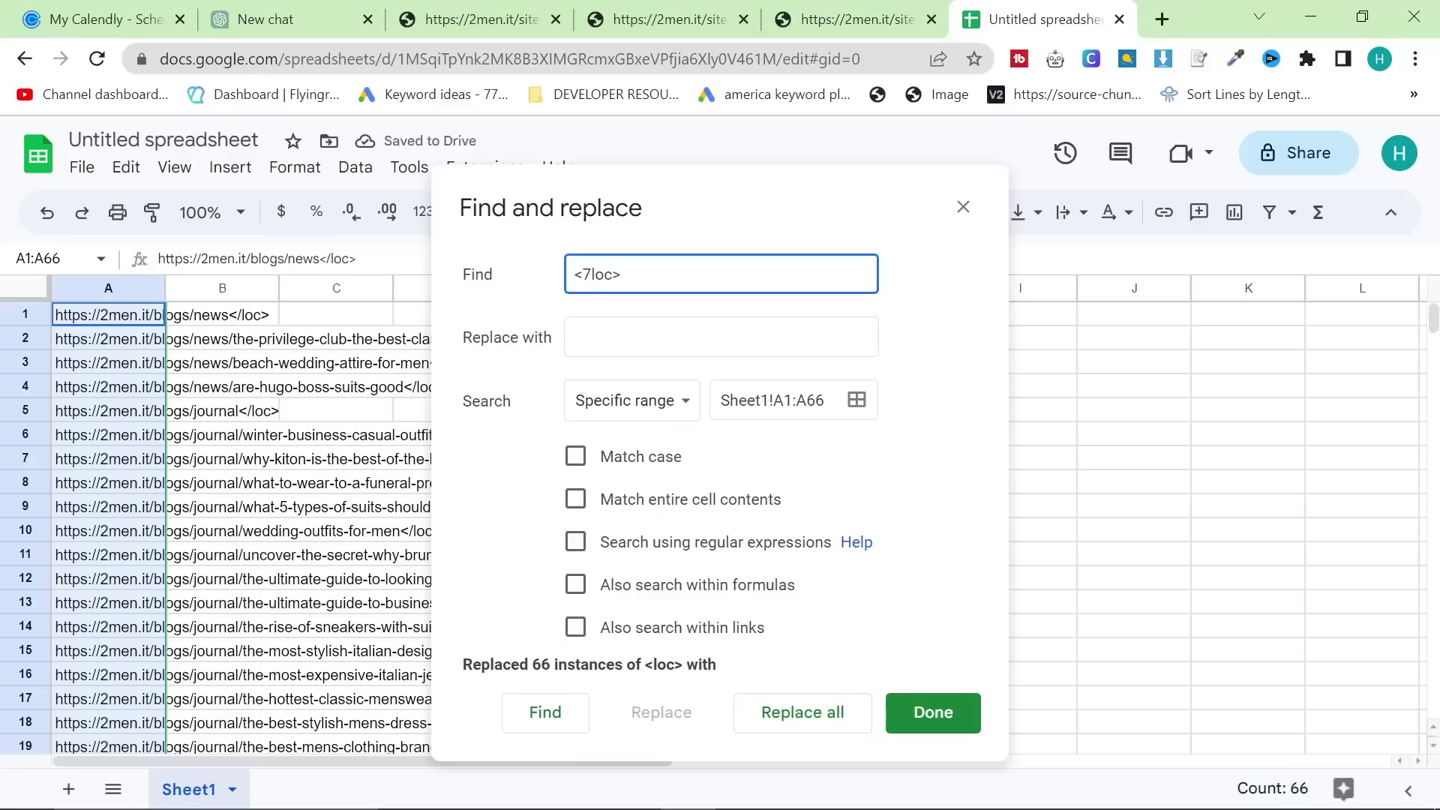
pyautogui.click(818, 716)
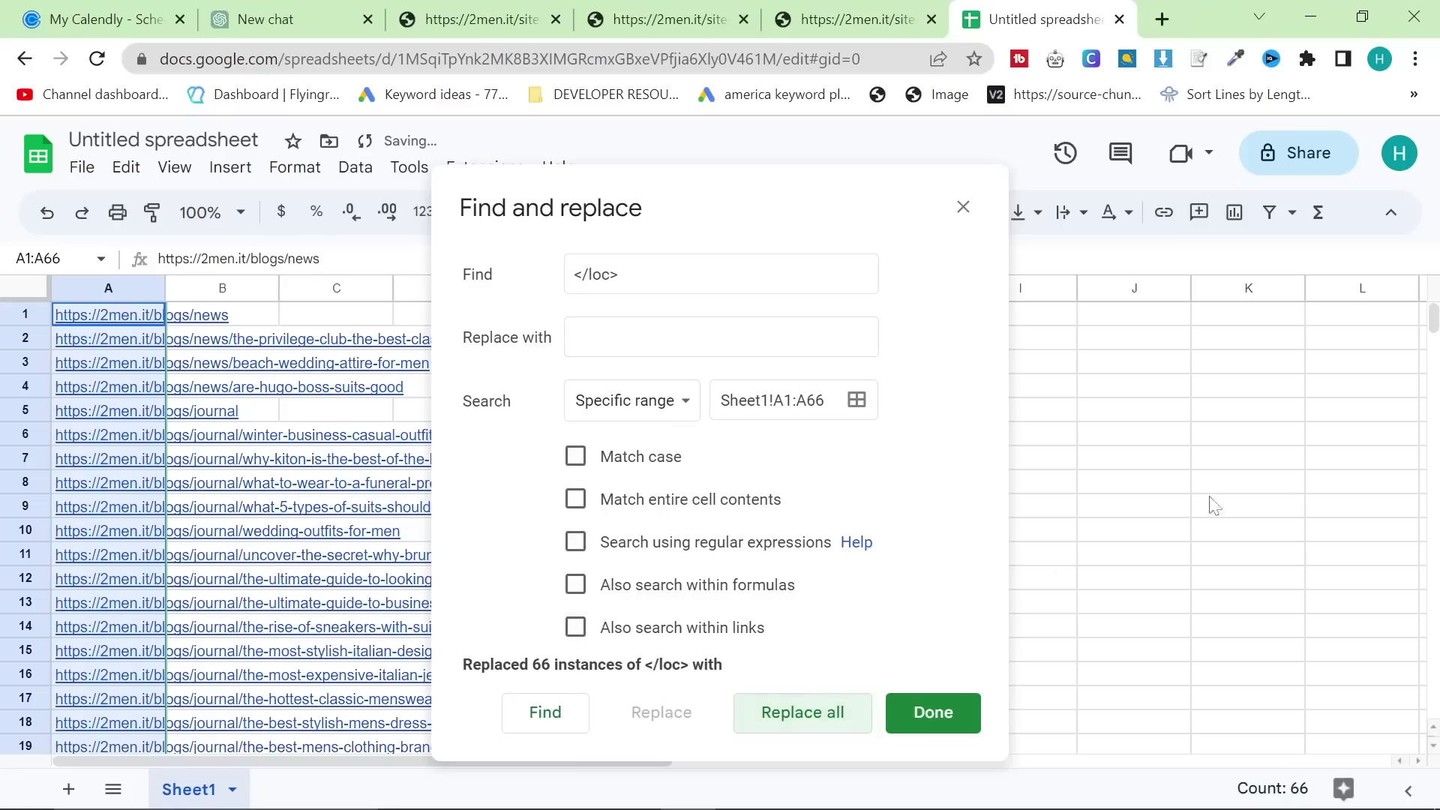
pyautogui.click(1264, 458)
# - Copy the collections sitemap XML text and paste it into the spreadsheet starting at H4
pyautogui.click(964, 207)
pyautogui.click(844, 21)
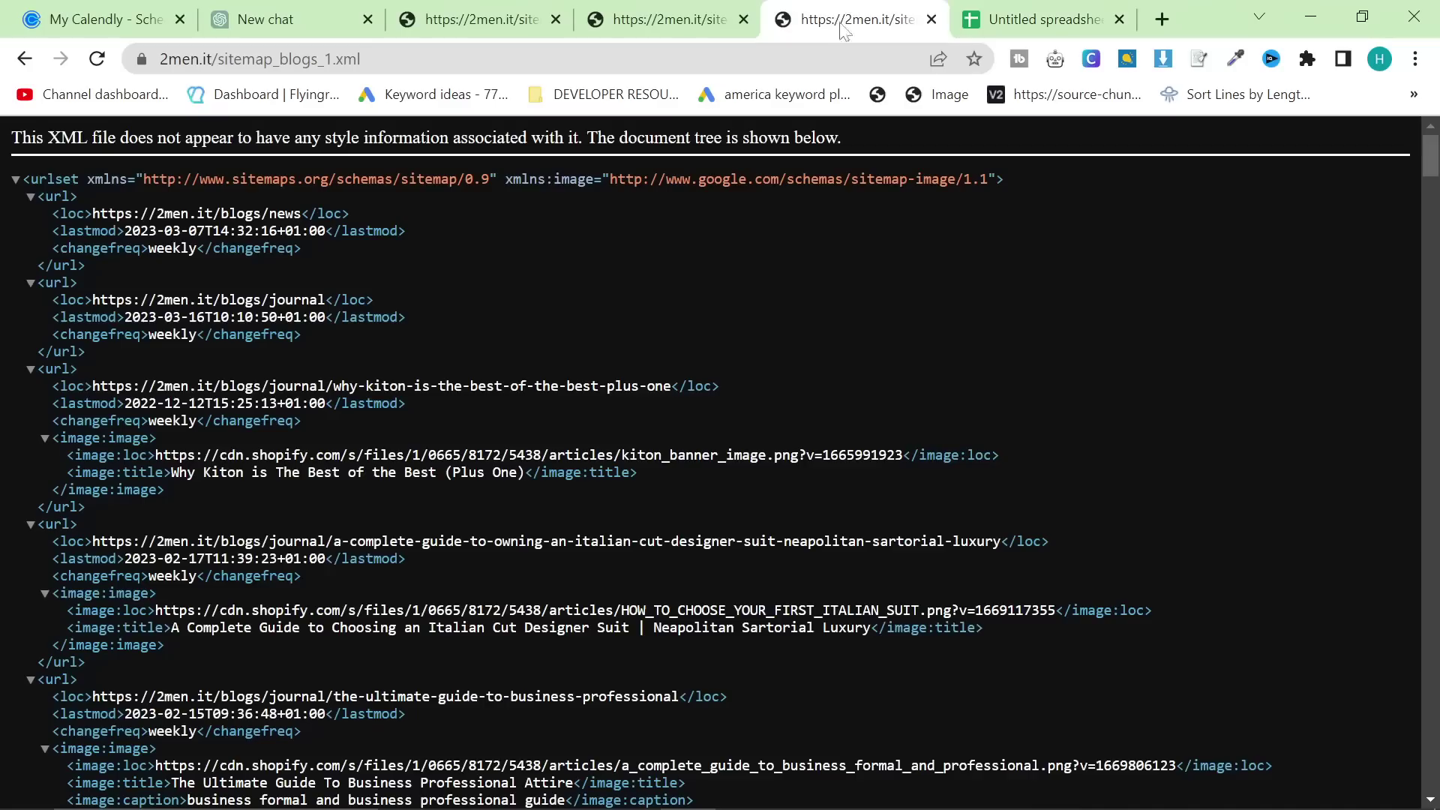
pyautogui.click(720, 17)
pyautogui.moveTo(15, 178); pyautogui.dragTo(1071, 603)
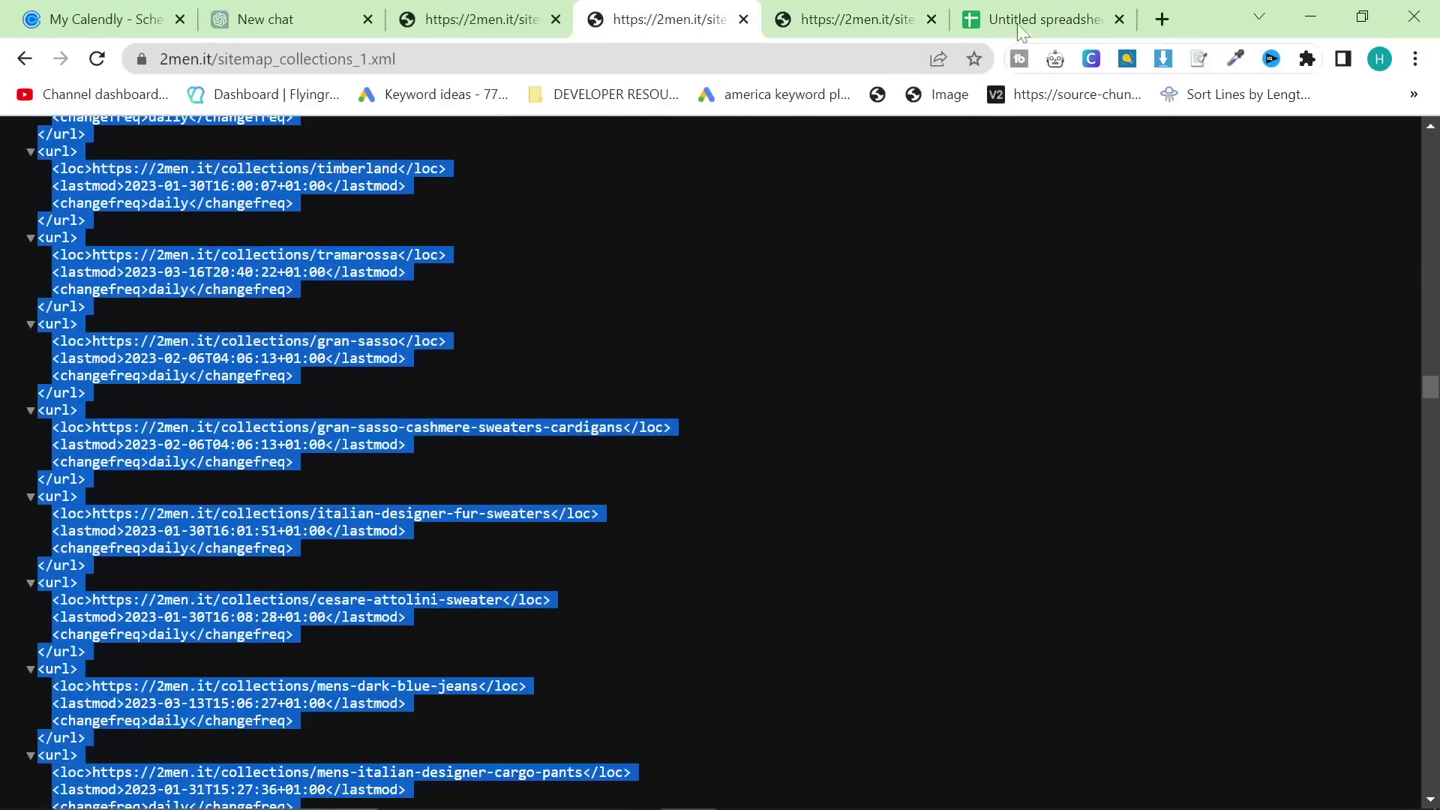
pyautogui.click(1050, 21)
pyautogui.click(952, 390)
pyautogui.hotkey('ctrl', 'v')
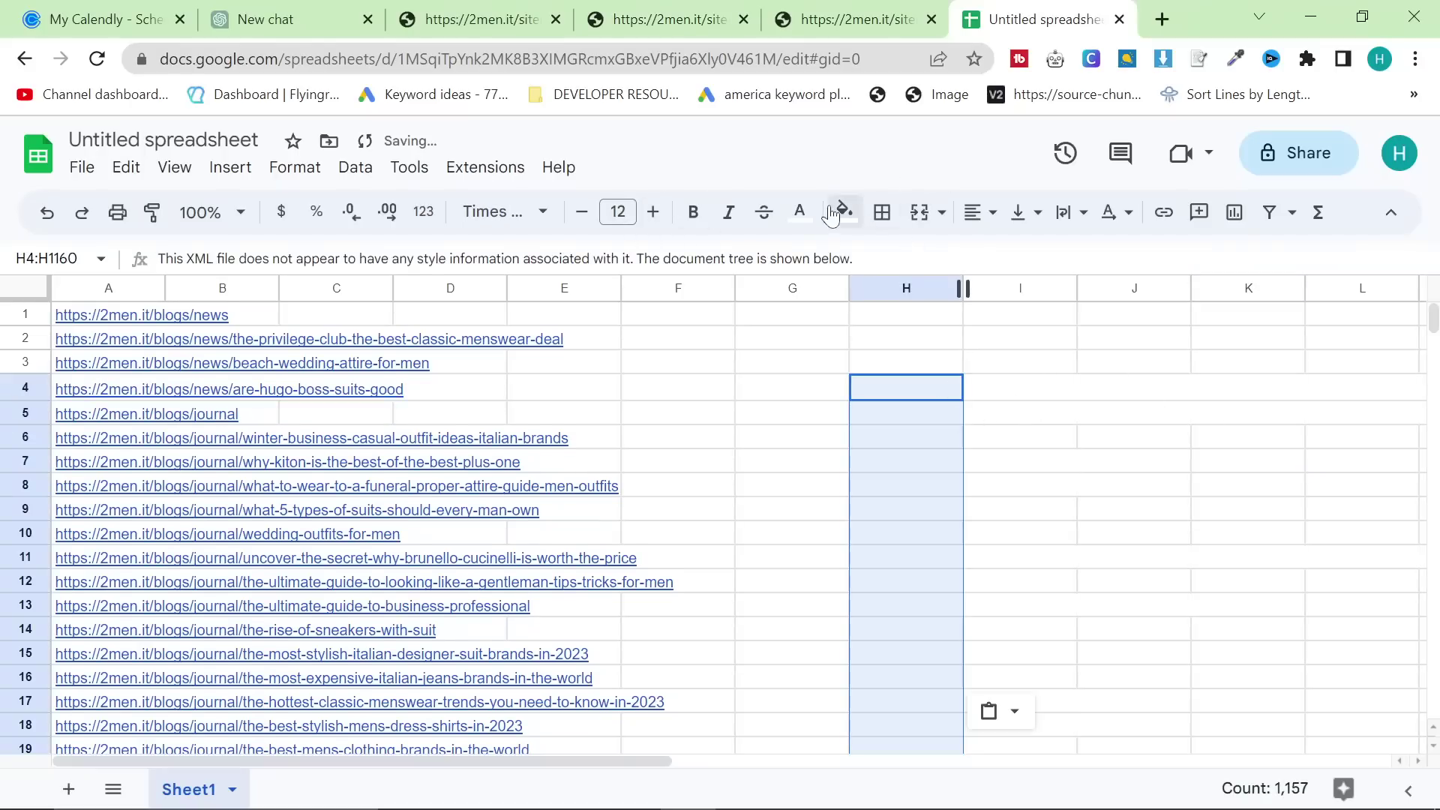
# - Turn the pasted column H text black and sort the sheet Z to A by column H
pyautogui.click(800, 212)
pyautogui.click(807, 290)
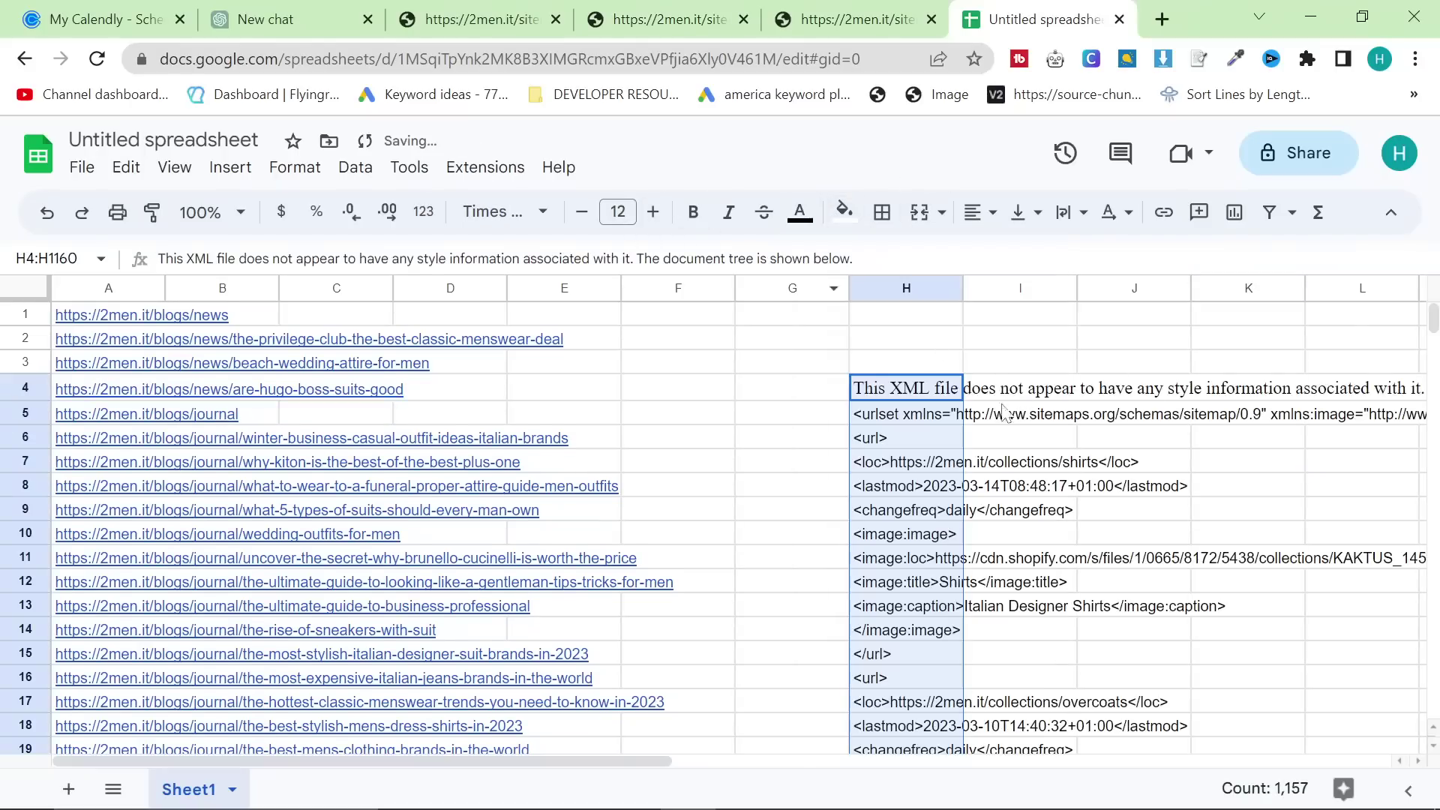
pyautogui.rightClick(901, 295)
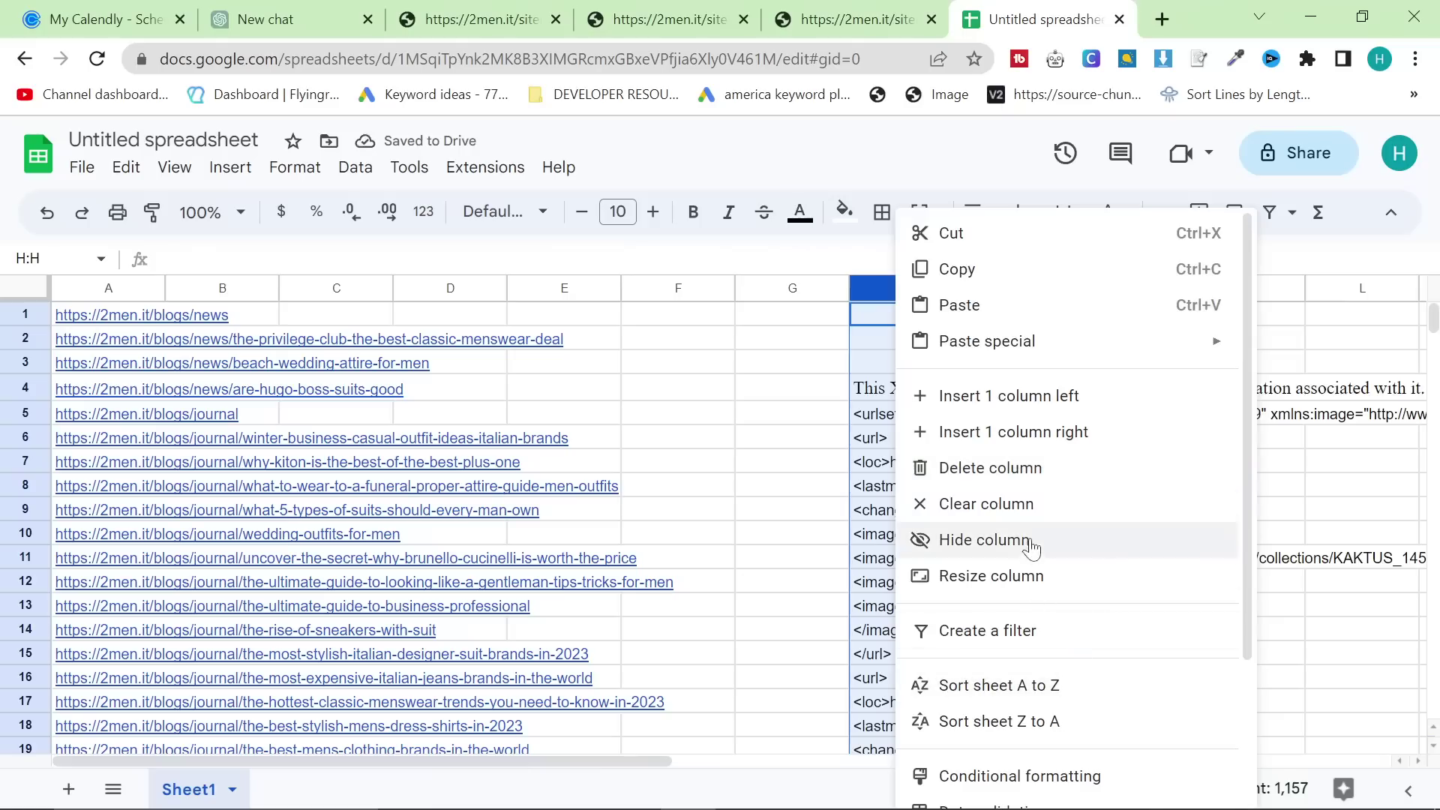
pyautogui.click(1045, 729)
# - Cut the 196 collection <loc> lines in H202:H397, then clear the rest of column H
pyautogui.scroll(-20, 930, 349)
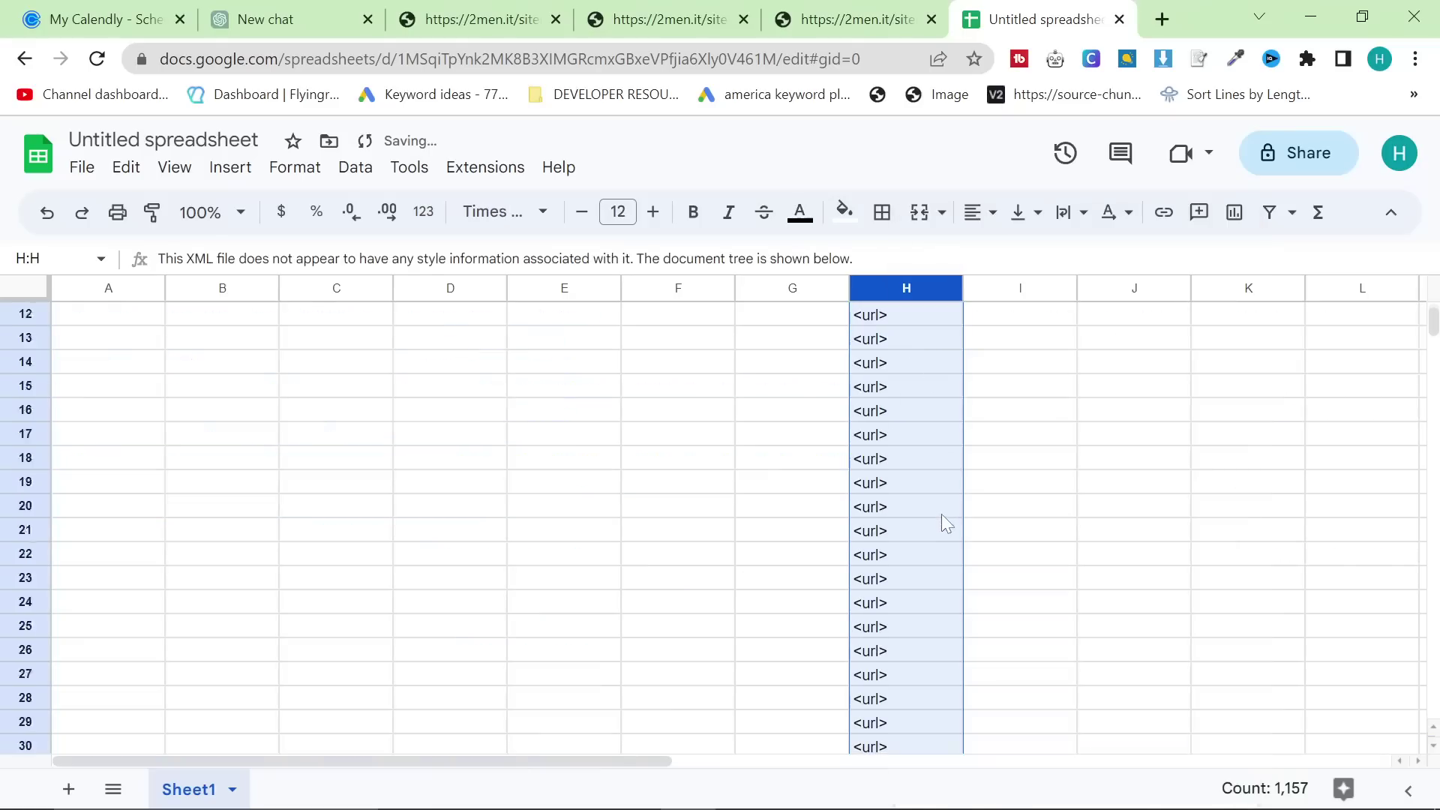
pyautogui.scroll(-20, 935, 531)
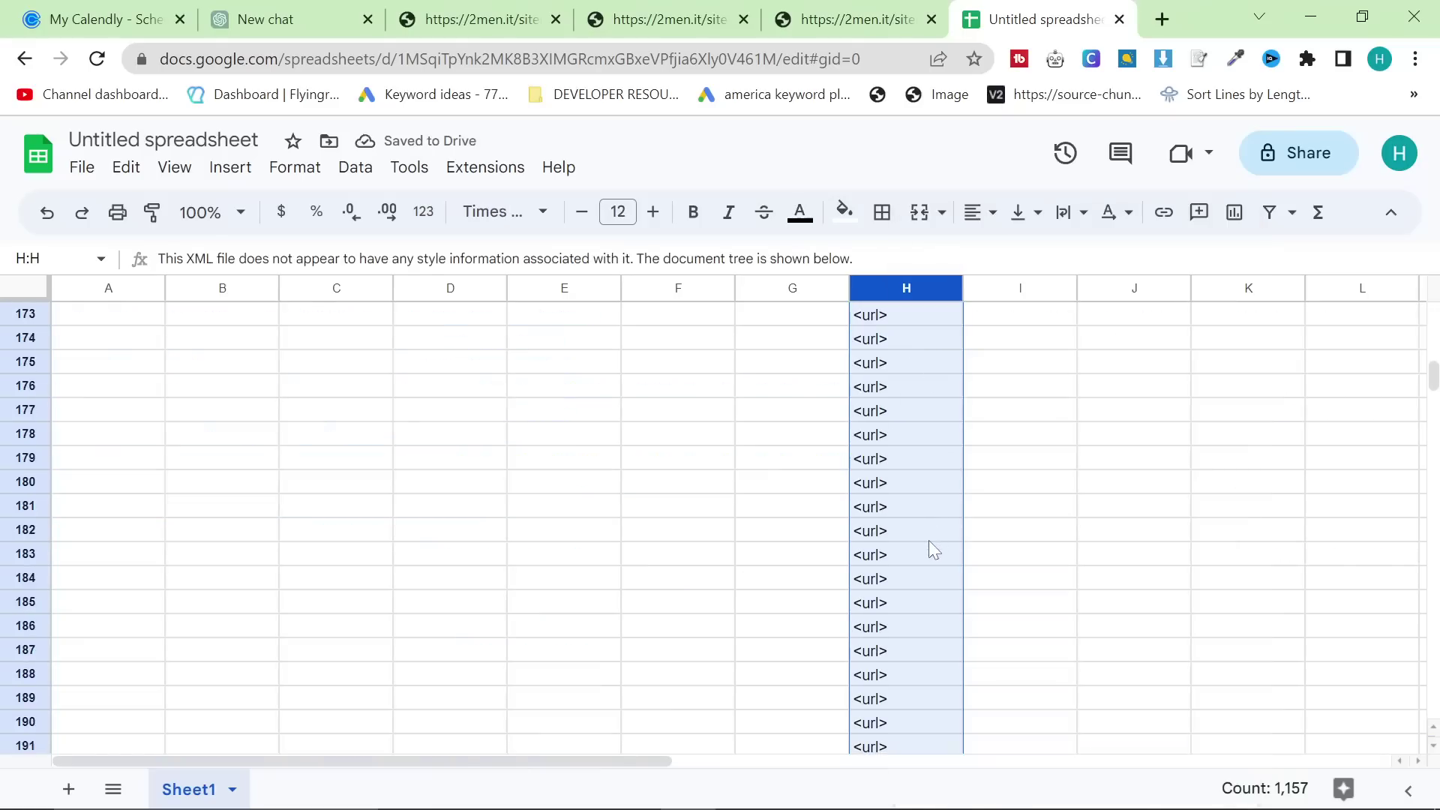
pyautogui.click(930, 367)
pyautogui.scroll(-20, 934, 488)
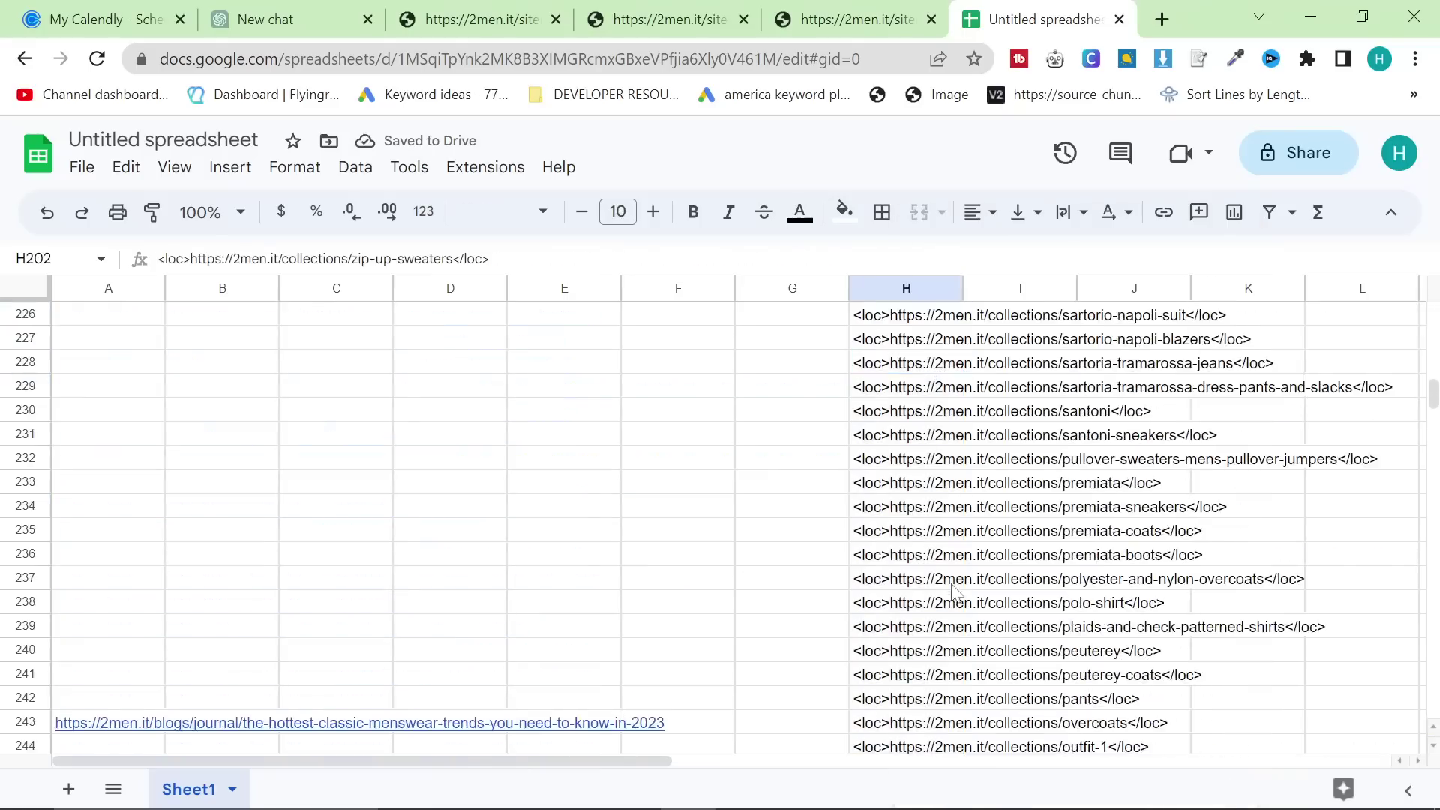
pyautogui.scroll(-18, 934, 609)
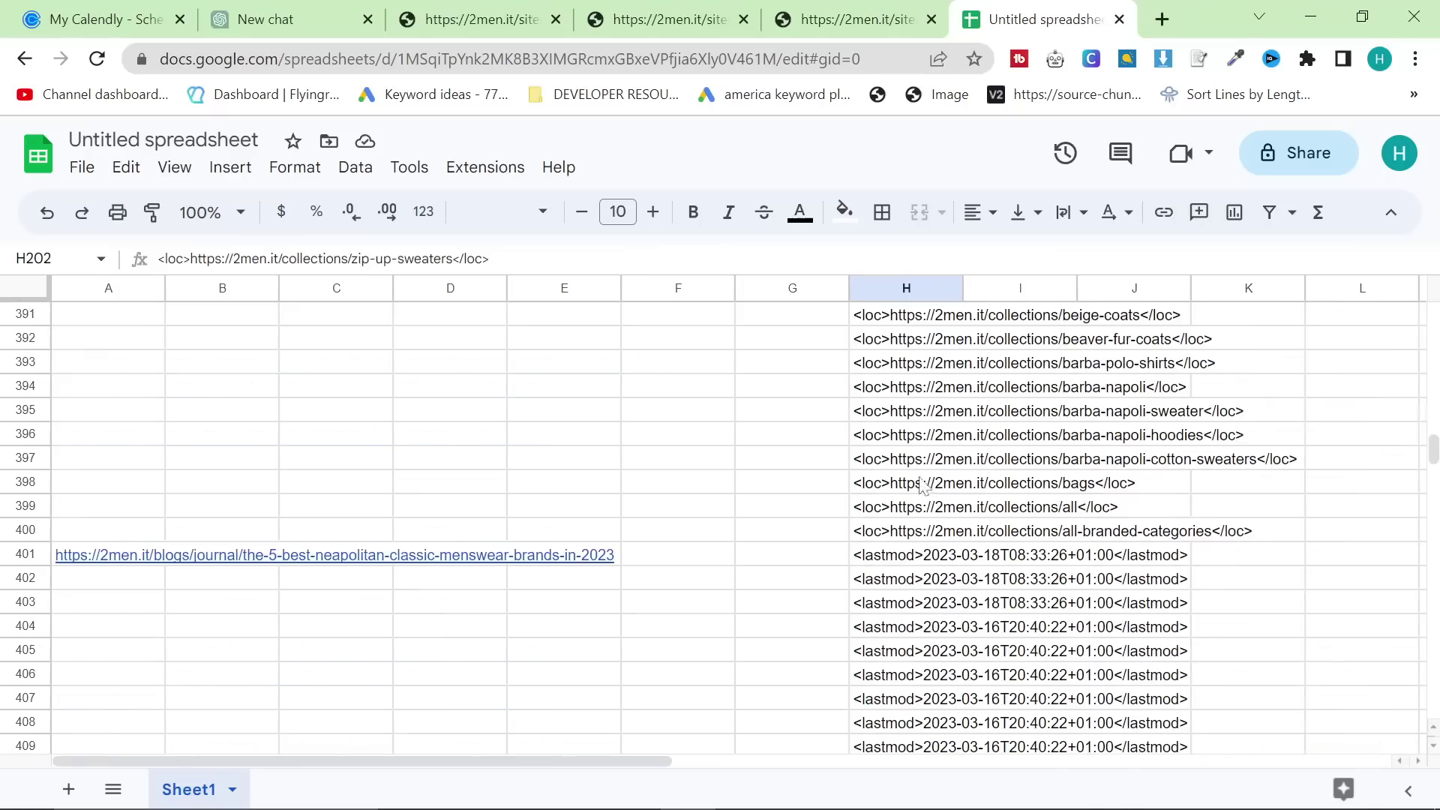
pyautogui.keyDown('shift'); pyautogui.click(908, 457); pyautogui.keyUp('shift')
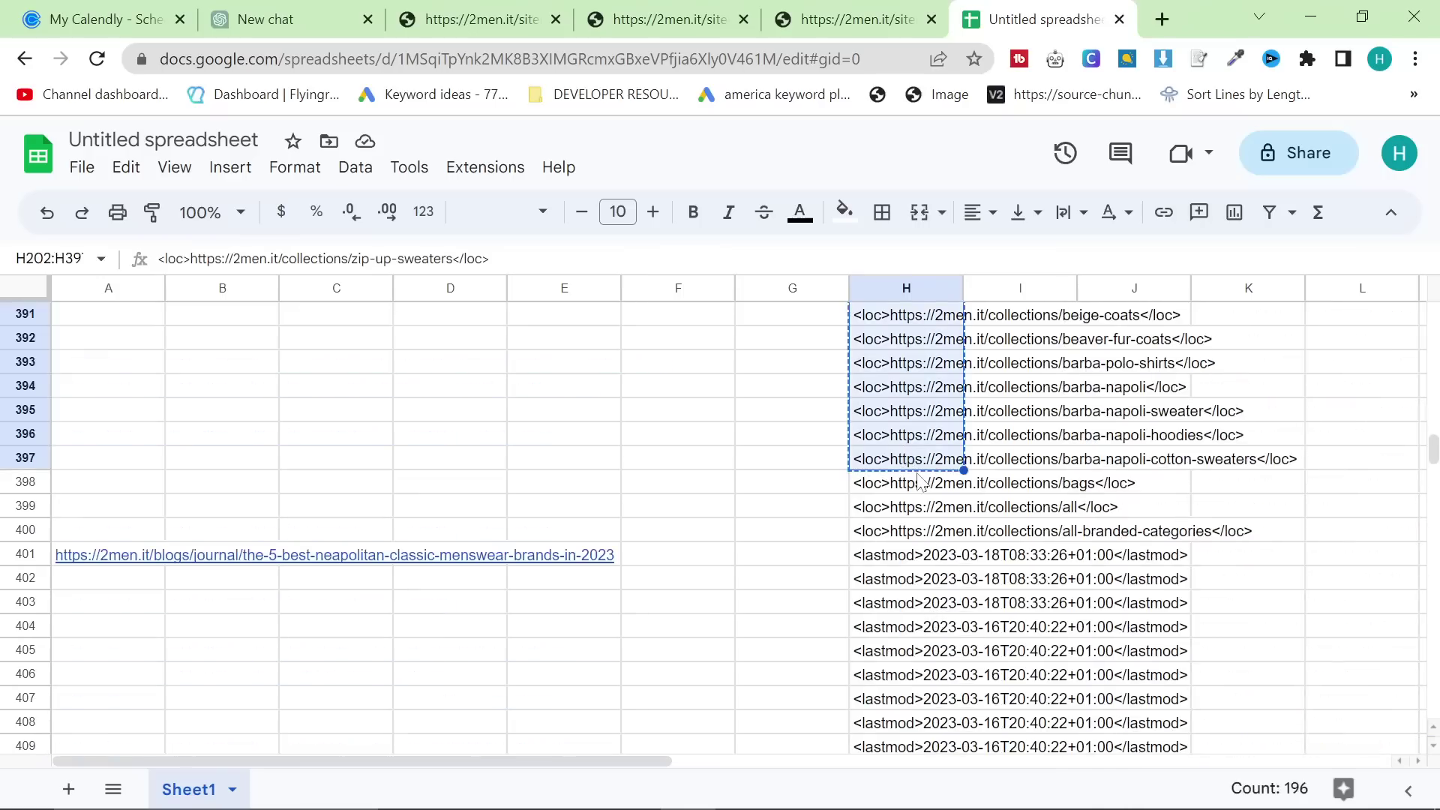
pyautogui.press('Delete')
pyautogui.click(909, 294)
pyautogui.press('Delete')
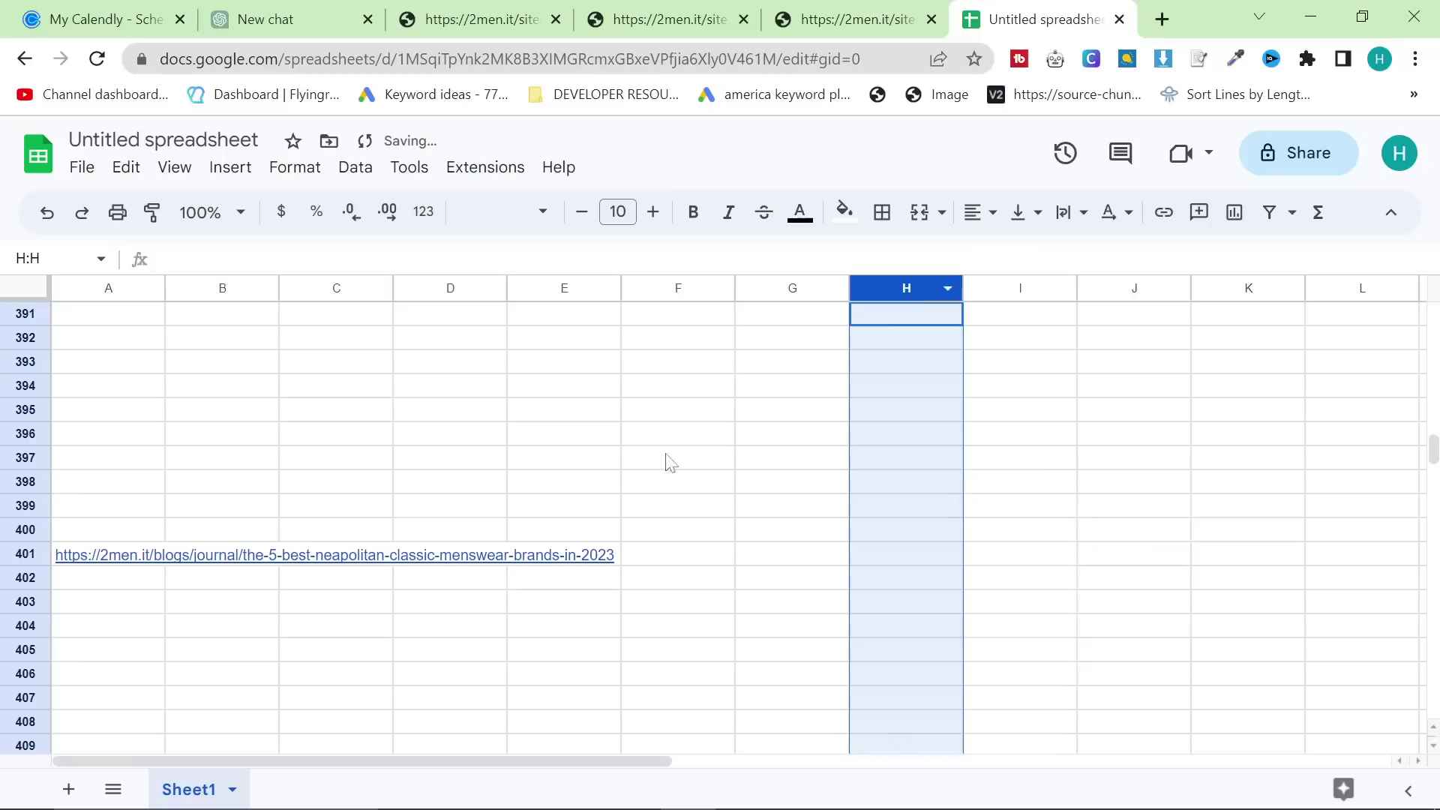
pyautogui.scroll(20, 451, 596)
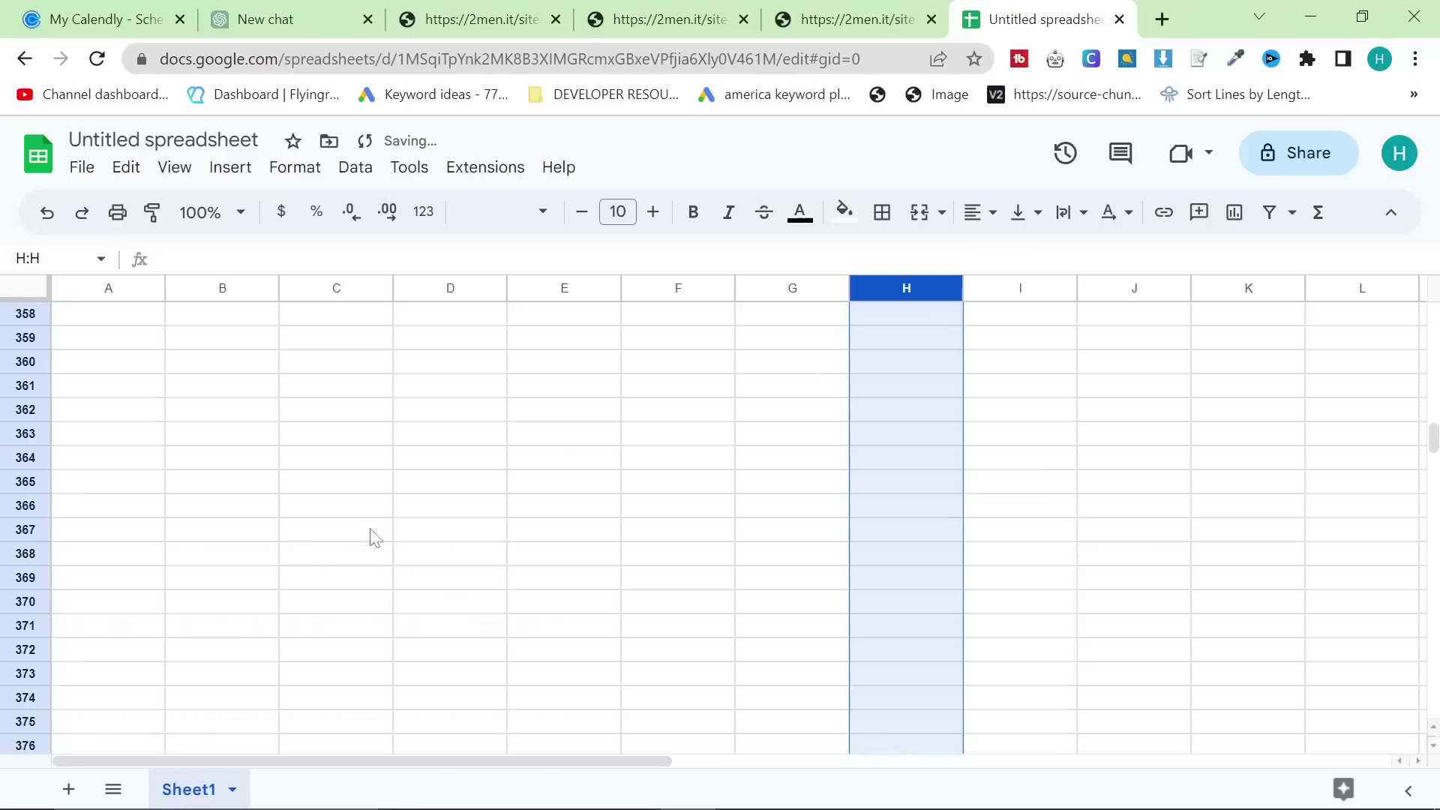
pyautogui.scroll(20, 351, 547)
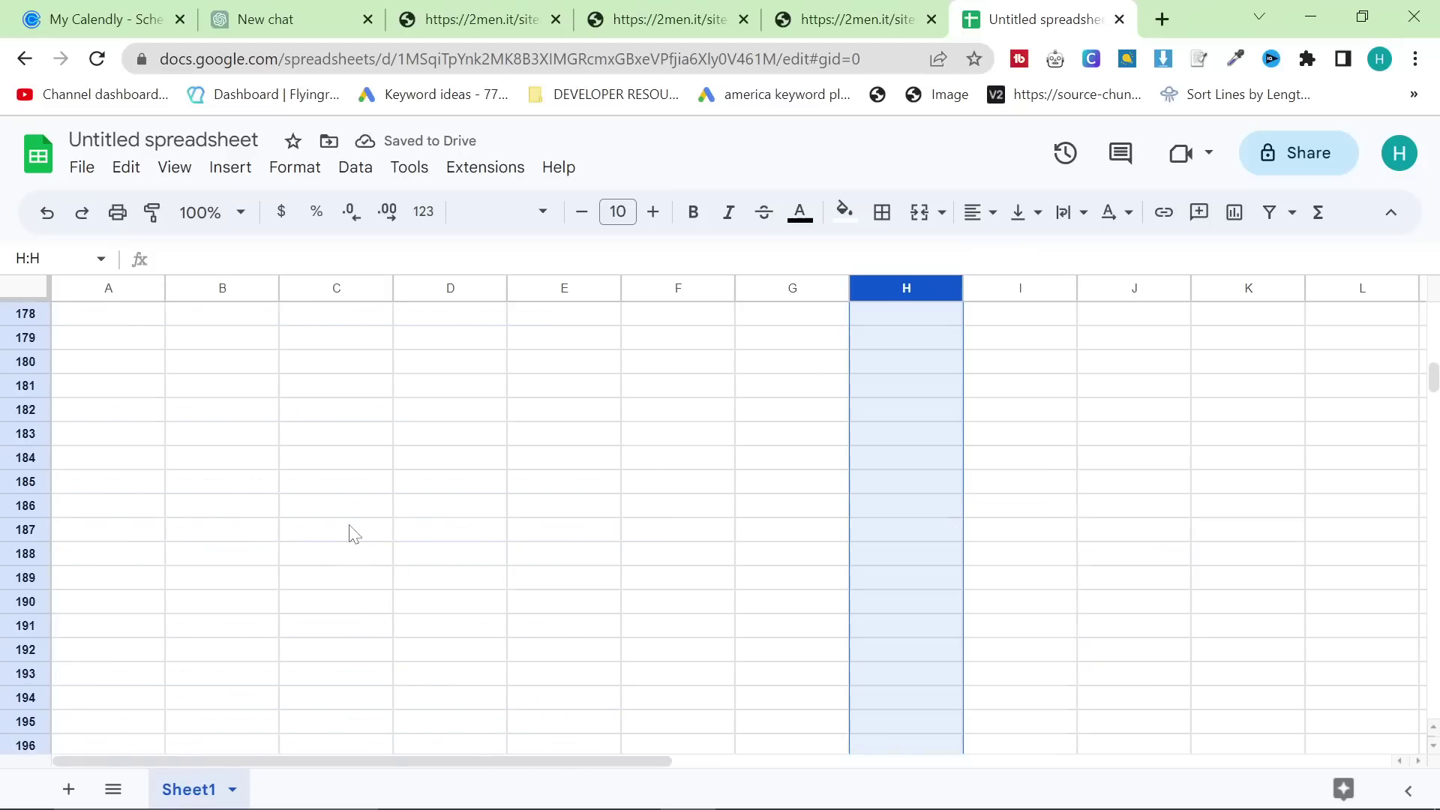
pyautogui.click(103, 283)
# - Sort column A Z to A and paste the 196 collection URLs starting at cell A67
pyautogui.rightClick(103, 282)
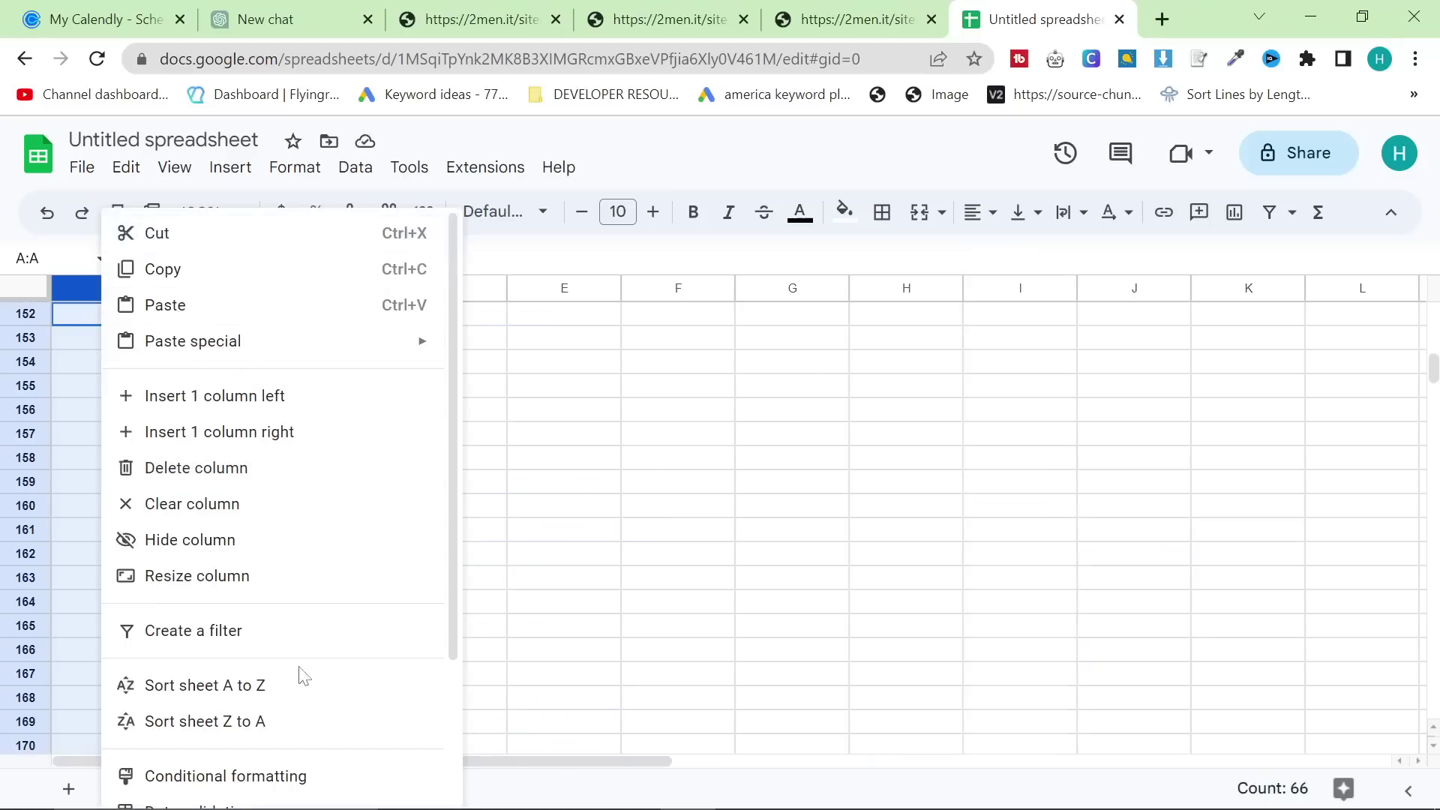
pyautogui.click(265, 731)
pyautogui.scroll(20, 258, 559)
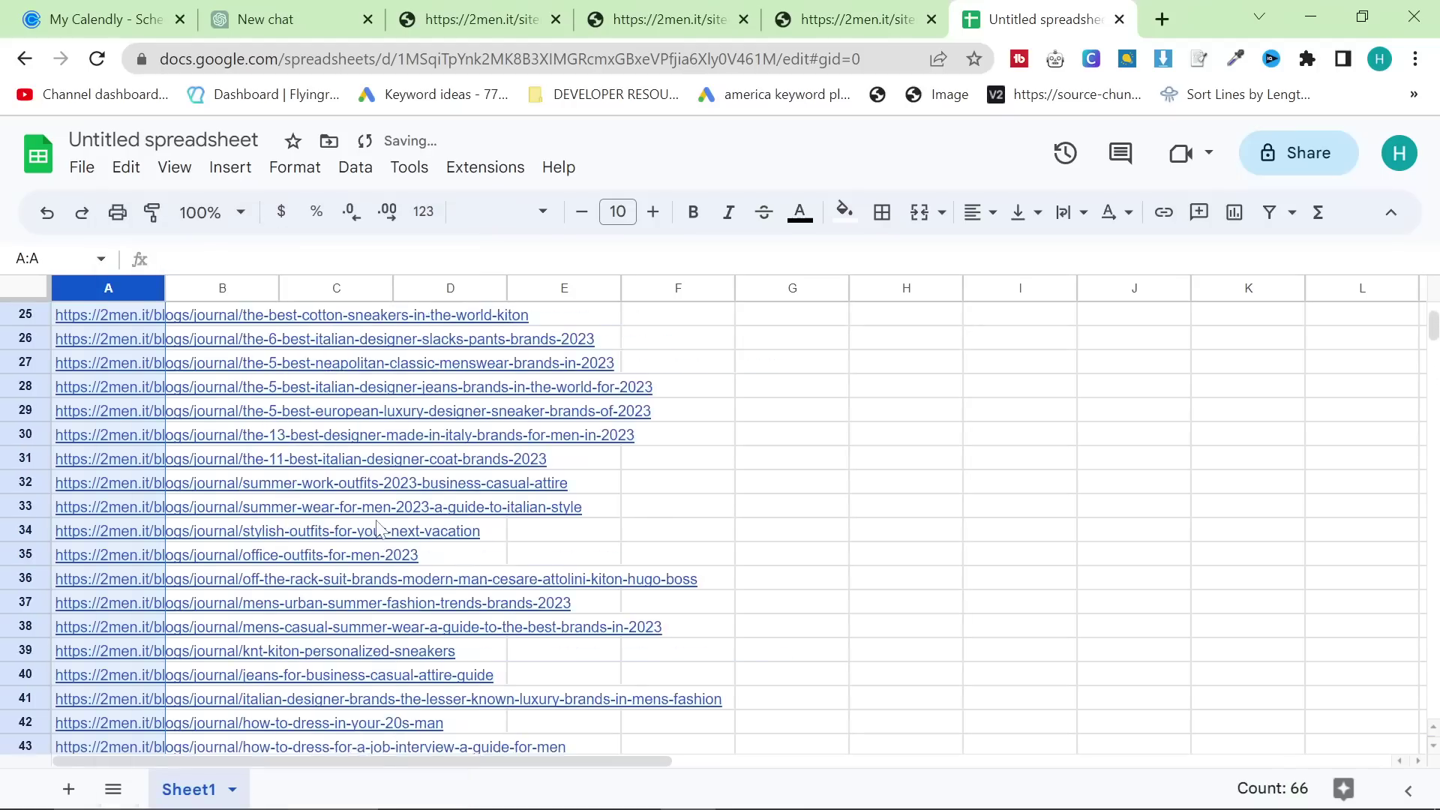
pyautogui.scroll(-9, 120, 606)
pyautogui.click(116, 465)
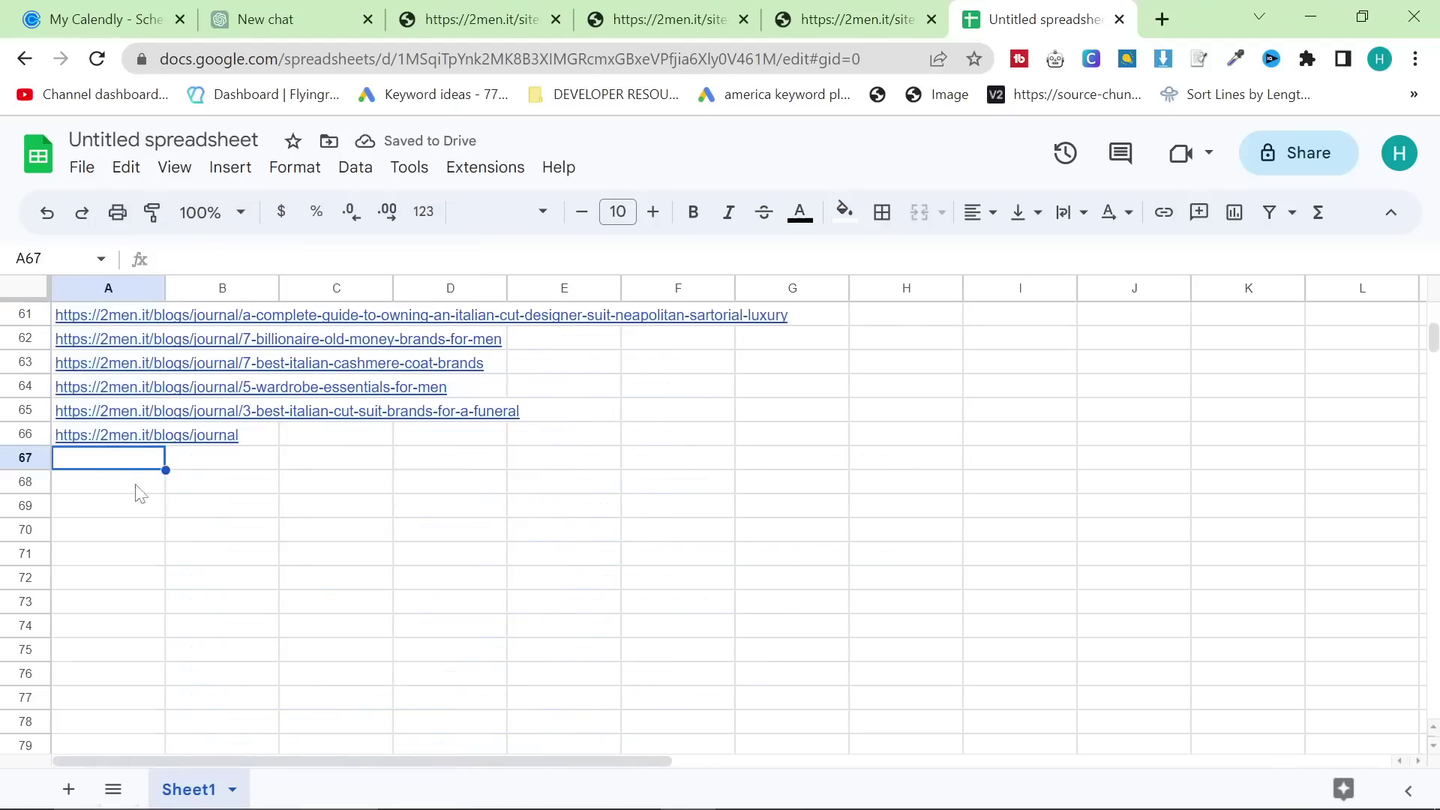
pyautogui.hotkey('ctrl', 'v')
# - Replace every <loc> and </loc> tag with nothing using Replace all
pyautogui.hotkey('ctrl', 'f')
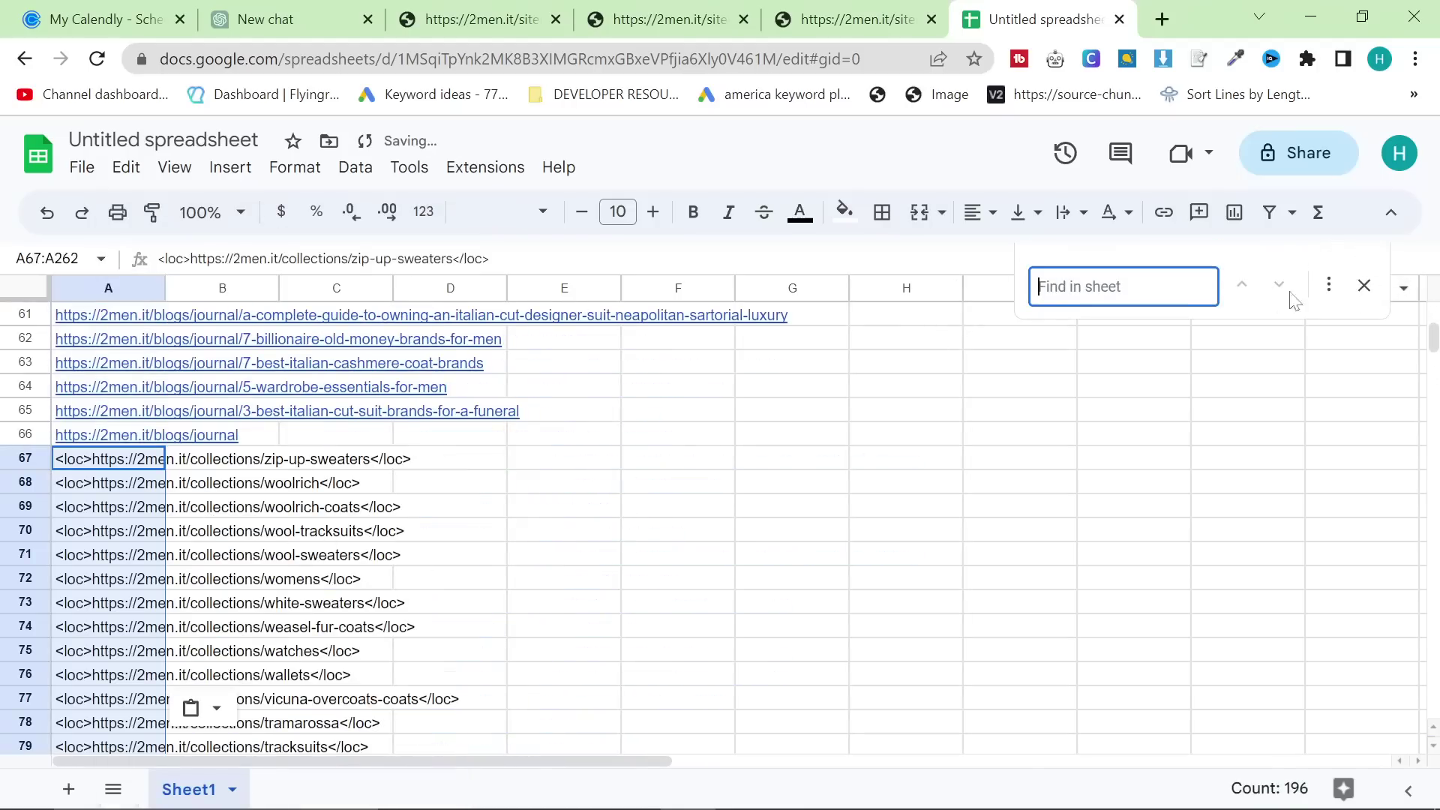
pyautogui.click(1329, 285)
pyautogui.write('<loc>')
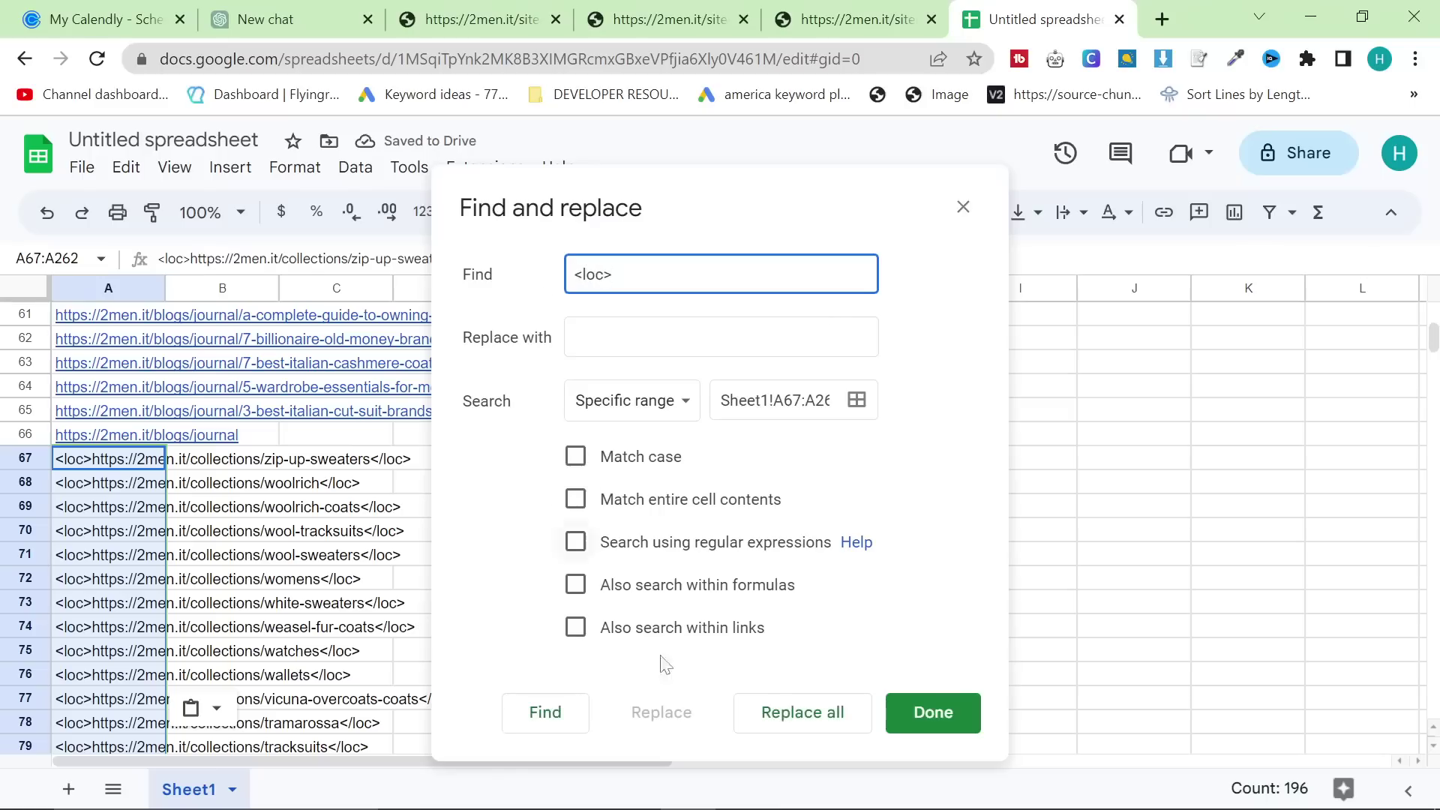
pyautogui.click(821, 711)
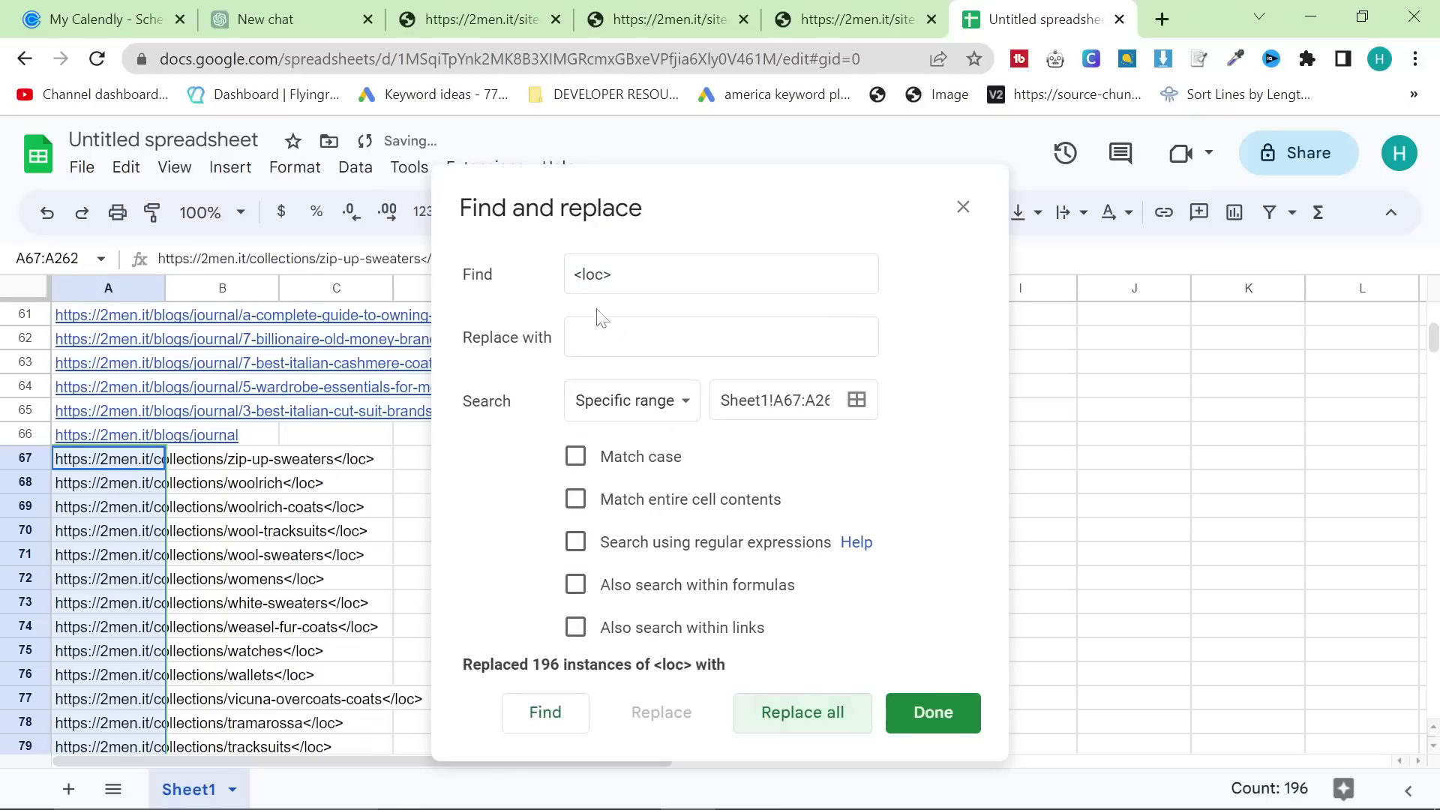
pyautogui.click(586, 275)
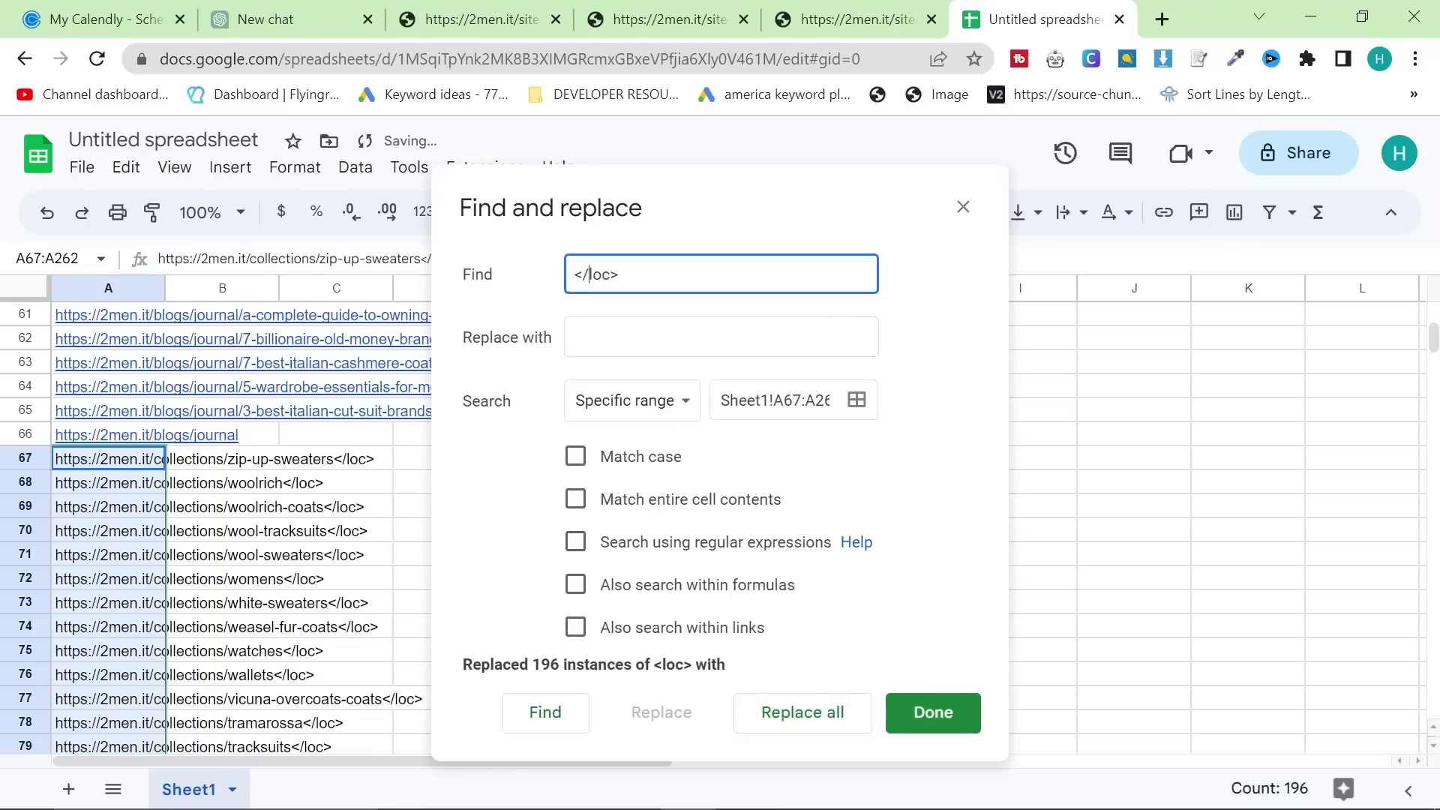
pyautogui.write('/')
pyautogui.click(806, 713)
pyautogui.press('Escape')
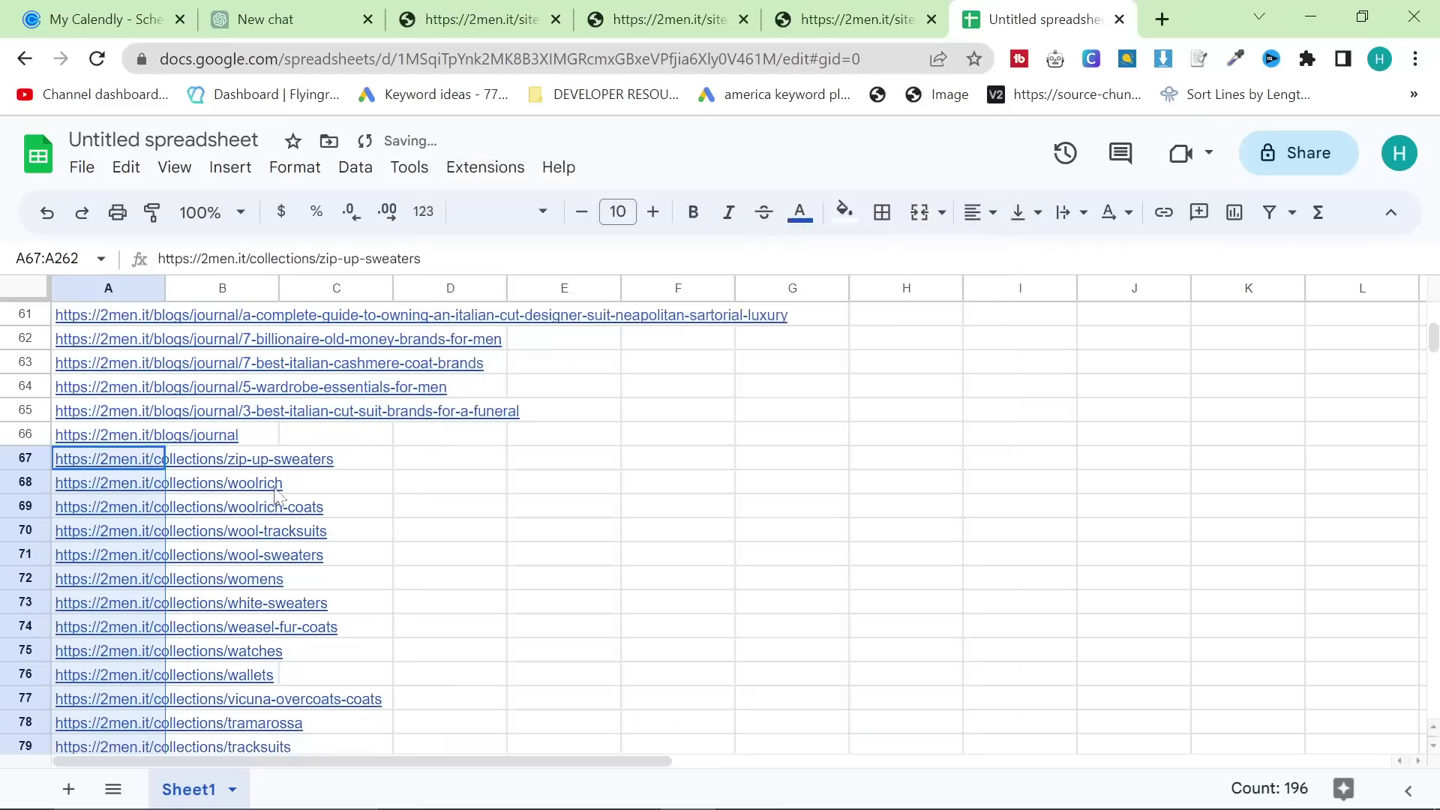
# - Select column A and scroll through it to check the 262 clean URLs
pyautogui.scroll(15, 150, 375)
pyautogui.click(108, 288)
pyautogui.scroll(-20, 166, 571)
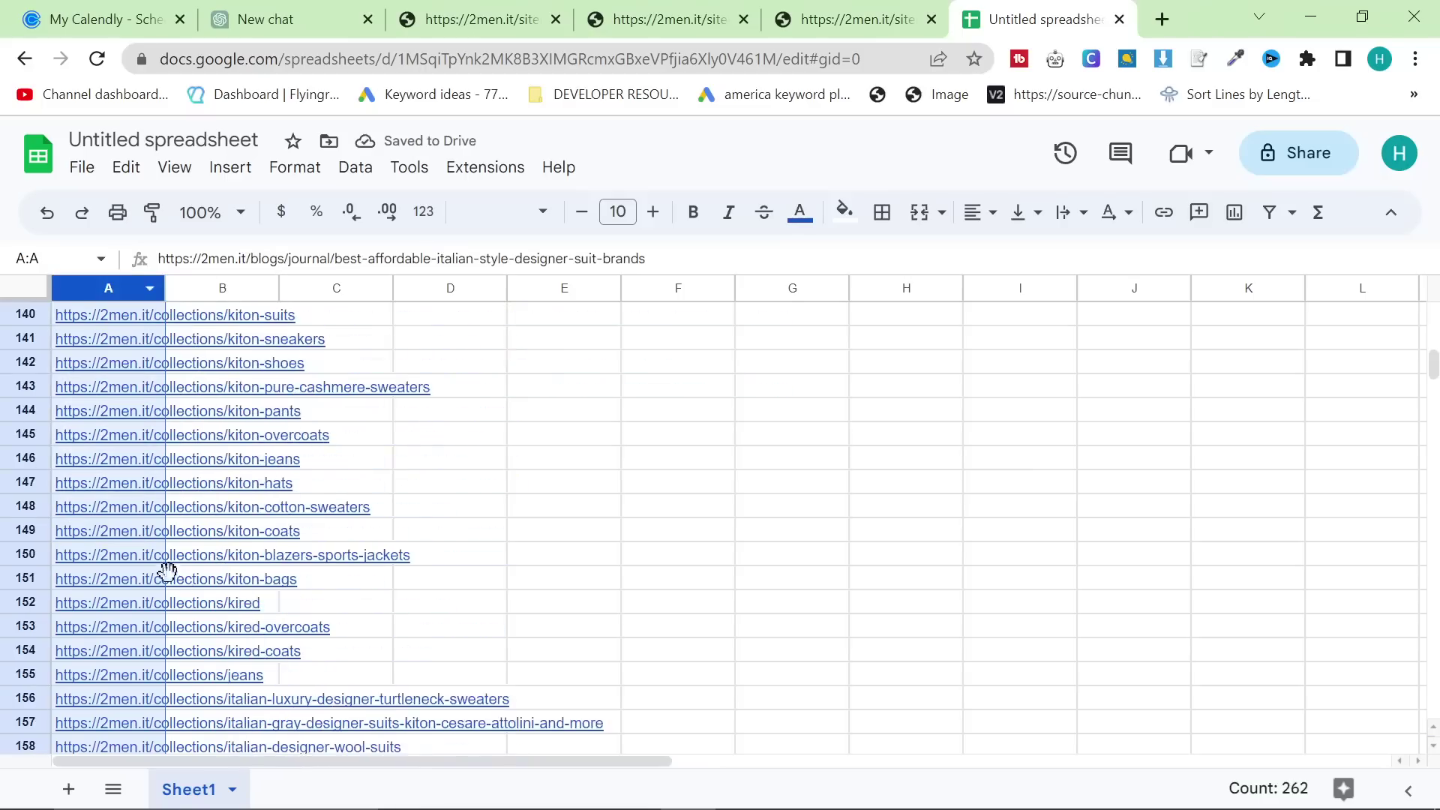
pyautogui.scroll(-20, 166, 572)
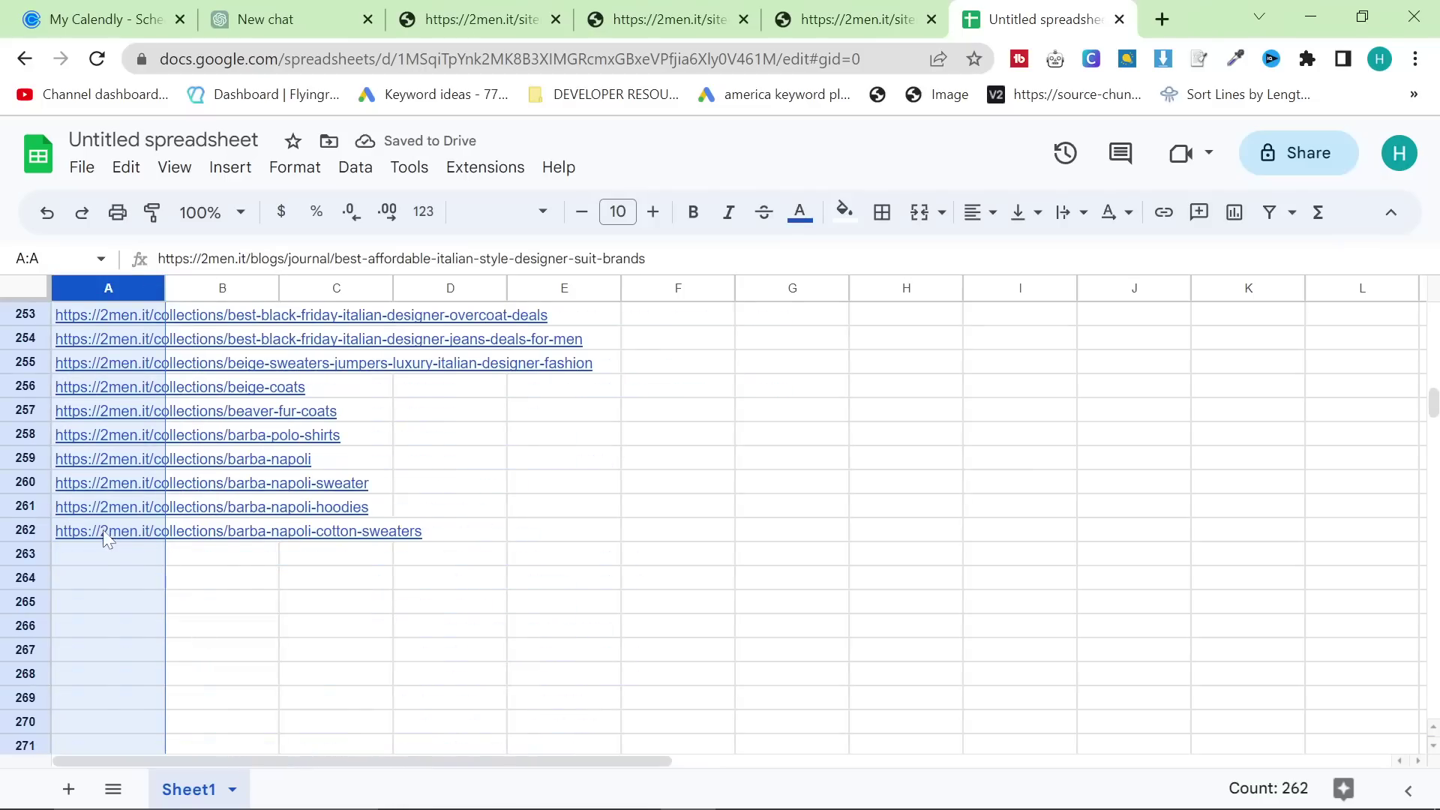
pyautogui.scroll(20, 108, 540)
pyautogui.scroll(-4, 150, 614)
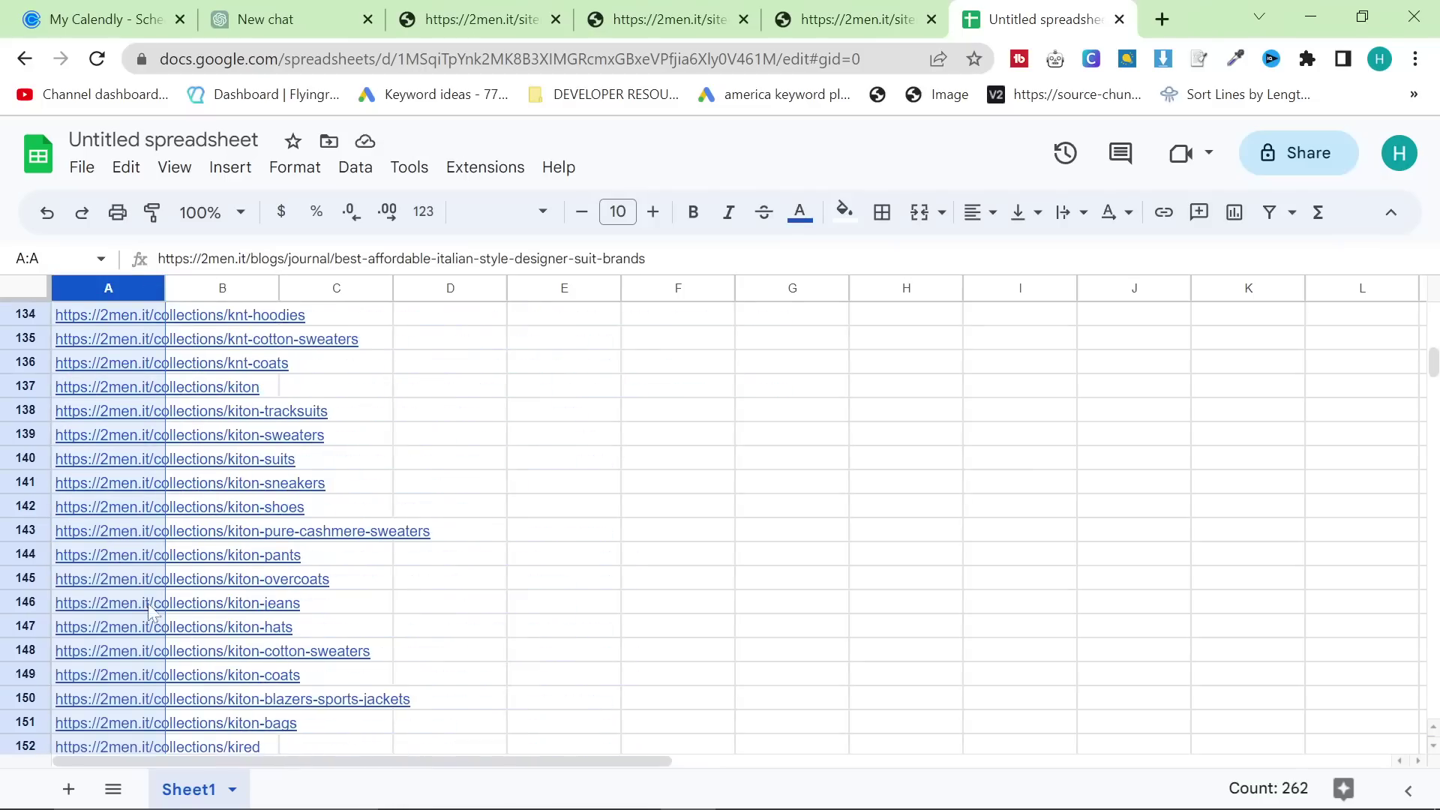
pyautogui.click(89, 703)
pyautogui.scroll(20, 225, 563)
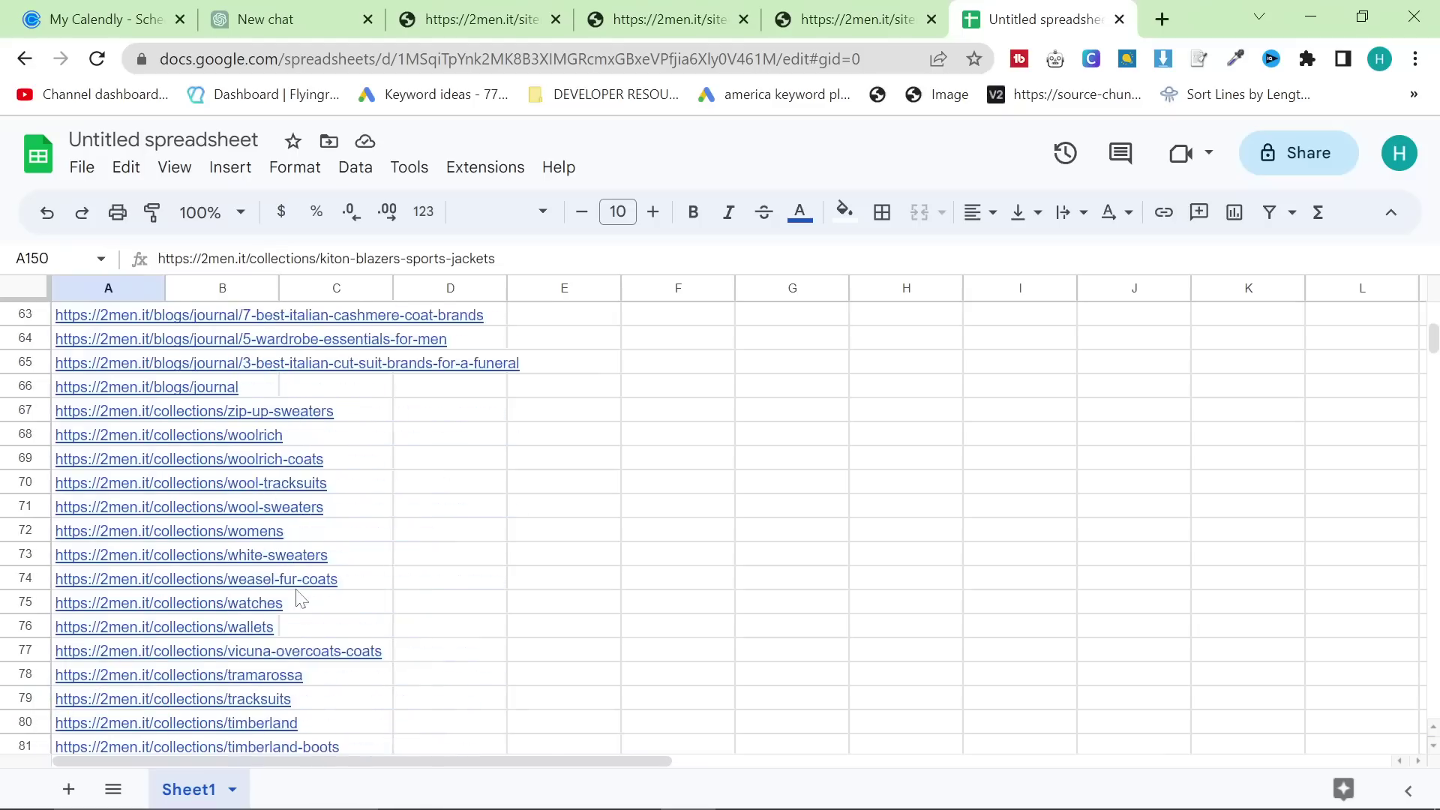
pyautogui.moveTo(108, 342)
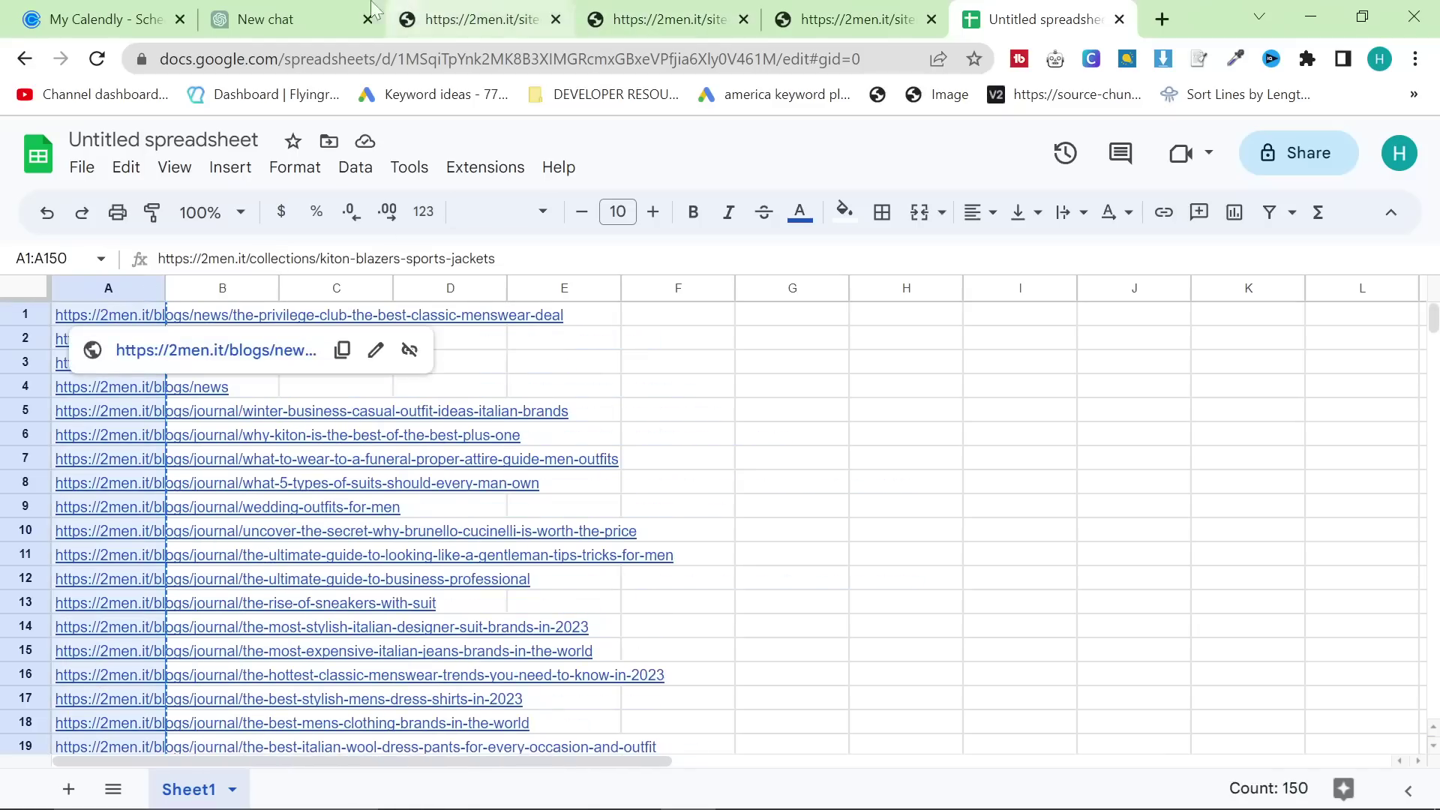
# - In the new GPT-4 chat, send the pasted 2men.it page list asking for blog post ideas that will rank
pyautogui.click(285, 19)
pyautogui.click(616, 727)
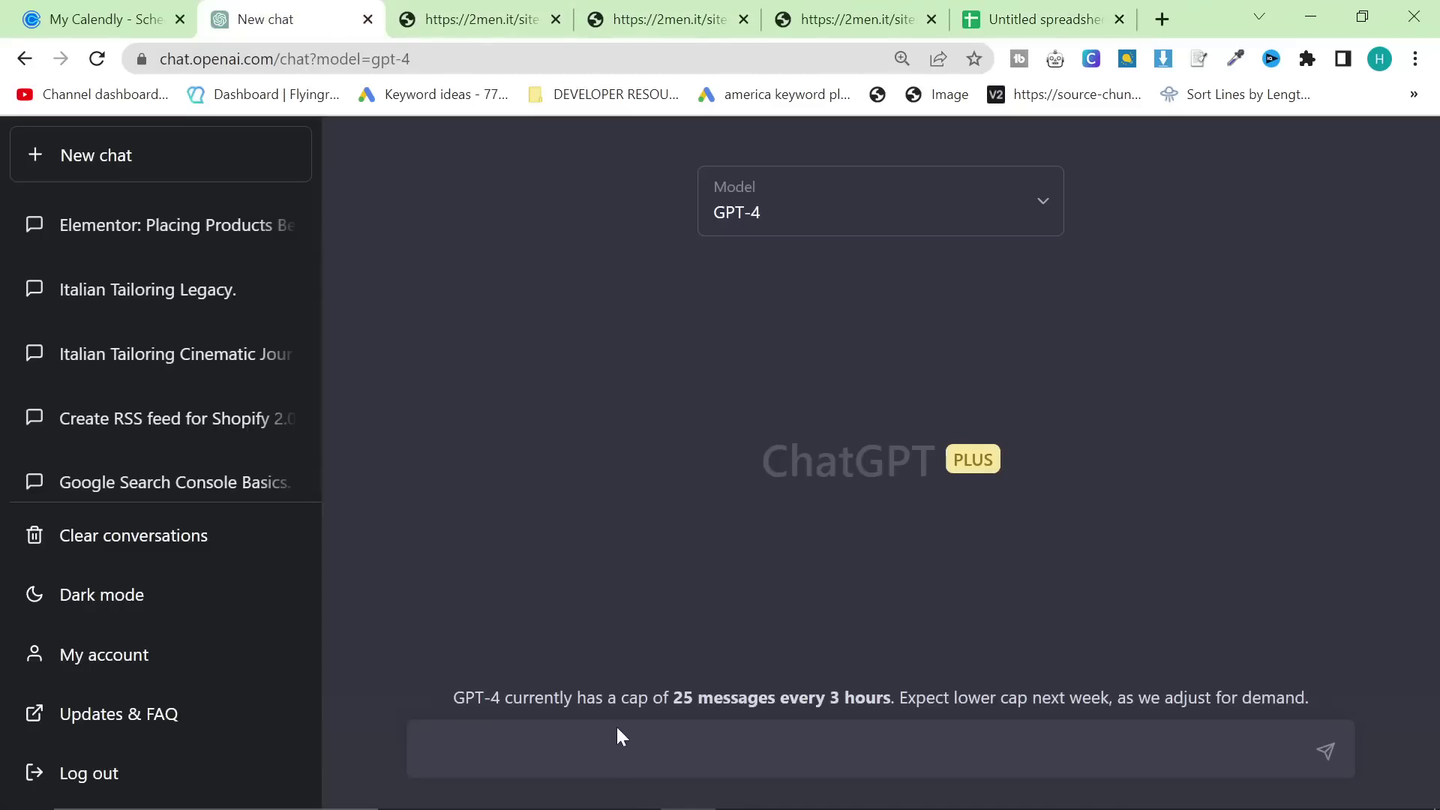
pyautogui.write('Here is a list of my important we')
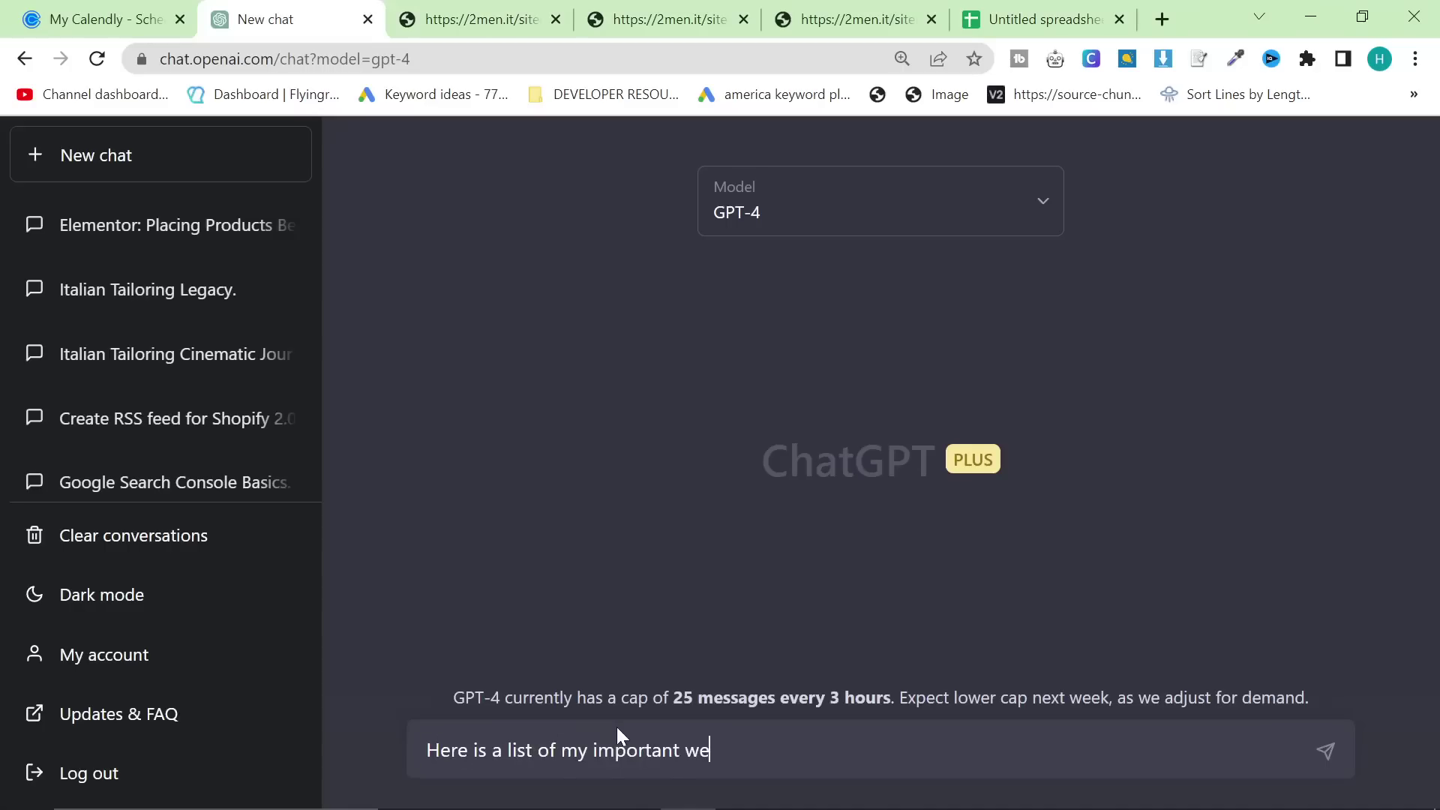
pyautogui.write('bsite pages, can you give me some ideas for some more')
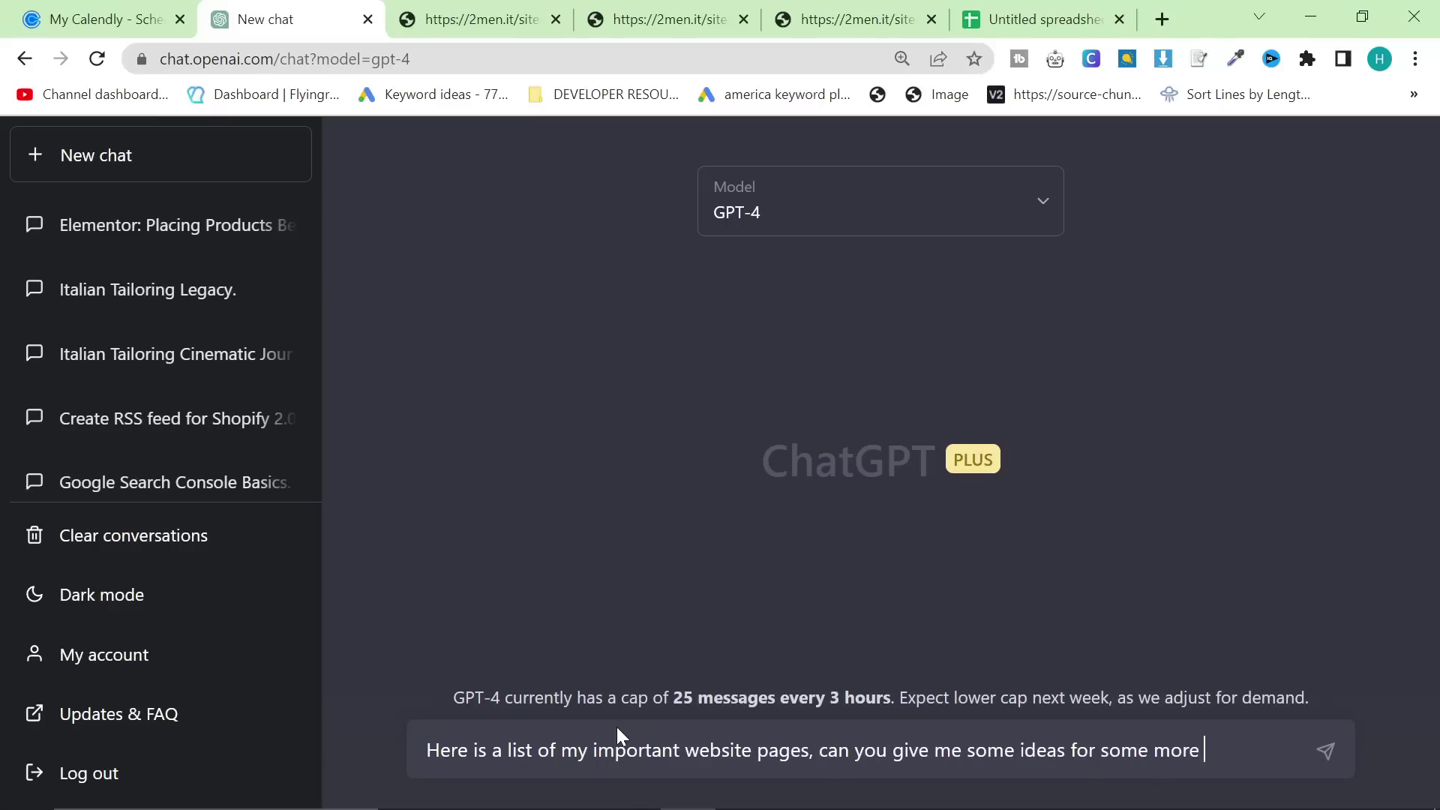
pyautogui.write('posts that will help me rank on Google?')
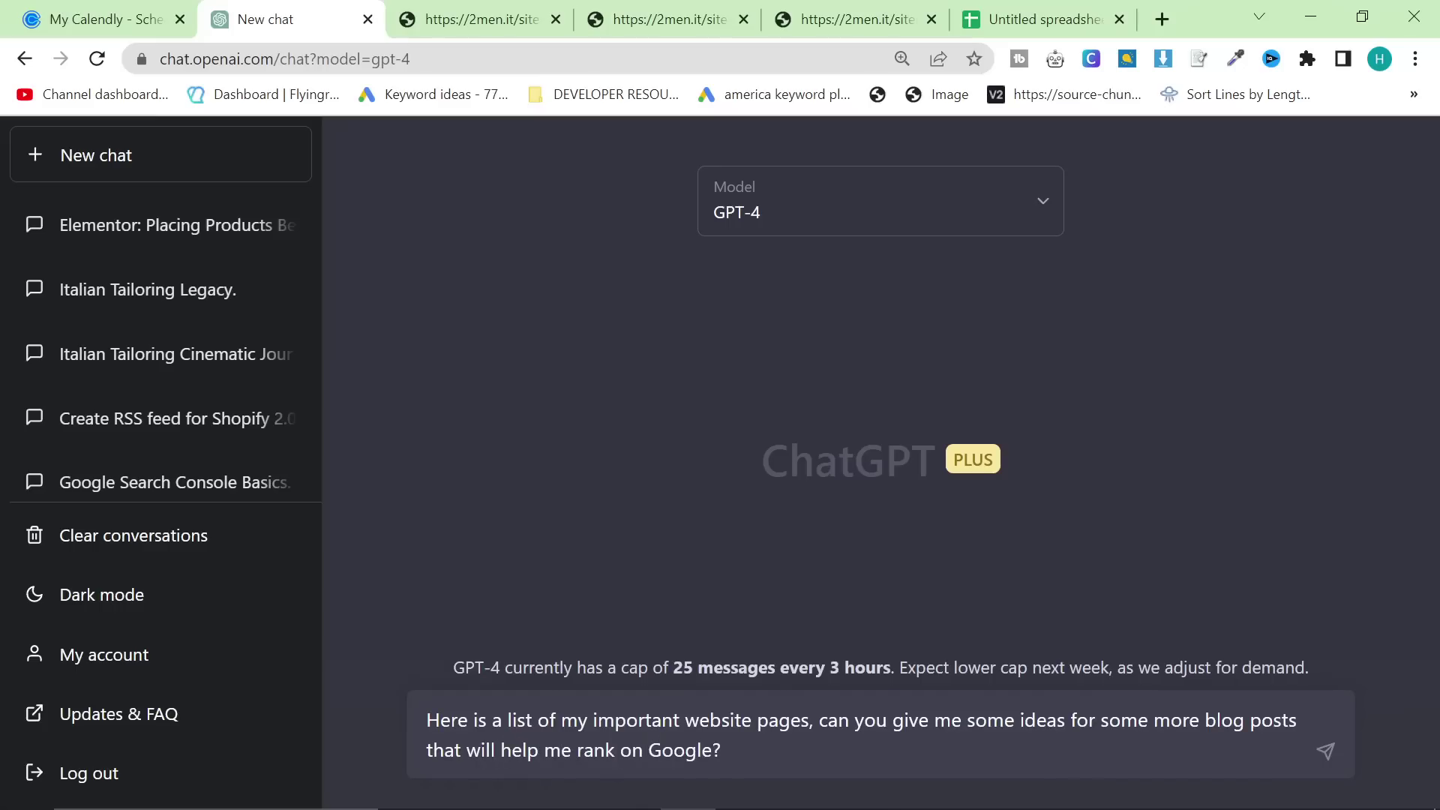
pyautogui.hotkey('shift', 'Return')
pyautogui.hotkey('shift', 'Return')
pyautogui.hotkey('ctrl', 'v')
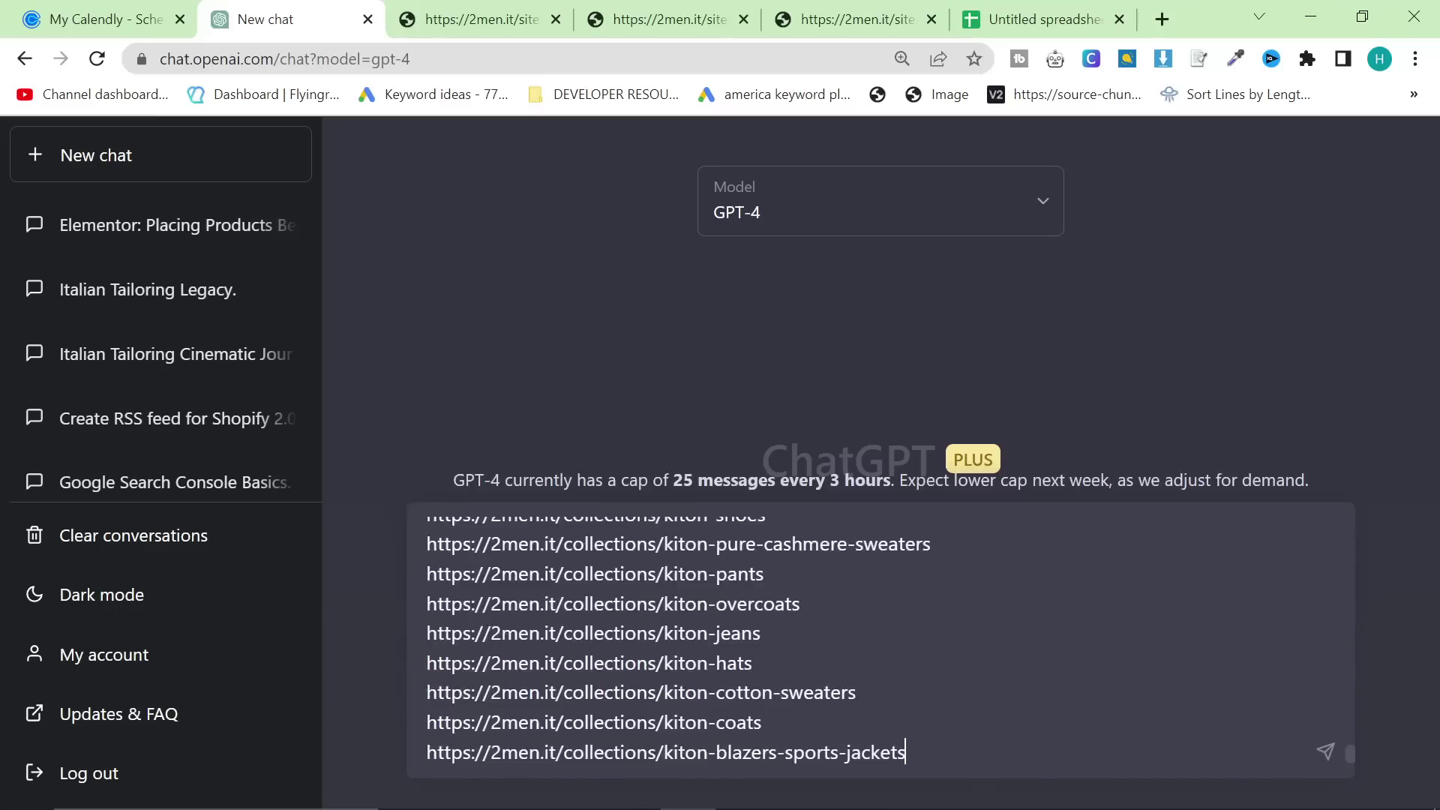
pyautogui.scroll(20, 878, 638)
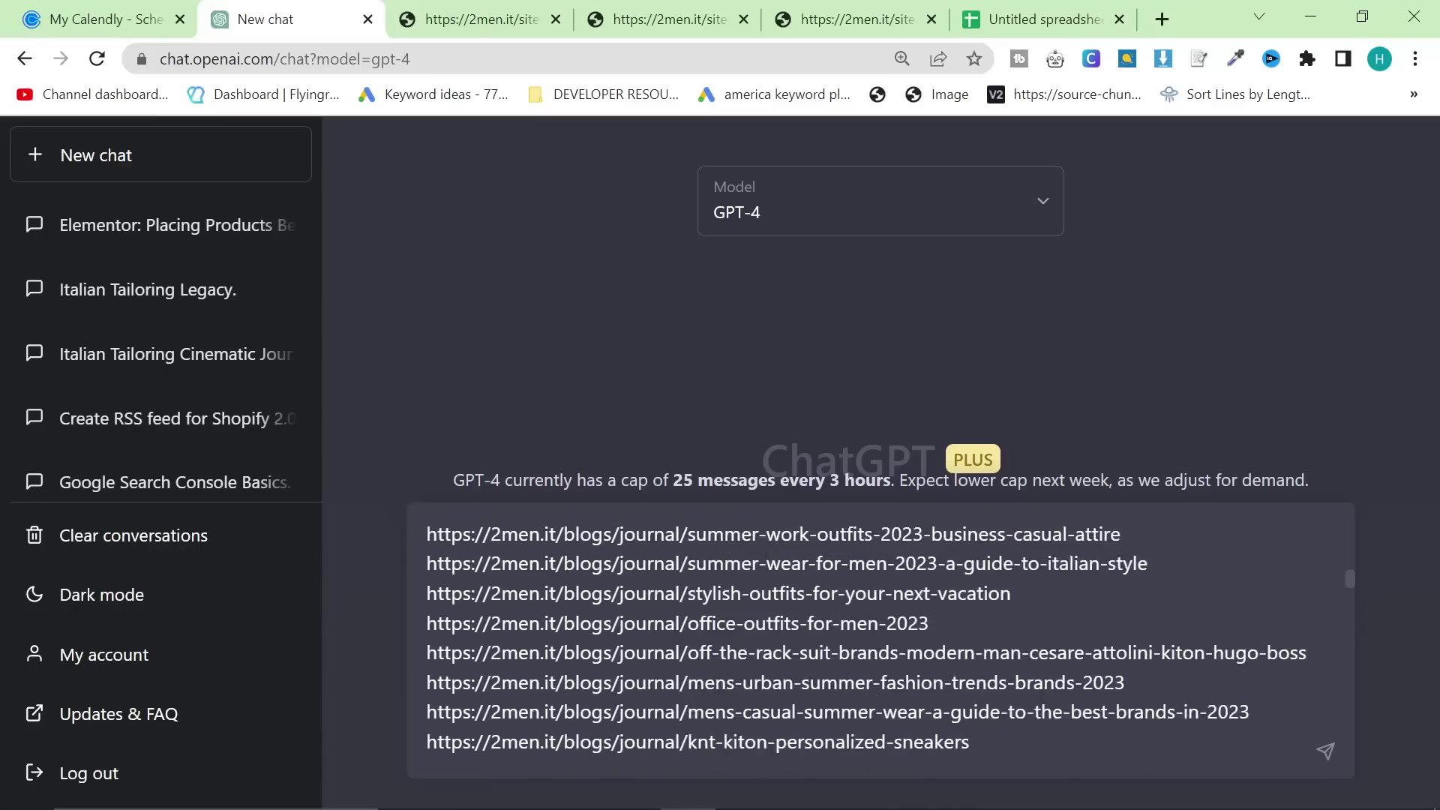
pyautogui.press('Return')
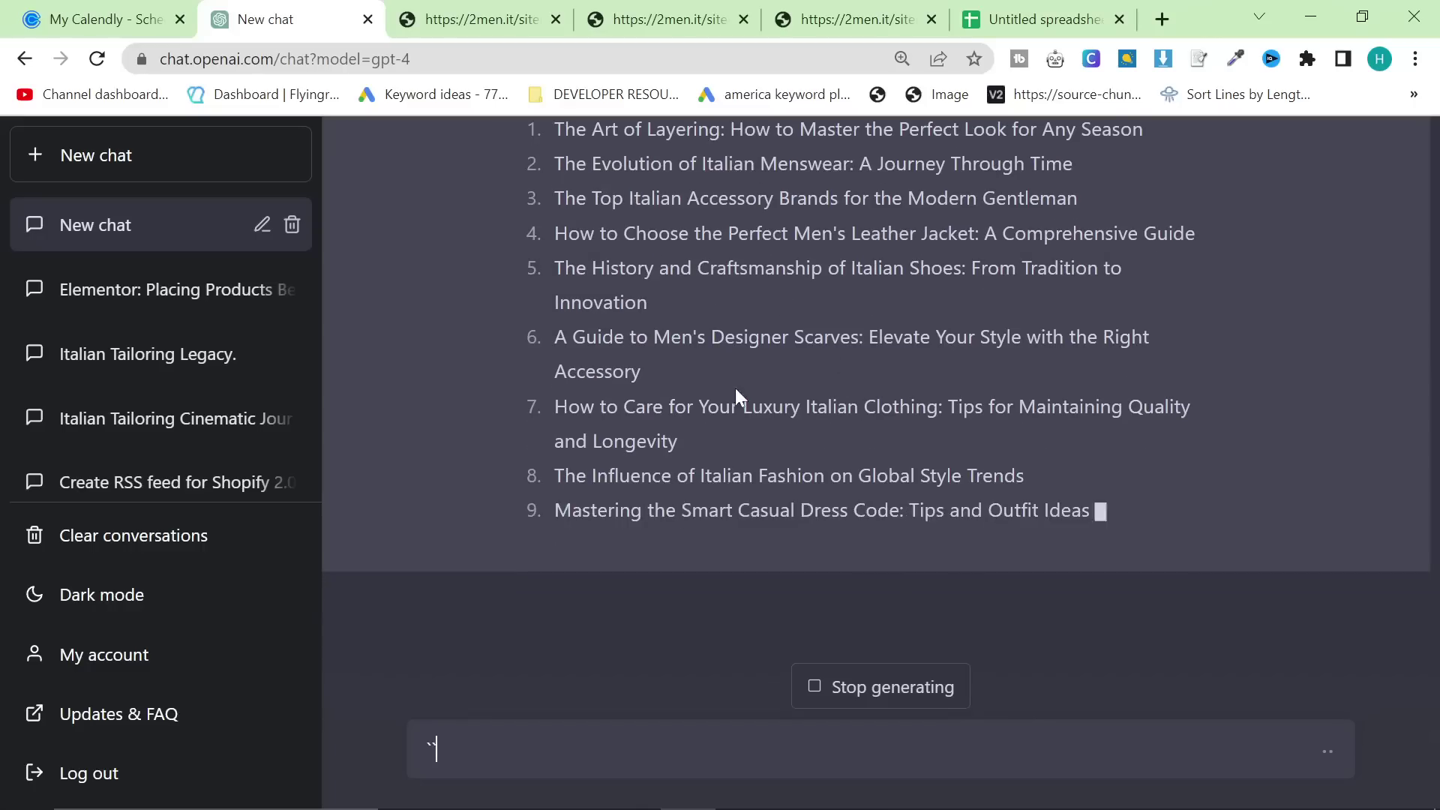
# - Scroll through GPT-4's growing numbered list of blog ideas, now at least 14 topics
pyautogui.scroll(1, 690, 321)
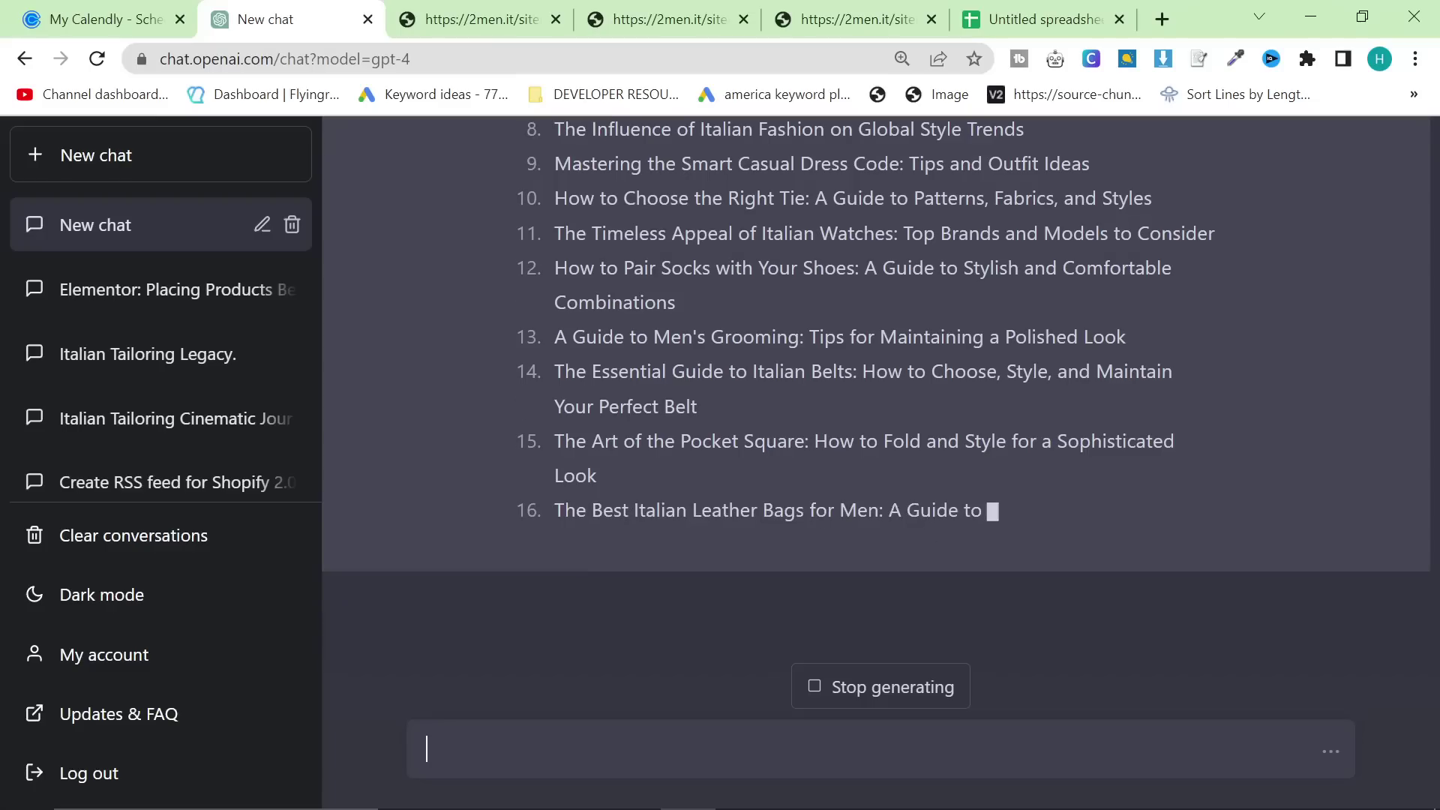
pyautogui.scroll(10, 707, 453)
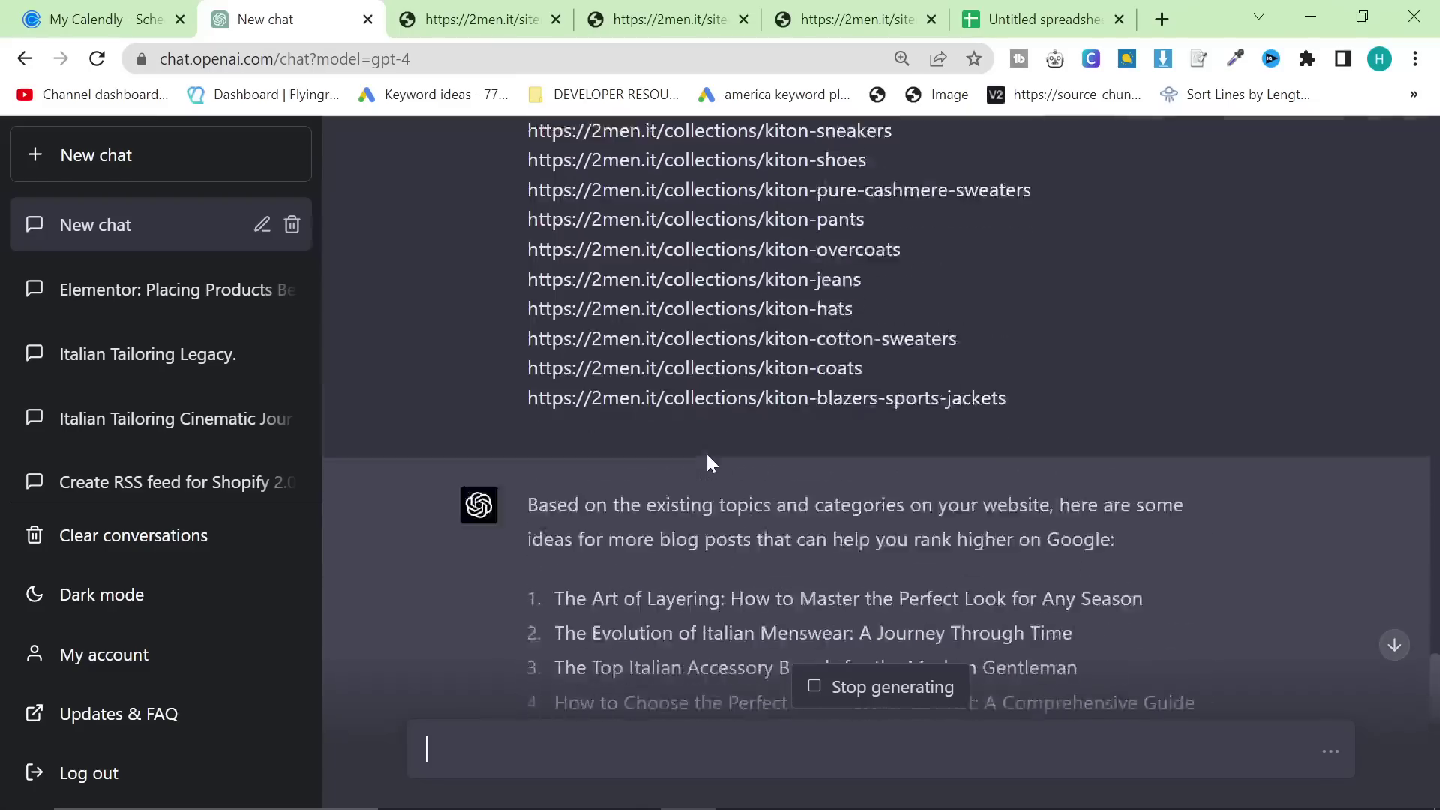
pyautogui.scroll(-8, 707, 453)
pyautogui.scroll(-2, 199, 421)
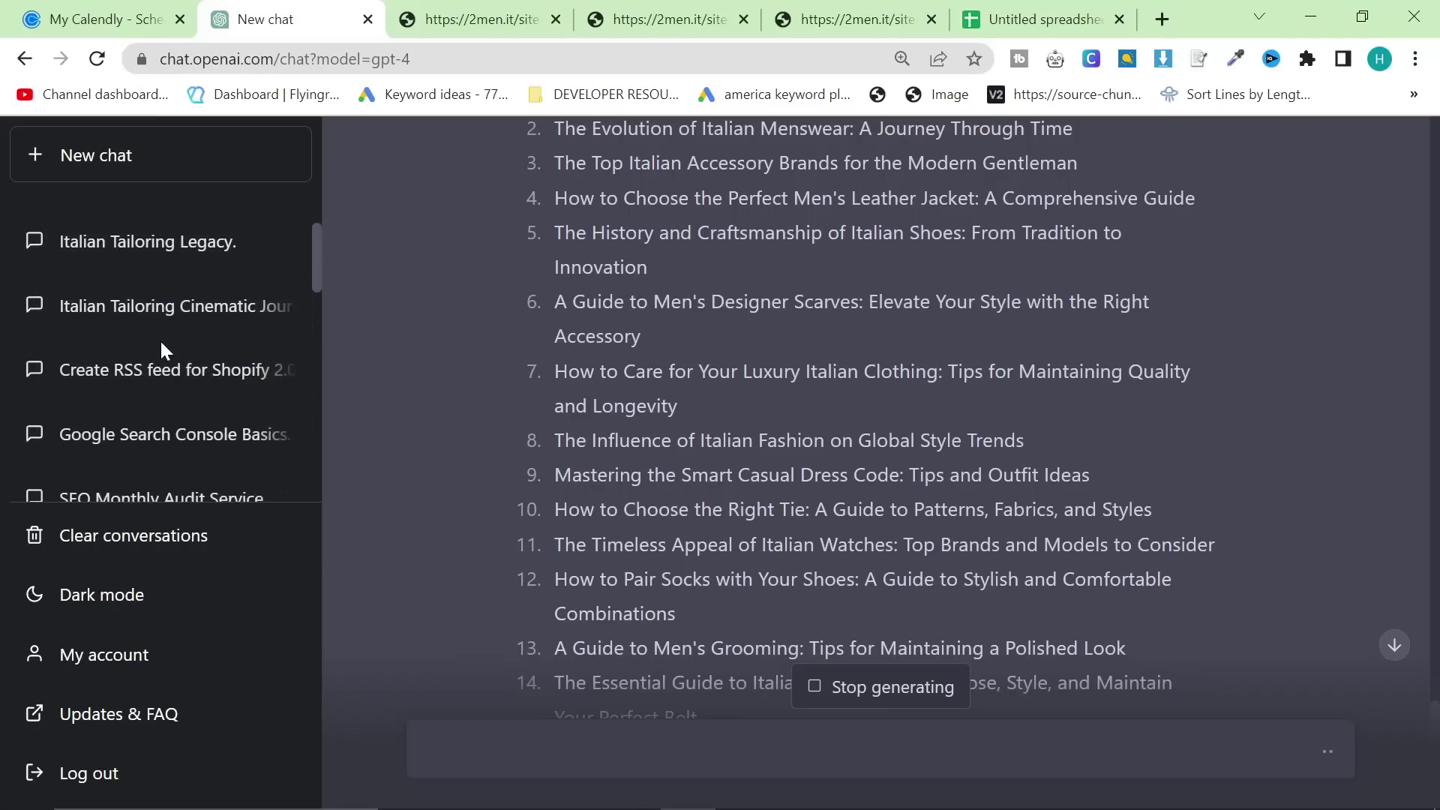
# - Copy the earlier Italian Tailoring chat's article prompt with its links and paste it into the new chat
pyautogui.click(161, 304)
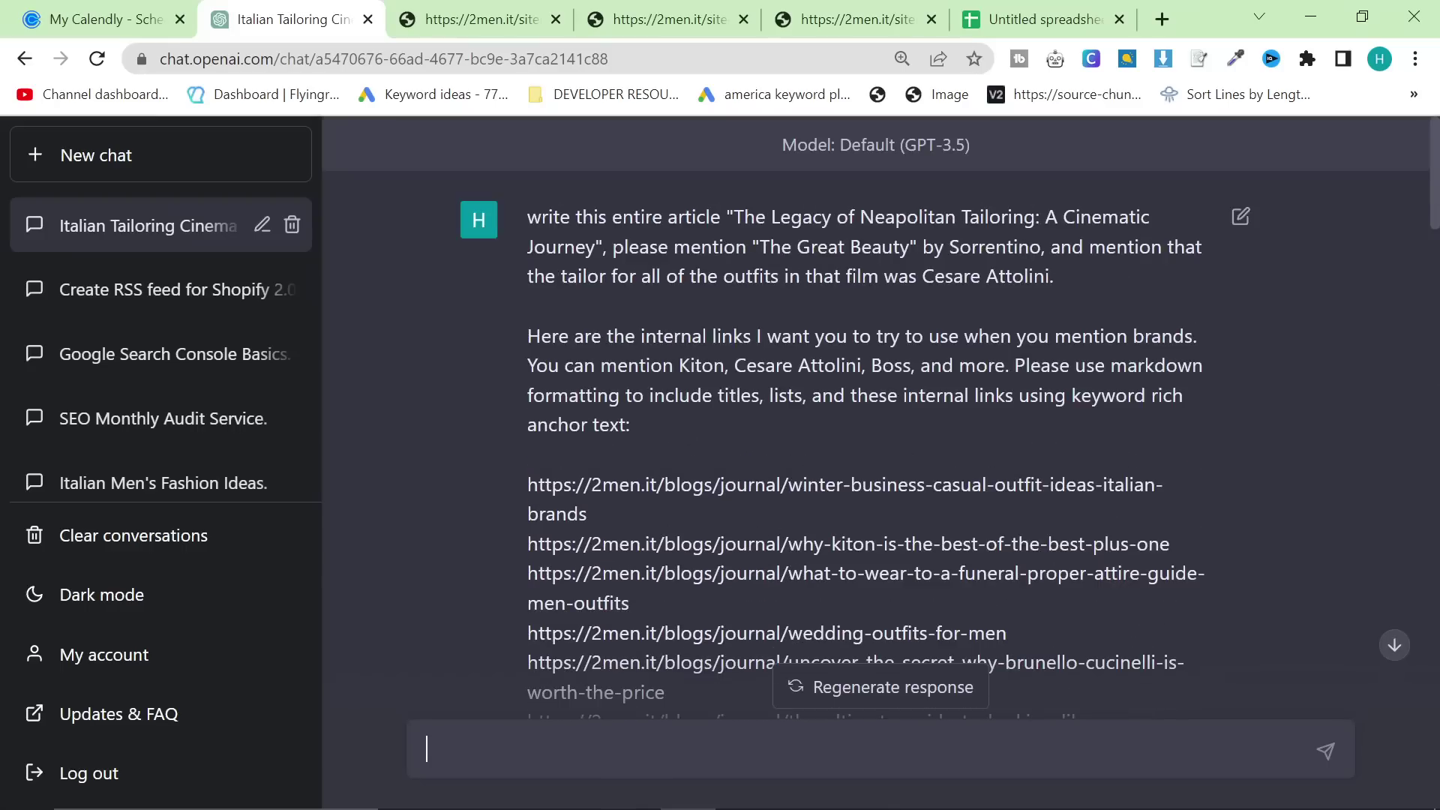
pyautogui.moveTo(526, 215); pyautogui.dragTo(682, 245)
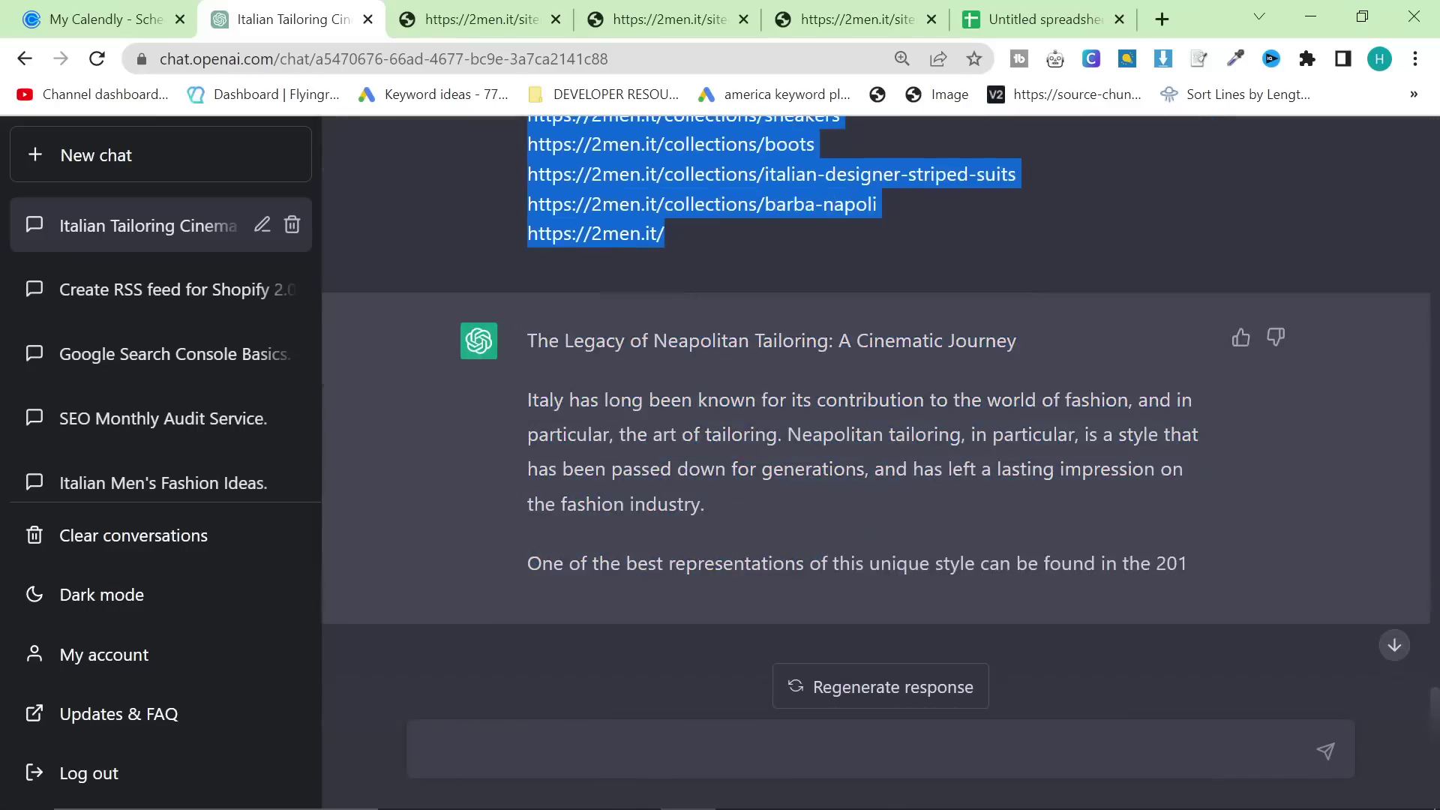
pyautogui.click(148, 228)
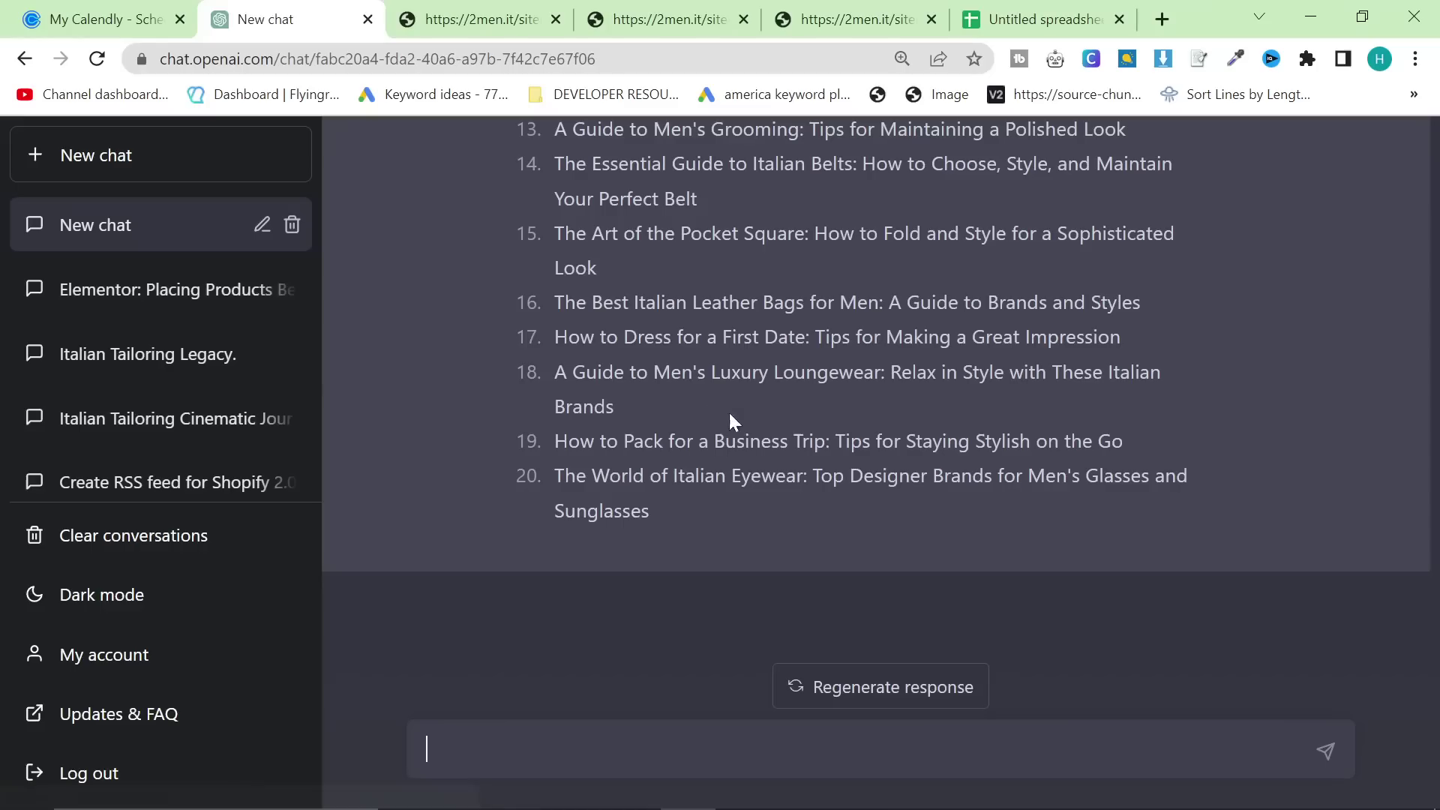
pyautogui.scroll(10, 803, 570)
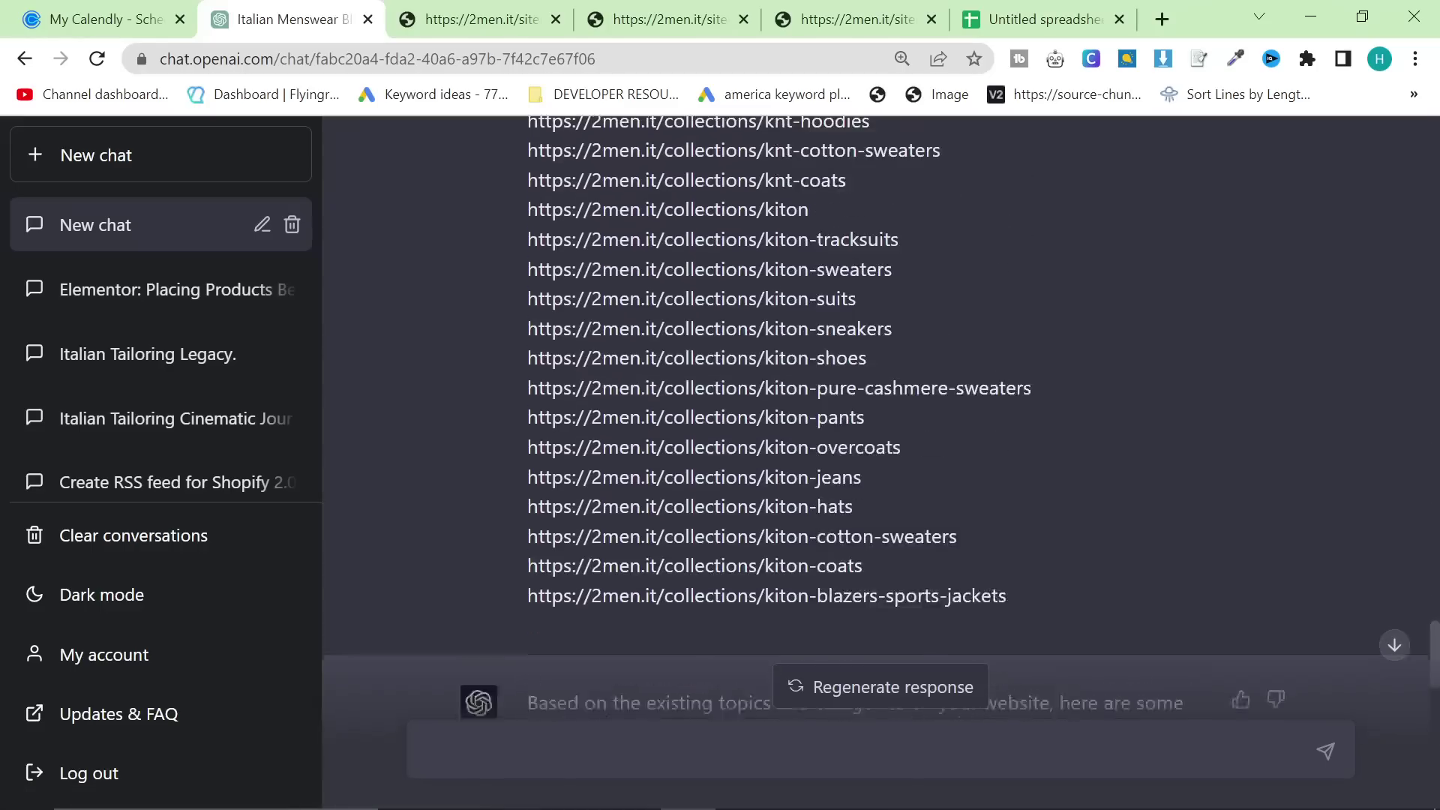
pyautogui.scroll(-10, 754, 577)
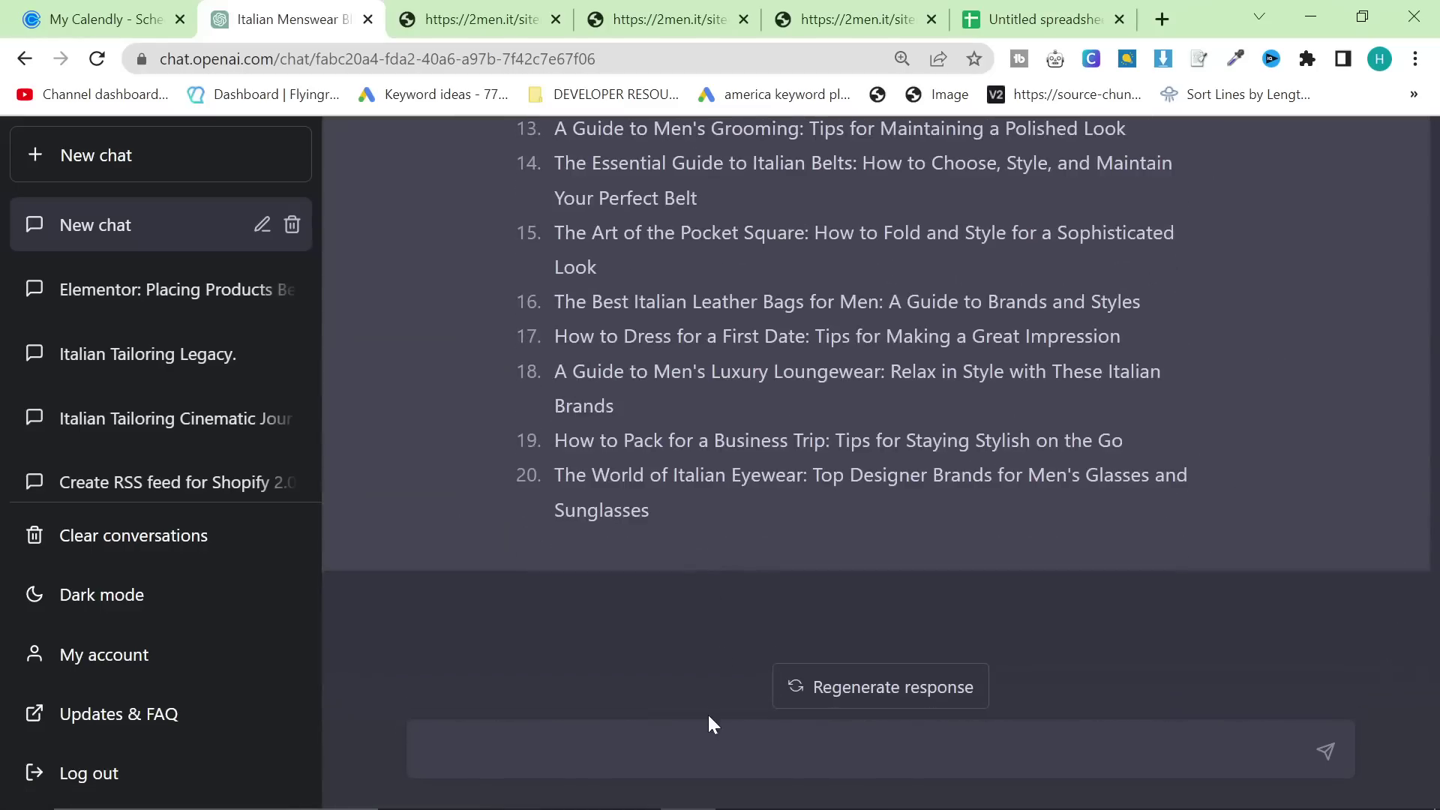
pyautogui.hotkey('ctrl', 'v')
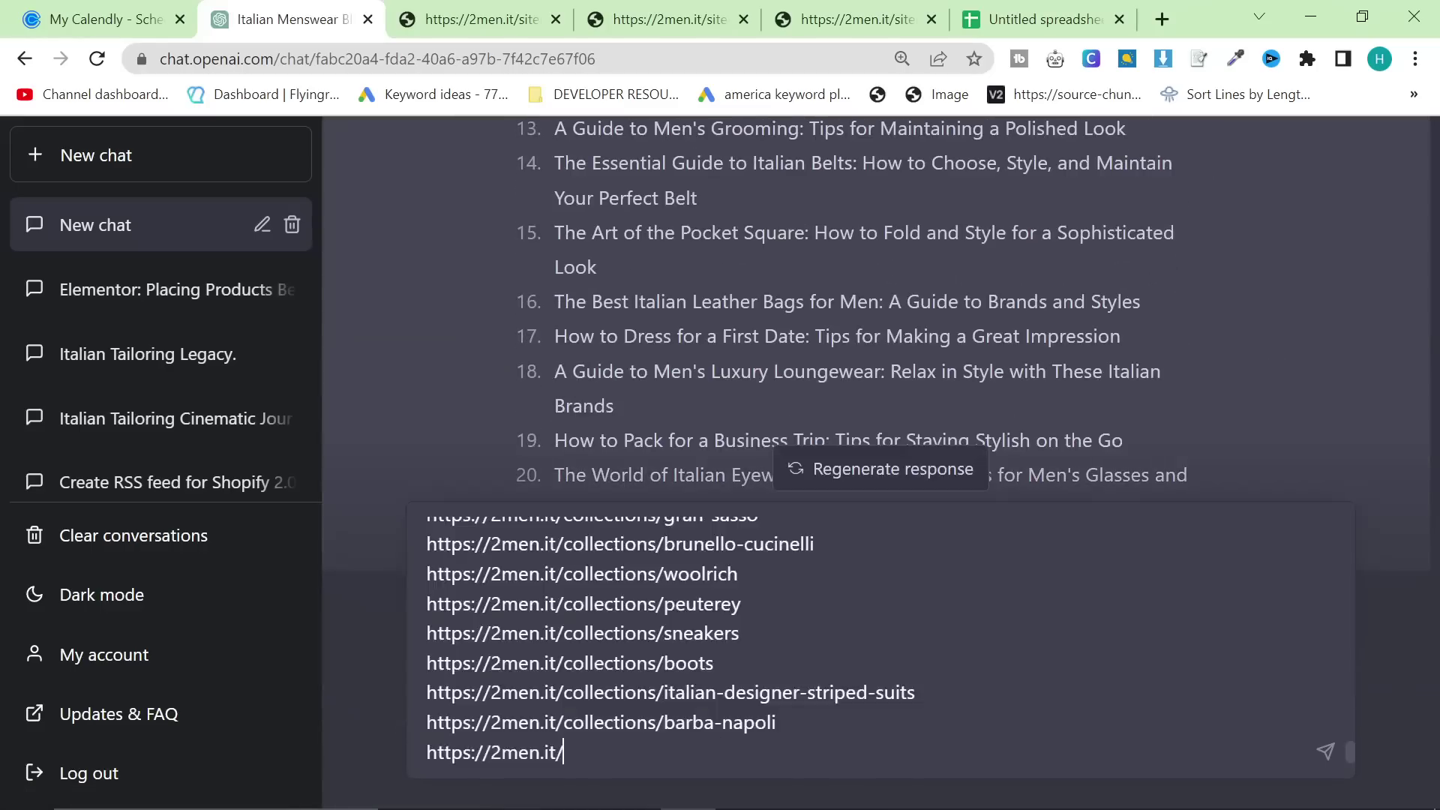
pyautogui.scroll(15, 881, 638)
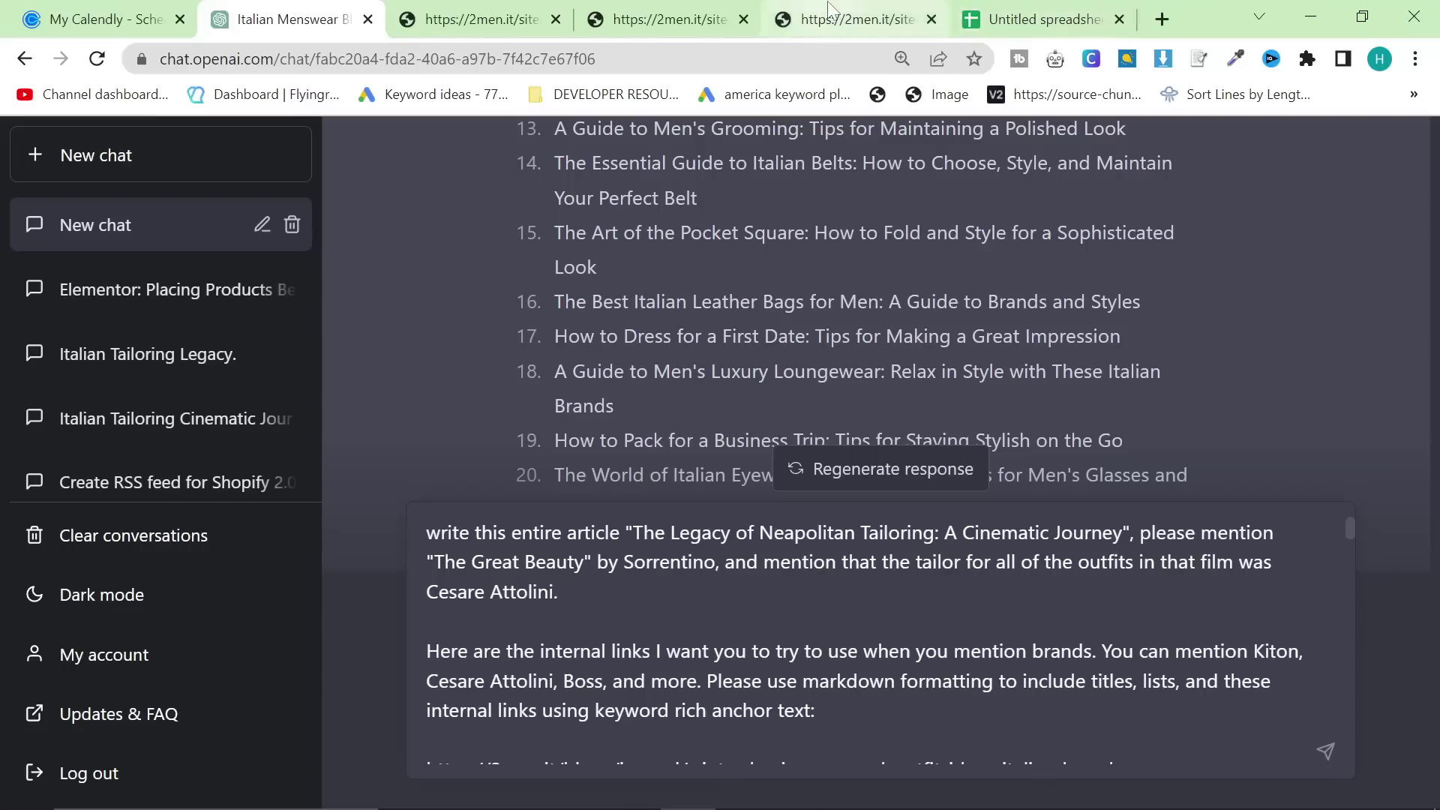
# - Search Google for 'the great beauty', then refine it to 'the great beauty cesare attolini'
pyautogui.click(855, 19)
pyautogui.write('the great beauty')
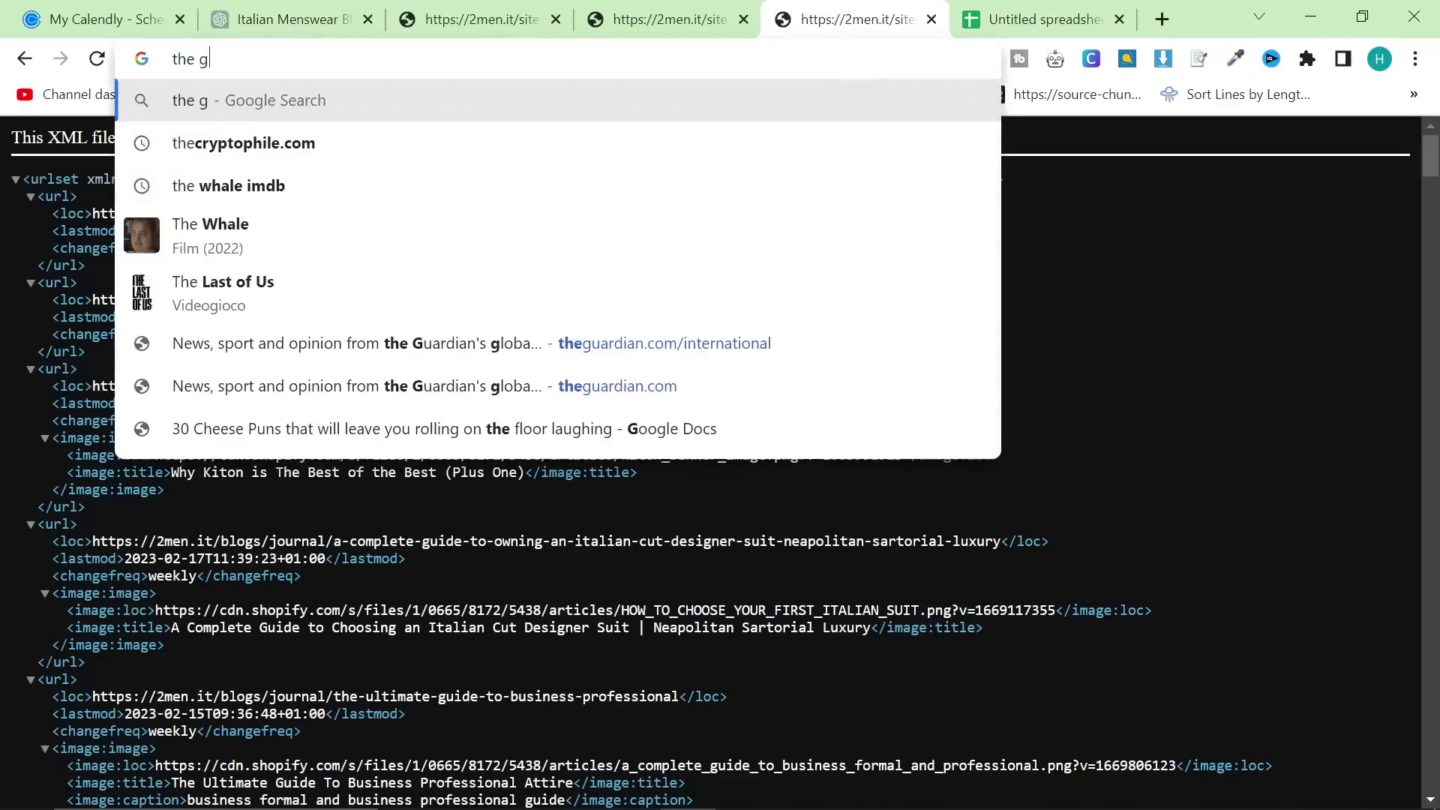
pyautogui.press('Return')
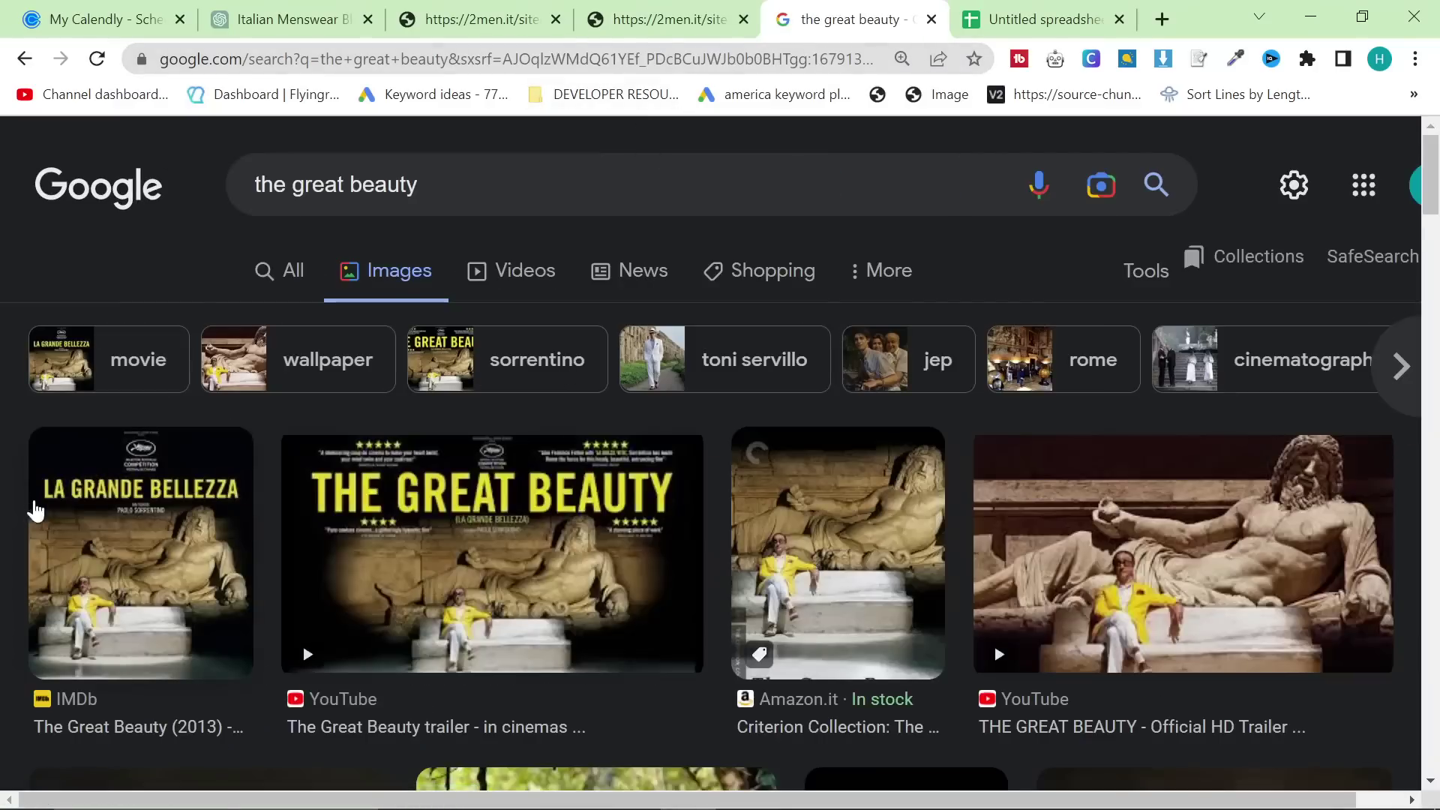
pyautogui.scroll(-3, 30, 502)
pyautogui.scroll(3, 523, 623)
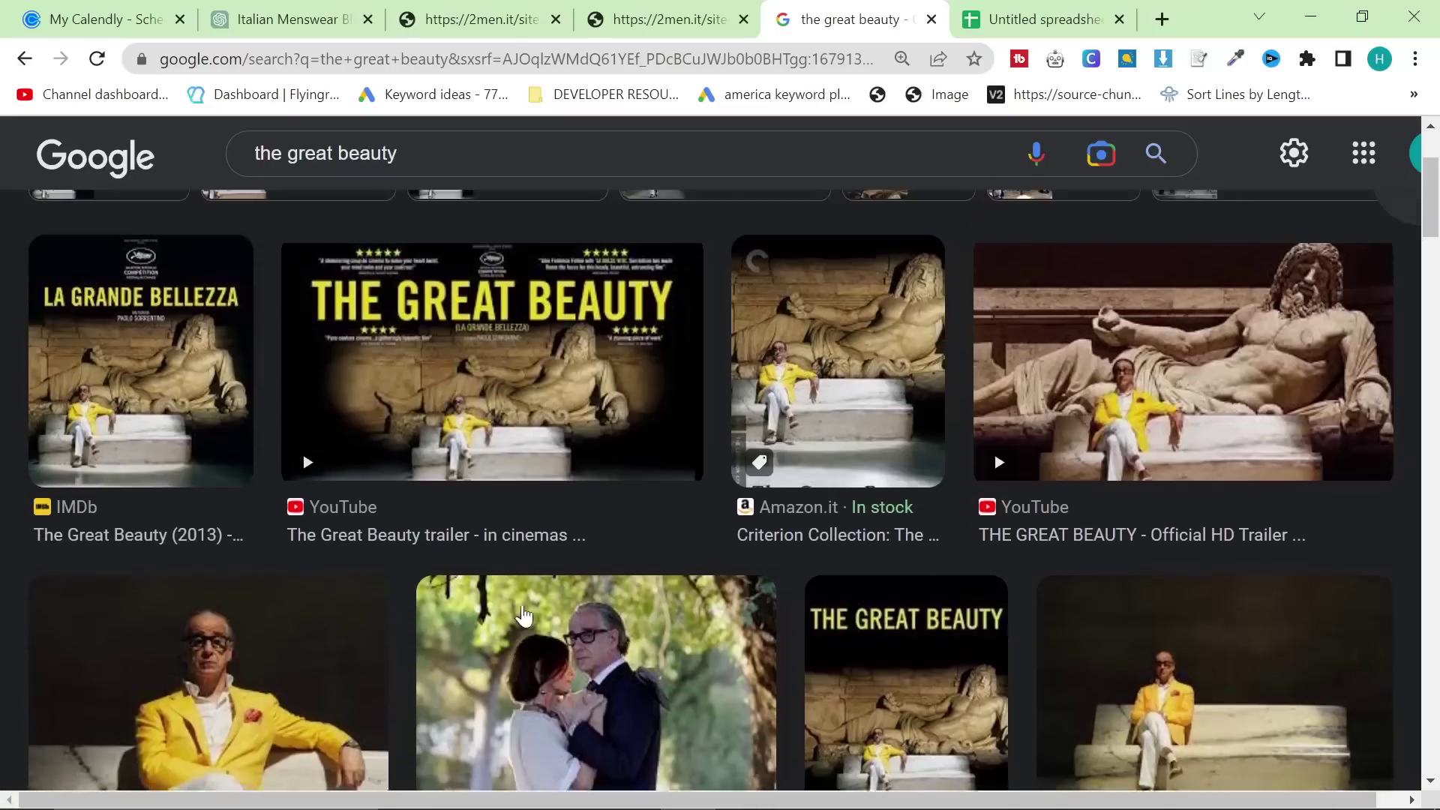
pyautogui.click(525, 185)
pyautogui.write('cesare attolini')
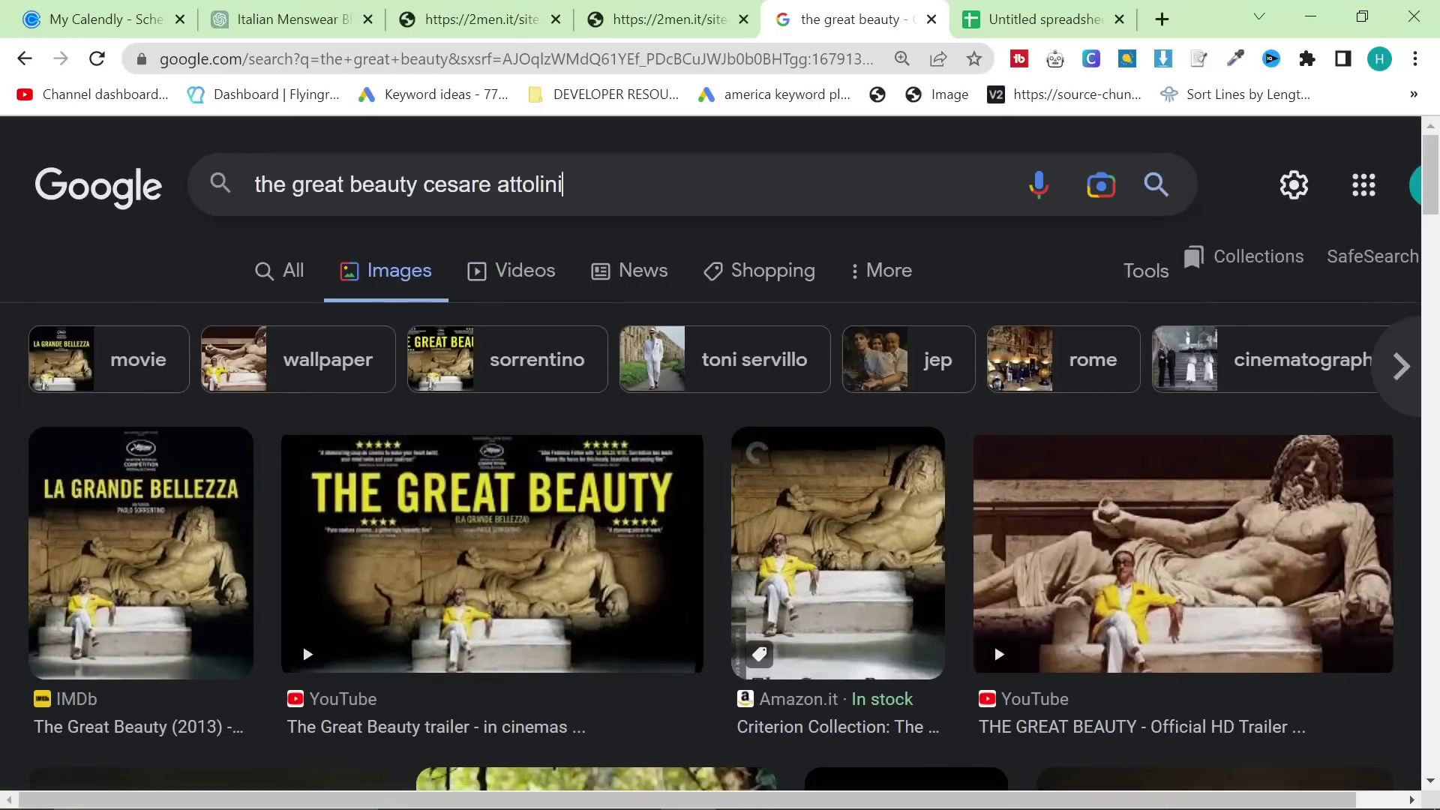
pyautogui.press('Return')
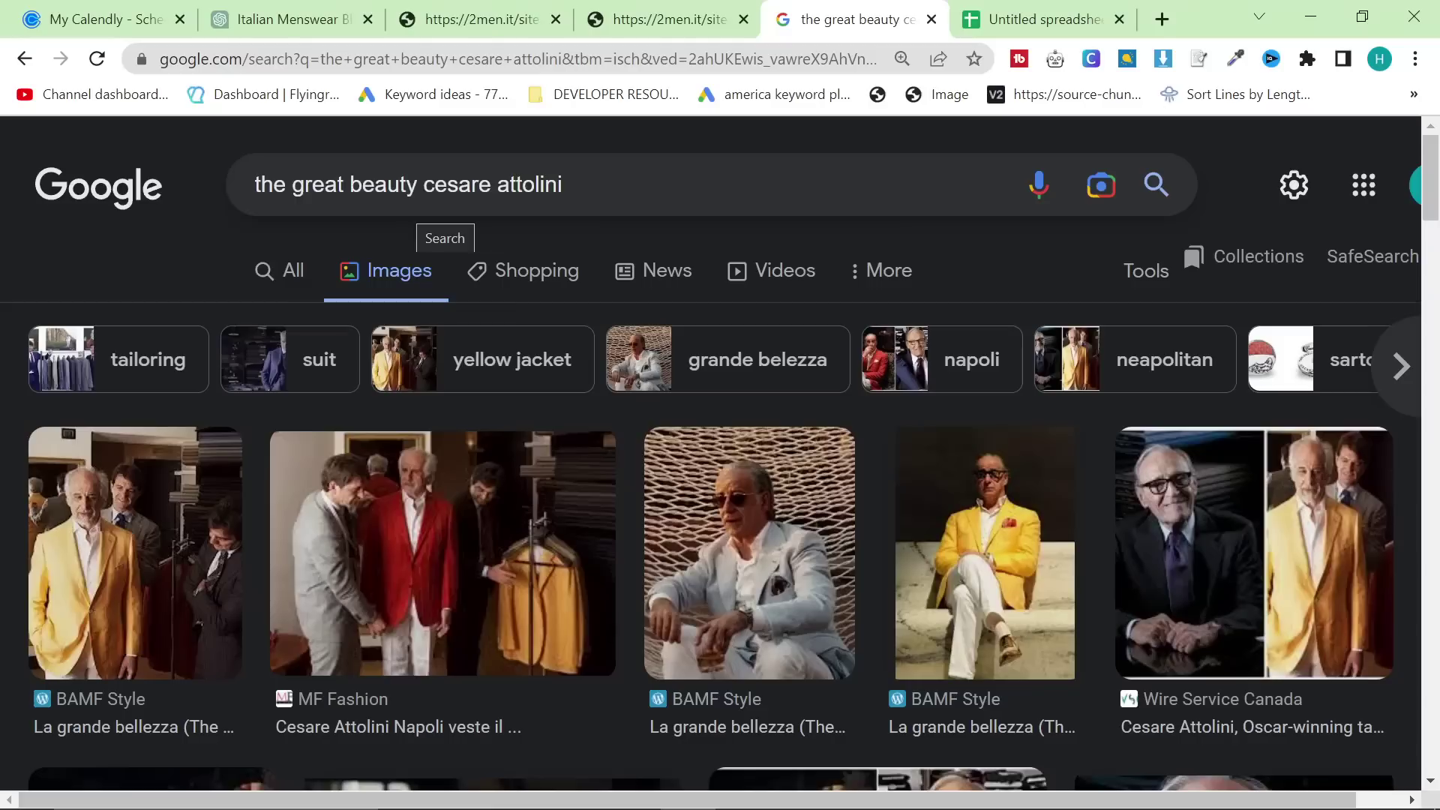
pyautogui.click(292, 19)
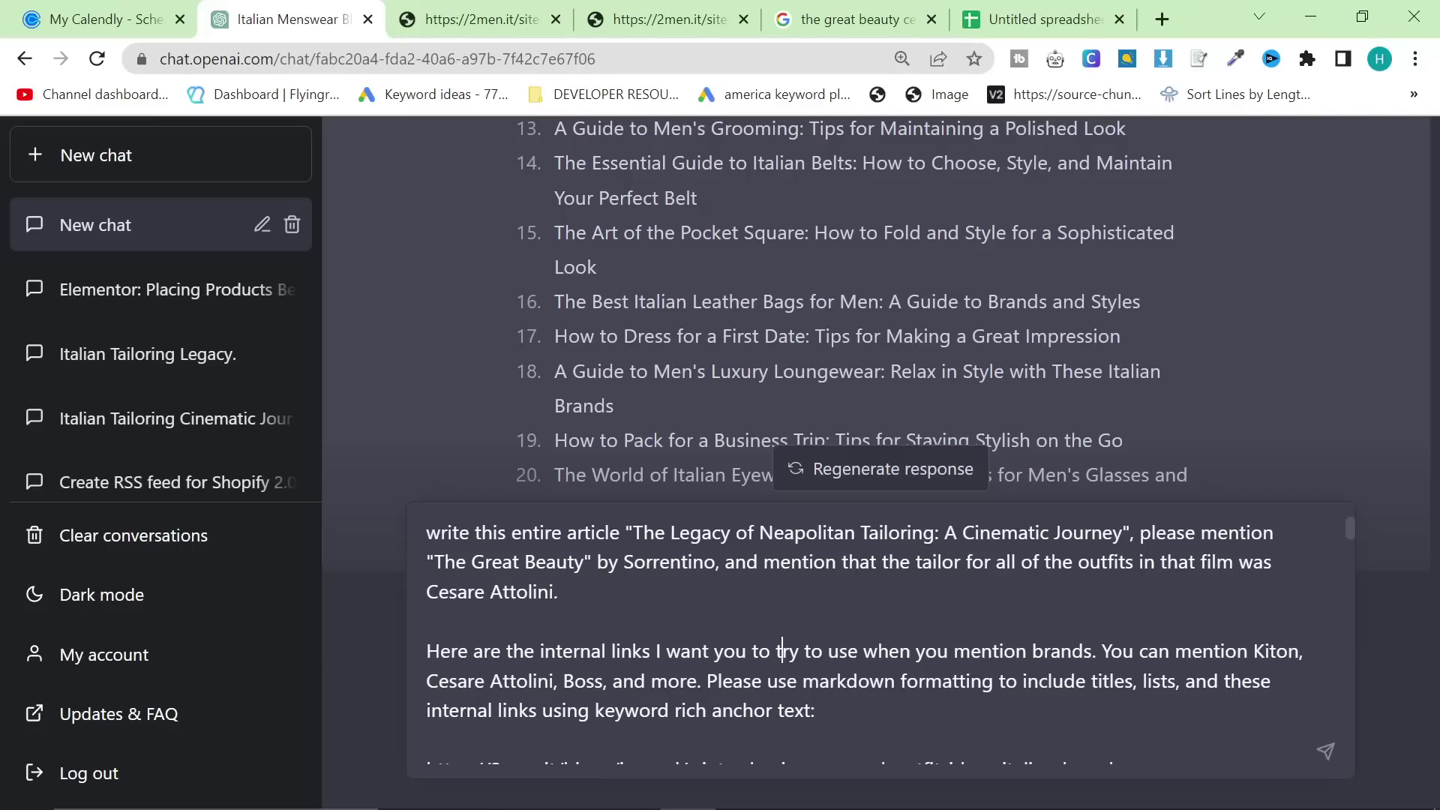
pyautogui.scroll(-10, 863, 638)
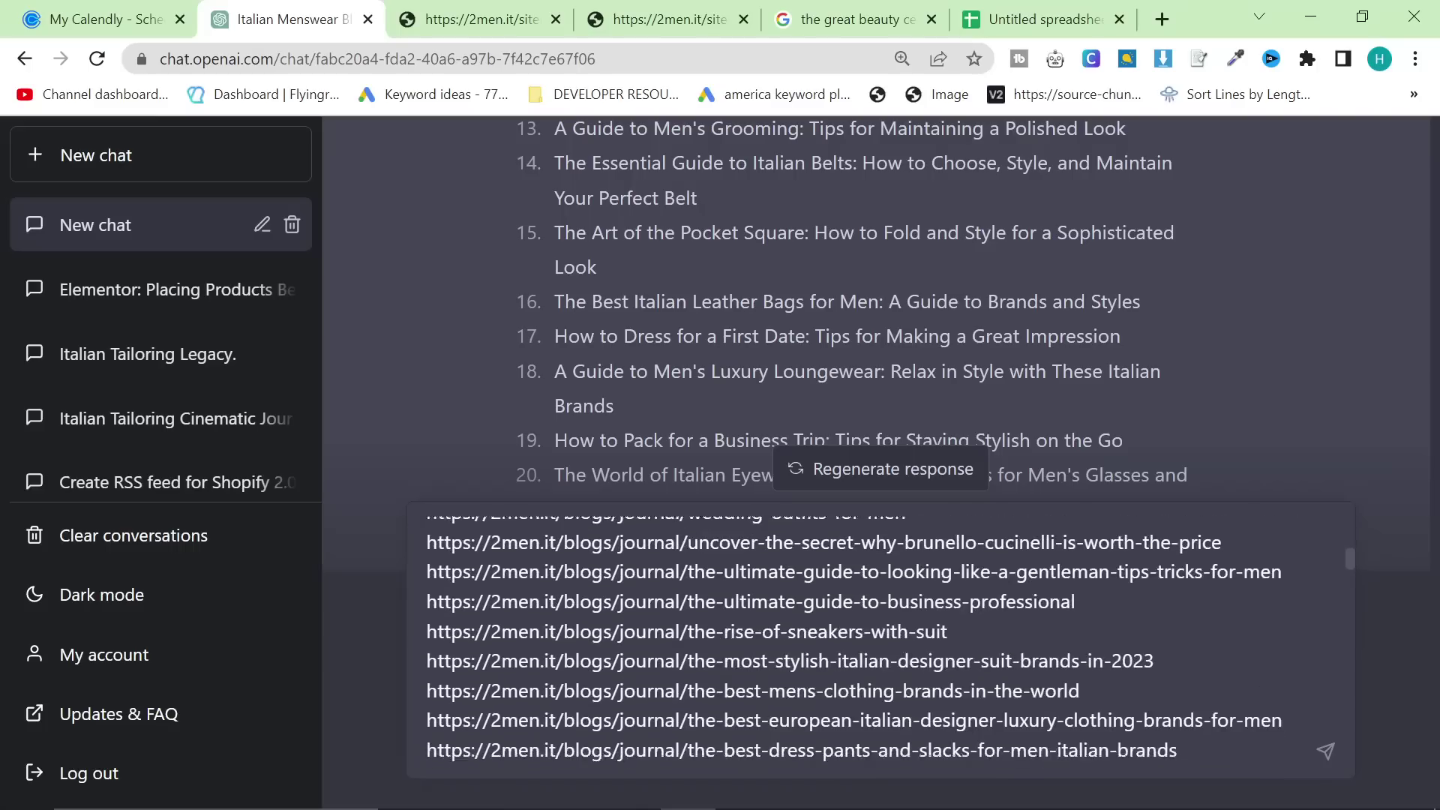
pyautogui.scroll(10, 863, 638)
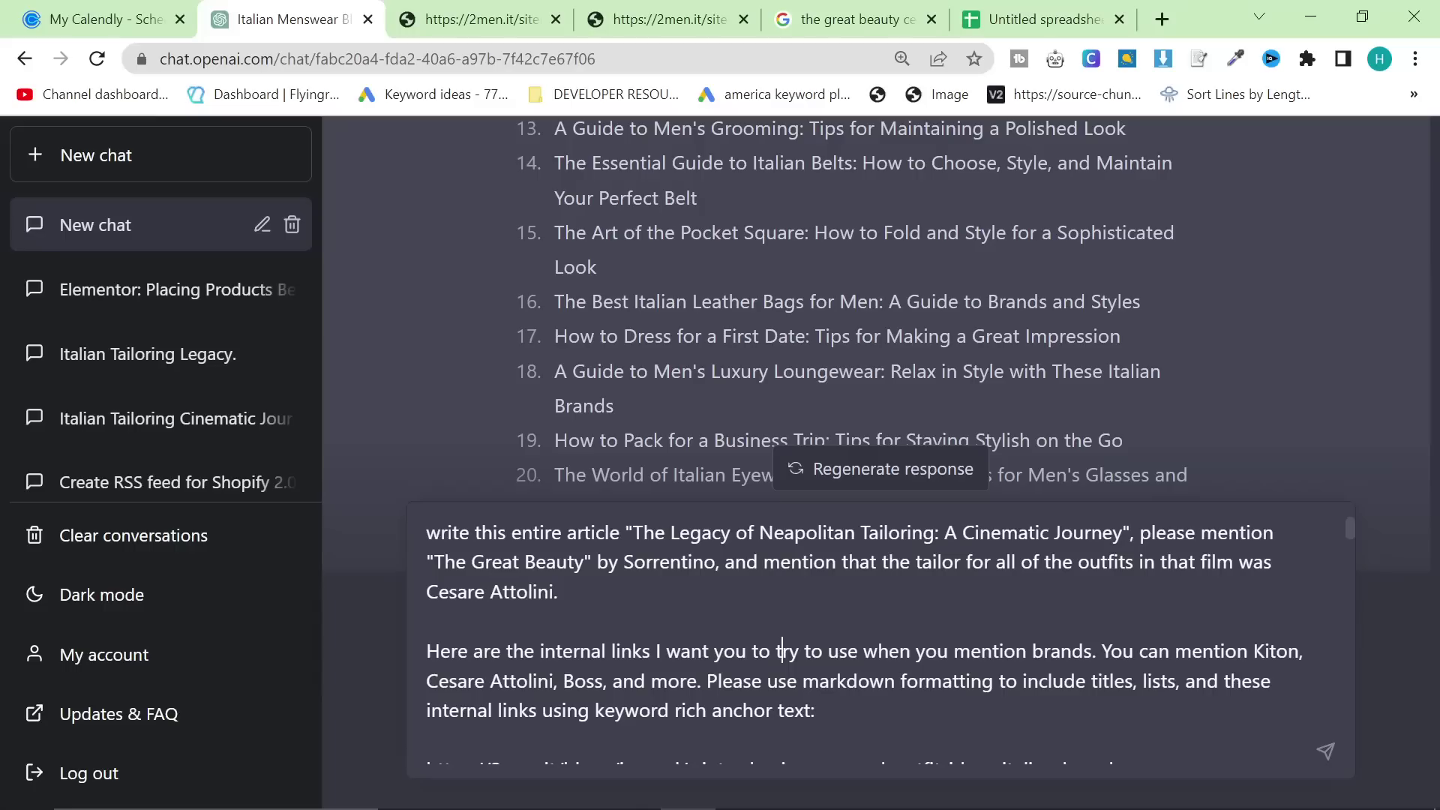
pyautogui.scroll(-2, 877, 638)
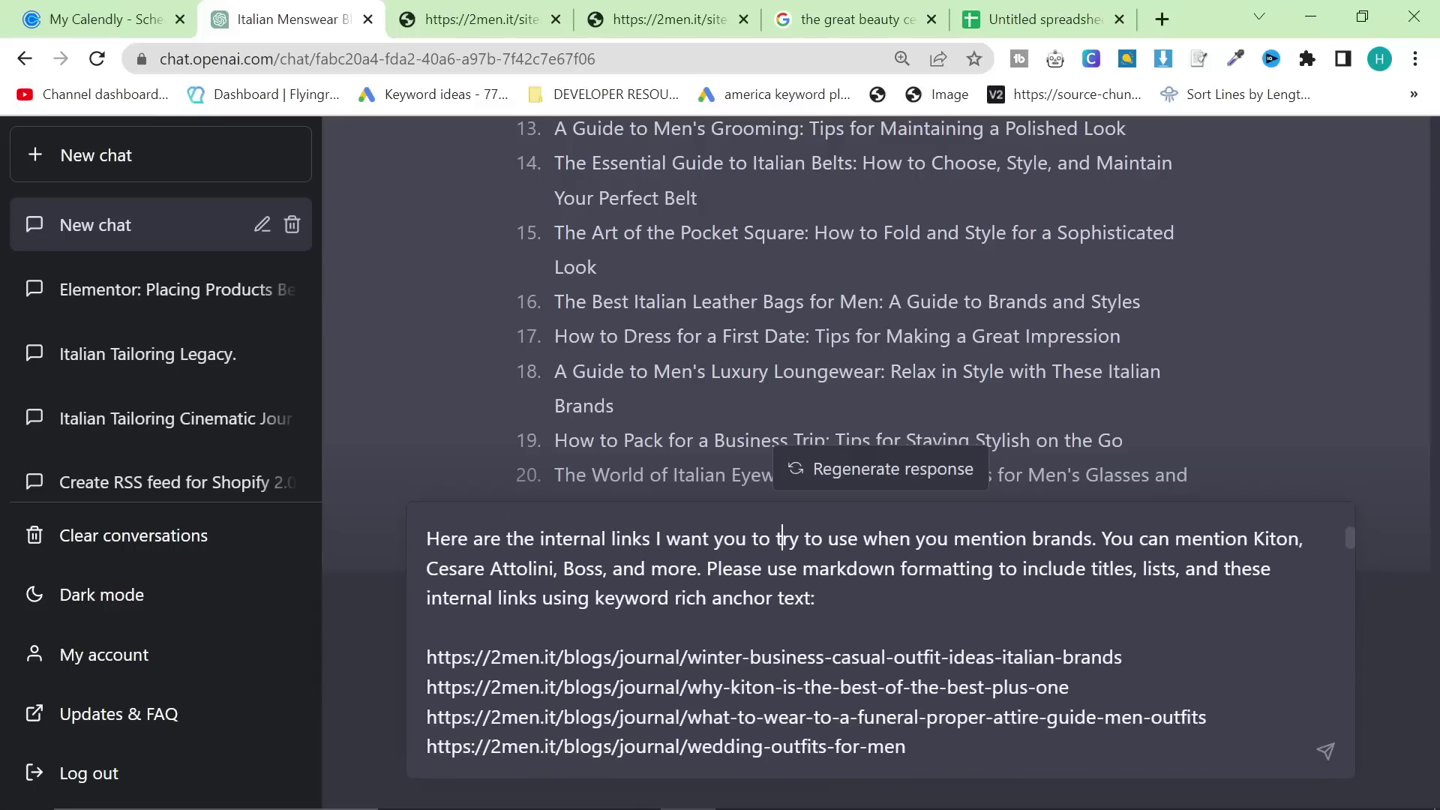
pyautogui.scroll(2, 878, 638)
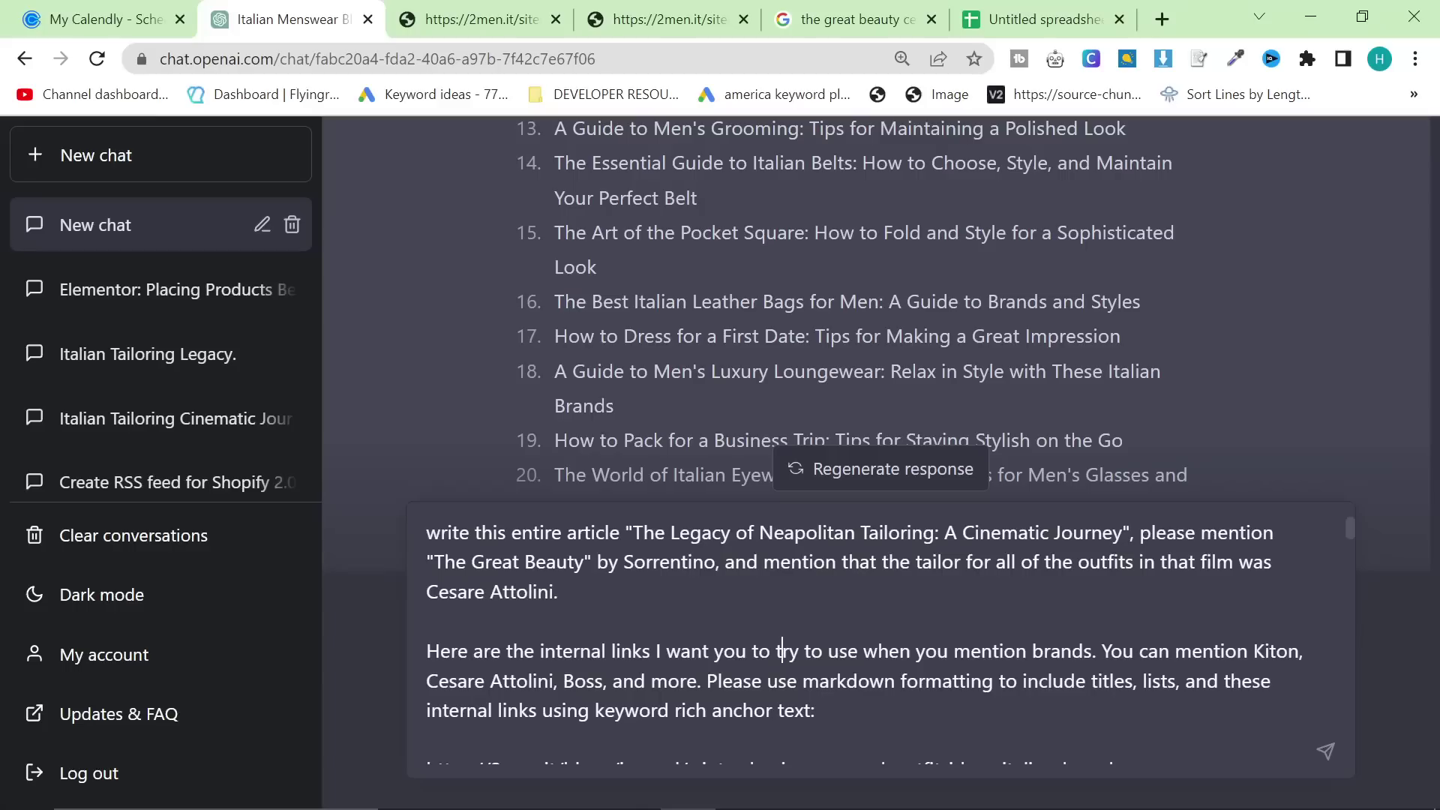
pyautogui.scroll(-2, 890, 642)
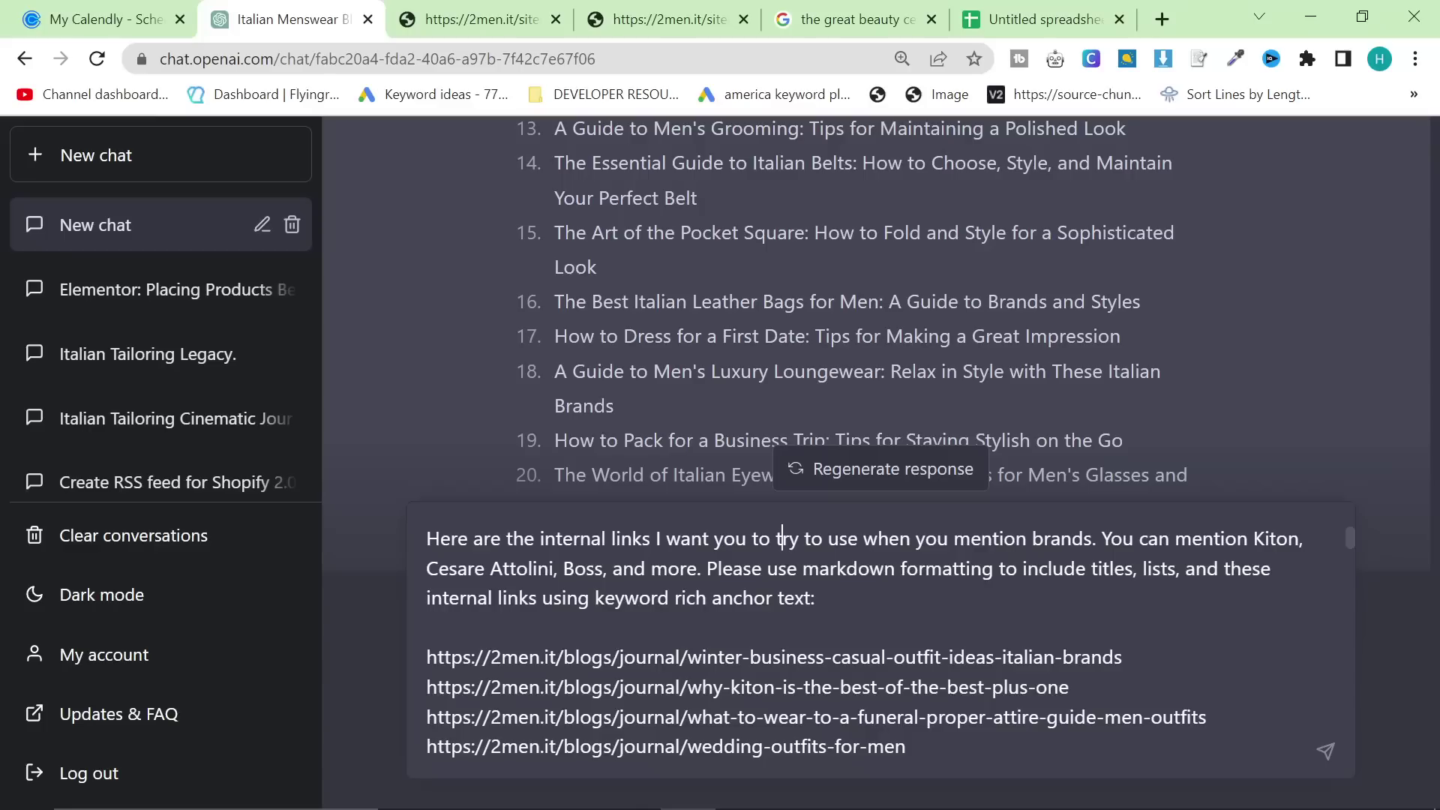
pyautogui.scroll(2, 863, 645)
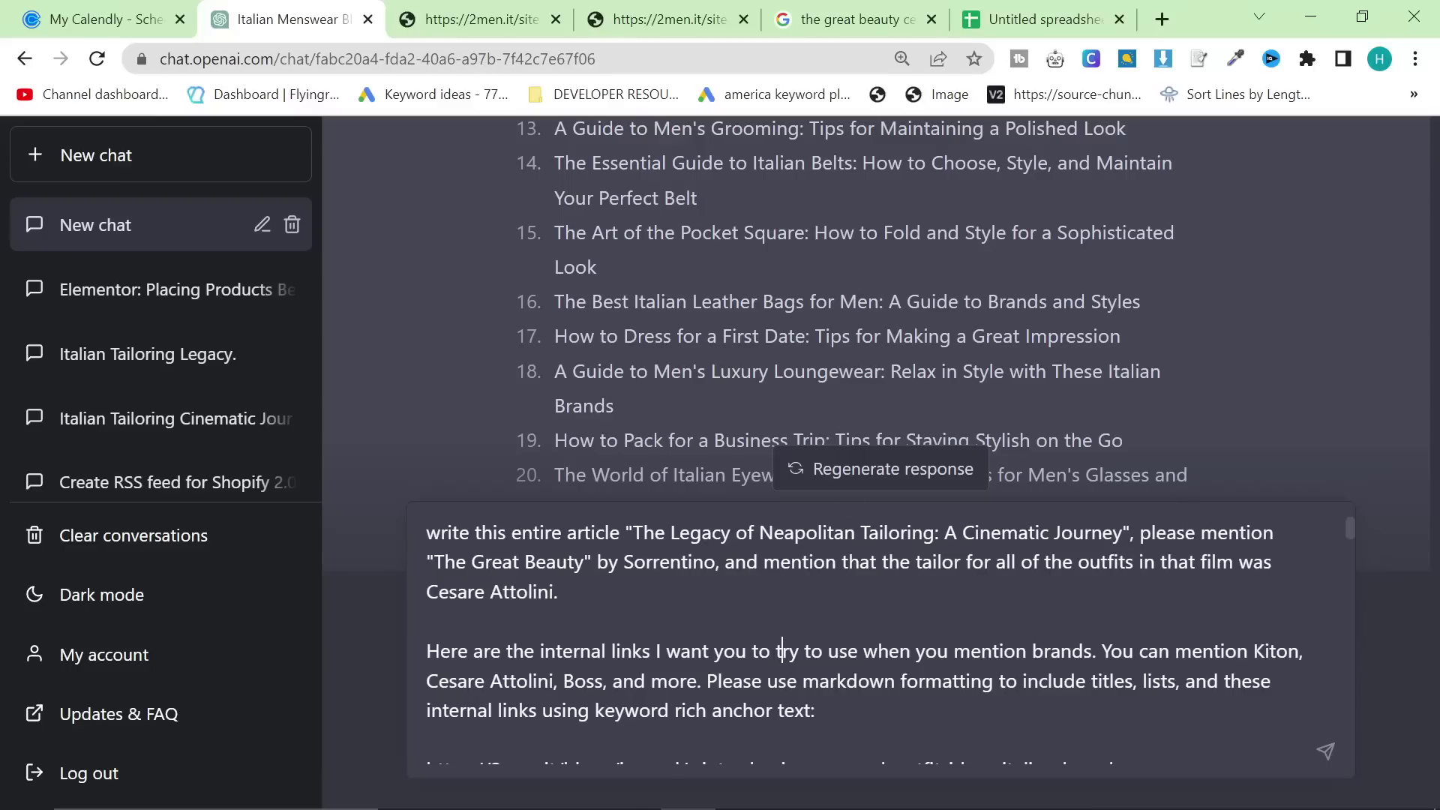
pyautogui.scroll(-2, 863, 642)
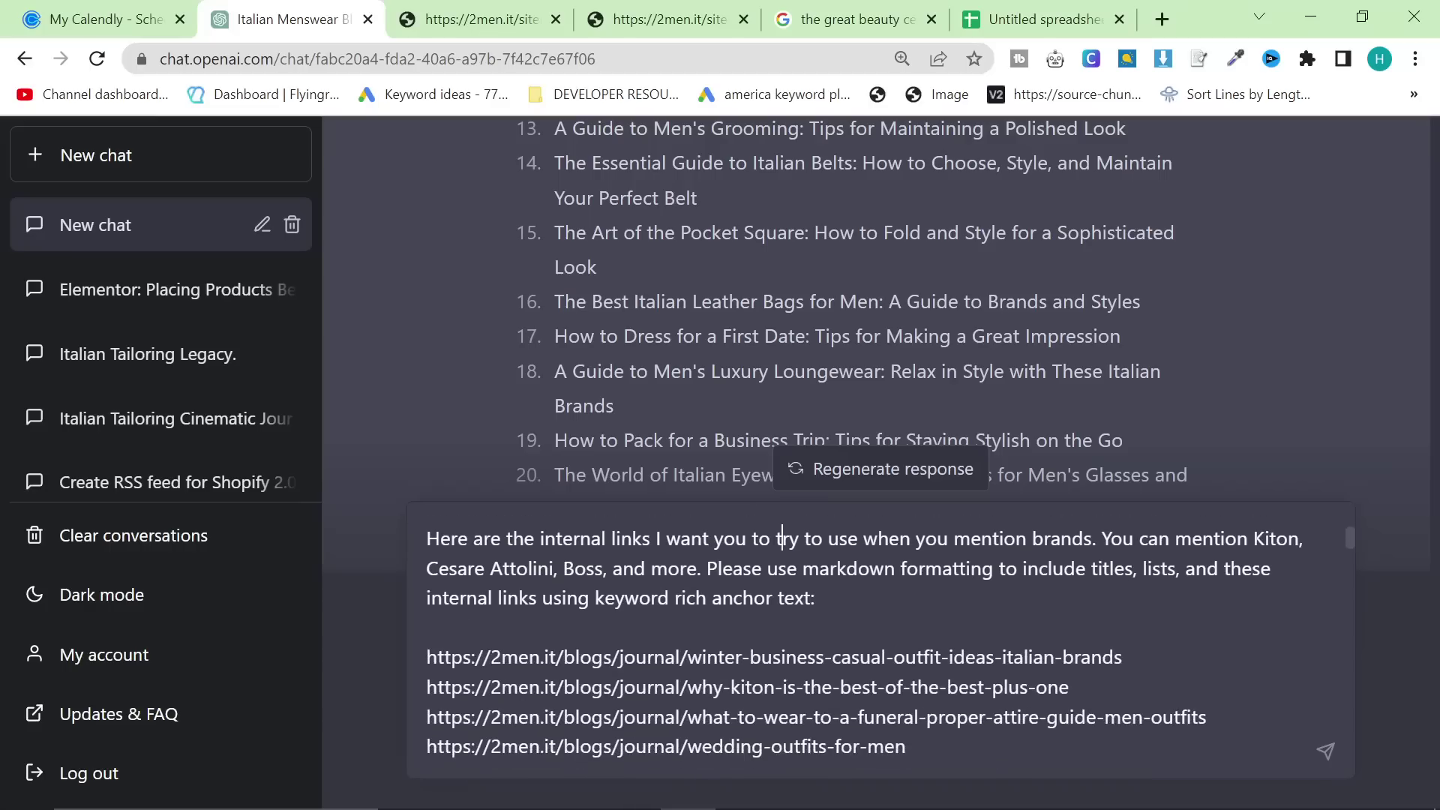
pyautogui.click(884, 569)
pyautogui.scroll(-10, 862, 642)
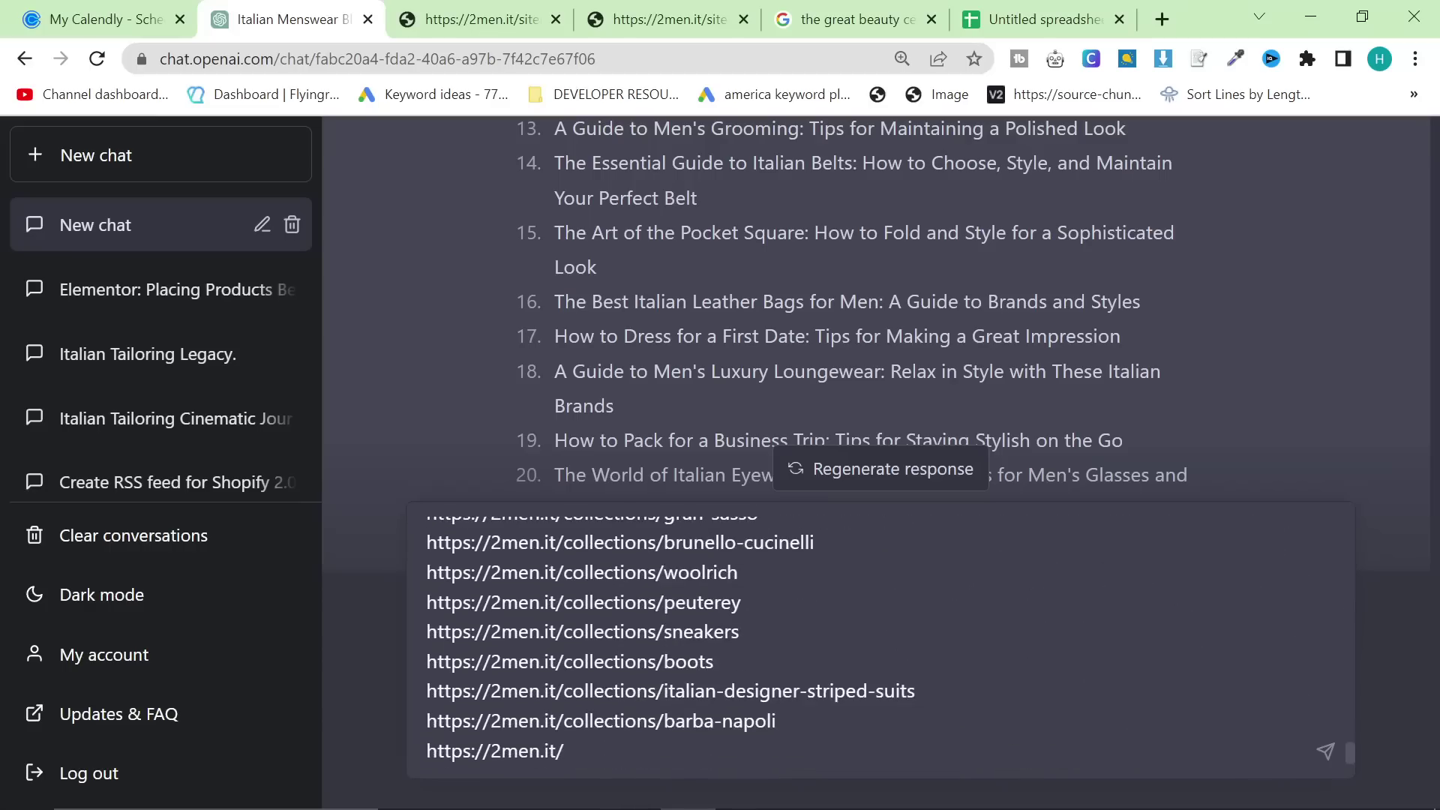
# - Submit the Neapolitan tailoring article request to GPT-4
pyautogui.press('Return')
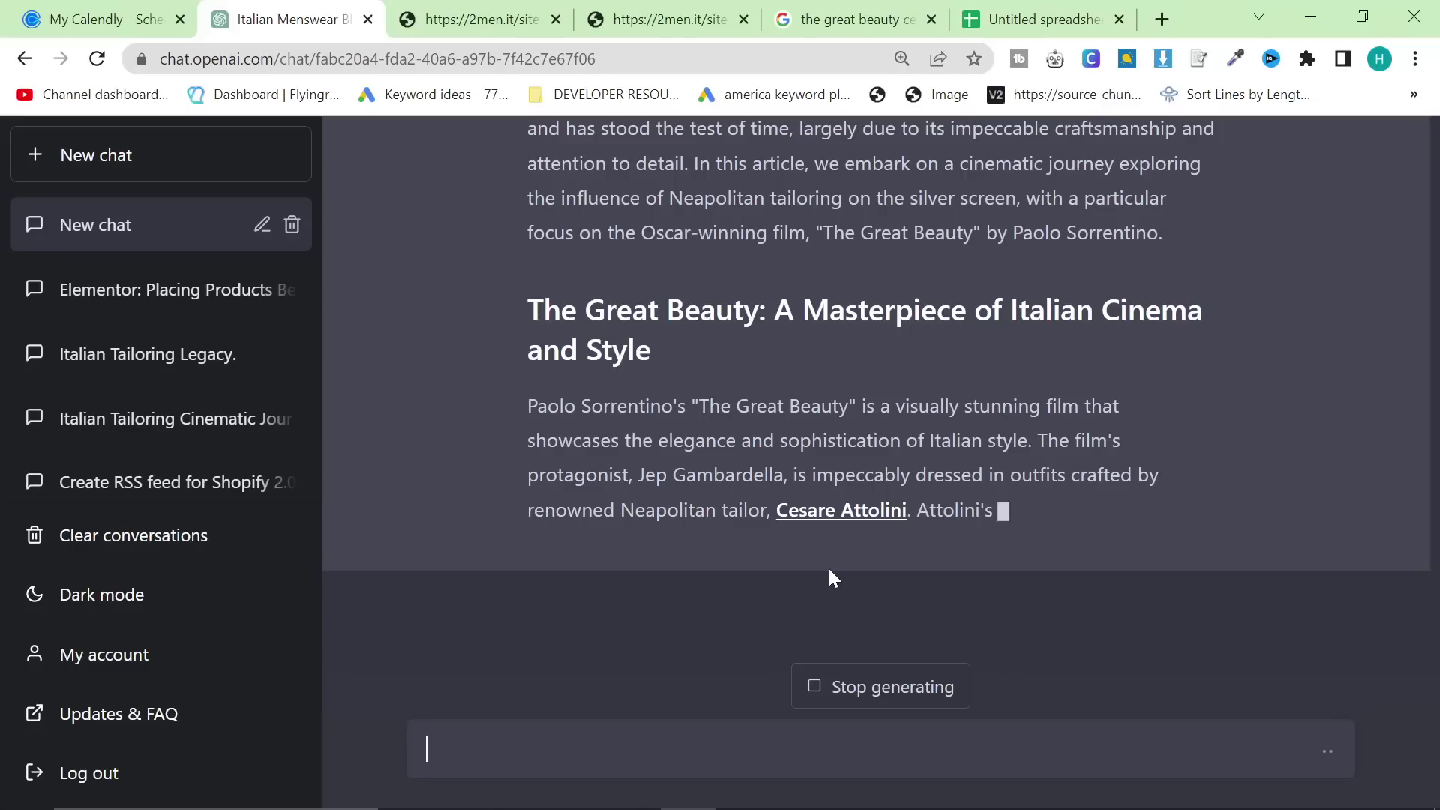
# - Verify the article's Cesare Attolini link opens the 2men.it Cesare Attolini collection, accepting its cookie notice
pyautogui.keyDown('ctrl'); pyautogui.click(848, 516); pyautogui.keyUp('ctrl')
pyautogui.hotkey('ctrl', 'Tab')
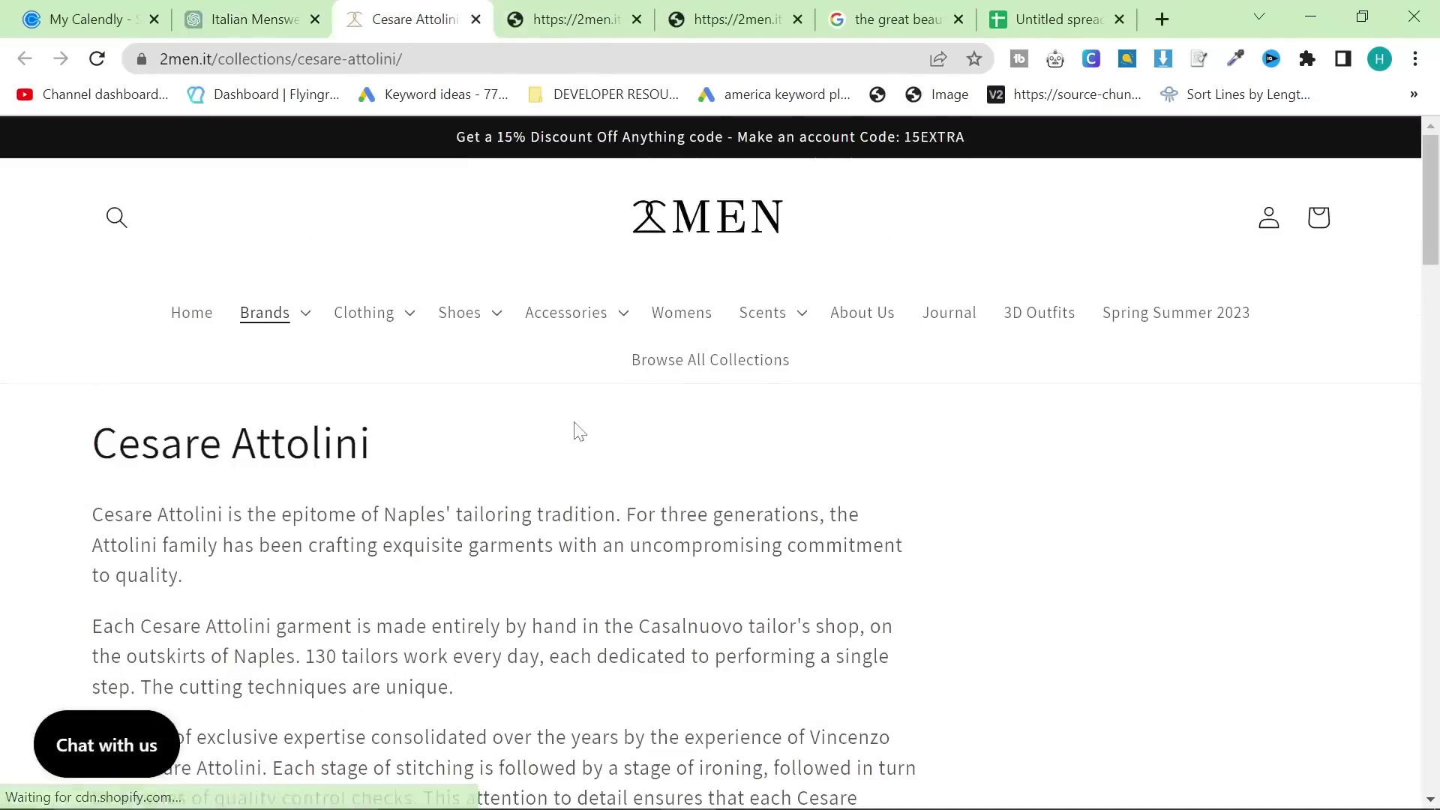
pyautogui.scroll(-7, 580, 433)
pyautogui.click(947, 733)
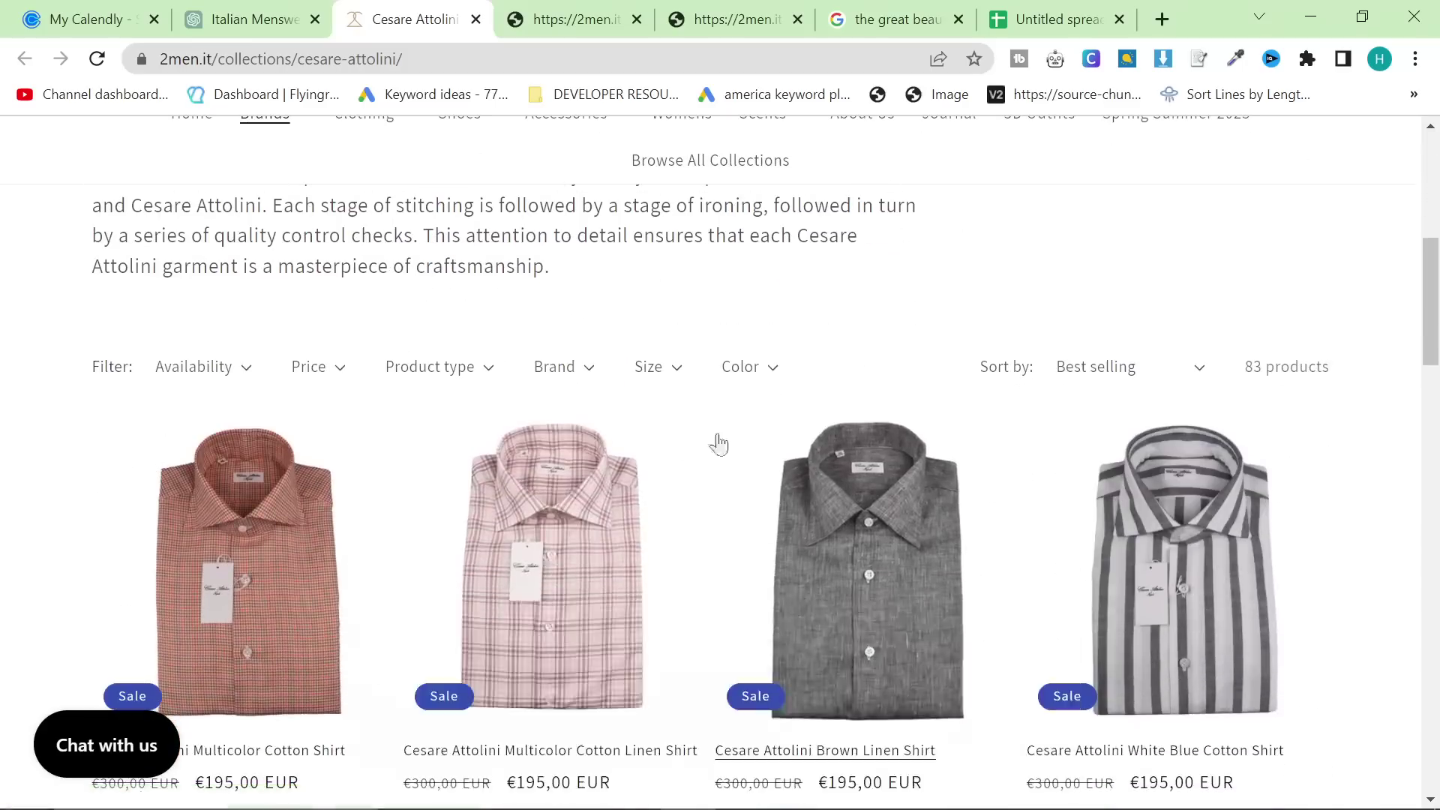
pyautogui.hotkey('ctrl', 'shift', 'Tab')
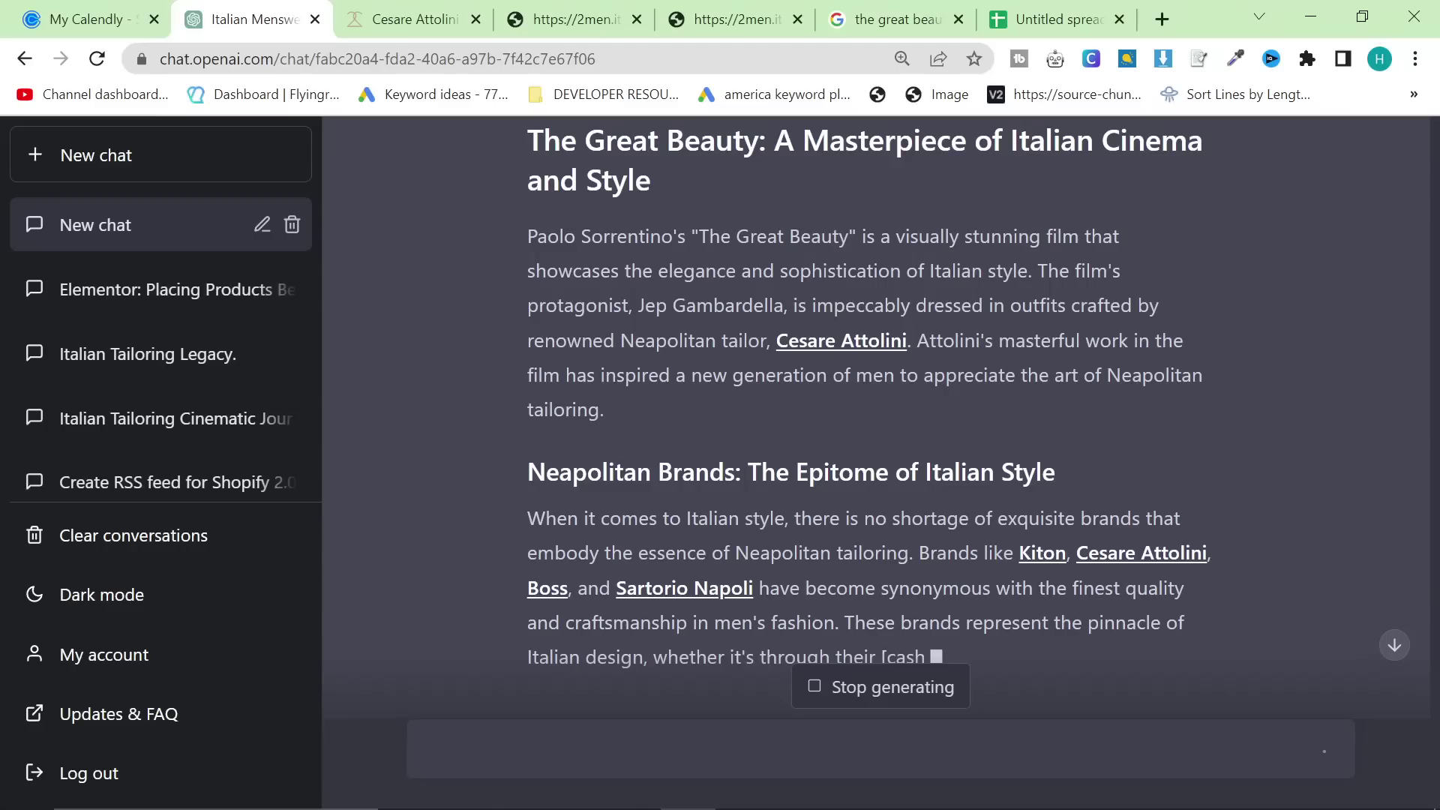
# - Read through the streaming article, highlighting the opening of the Neapolitan Brands paragraph
pyautogui.moveTo(528, 518); pyautogui.dragTo(752, 588)
pyautogui.scroll(5, 751, 588)
pyautogui.scroll(-5, 375, 578)
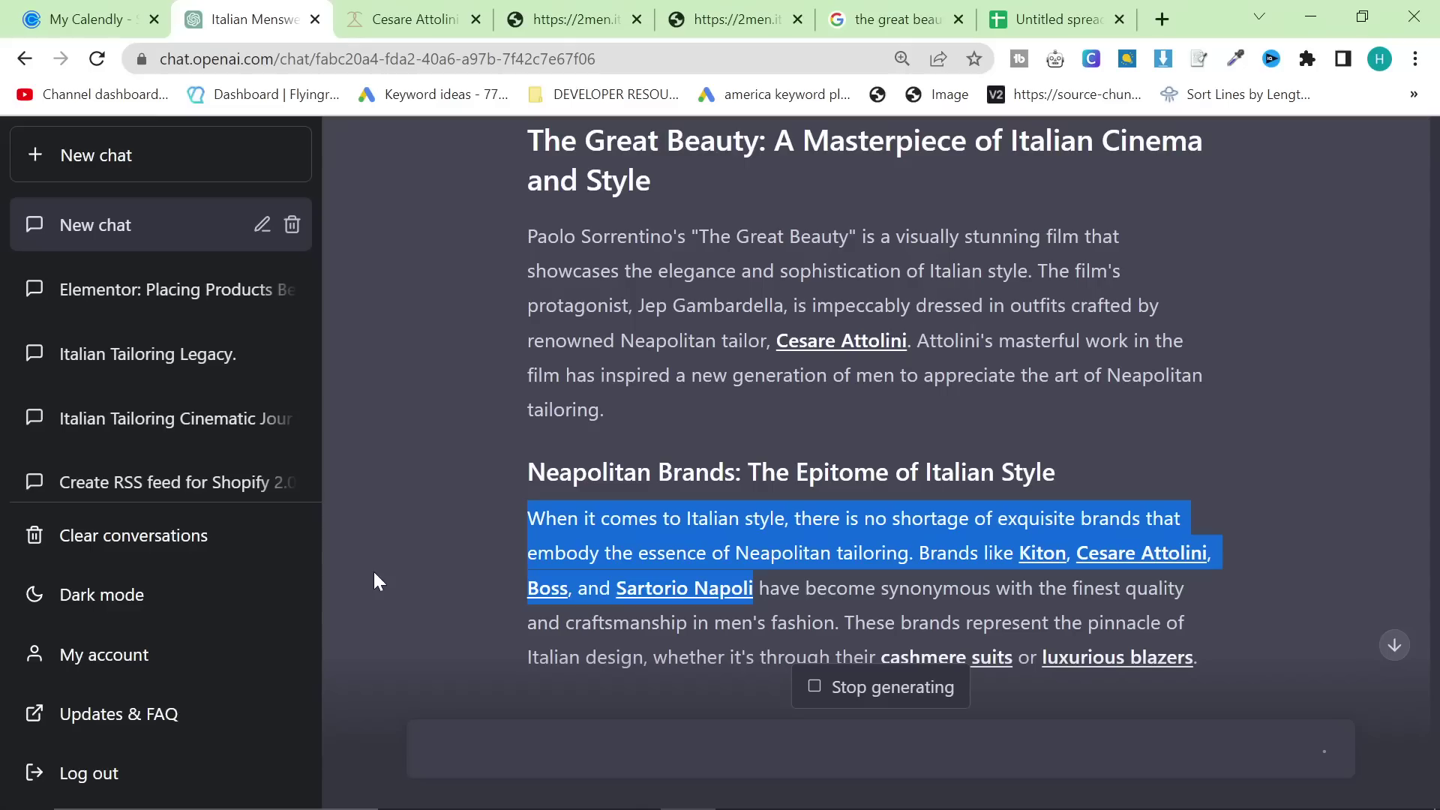
pyautogui.scroll(18, 856, 504)
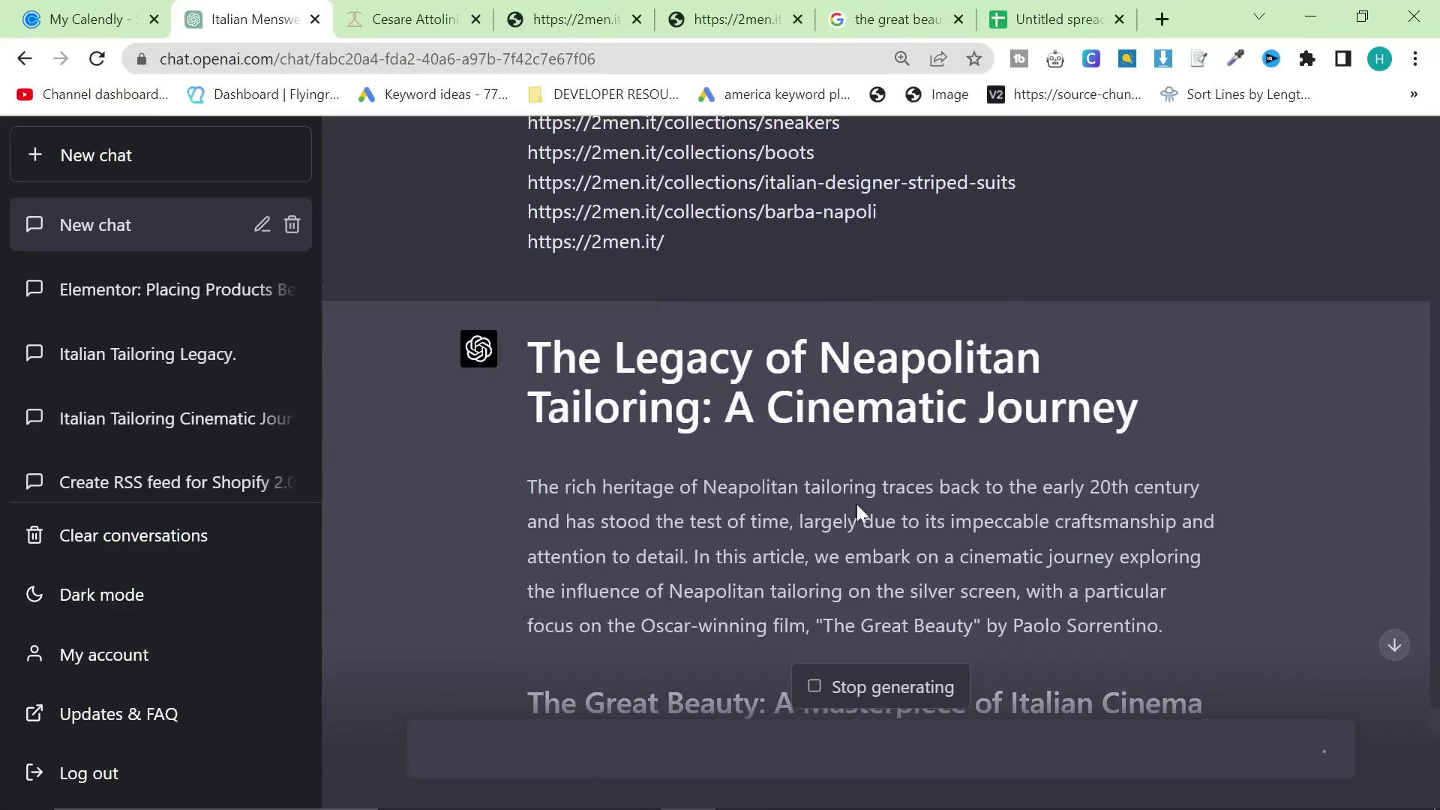
pyautogui.scroll(15, 808, 559)
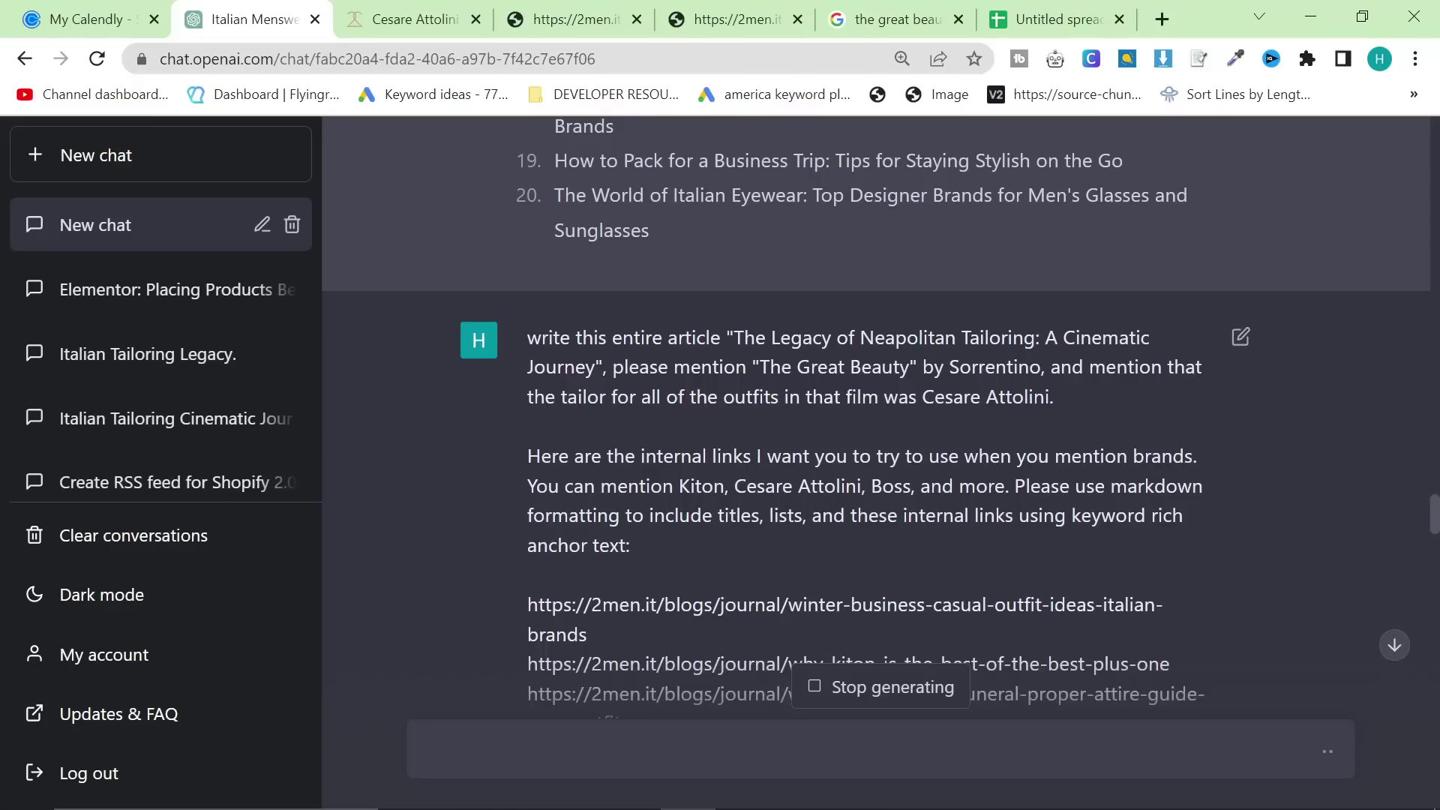
pyautogui.scroll(-20, 876, 413)
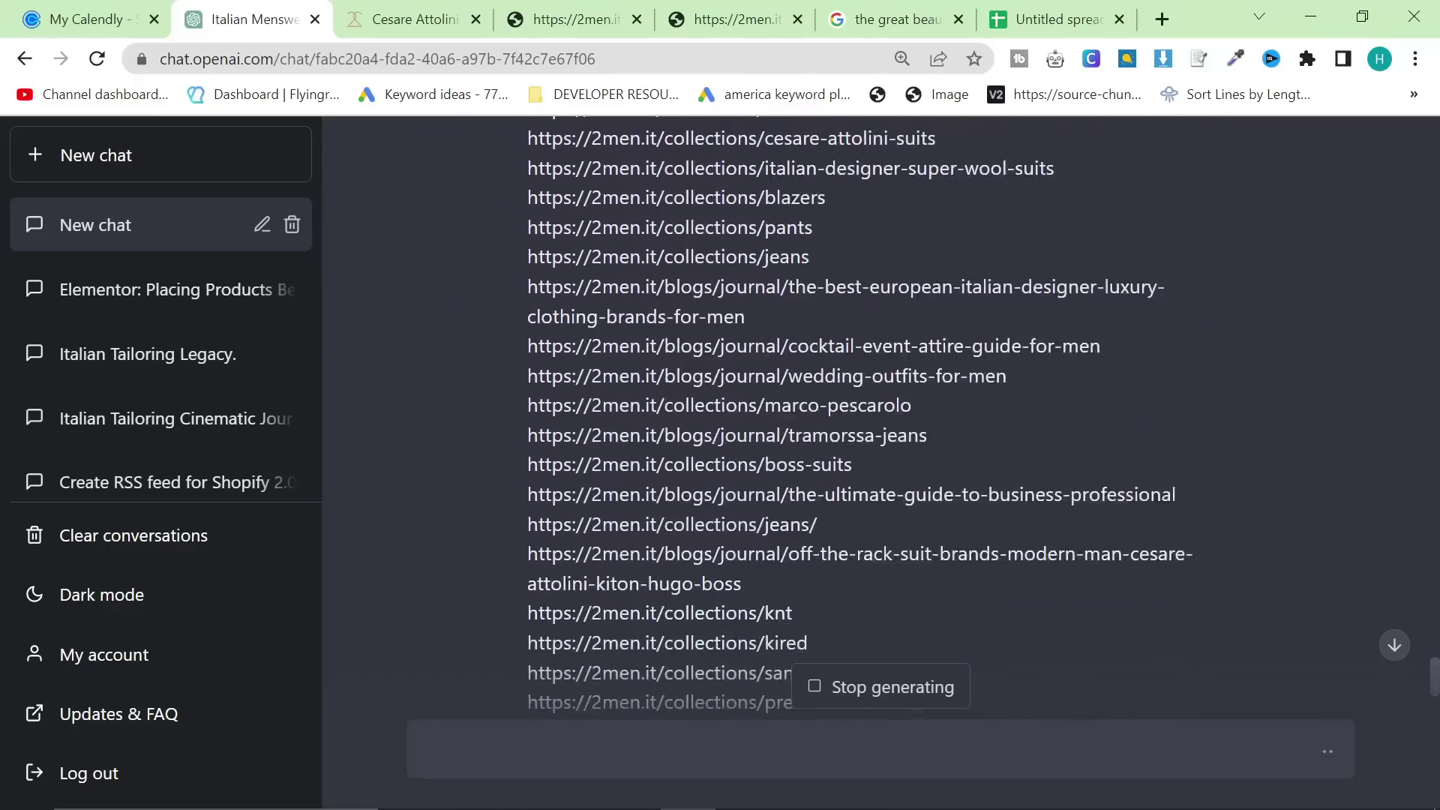
pyautogui.scroll(-10, 767, 471)
pyautogui.moveTo(773, 481); pyautogui.dragTo(784, 489)
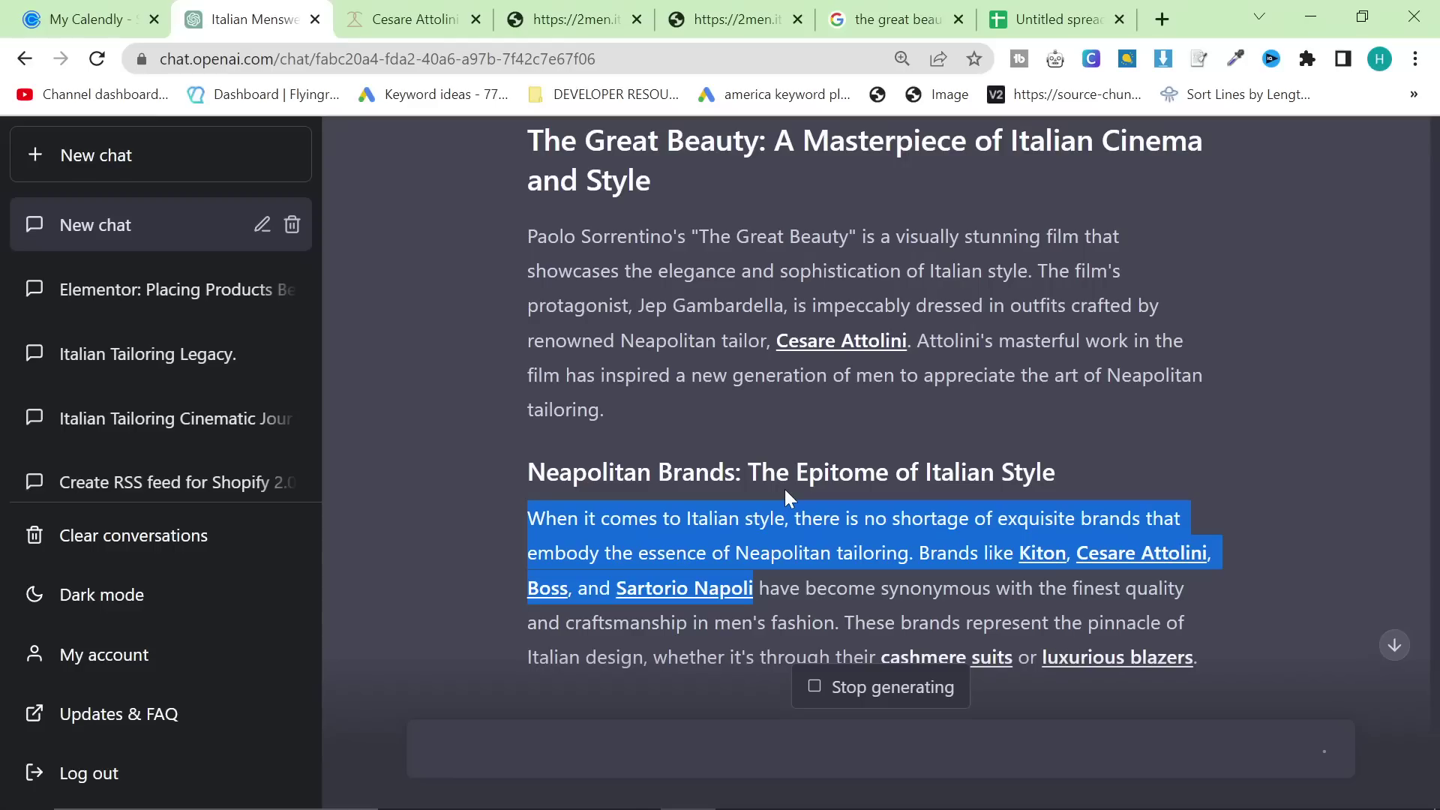
pyautogui.scroll(-5, 862, 538)
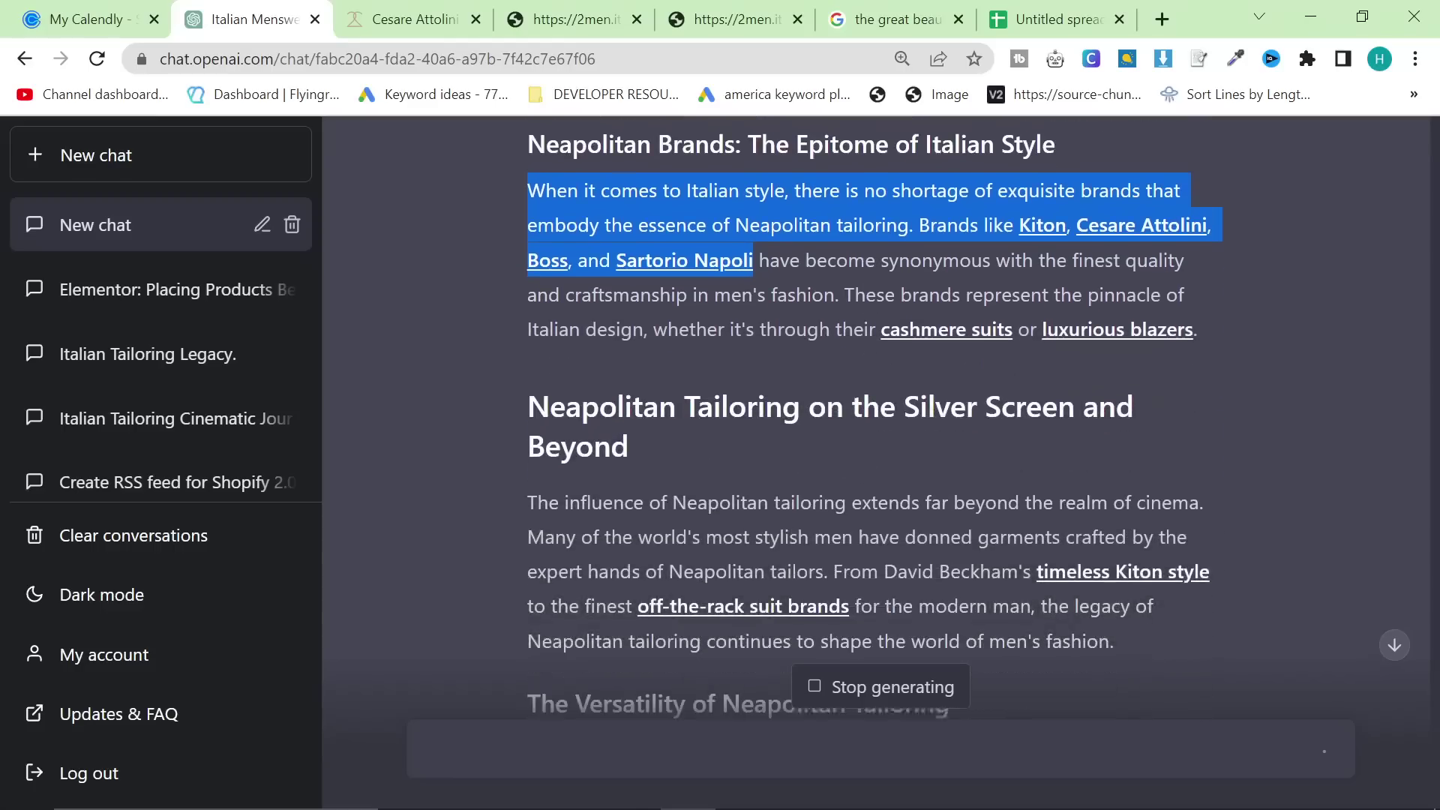
pyautogui.scroll(-1, 852, 537)
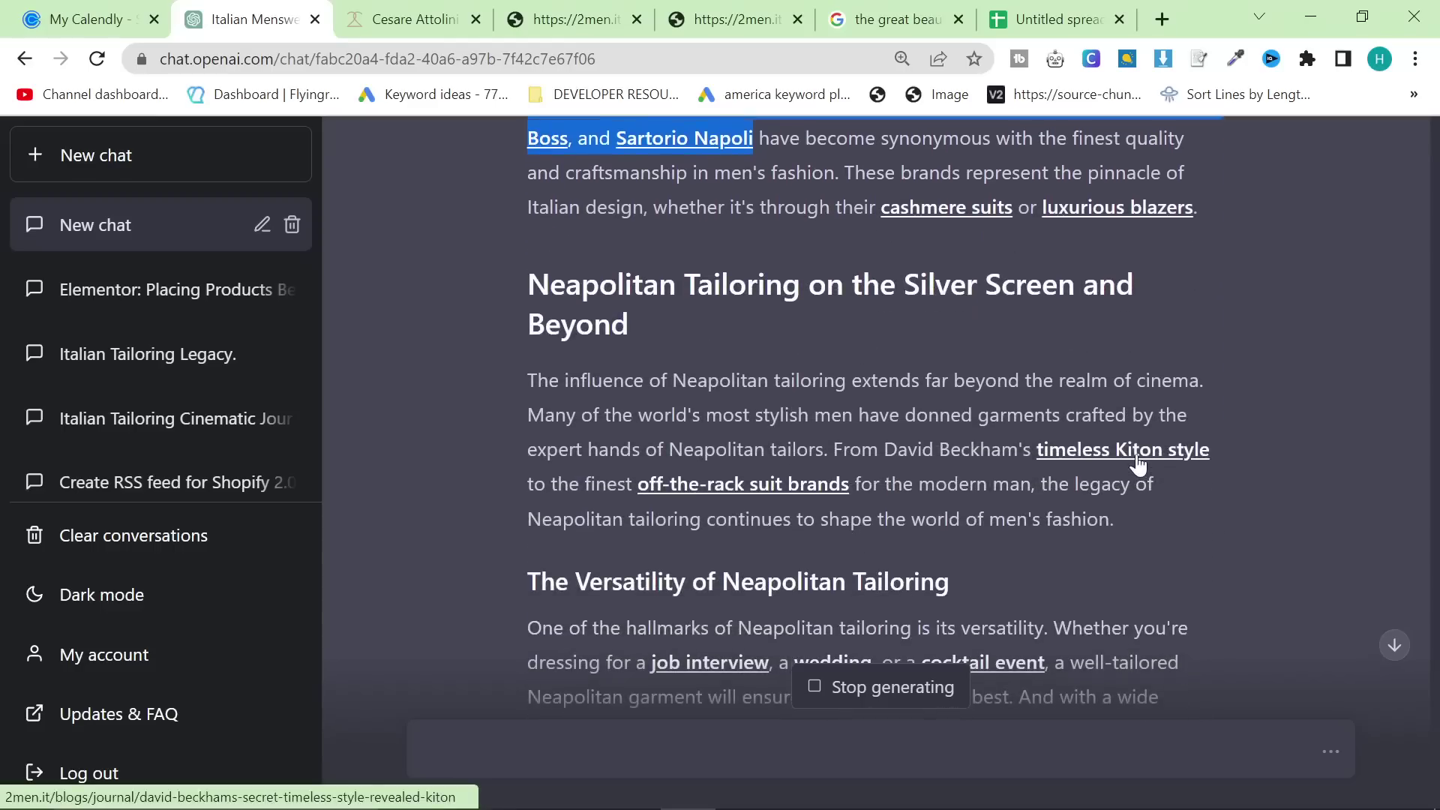
pyautogui.scroll(-3, 714, 504)
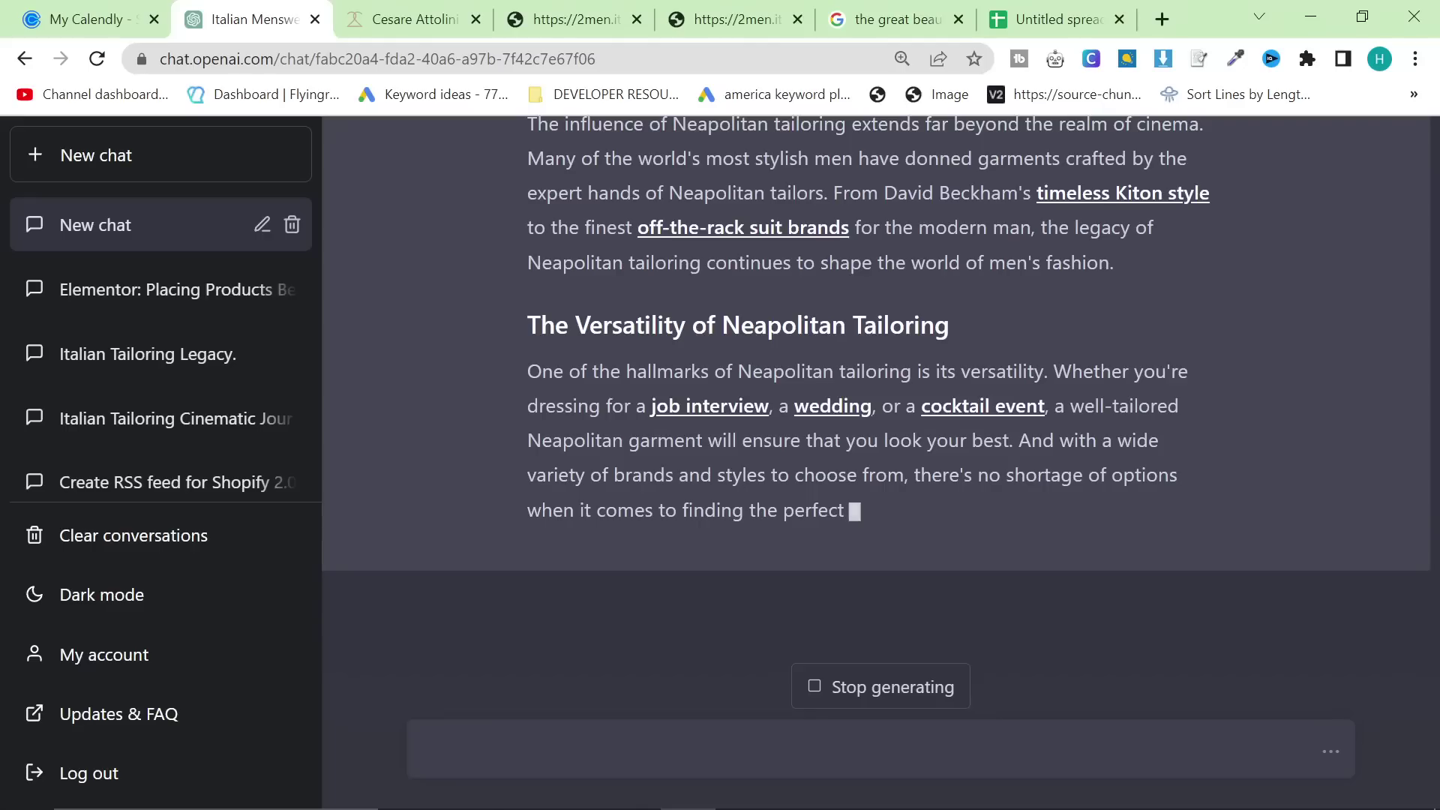
pyautogui.scroll(7, 943, 507)
pyautogui.scroll(1, 943, 507)
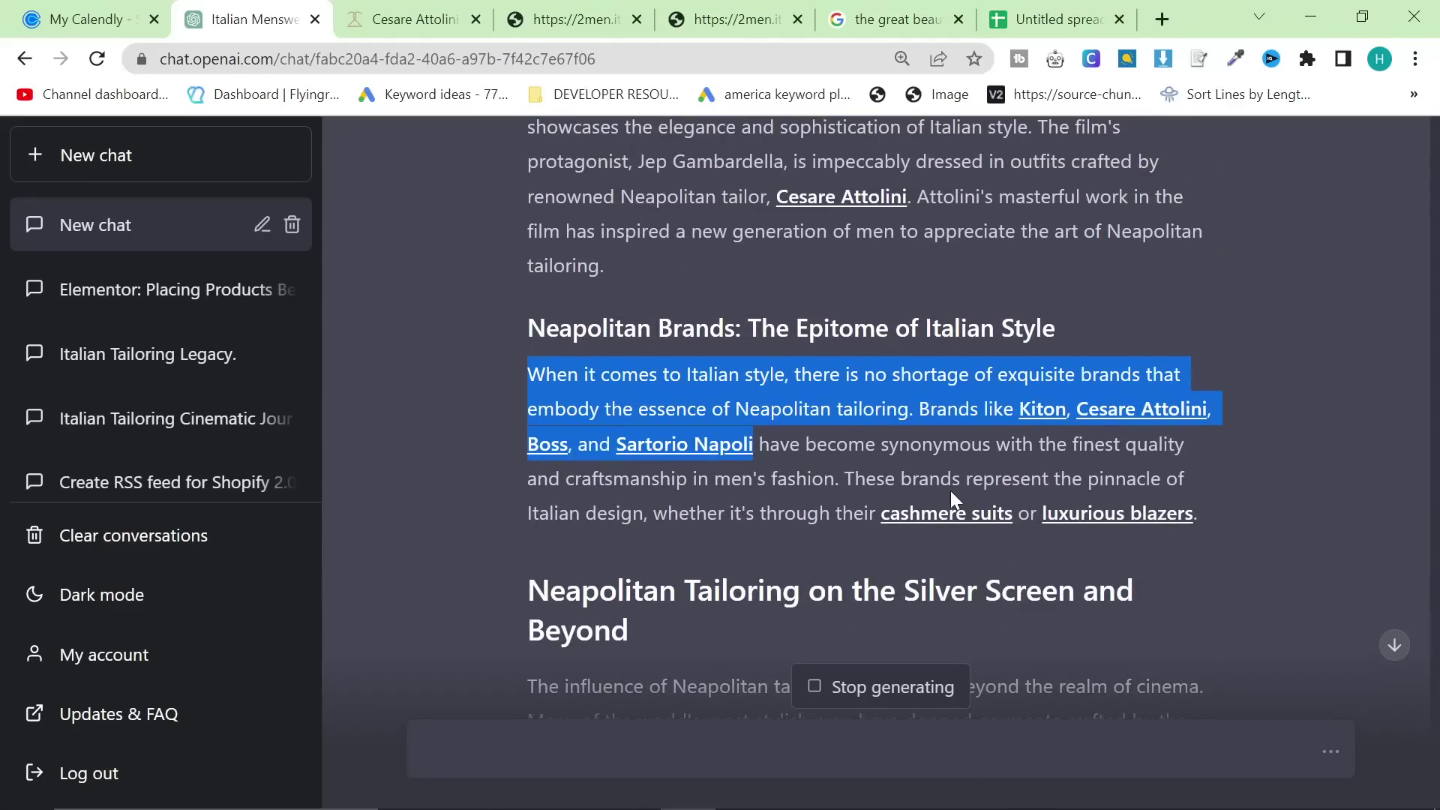
# - Follow the Silver Screen, Versatility and Future of Neapolitan Tailoring sections until generation stops mid-sentence
pyautogui.click(881, 428)
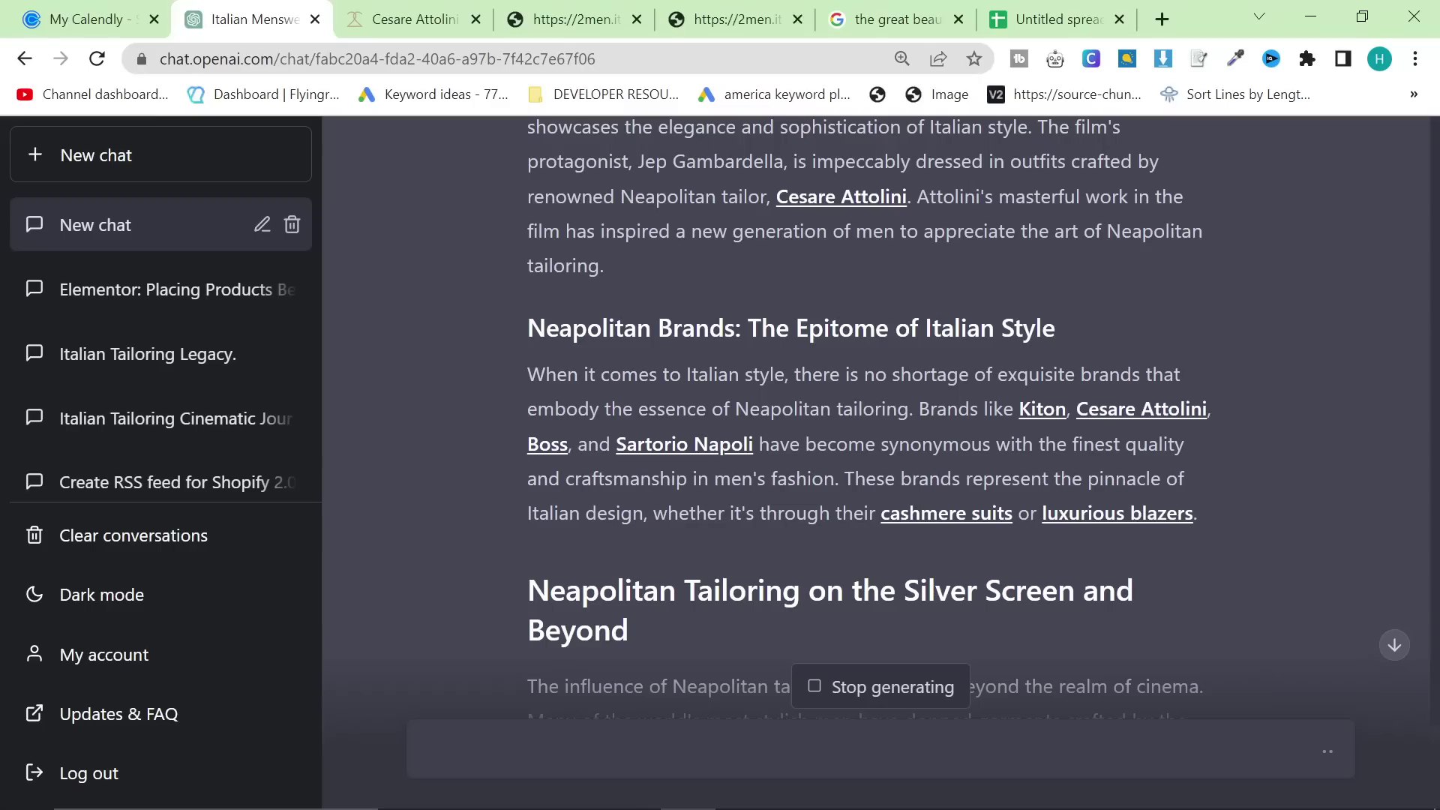
pyautogui.scroll(-11, 951, 535)
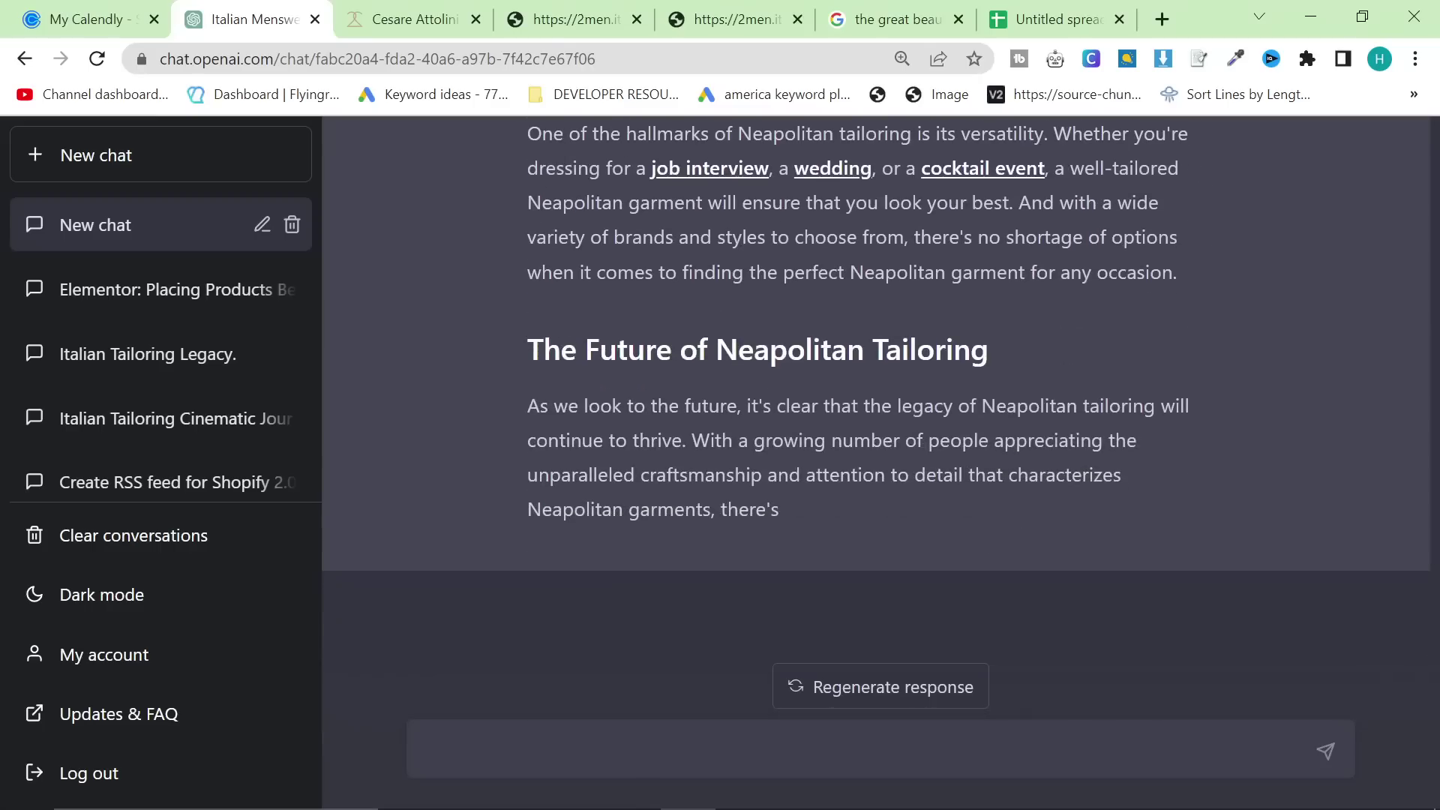
pyautogui.scroll(7, 952, 534)
pyautogui.scroll(7, 953, 529)
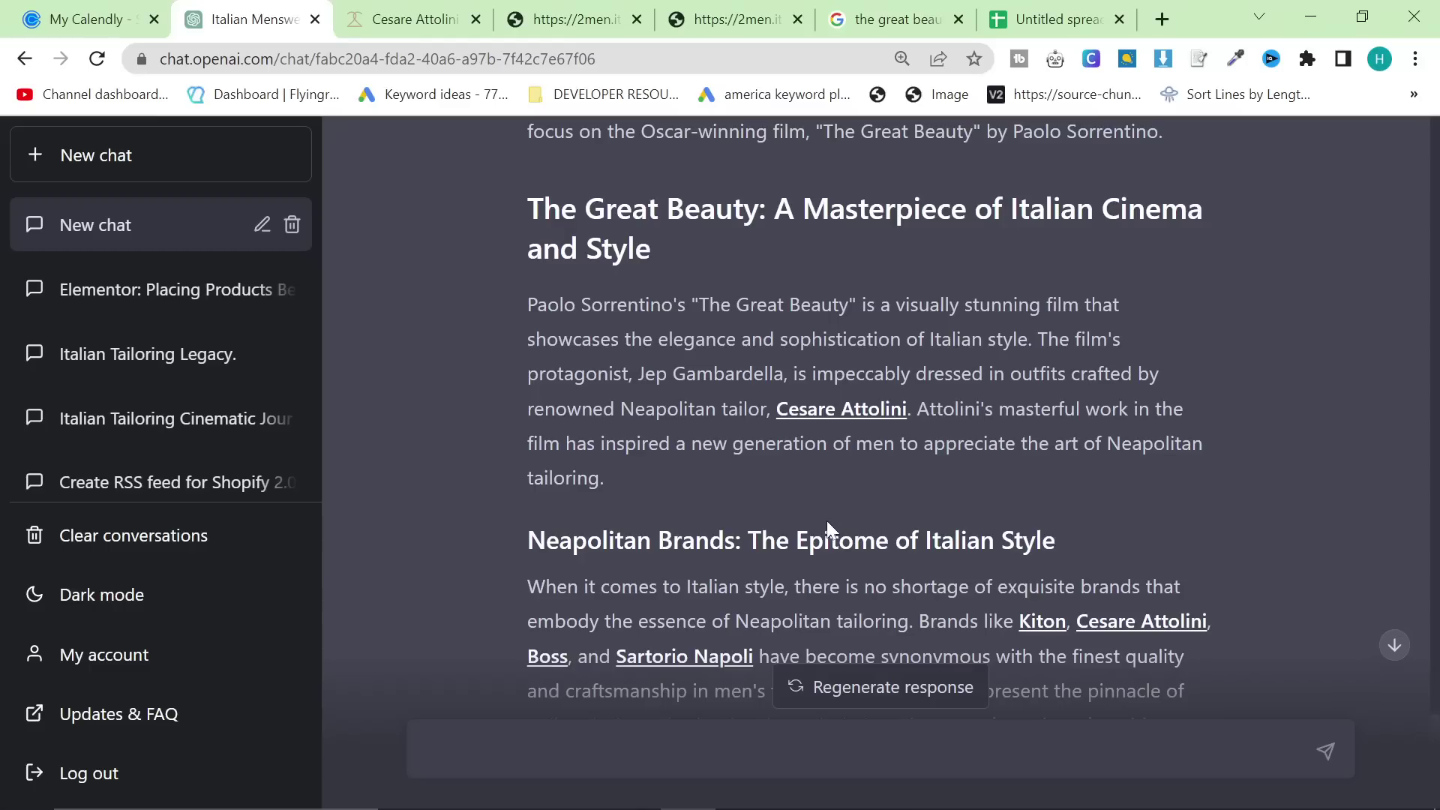
pyautogui.scroll(-5, 827, 518)
pyautogui.scroll(-3, 800, 506)
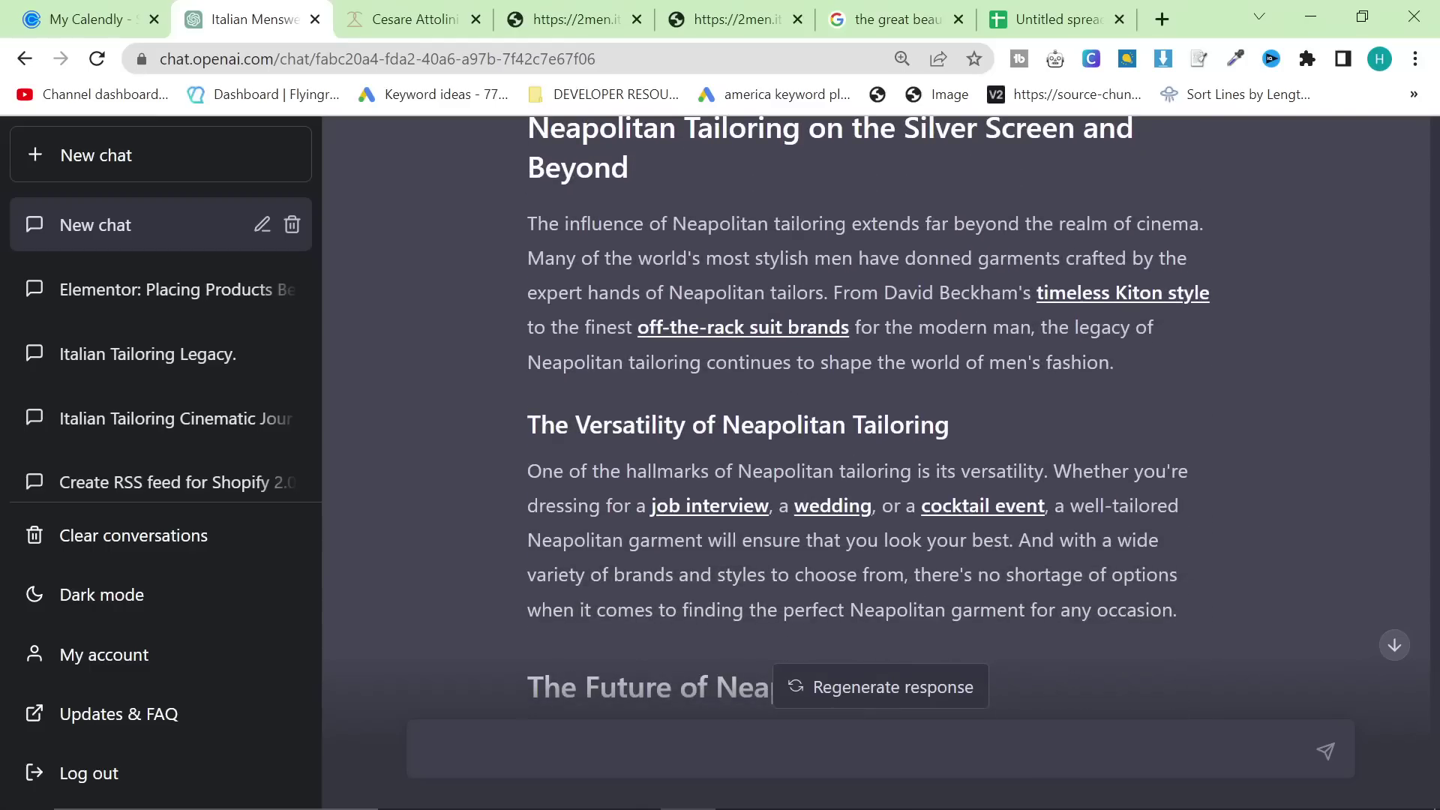
pyautogui.scroll(-2, 799, 489)
pyautogui.scroll(-3, 826, 524)
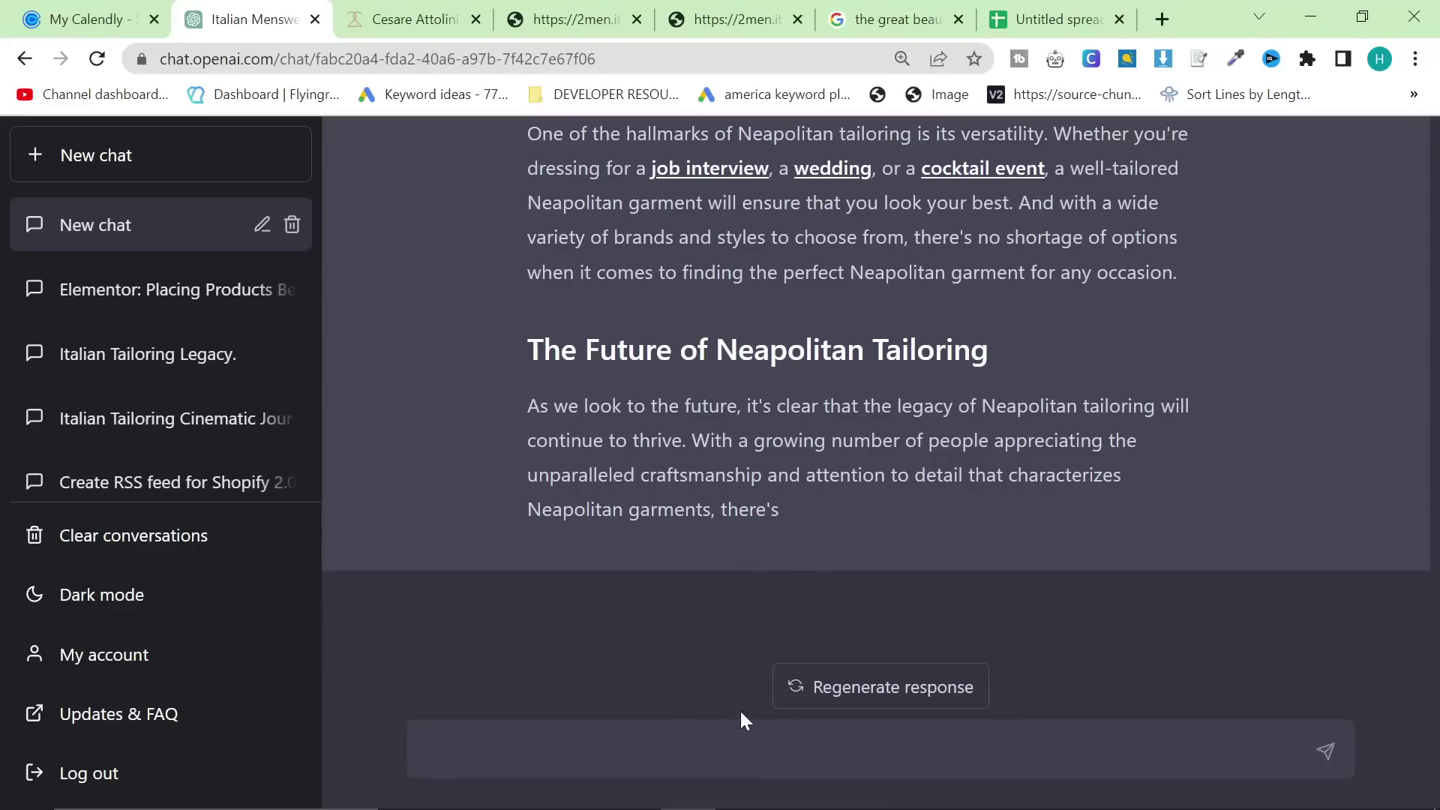
# - Ask GPT-4 to 'continue from exactly where you left off'
pyautogui.write('ue from exactly where you left off')
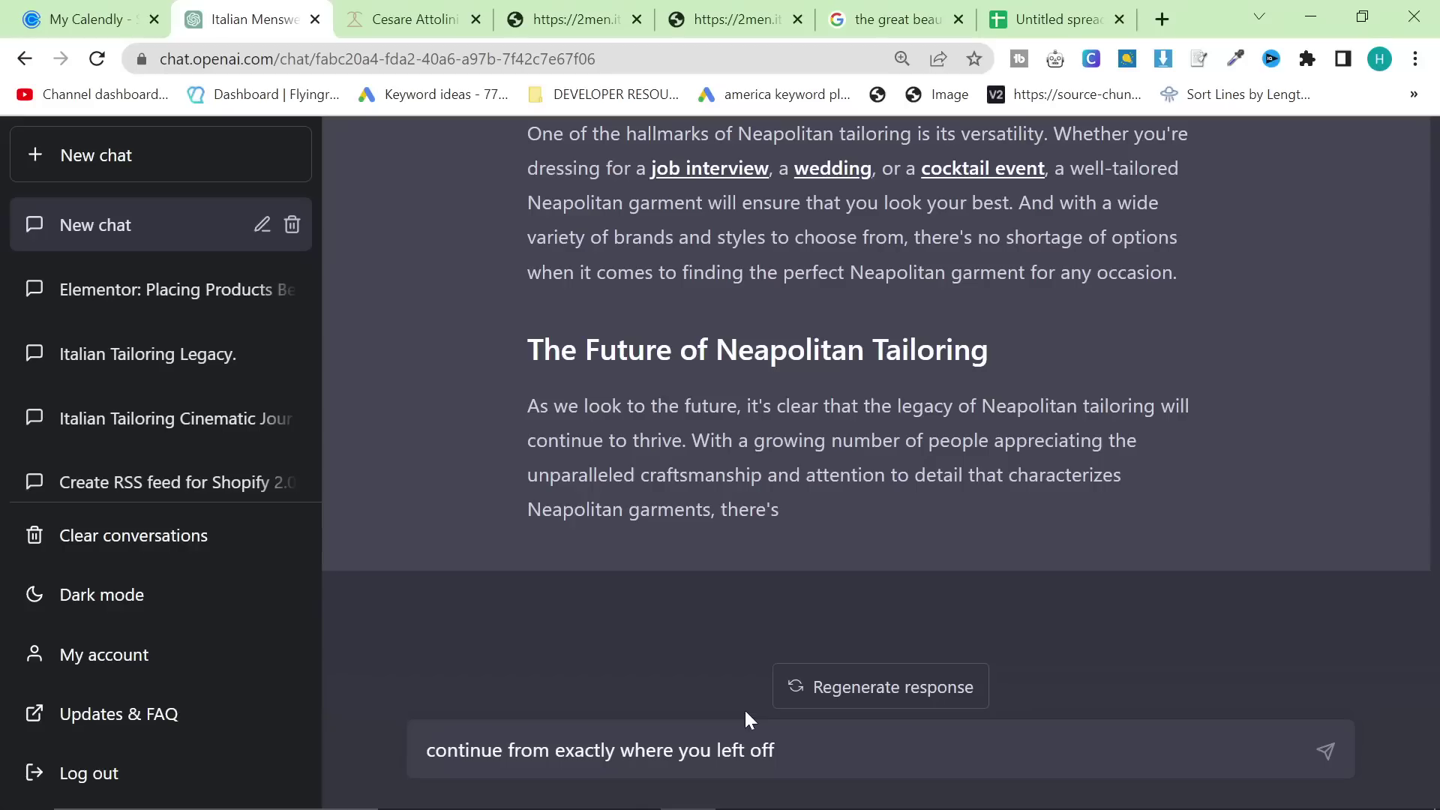
pyautogui.press('Return')
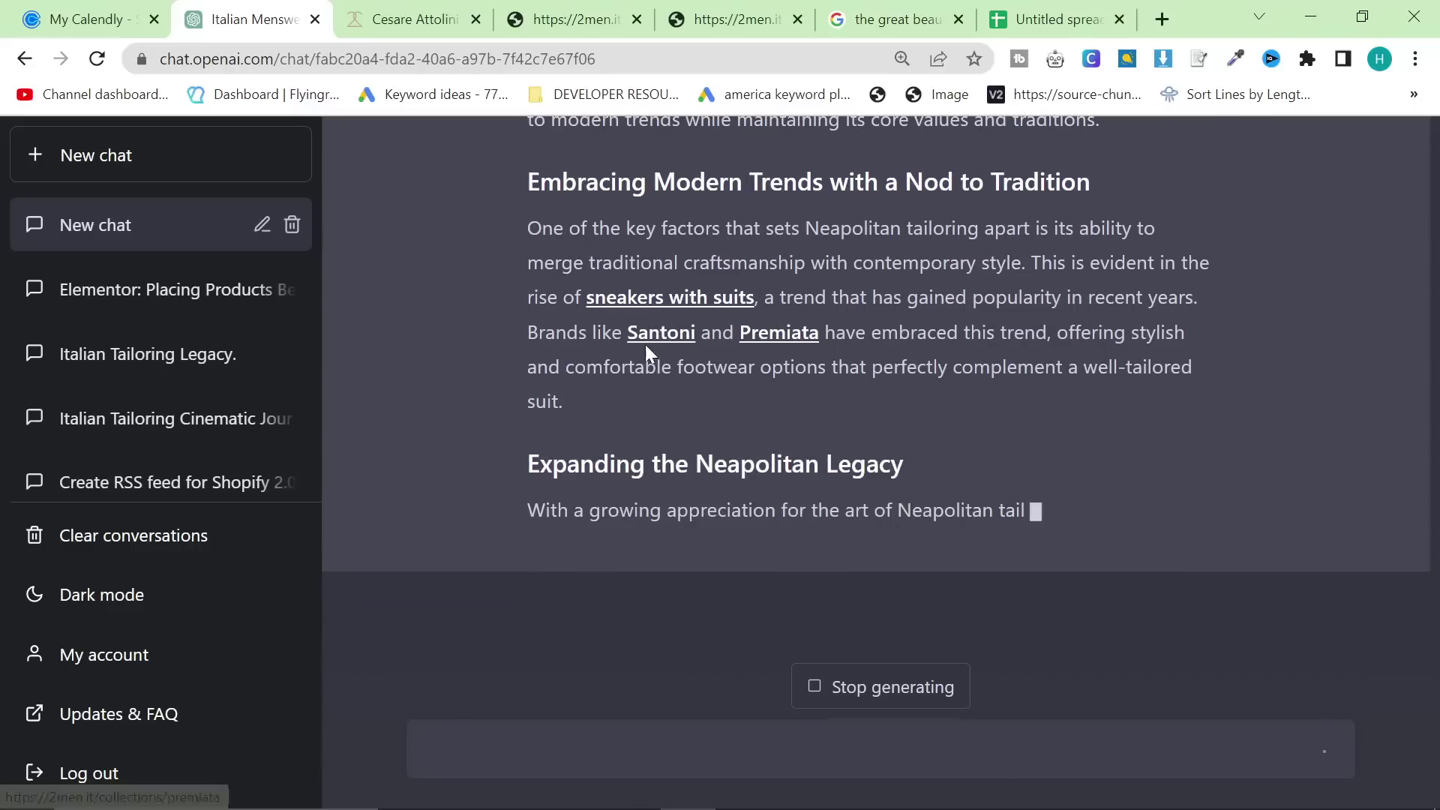
# - Check that the Santoni and Premiata links open their 2men.it collection pages, browsing each product list
pyautogui.click(646, 338)
pyautogui.click(225, 19)
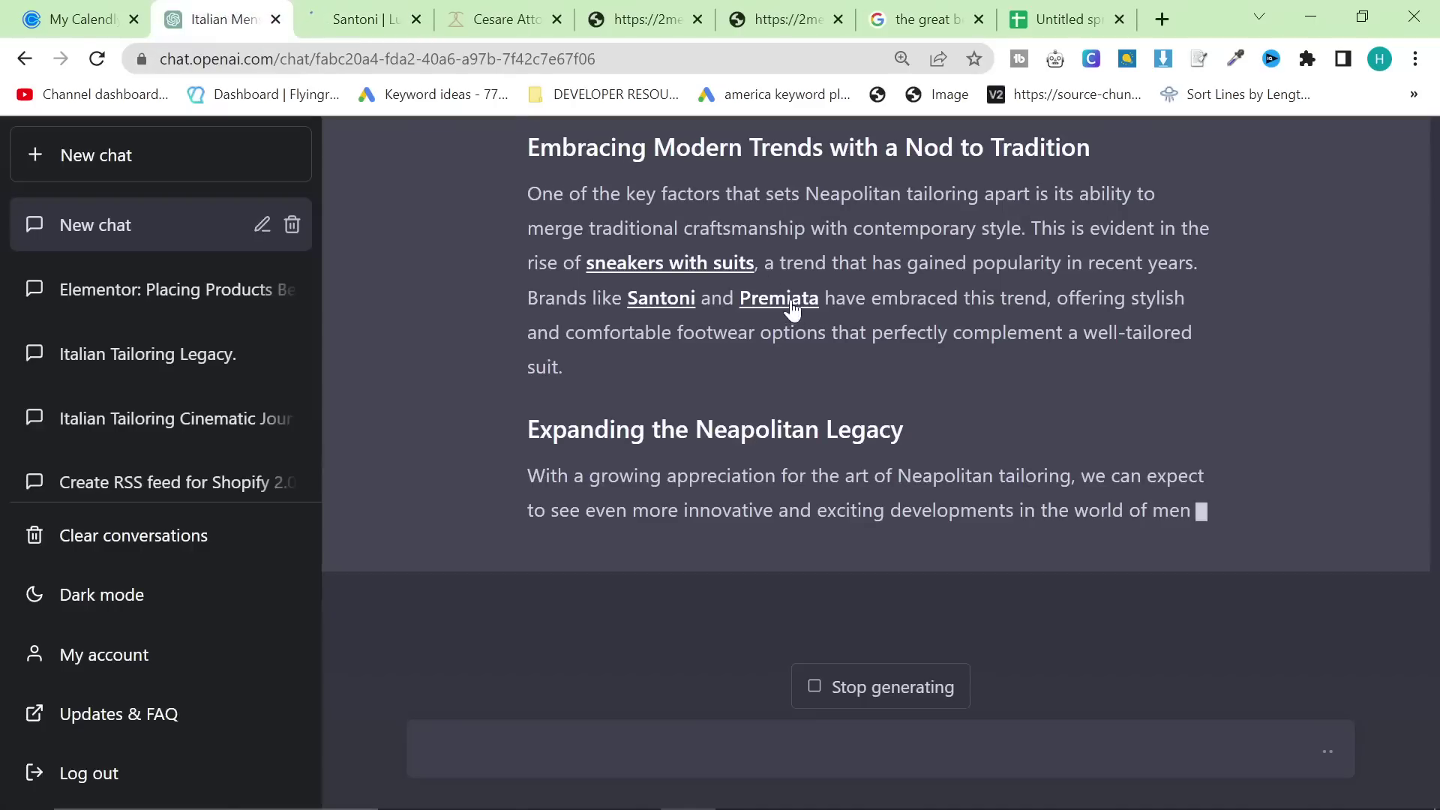
pyautogui.click(788, 300)
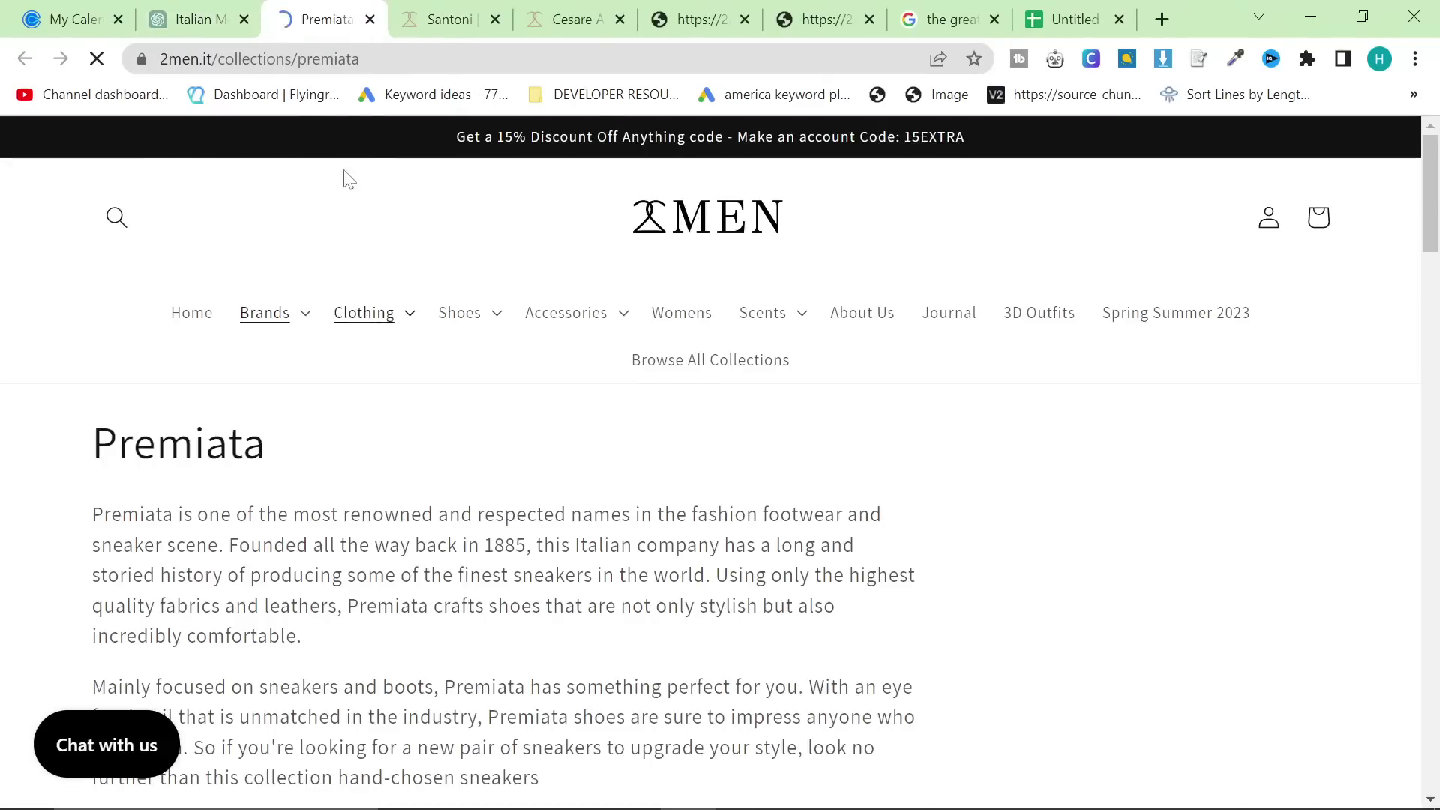
pyautogui.scroll(-5, 441, 415)
pyautogui.scroll(-3, 441, 415)
pyautogui.click(450, 19)
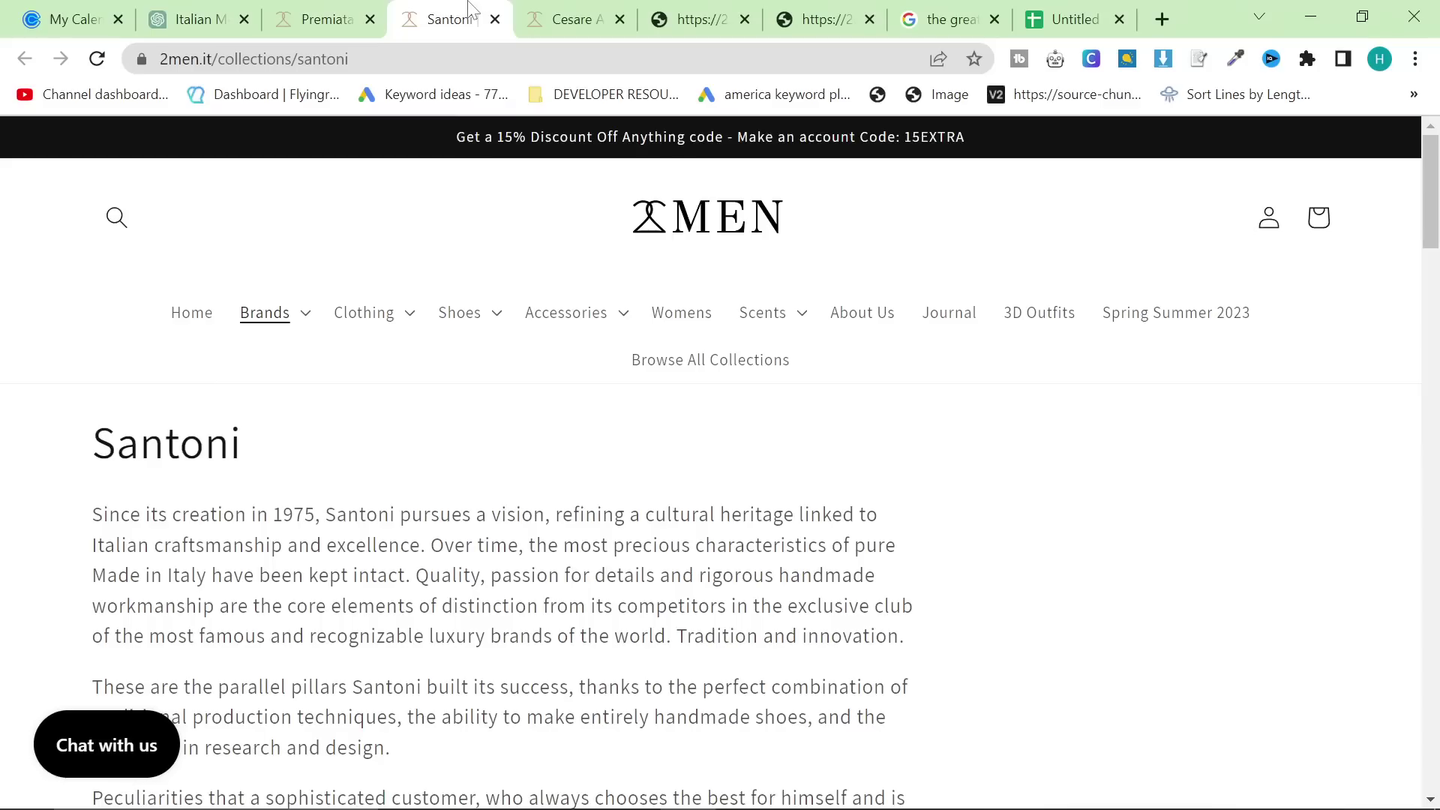
pyautogui.scroll(-4, 720, 450)
pyautogui.scroll(-5, 492, 434)
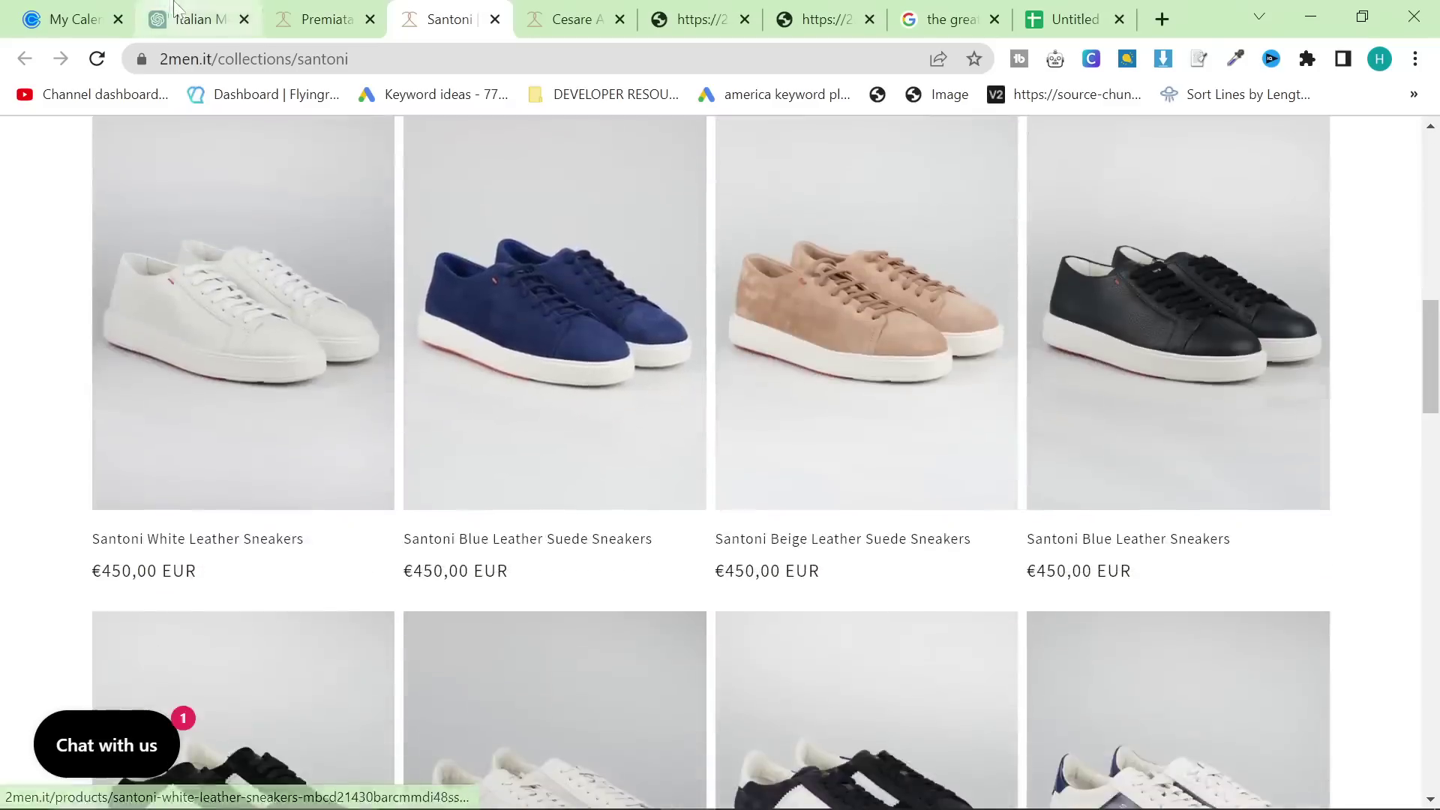
pyautogui.click(191, 18)
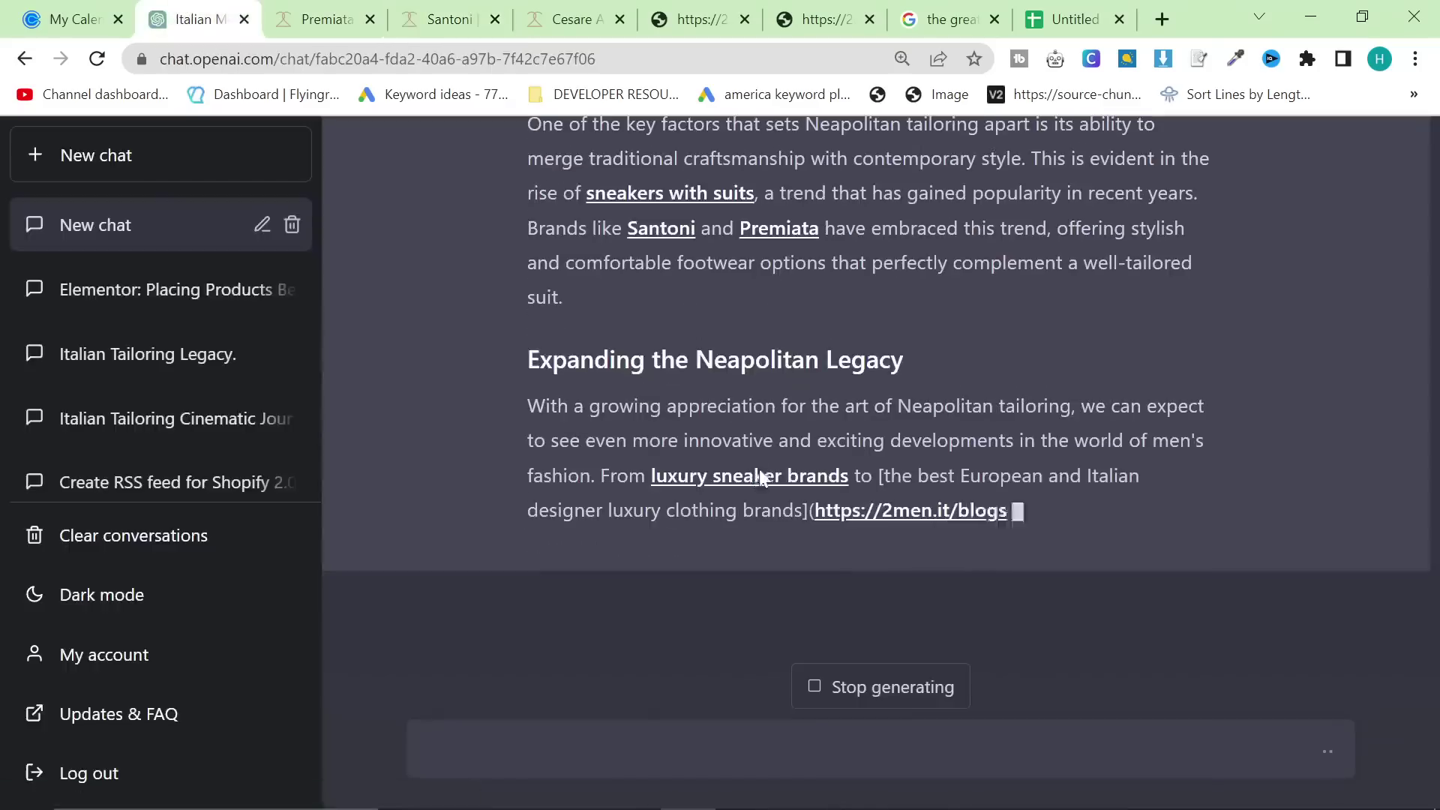
# - Open the luxury sneaker brands link in the background, then select the finished article from title to conclusion
pyautogui.click(754, 475)
pyautogui.hotkey('ctrl', 'shift', 'Tab')
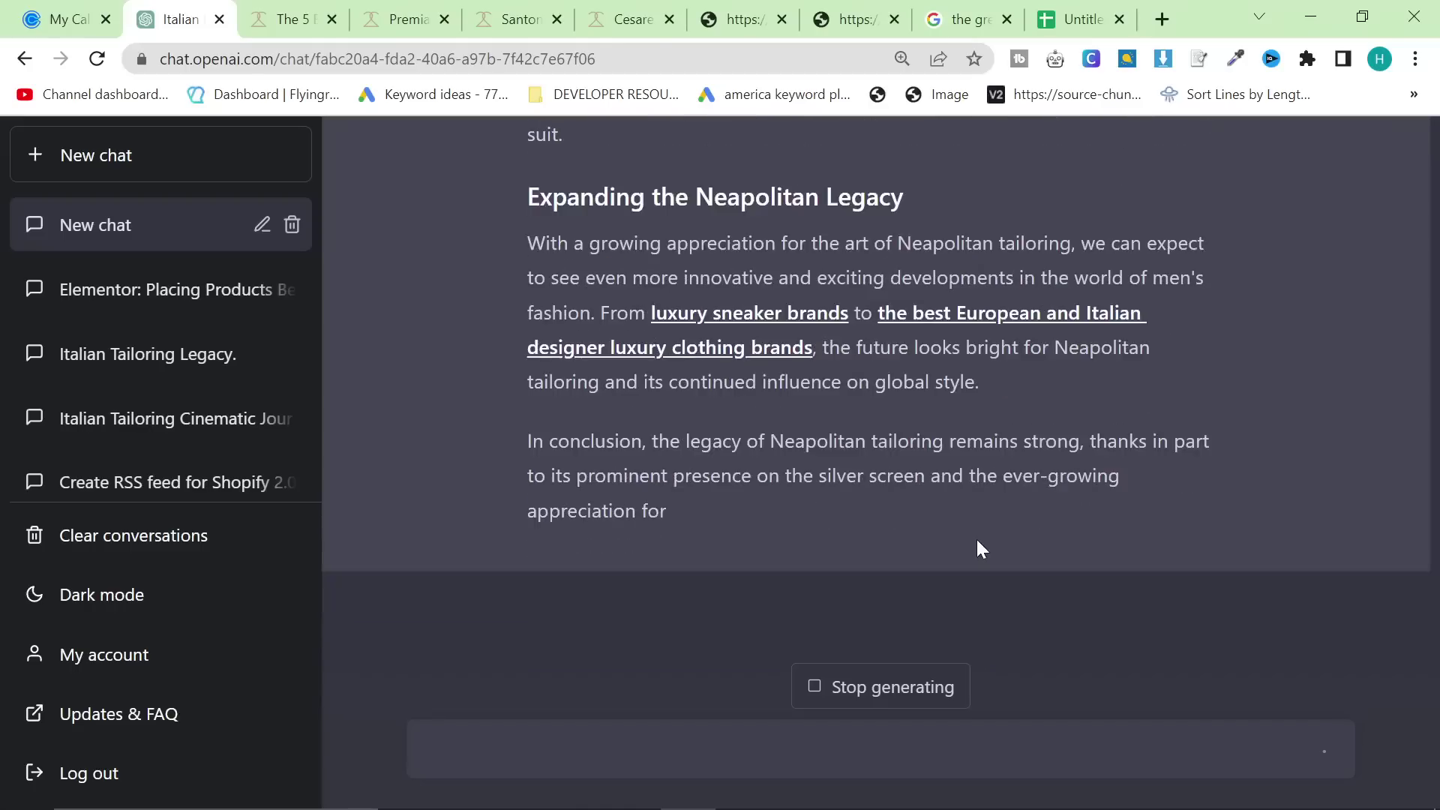
pyautogui.hotkey('alt', 'Tab')
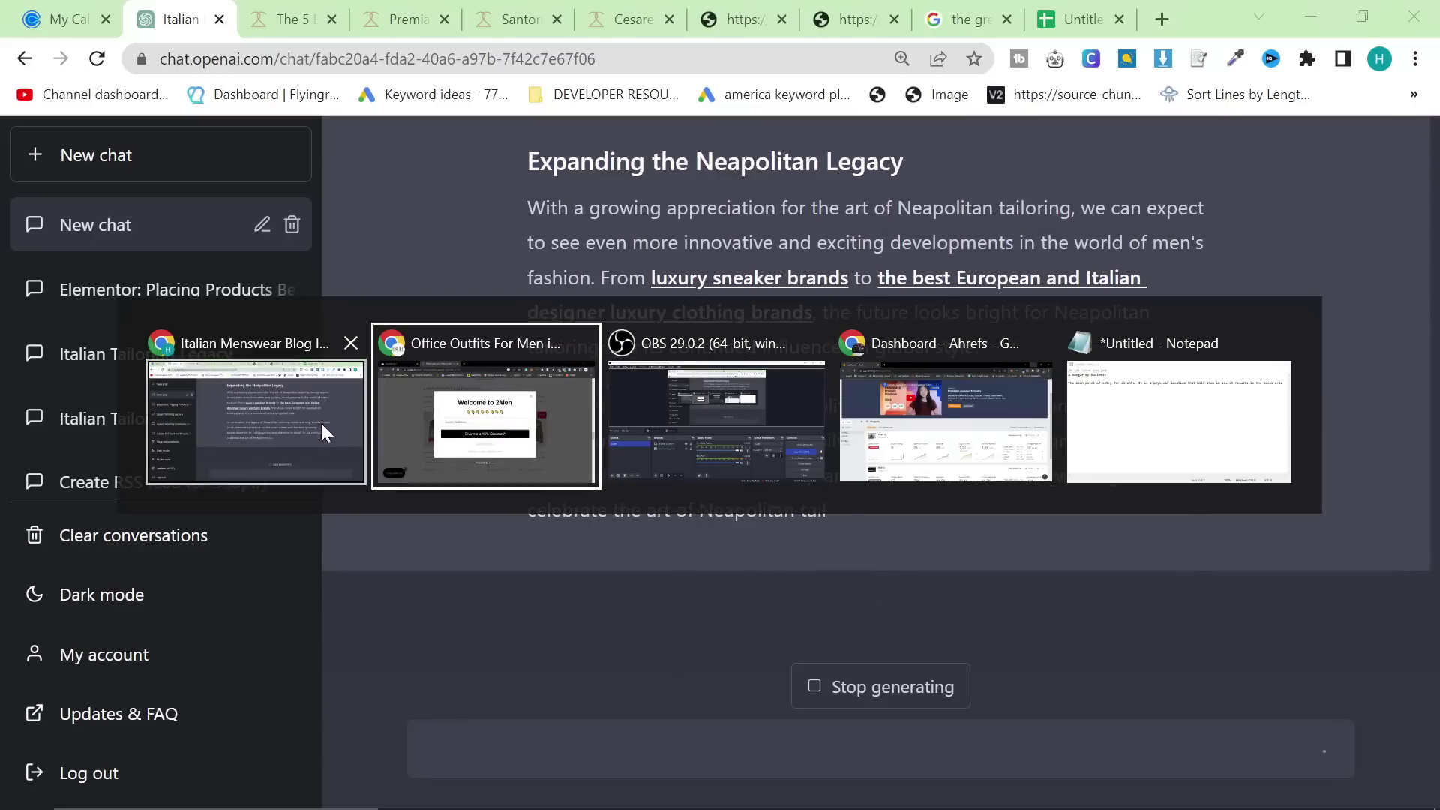
pyautogui.click(321, 424)
pyautogui.hotkey('alt', 'Tab')
pyautogui.hotkey('alt', 'Tab')
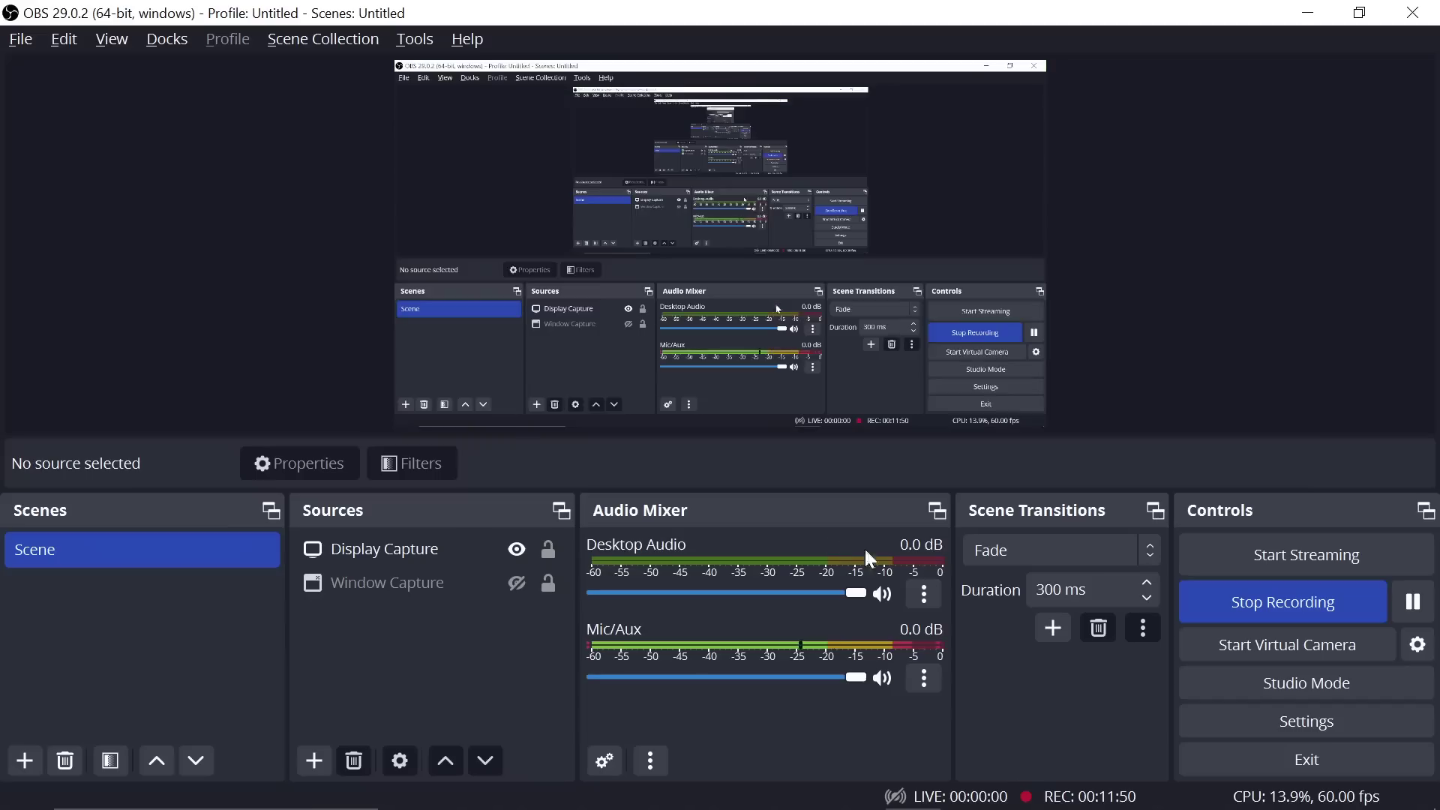
pyautogui.hotkey('alt', 'Tab')
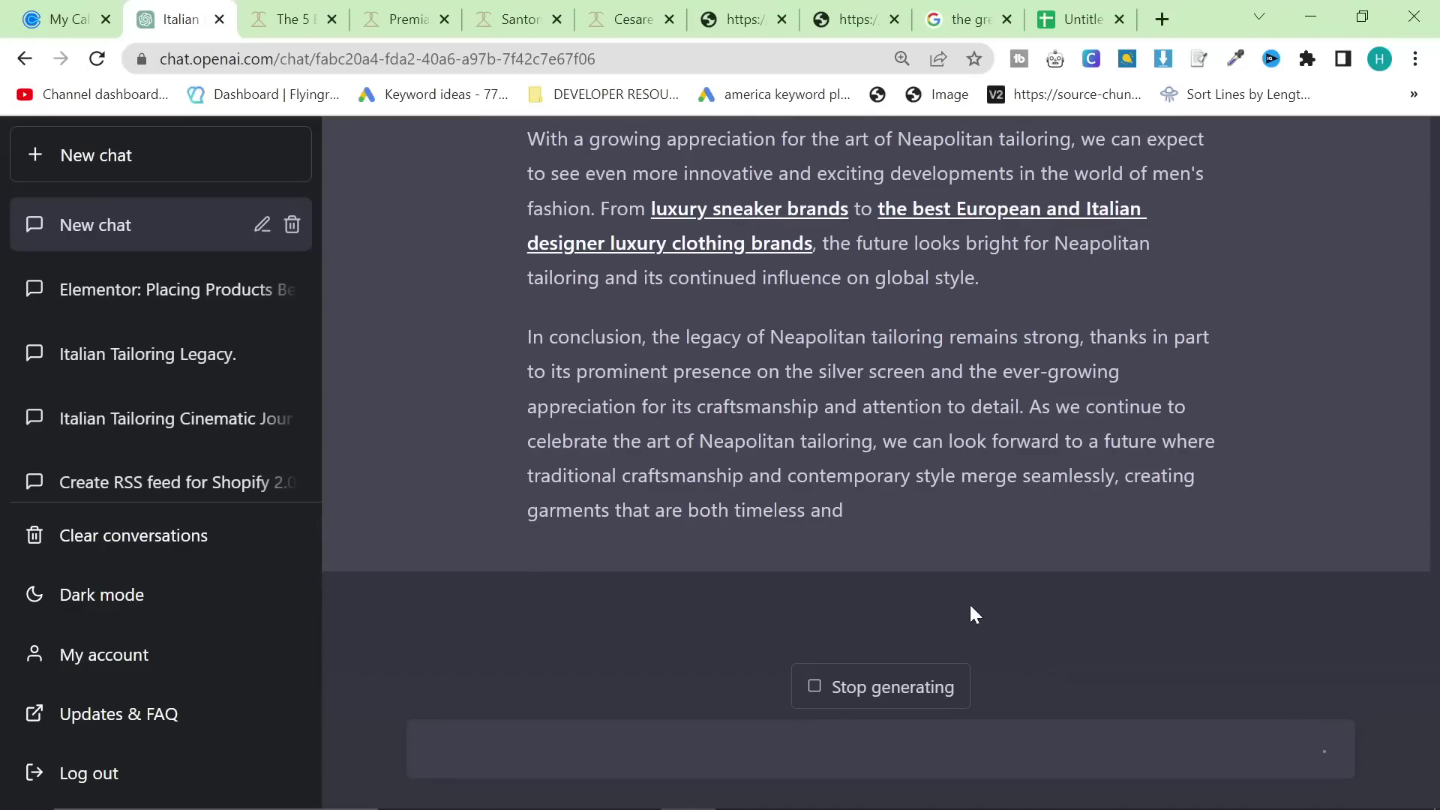
pyautogui.moveTo(1077, 510); pyautogui.dragTo(551, 454)
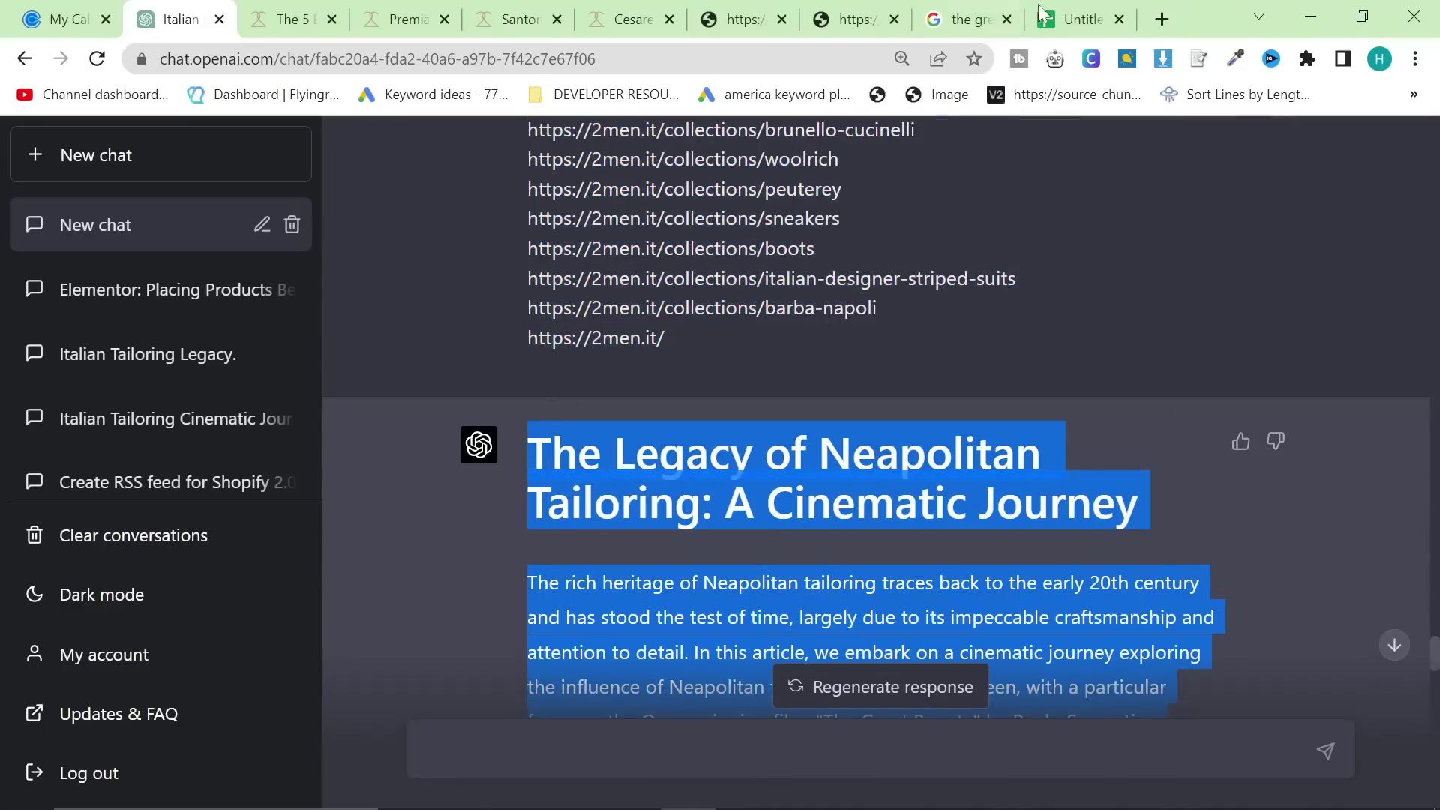
# - Create a new blank Google Docs document and paste the copied article into it
pyautogui.click(1162, 19)
pyautogui.write('doc')
pyautogui.press('Return')
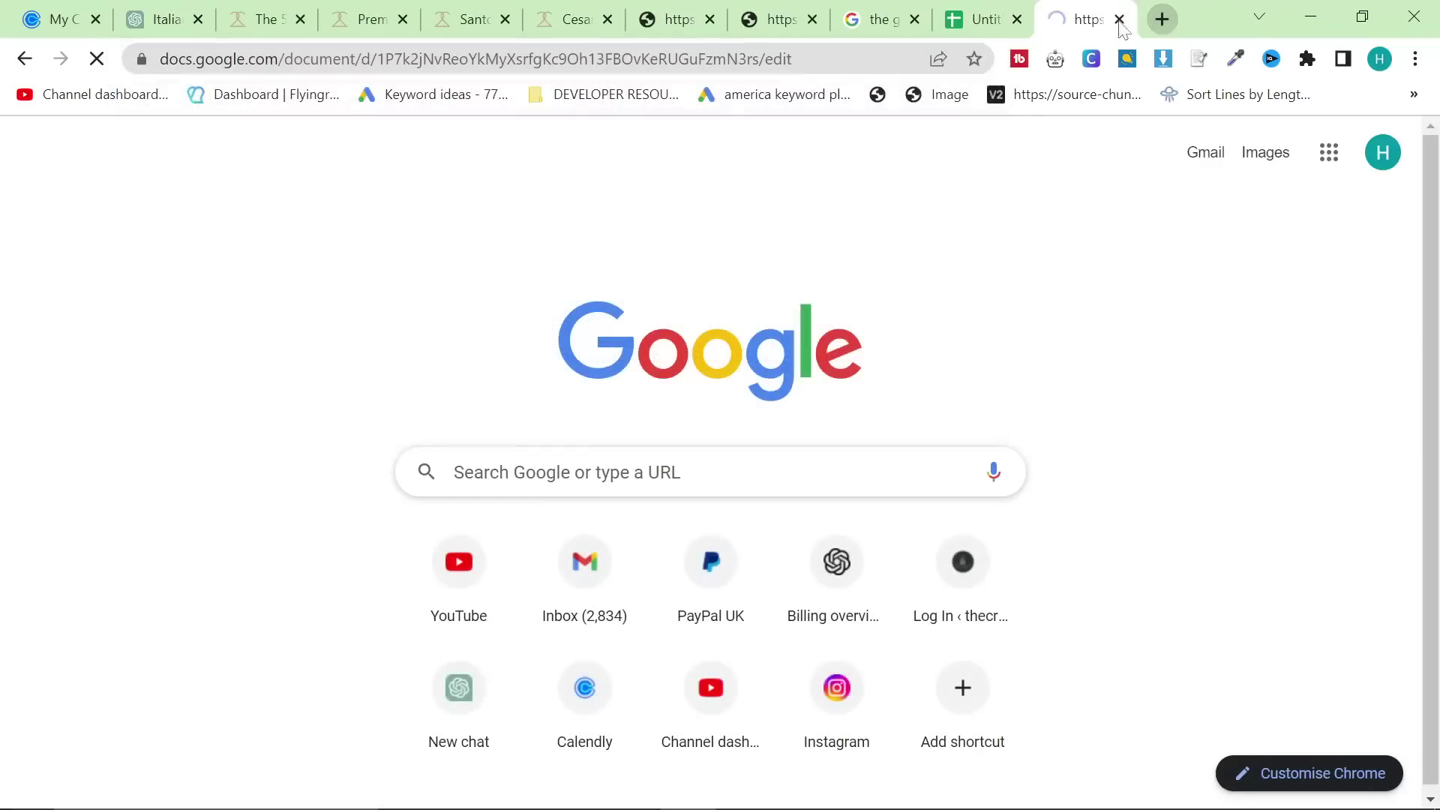
pyautogui.moveTo(1120, 22); pyautogui.dragTo(311, 21)
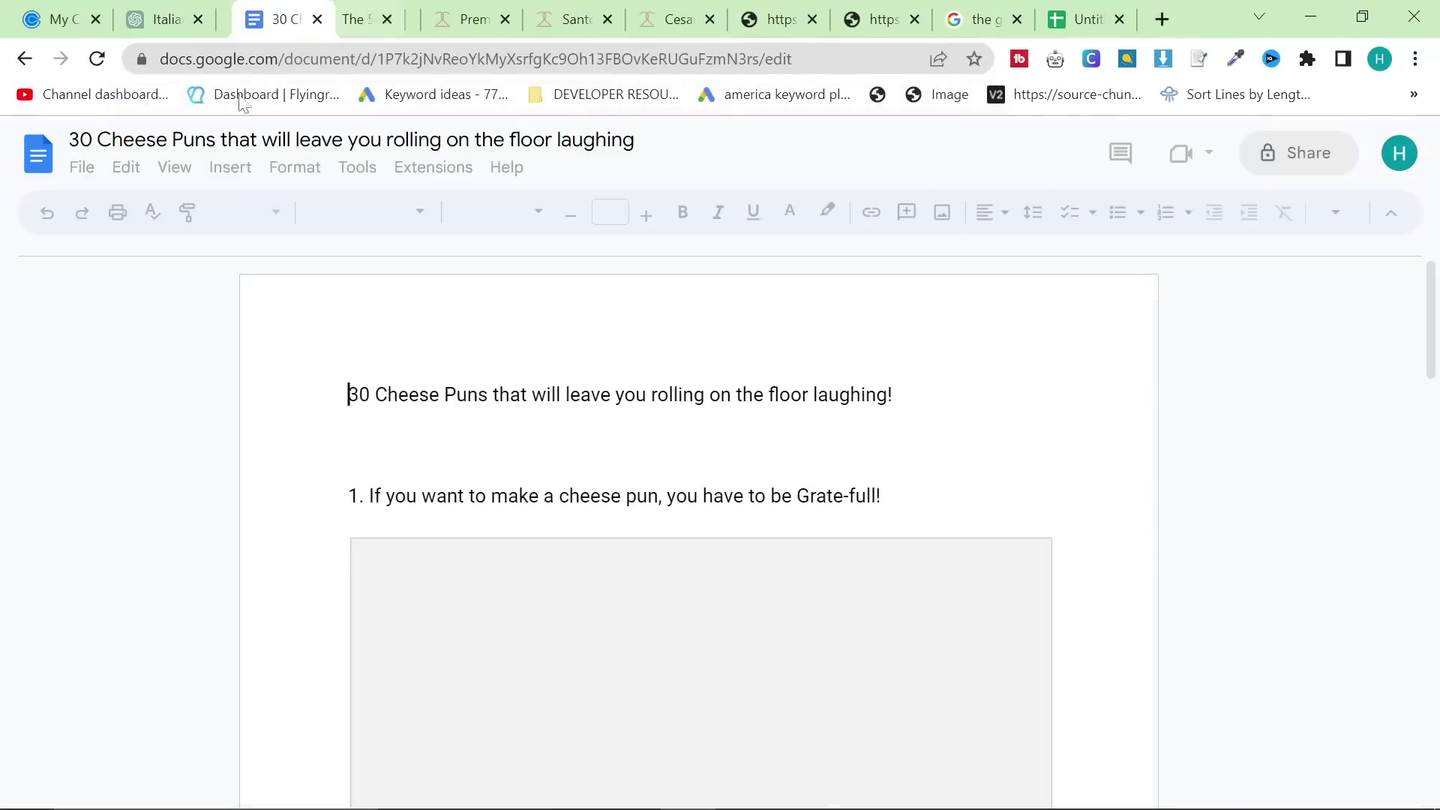
pyautogui.click(96, 184)
pyautogui.click(40, 154)
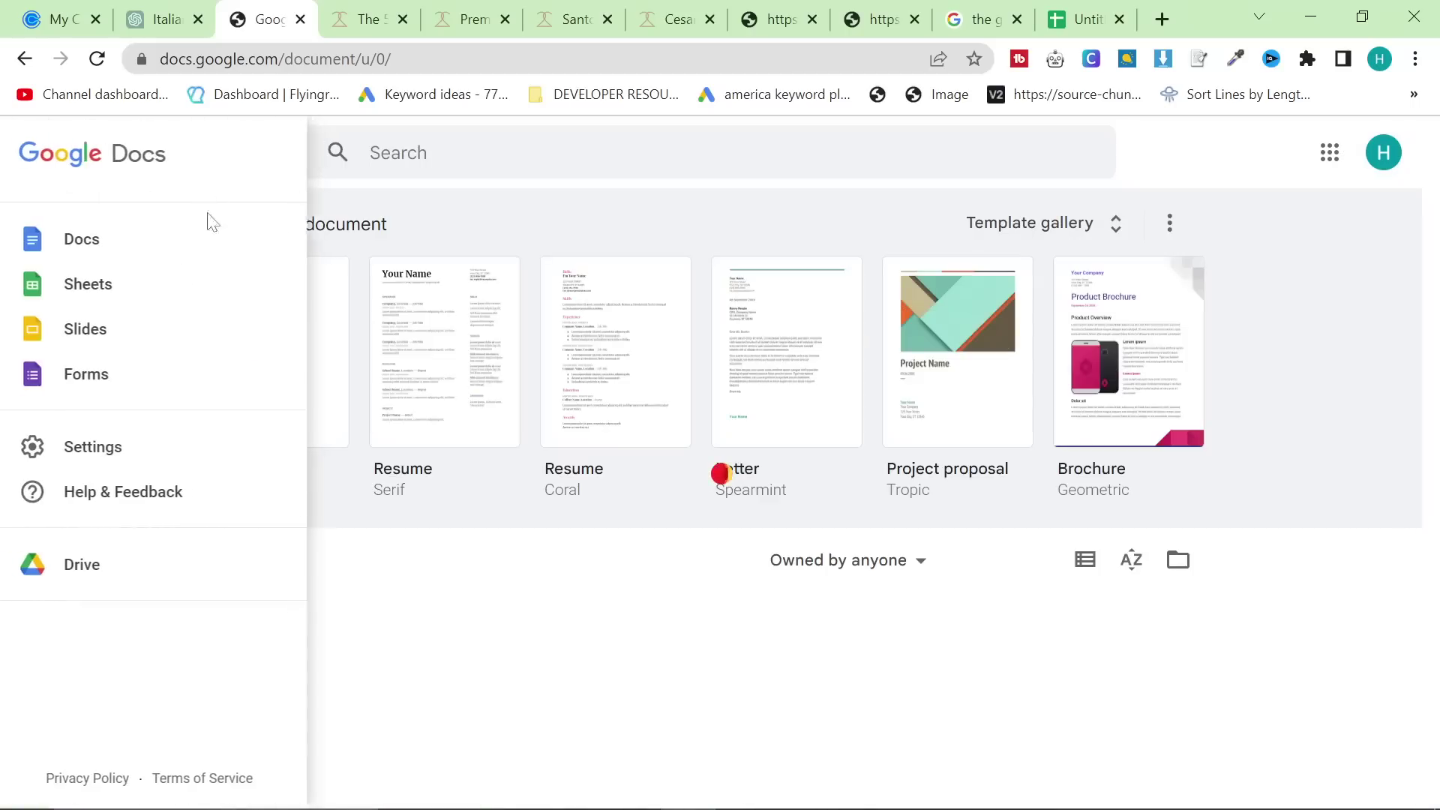
pyautogui.click(545, 236)
pyautogui.click(273, 354)
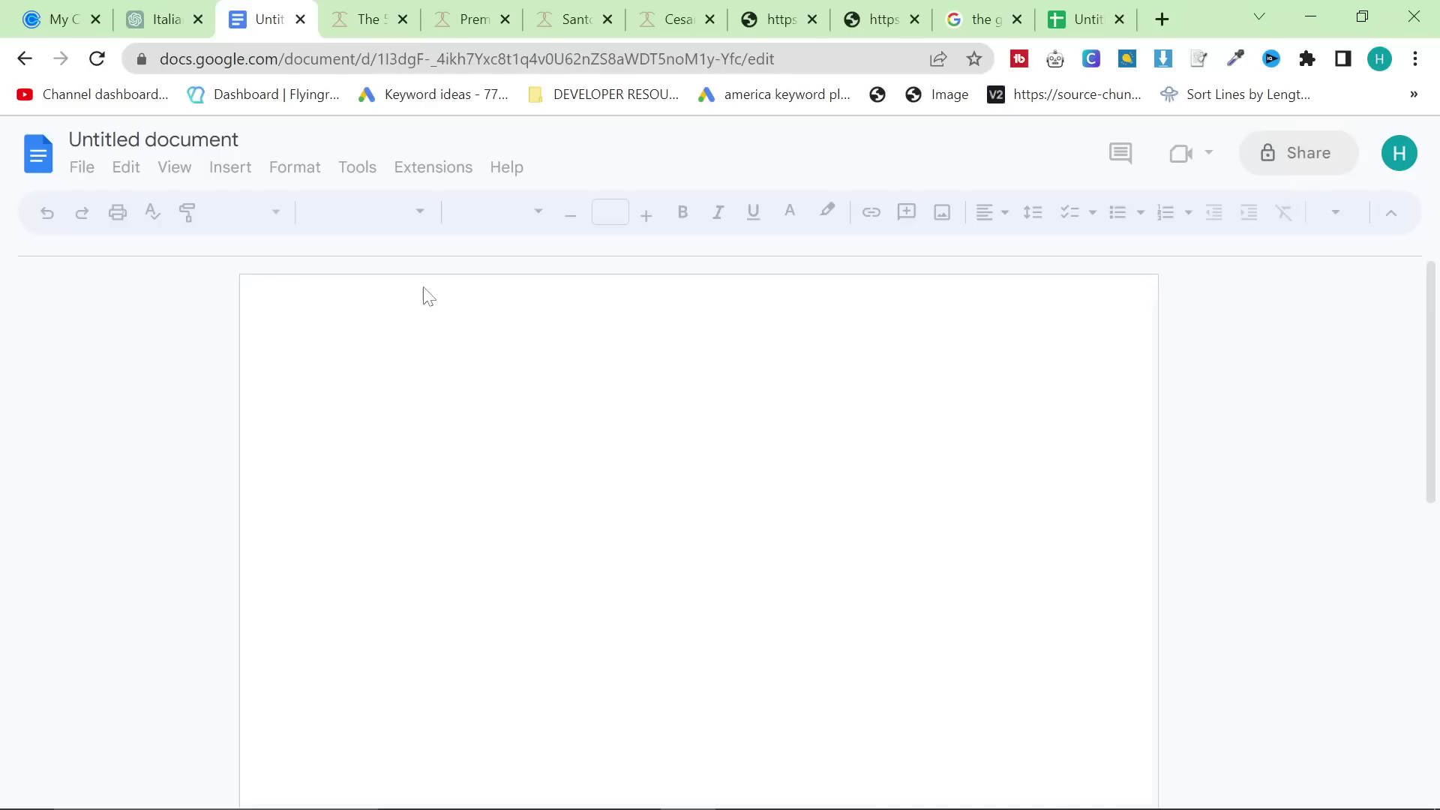
pyautogui.hotkey('ctrl', 'v')
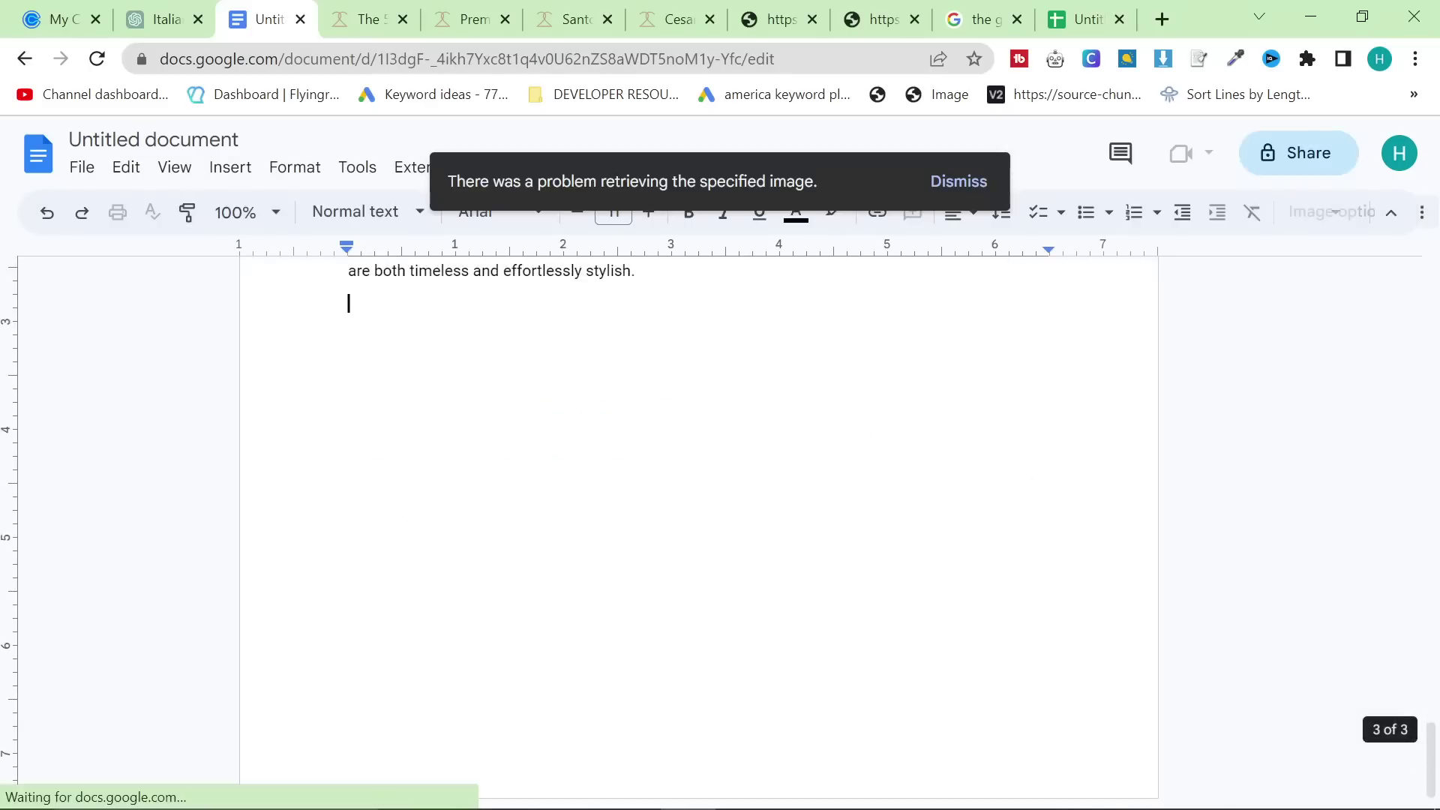
# - Delete the leftover 'continue' line and image boxes, rejoining the sentence at "there's no doubt"
pyautogui.scroll(10, 698, 488)
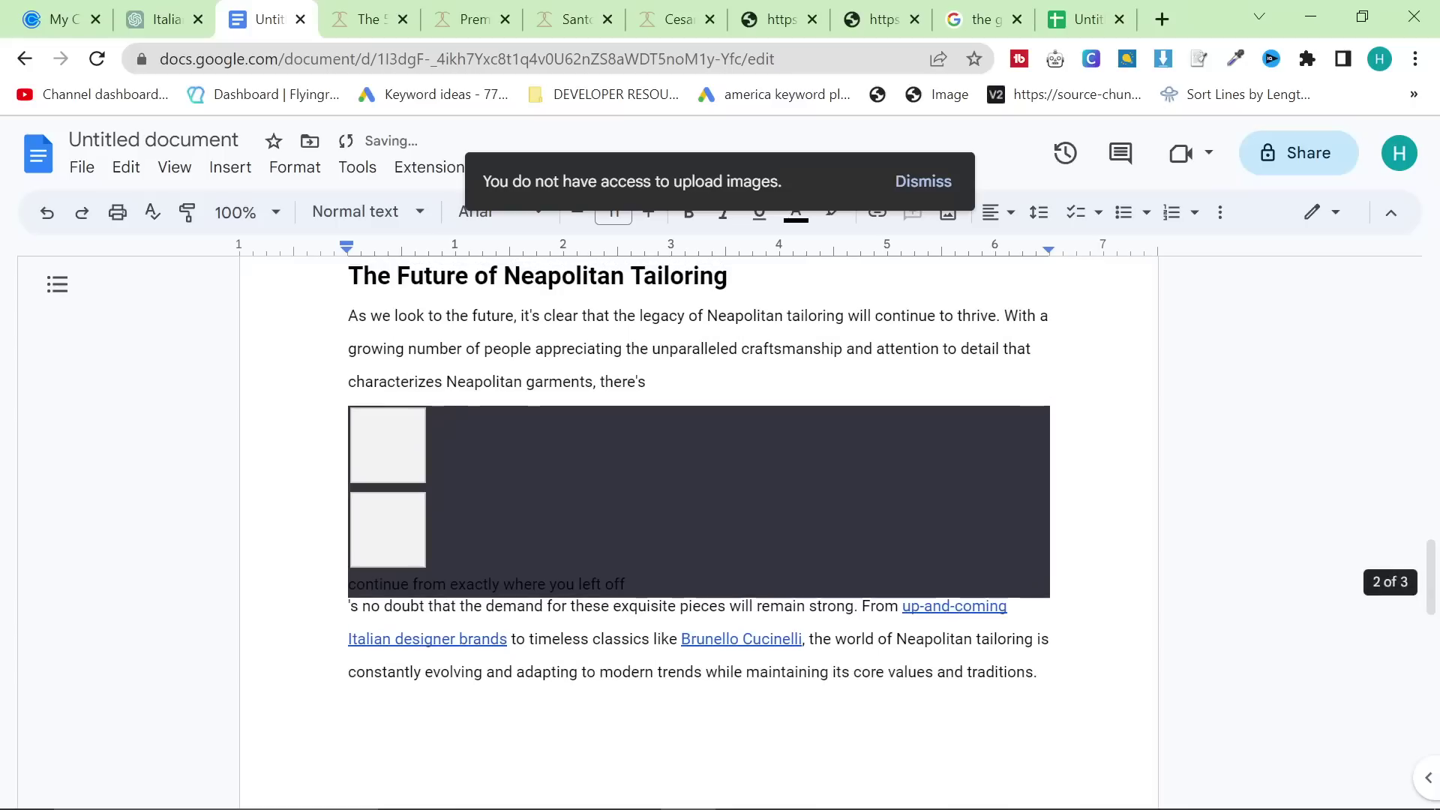
pyautogui.hotkey('shift', 'Up')
pyautogui.hotkey('shift', 'Up')
pyautogui.press('BackSpace')
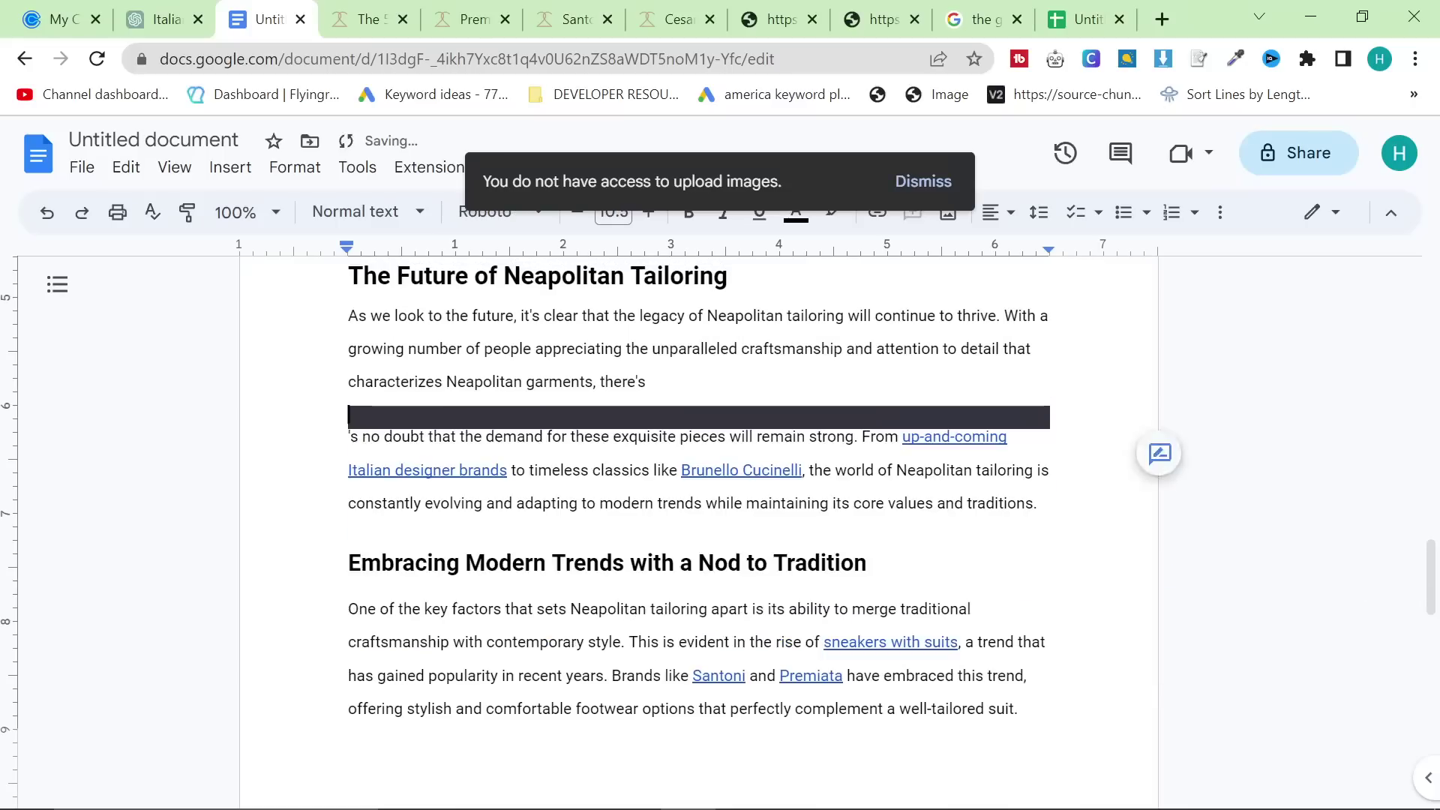
pyautogui.press('BackSpace')
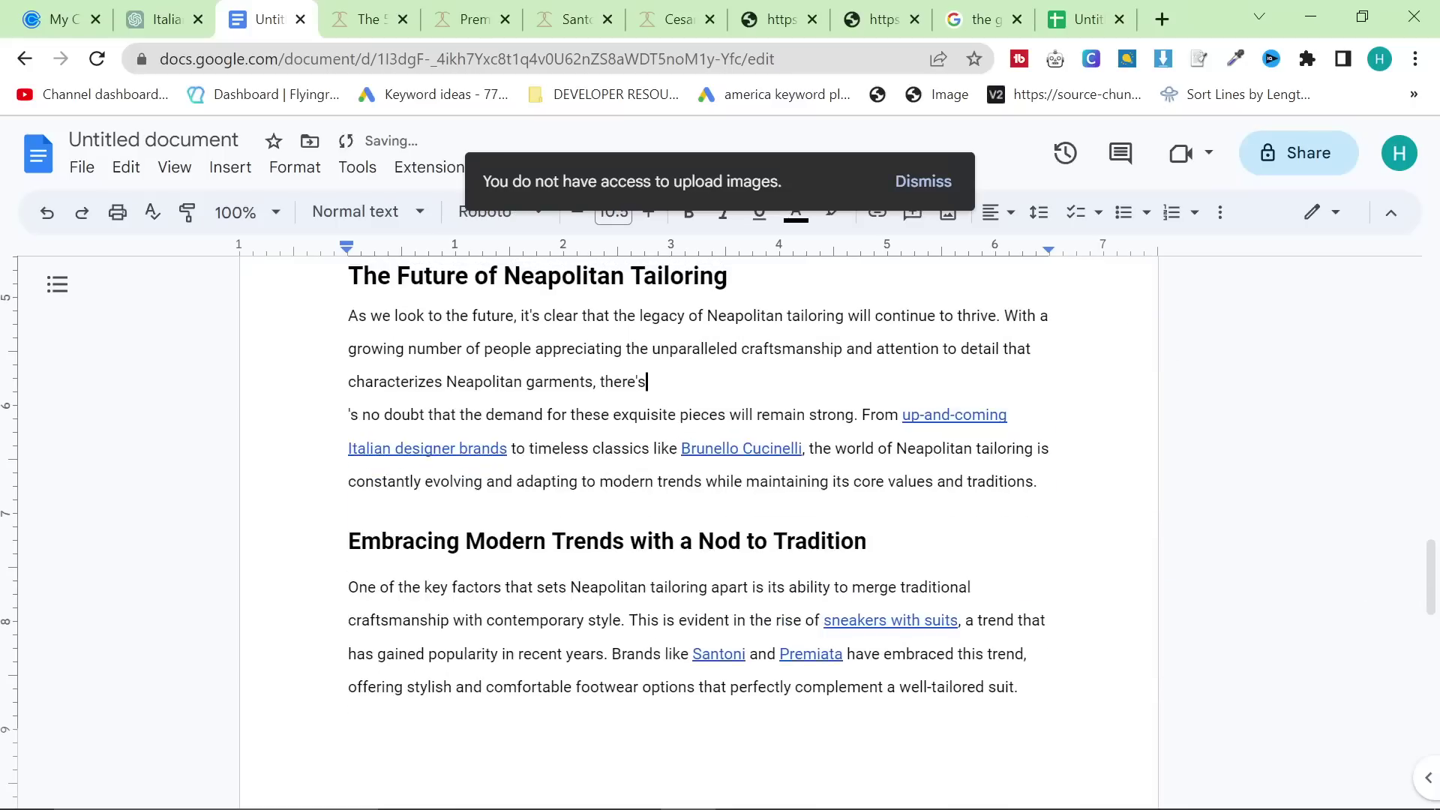
pyautogui.press('BackSpace')
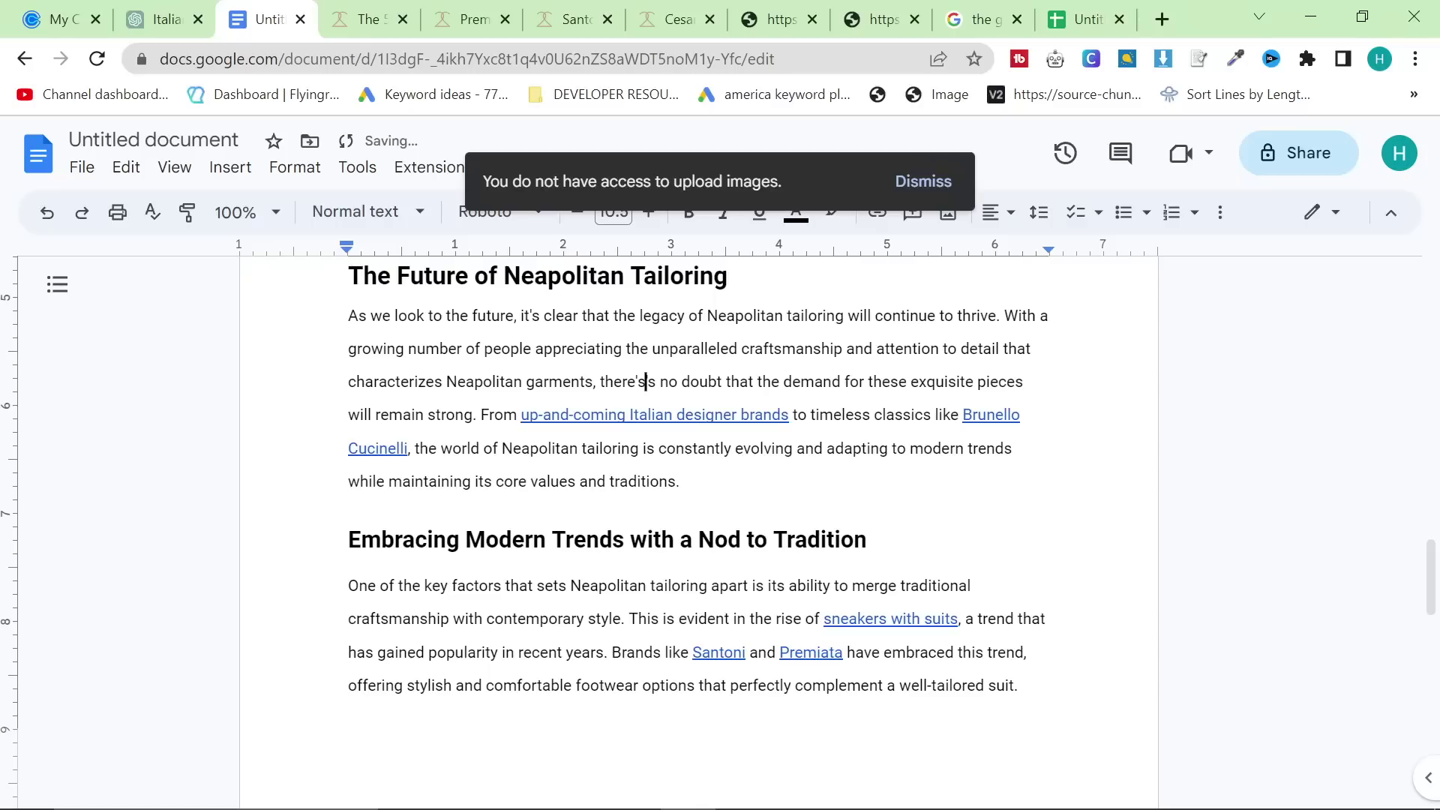
pyautogui.press('Delete')
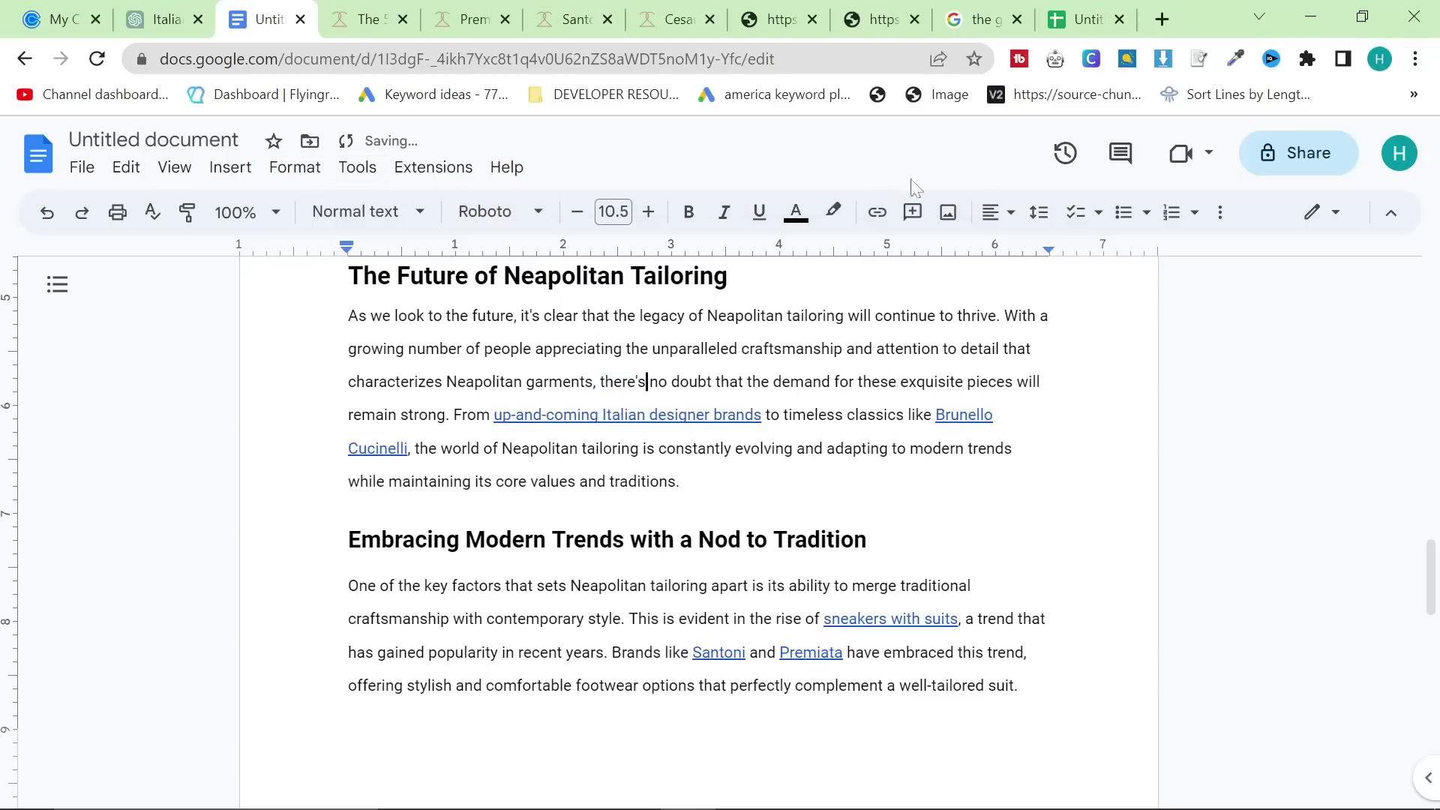
# - Check the word count (614 words, 3 pages), look over the document, and select all its text
pyautogui.click(356, 169)
pyautogui.click(420, 241)
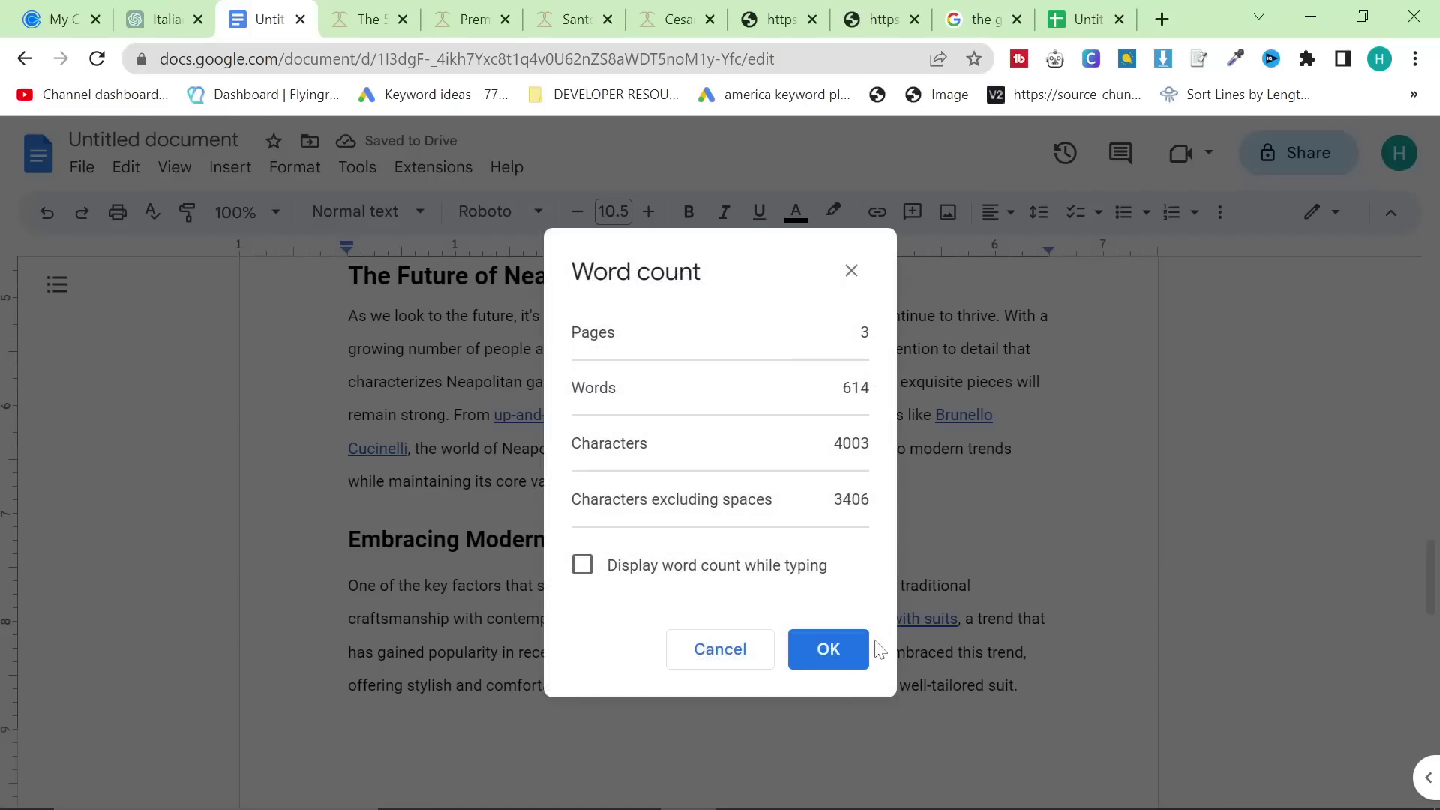
pyautogui.click(827, 650)
pyautogui.scroll(-10, 685, 618)
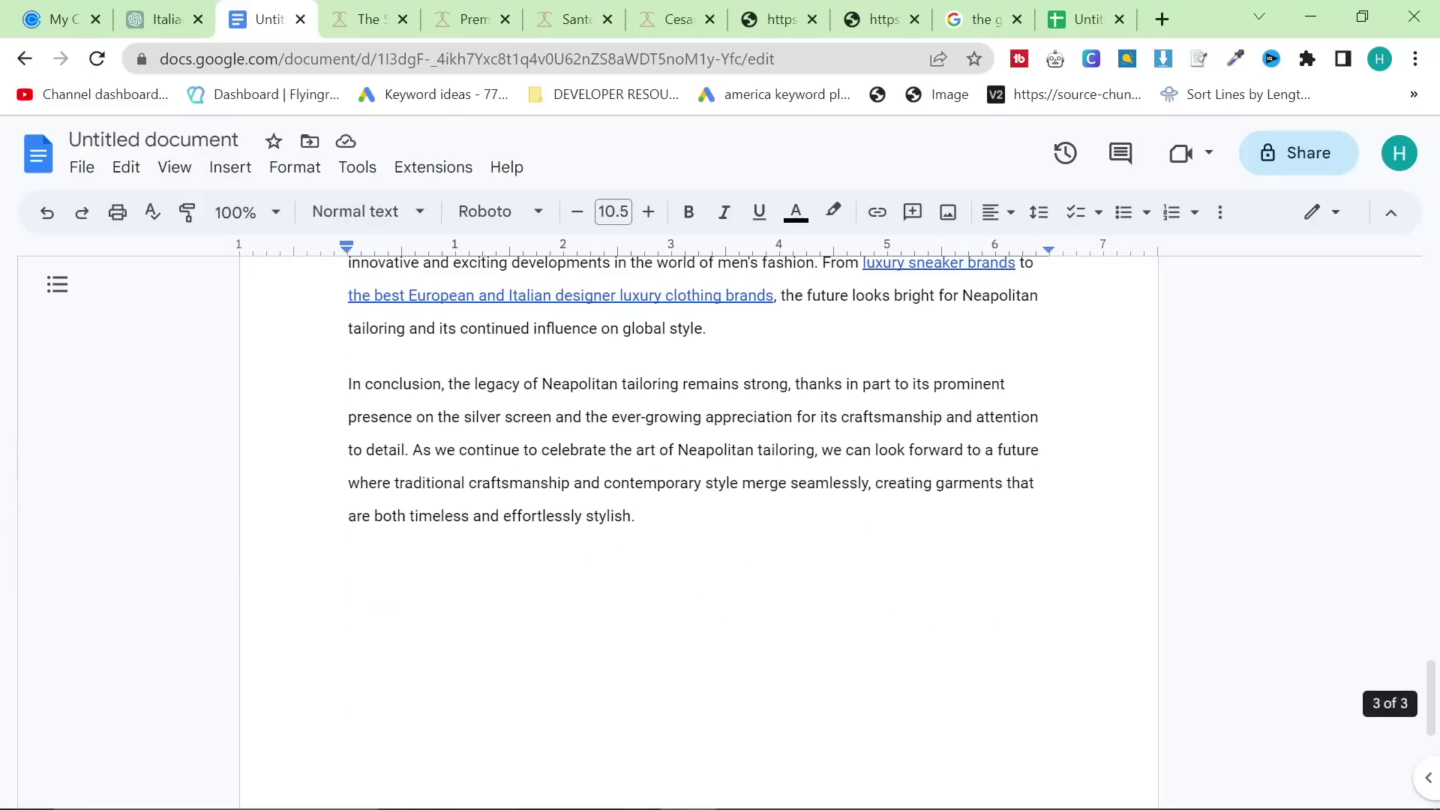
pyautogui.scroll(15, 698, 496)
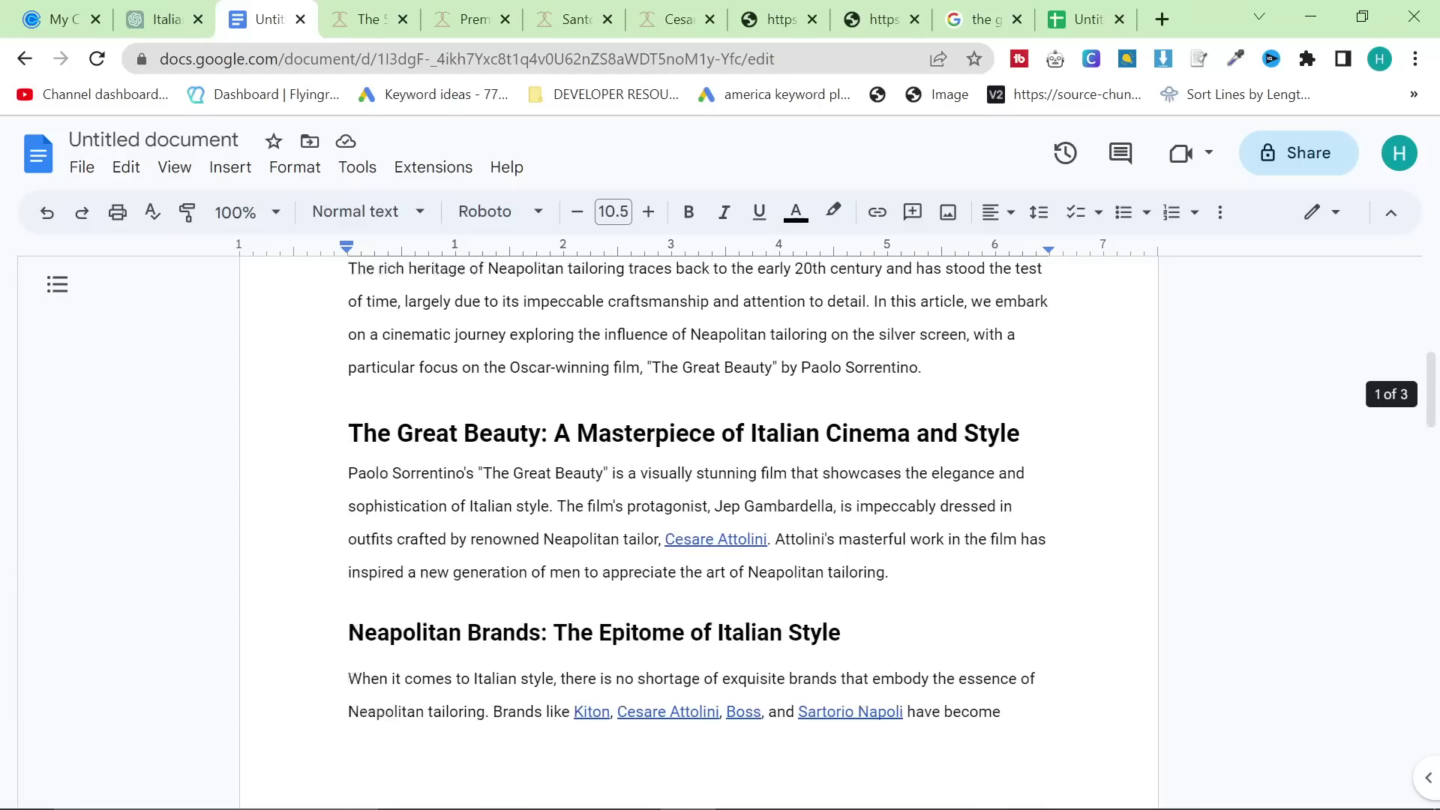
pyautogui.scroll(5, 697, 495)
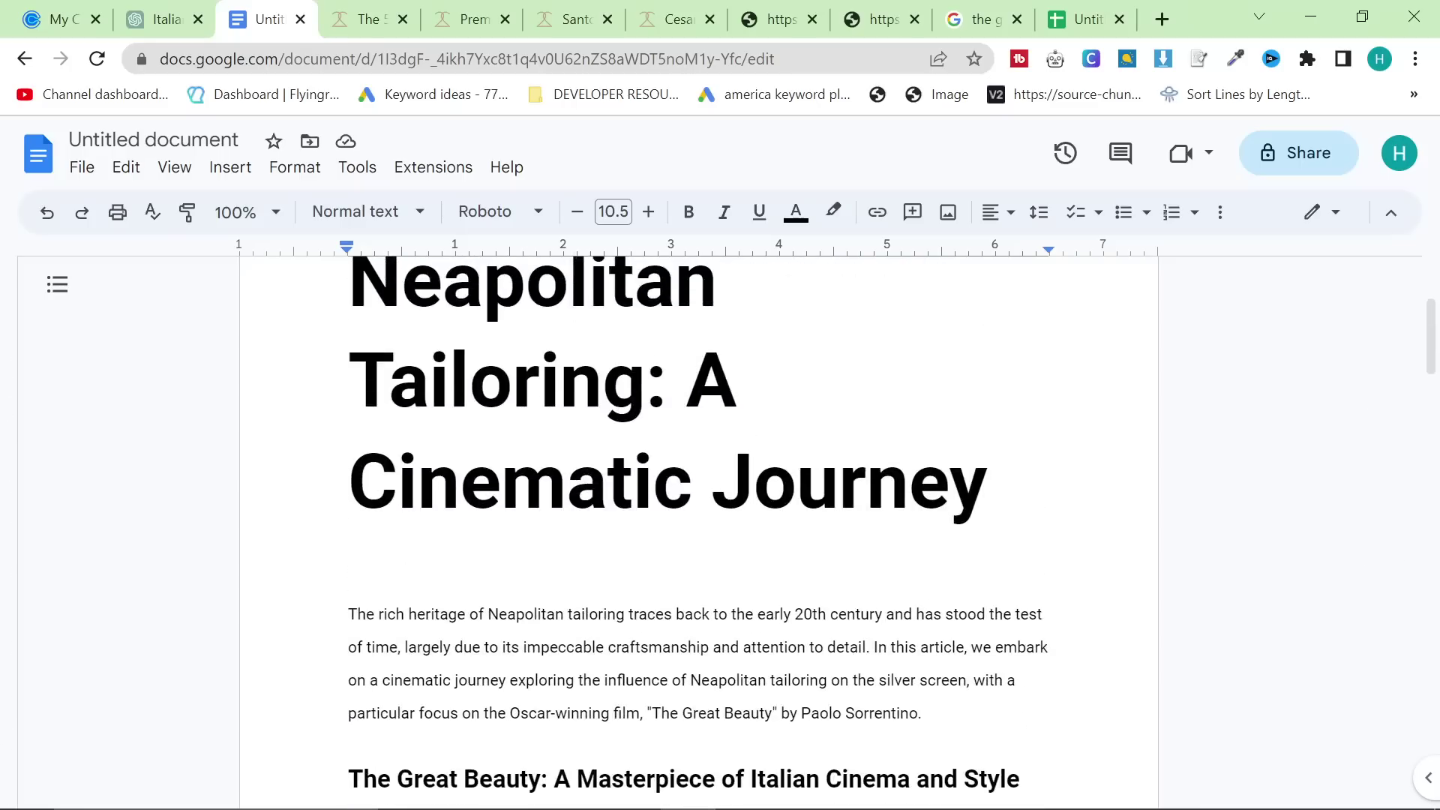
pyautogui.scroll(2, 697, 495)
pyautogui.scroll(-5, 698, 495)
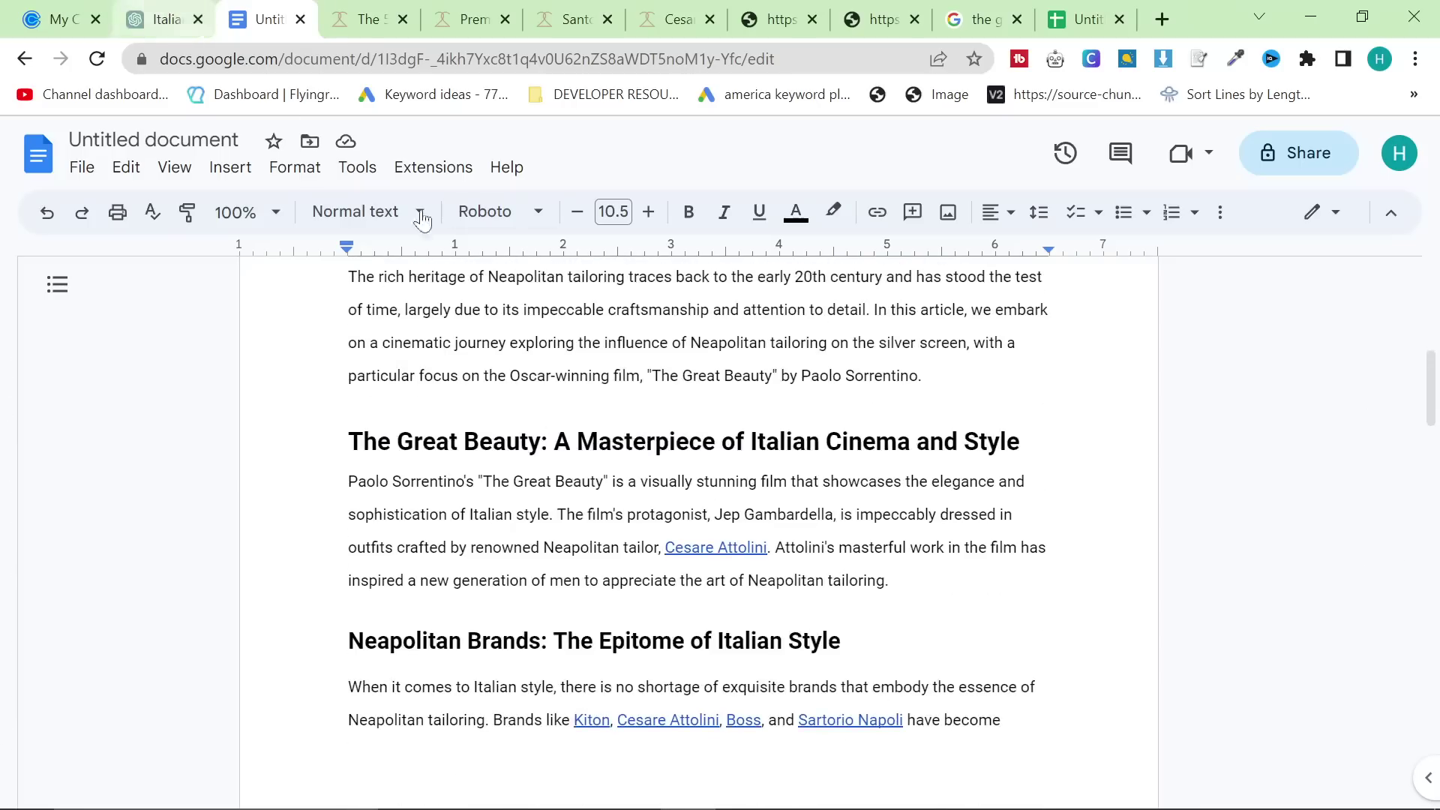
pyautogui.hotkey('ctrl', 'a')
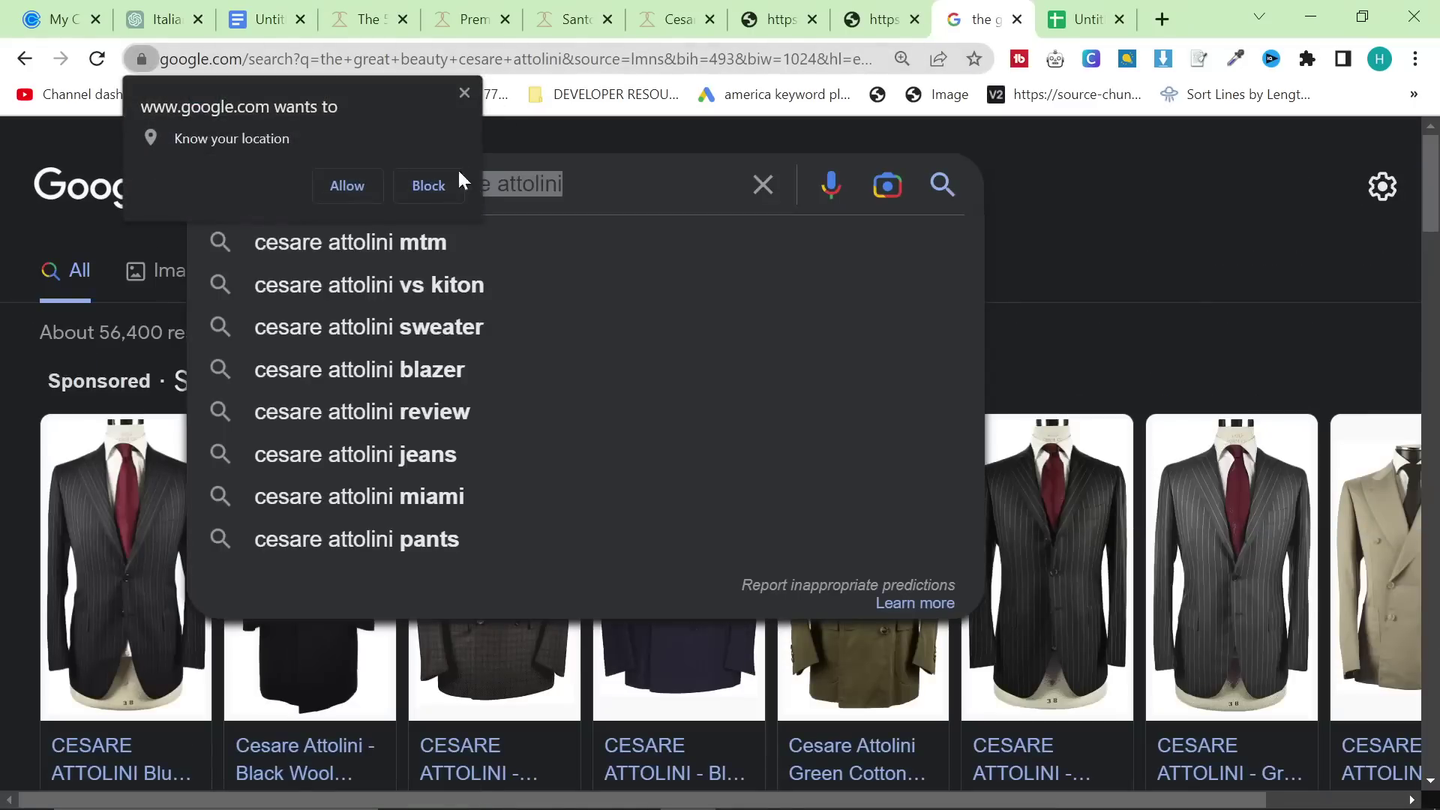
# - Search Google for 'ai content detector' after dismissing the location prompt
pyautogui.click(465, 94)
pyautogui.write('ai content ')
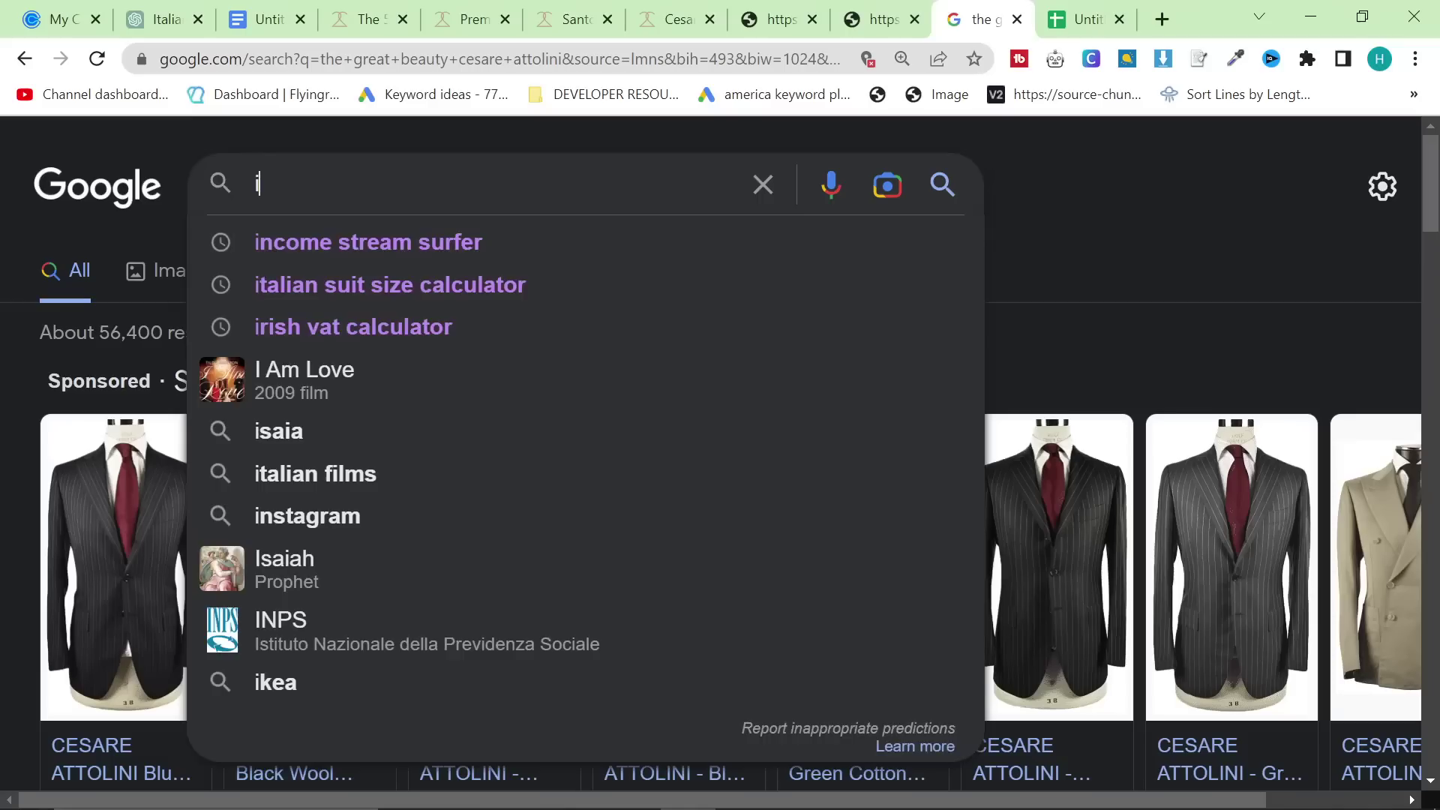
pyautogui.write('detector')
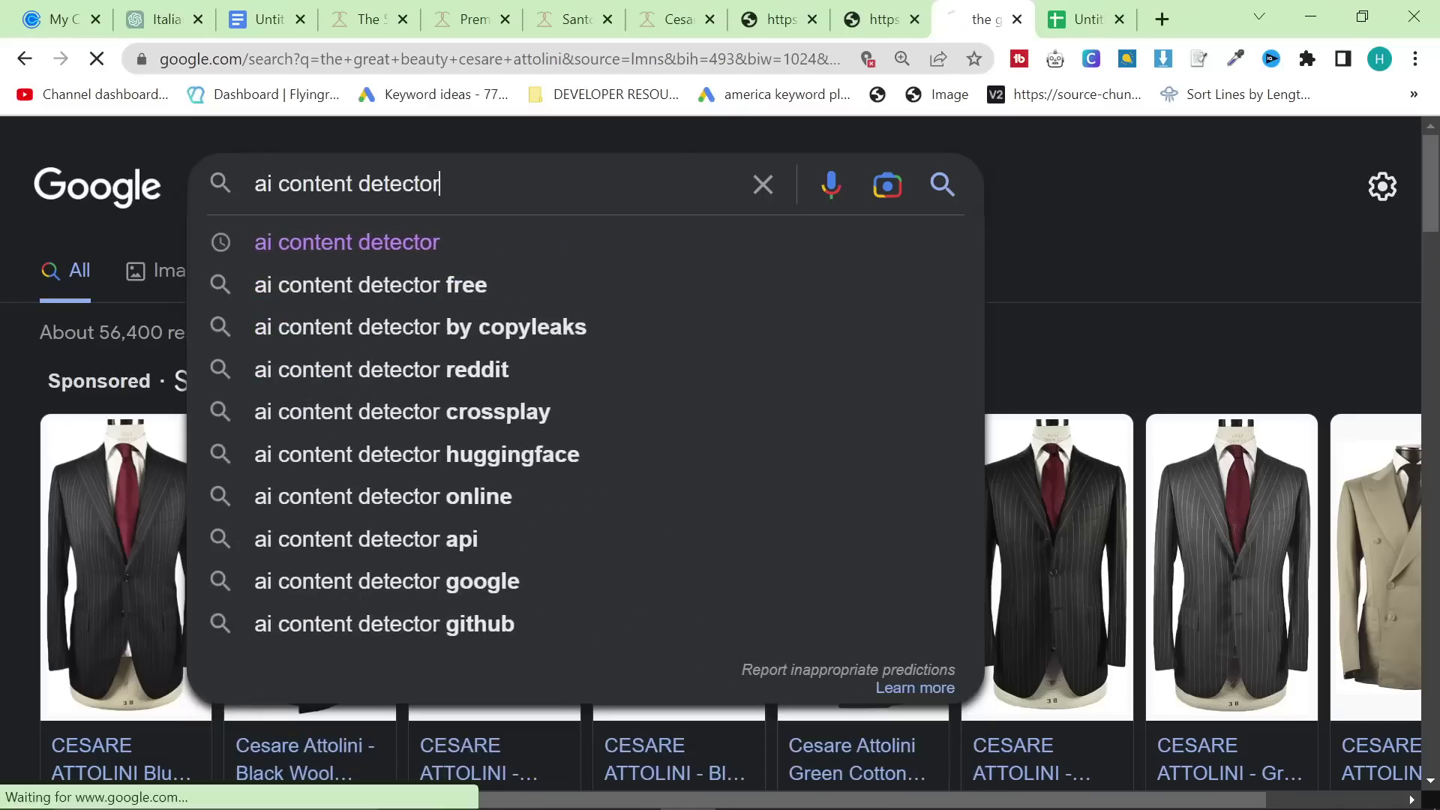
pyautogui.press('Return')
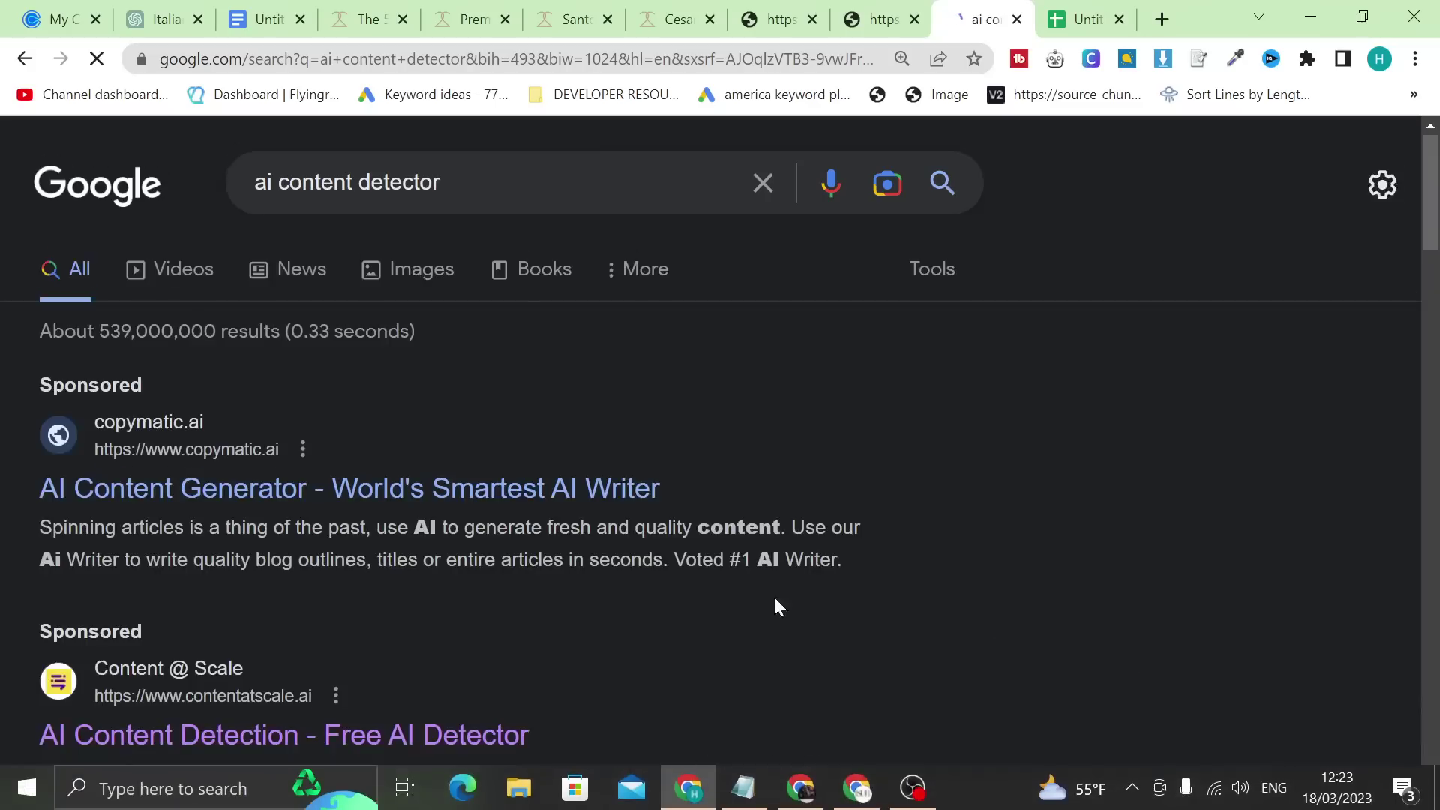
pyautogui.scroll(-15, 588, 531)
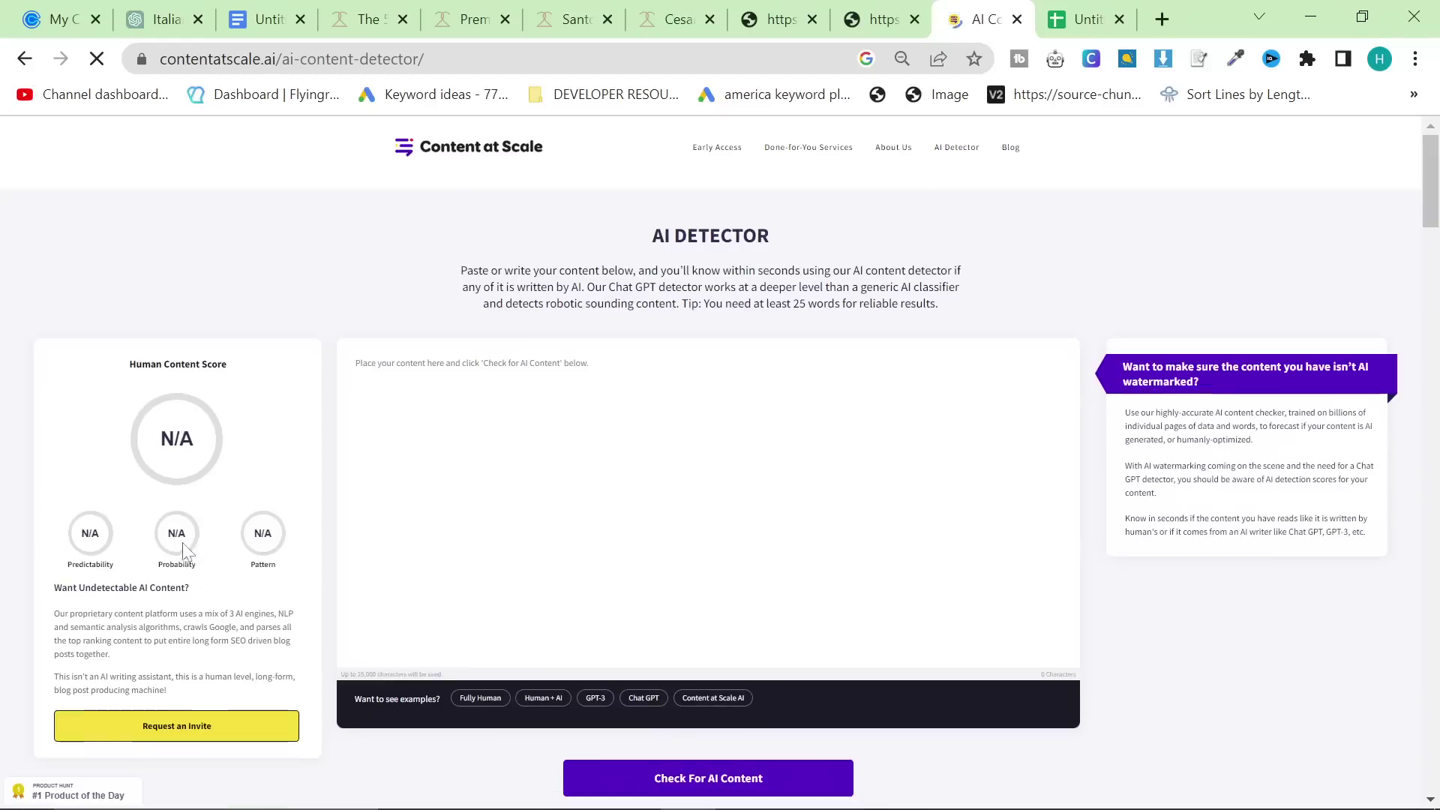
# - Paste the article into Content at Scale, check it for a 96% human score, then bring up the sitemap
pyautogui.hotkey('ctrl', 'v')
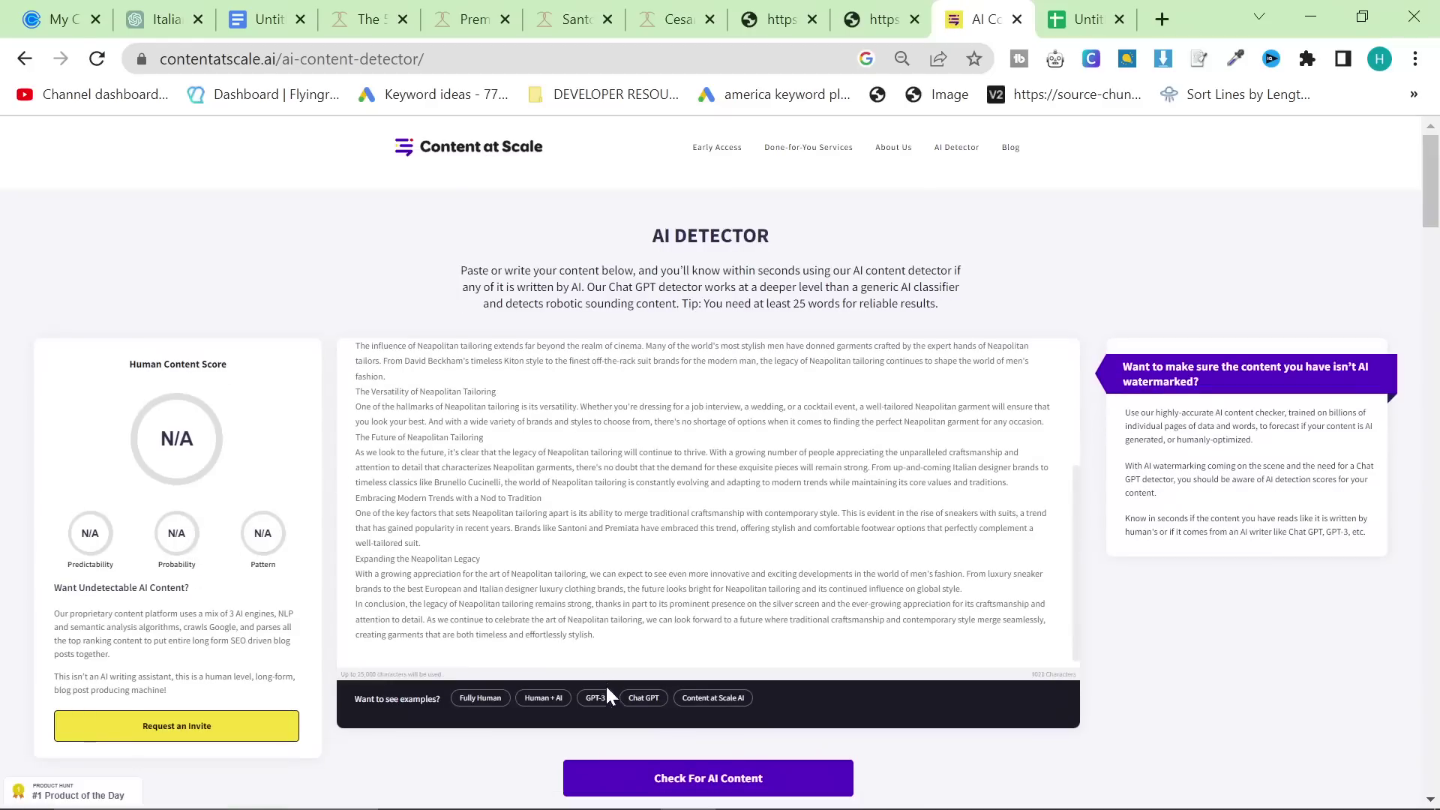
pyautogui.scroll(-3, 781, 775)
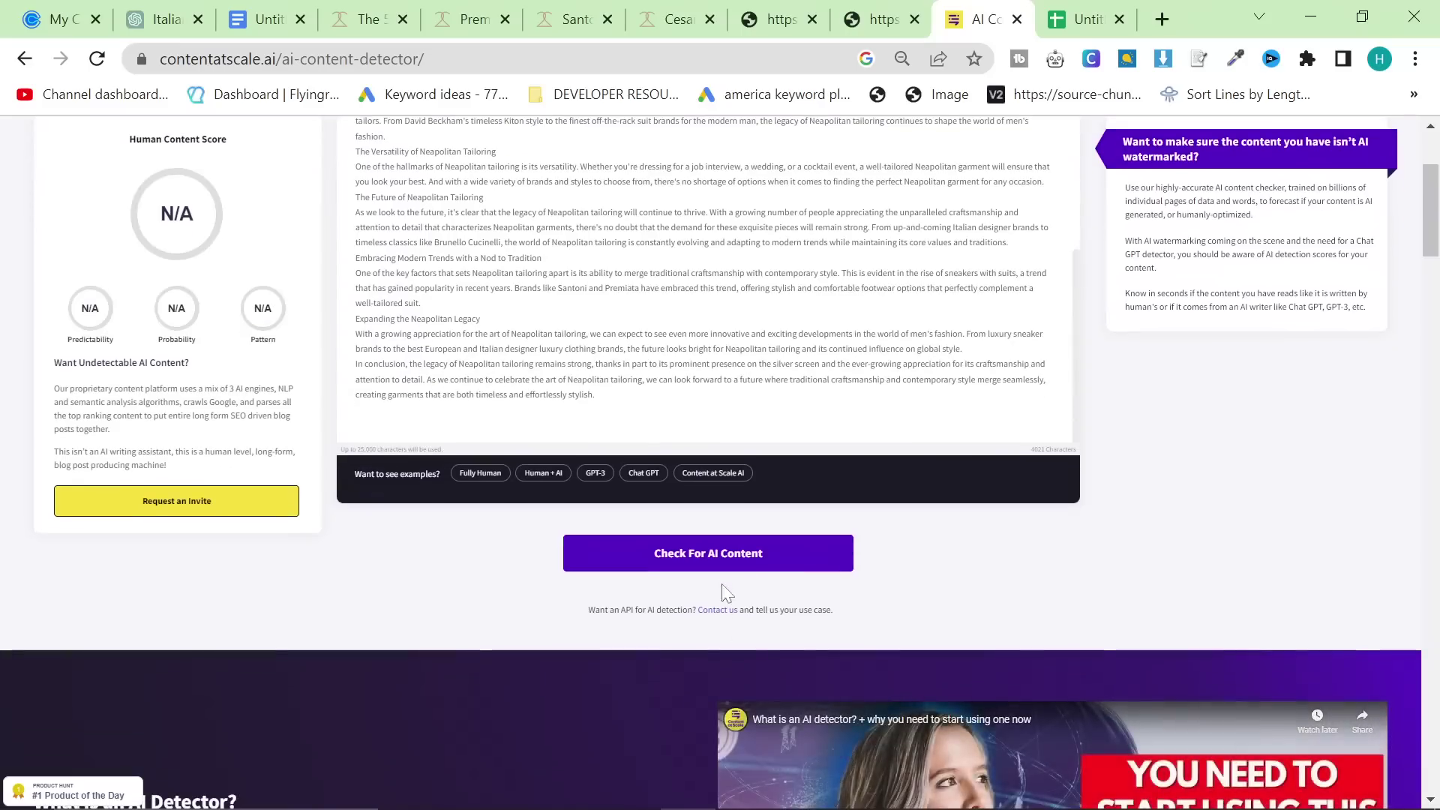
pyautogui.click(726, 555)
pyautogui.scroll(2, 949, 605)
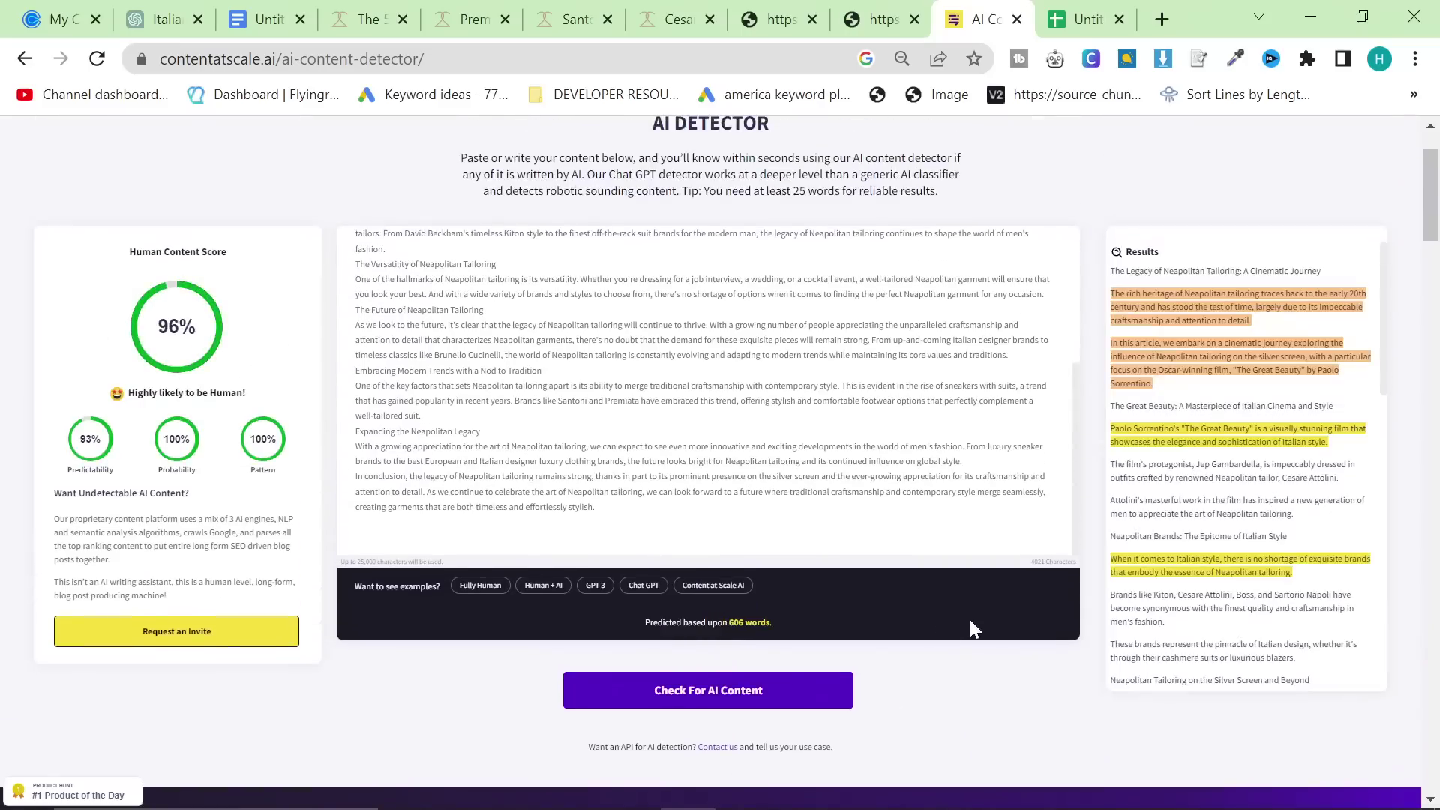
pyautogui.scroll(-8, 1241, 461)
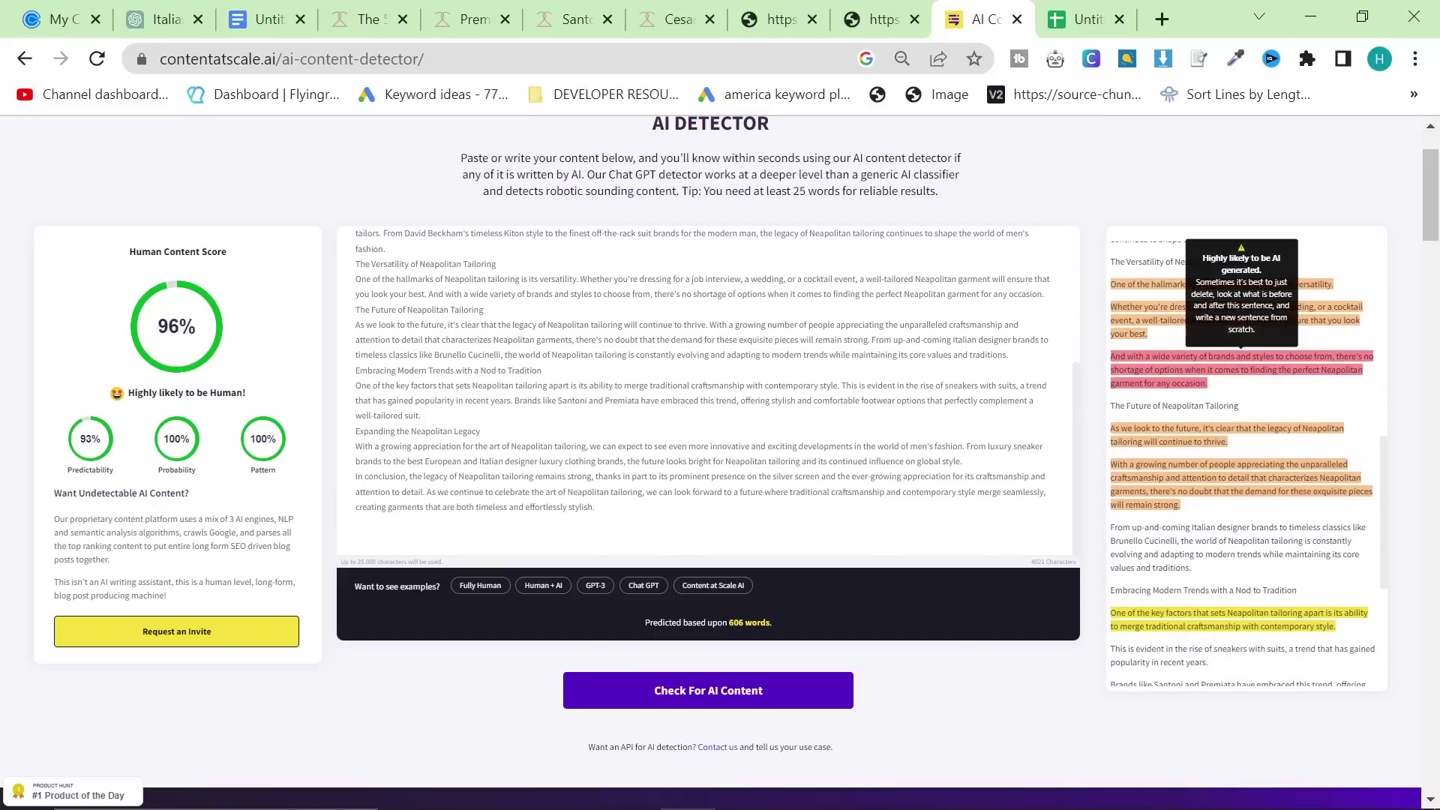
pyautogui.scroll(5, 1241, 450)
pyautogui.scroll(-2, 1162, 438)
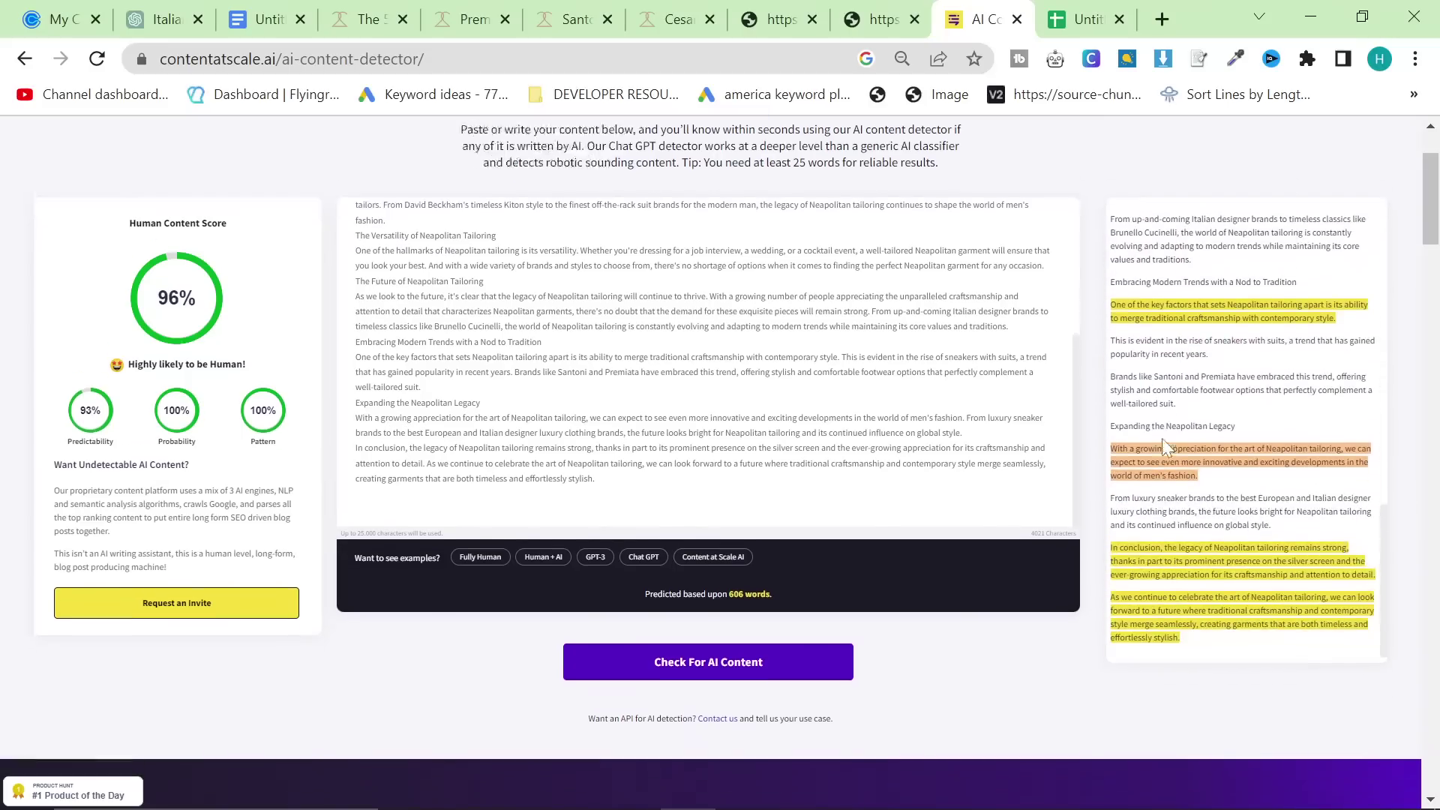
pyautogui.scroll(6, 1106, 390)
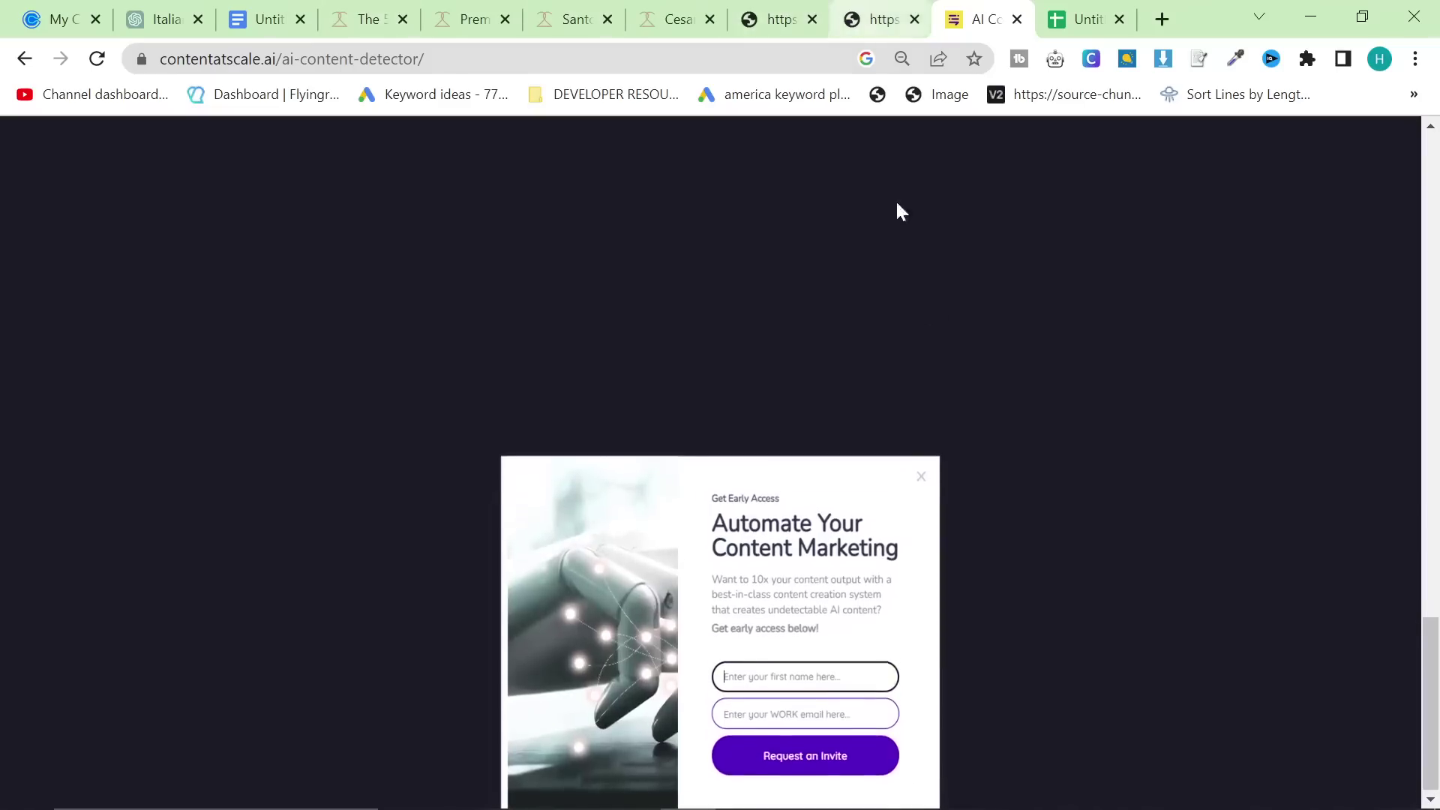
pyautogui.click(850, 18)
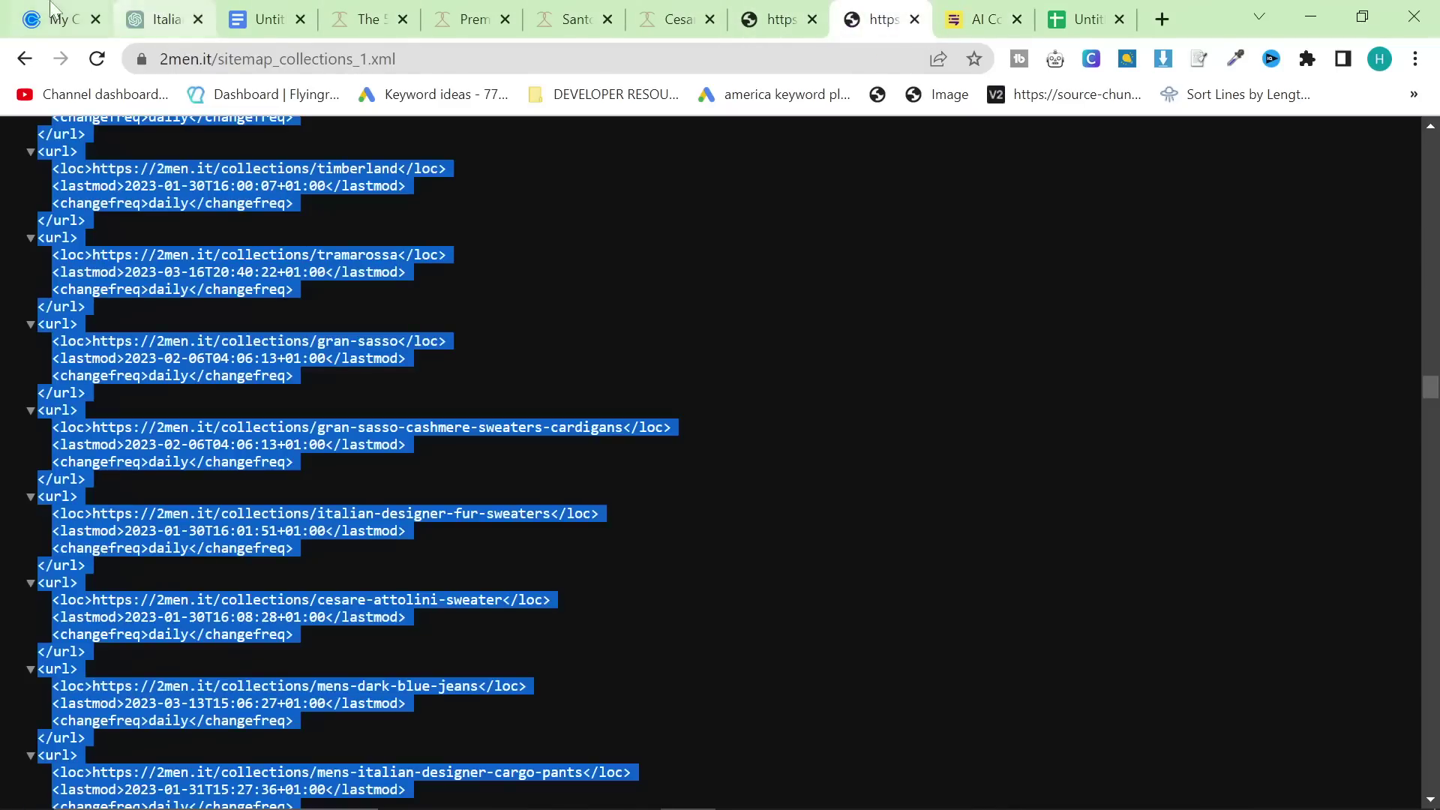
# - Return to the GPT-4 conversation and scroll back up past the article to the pasted 2men.it blog URL list
pyautogui.click(172, 22)
pyautogui.scroll(-15, 743, 420)
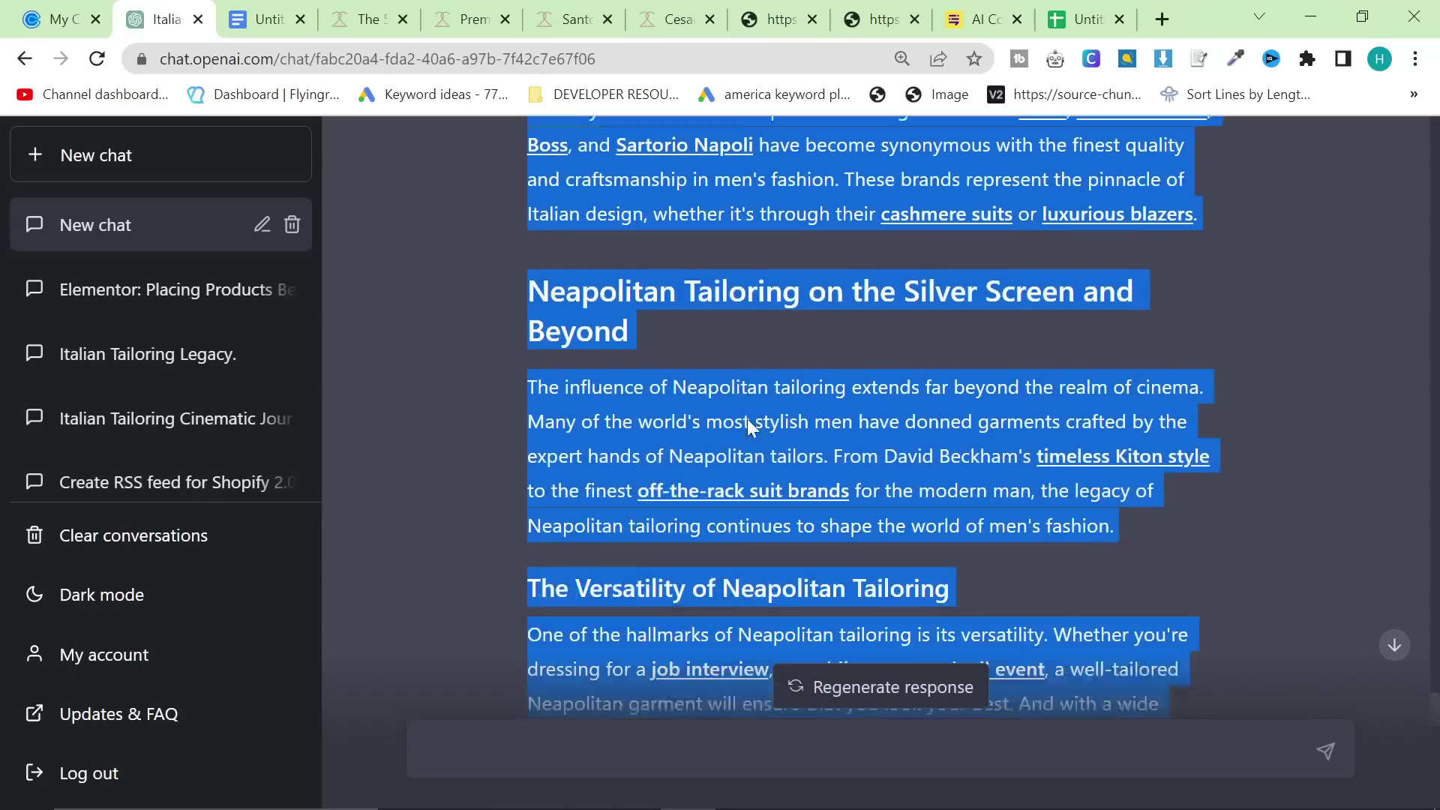
pyautogui.scroll(6, 743, 420)
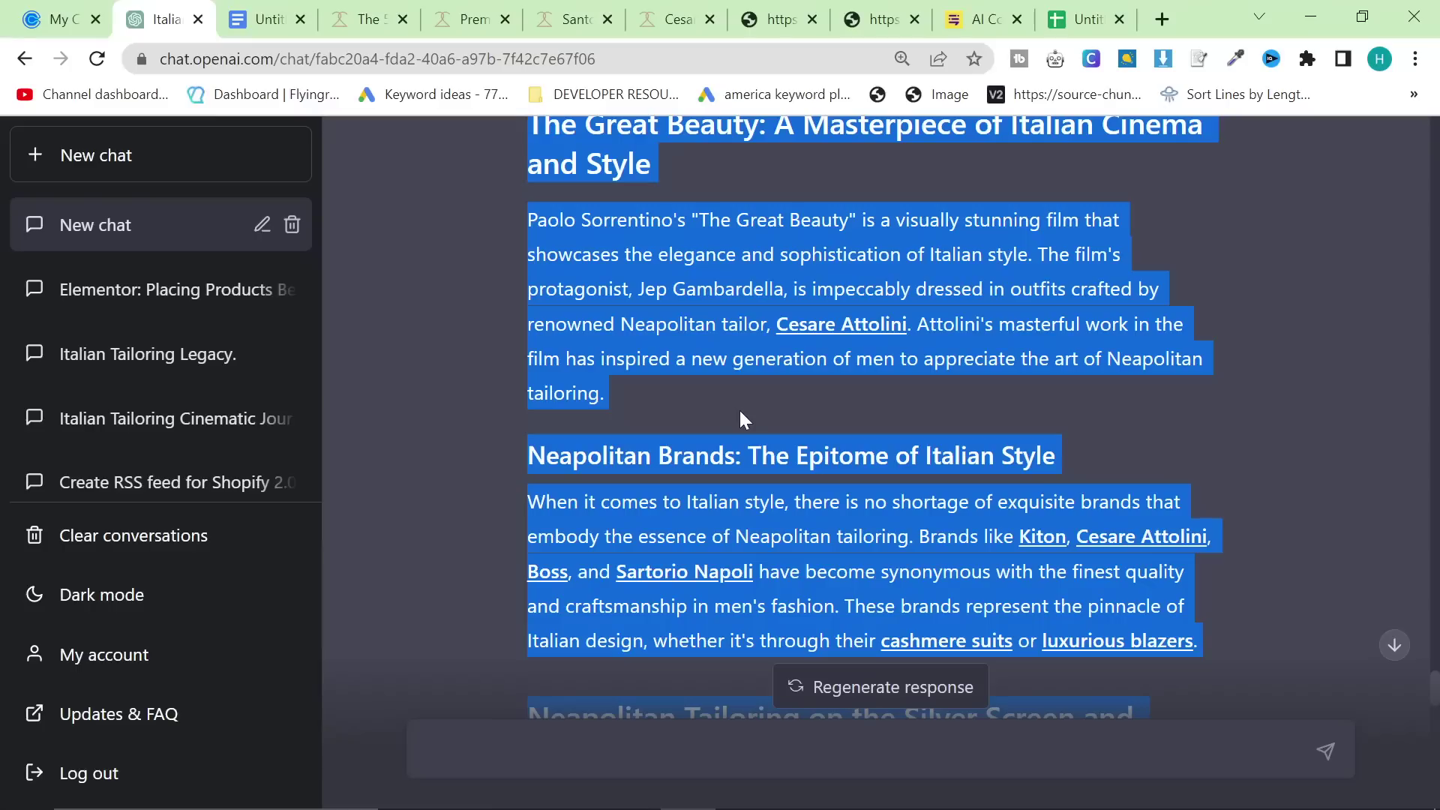
pyautogui.scroll(-7, 740, 417)
pyautogui.scroll(-6, 740, 417)
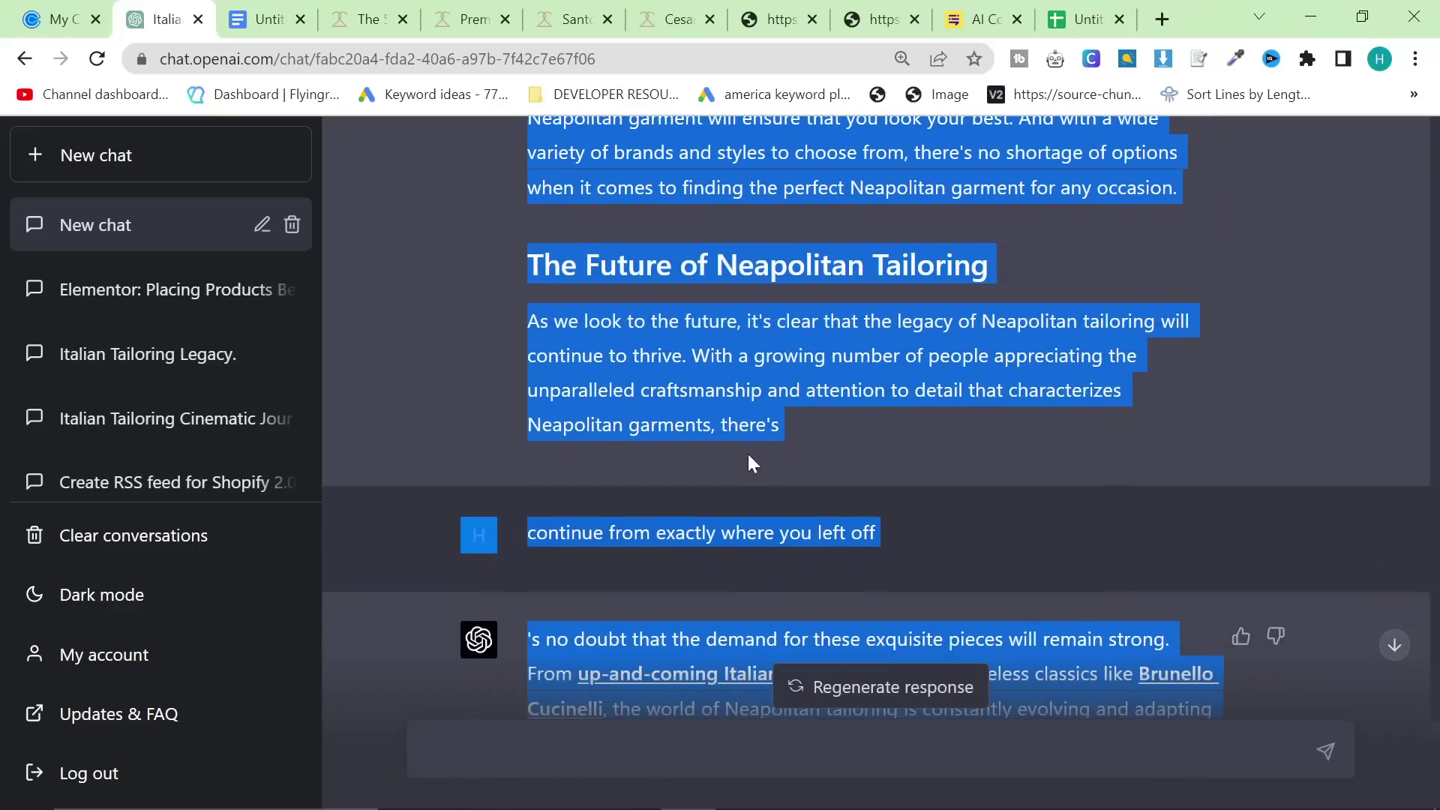
pyautogui.scroll(-5, 730, 493)
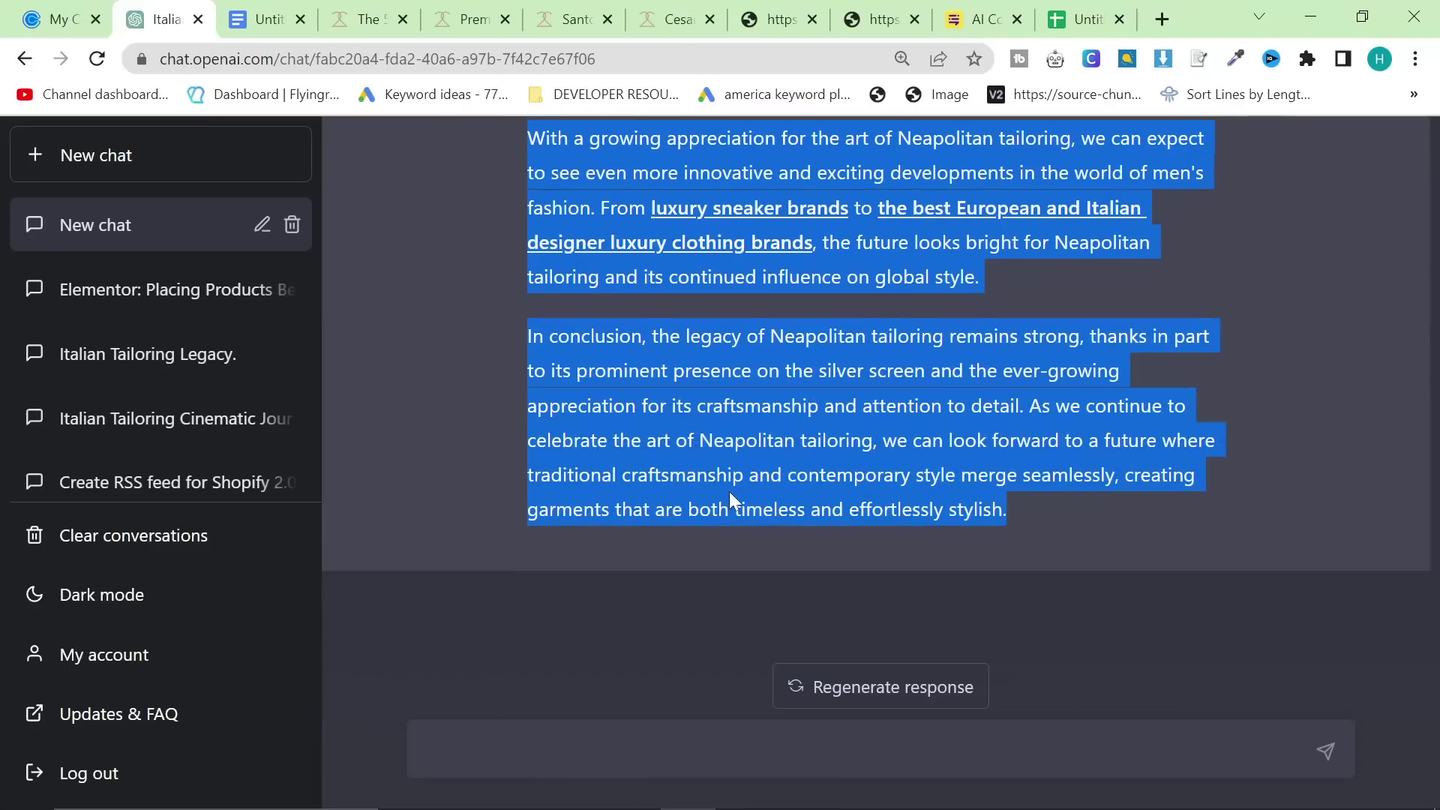
pyautogui.scroll(3, 730, 492)
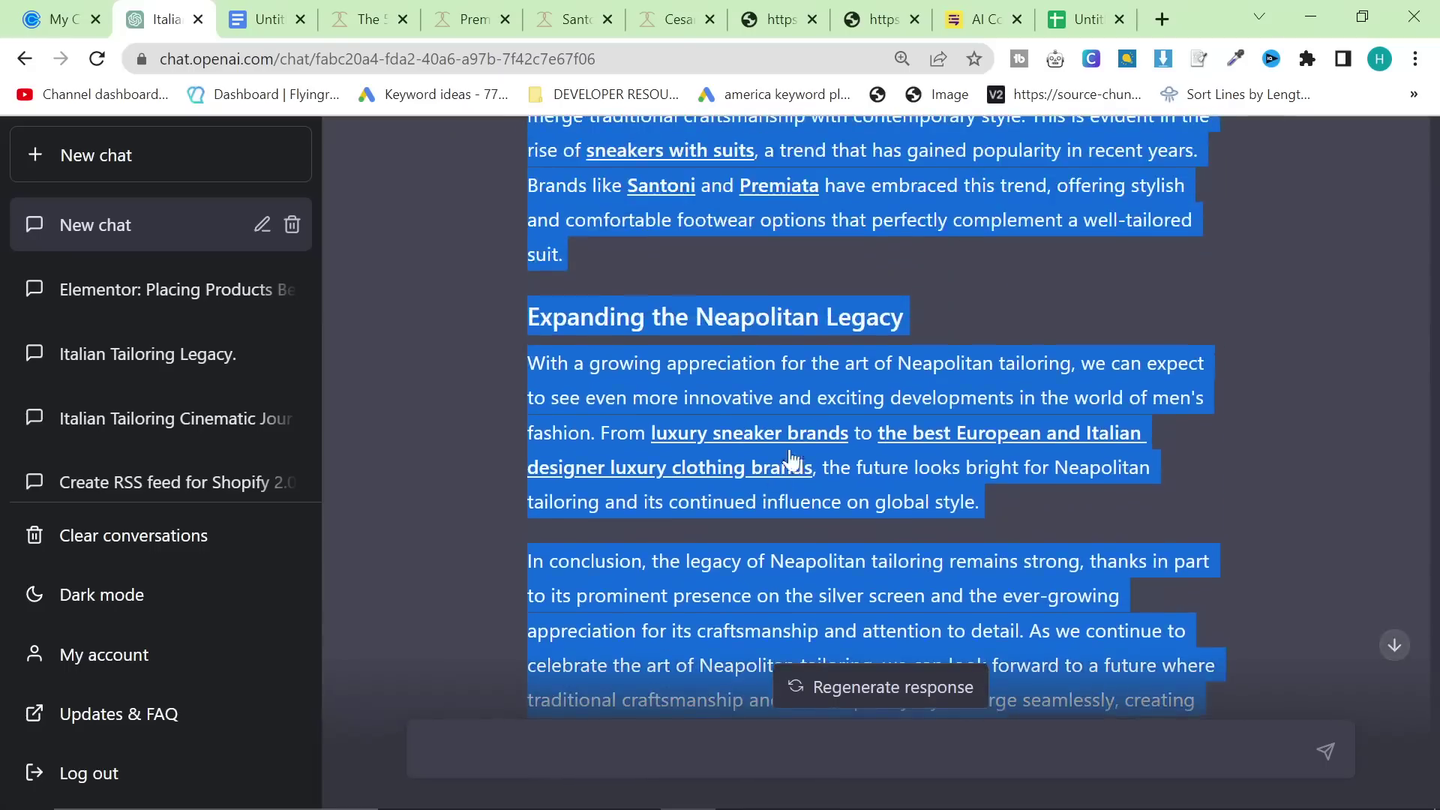
pyautogui.scroll(3, 818, 544)
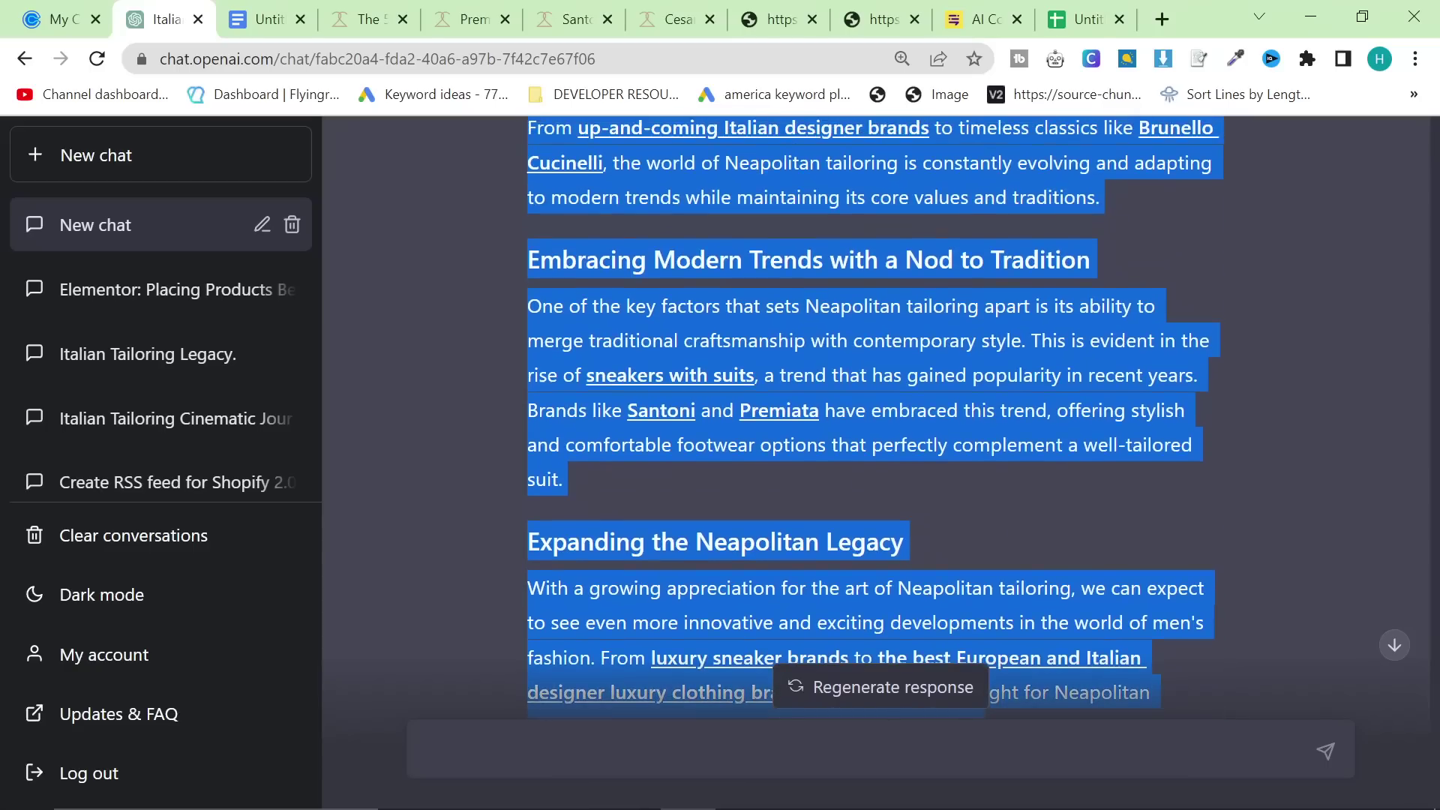
pyautogui.scroll(20, 876, 416)
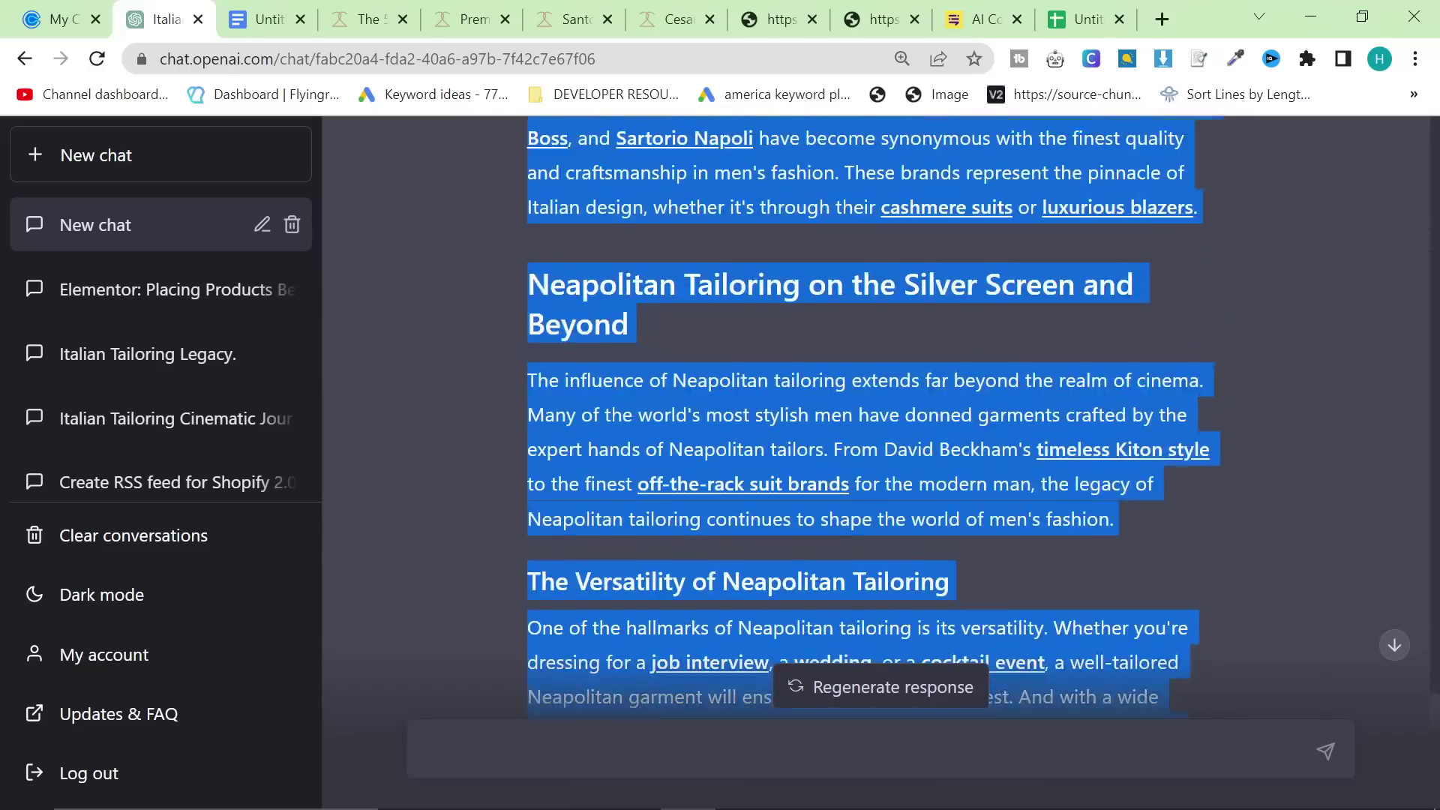
pyautogui.scroll(10, 856, 489)
pyautogui.hotkey('alt', 'Tab')
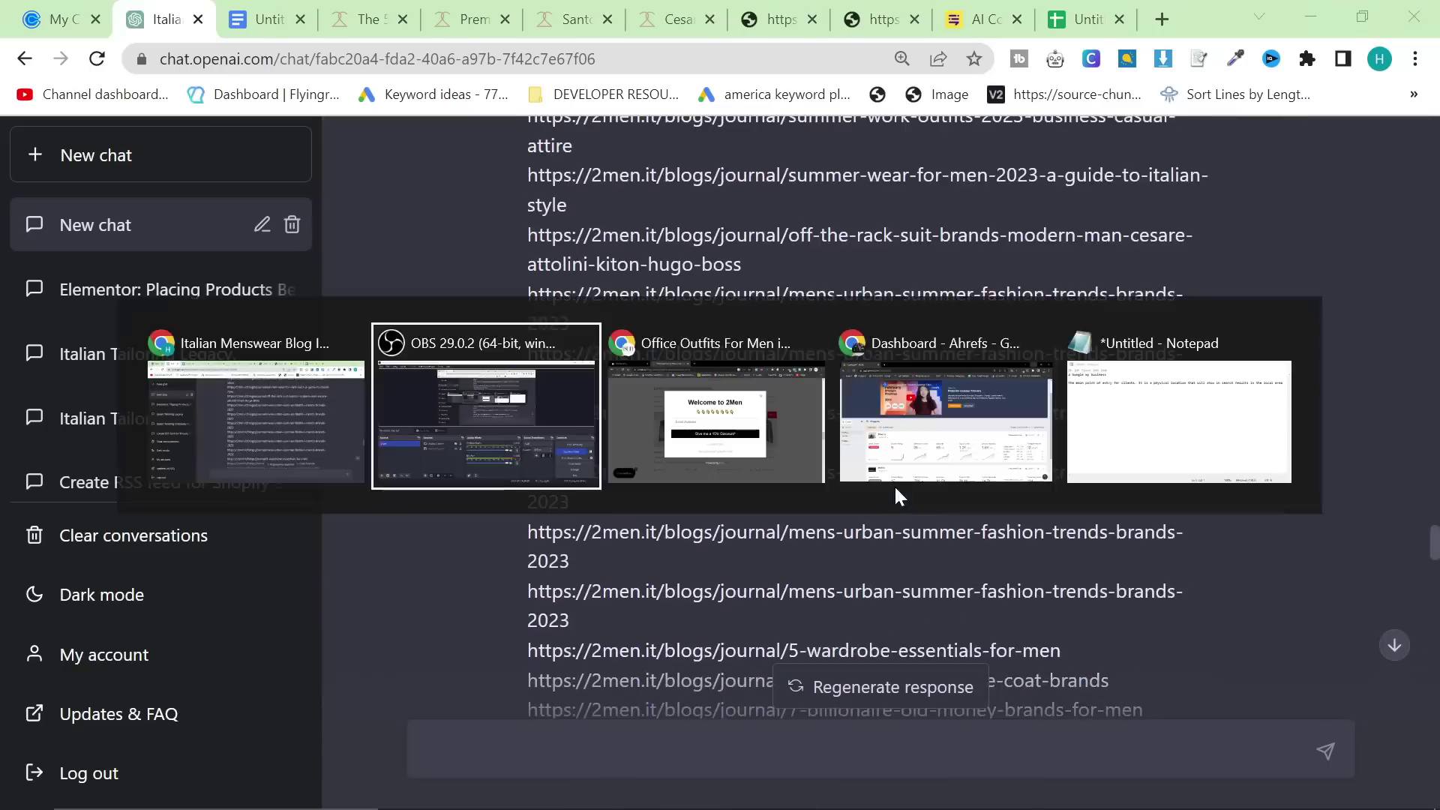
pyautogui.click(246, 377)
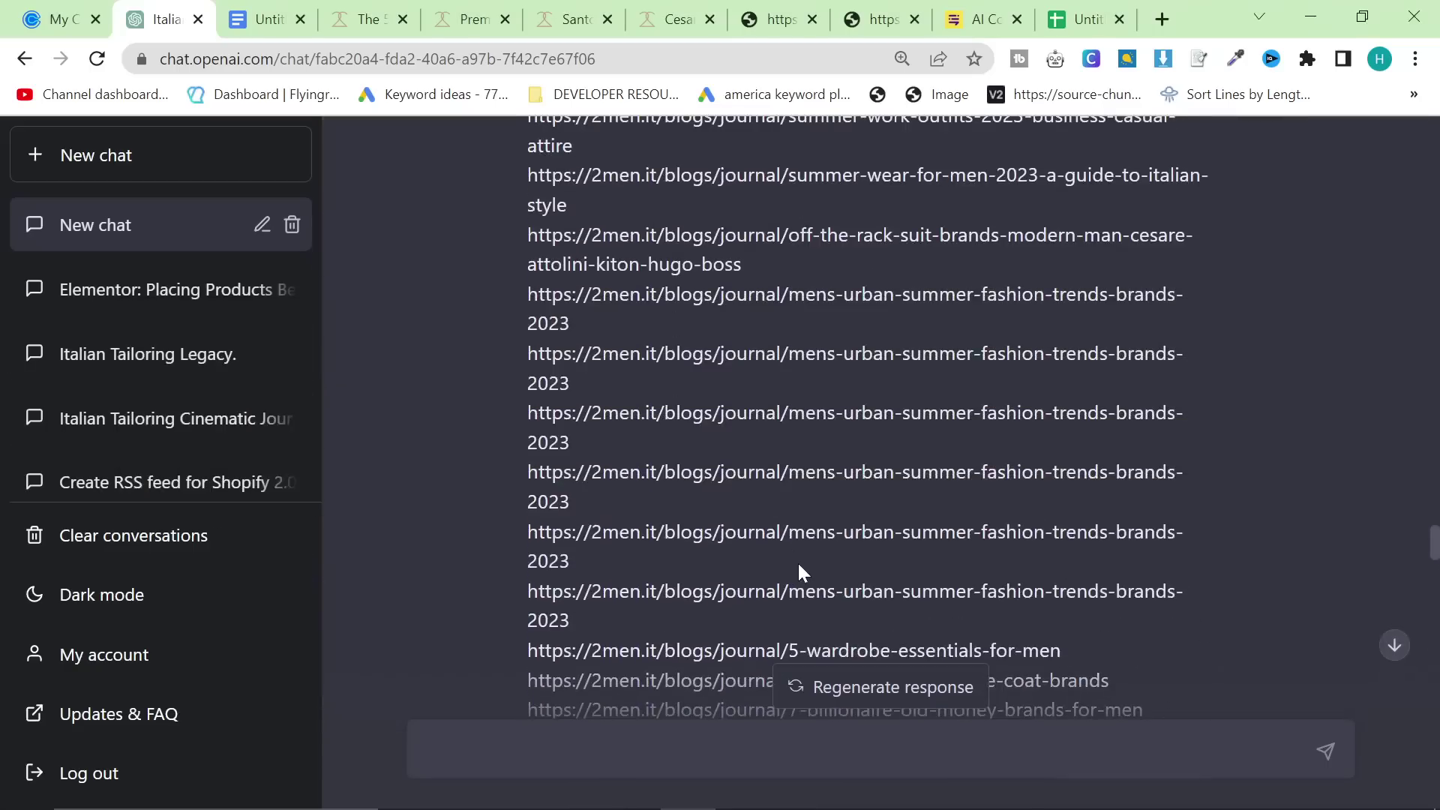